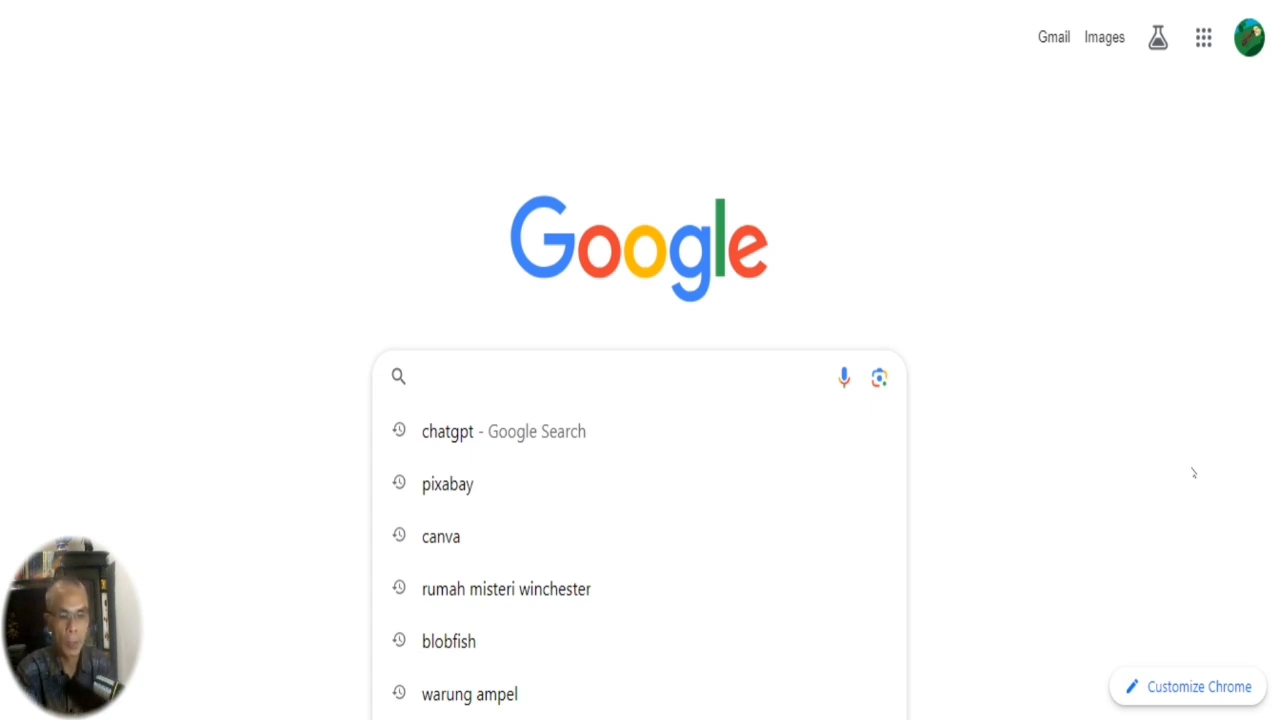
Search Google for chatgpt and open the official ChatGPT site from the results.
{"action": "type", "text": "chatgpt"}
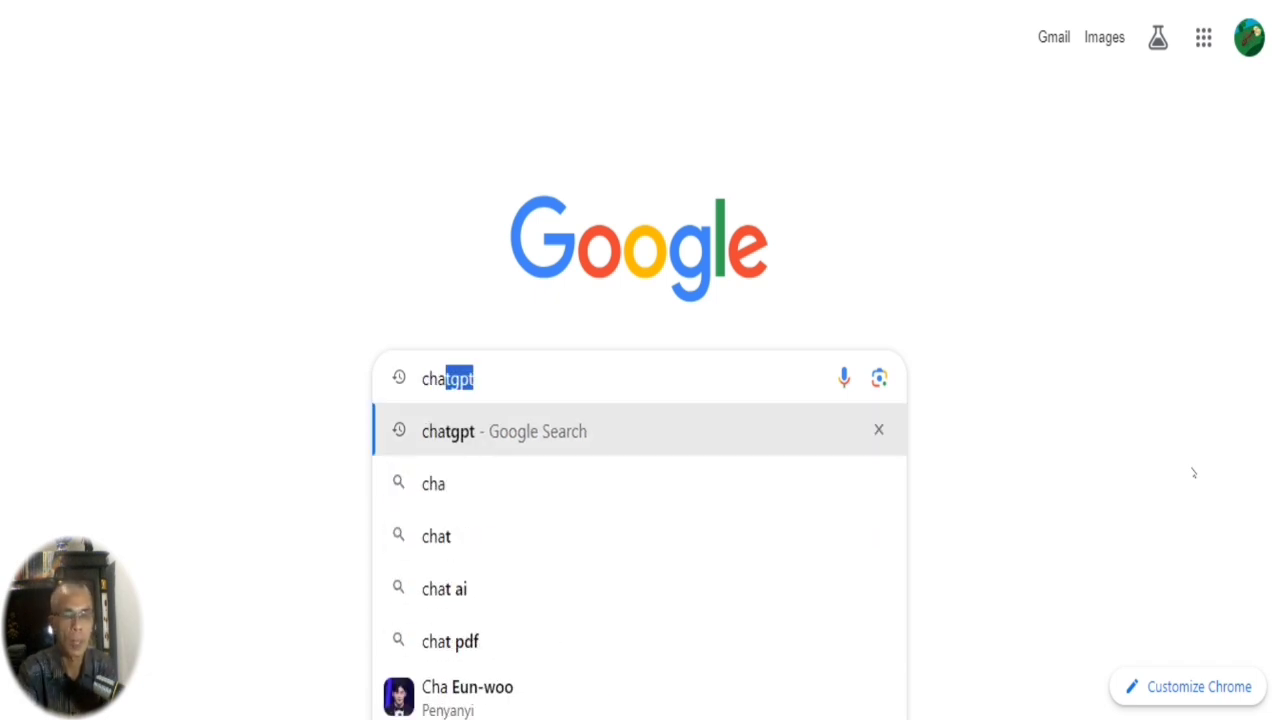
{"action": "key", "text": "Return"}
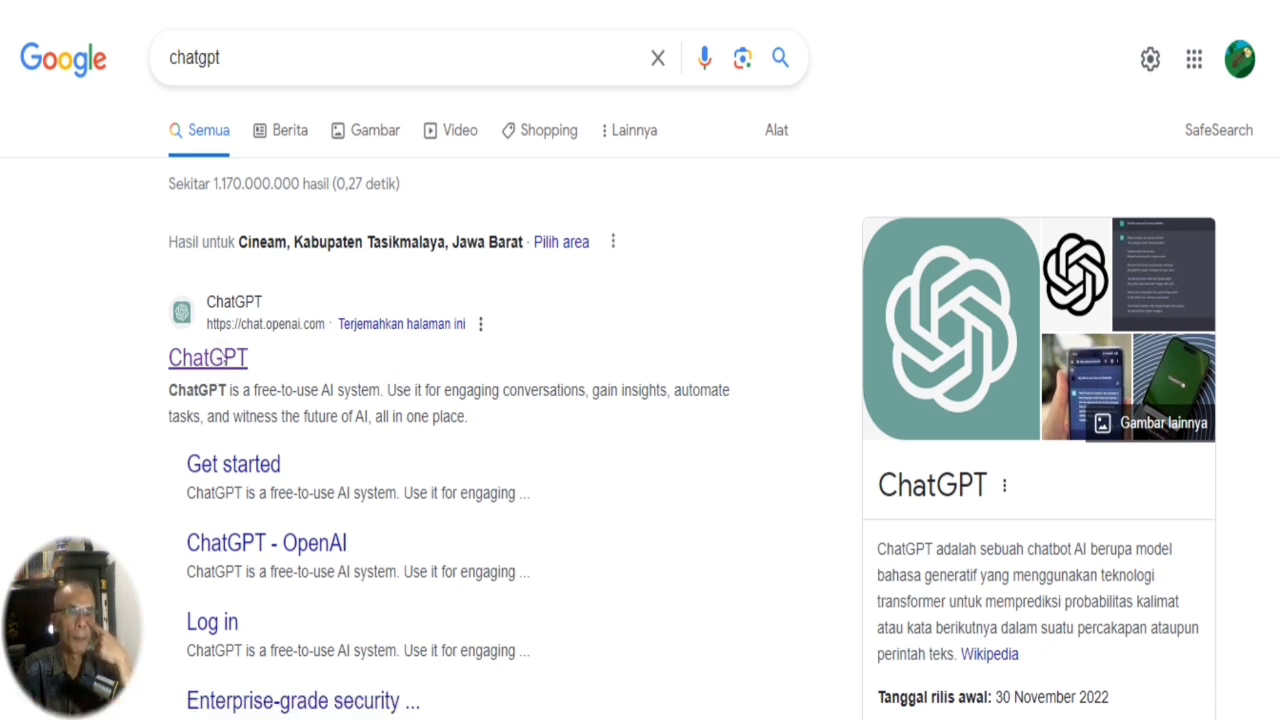
{"action": "left_click", "coordinate": [225, 358]}
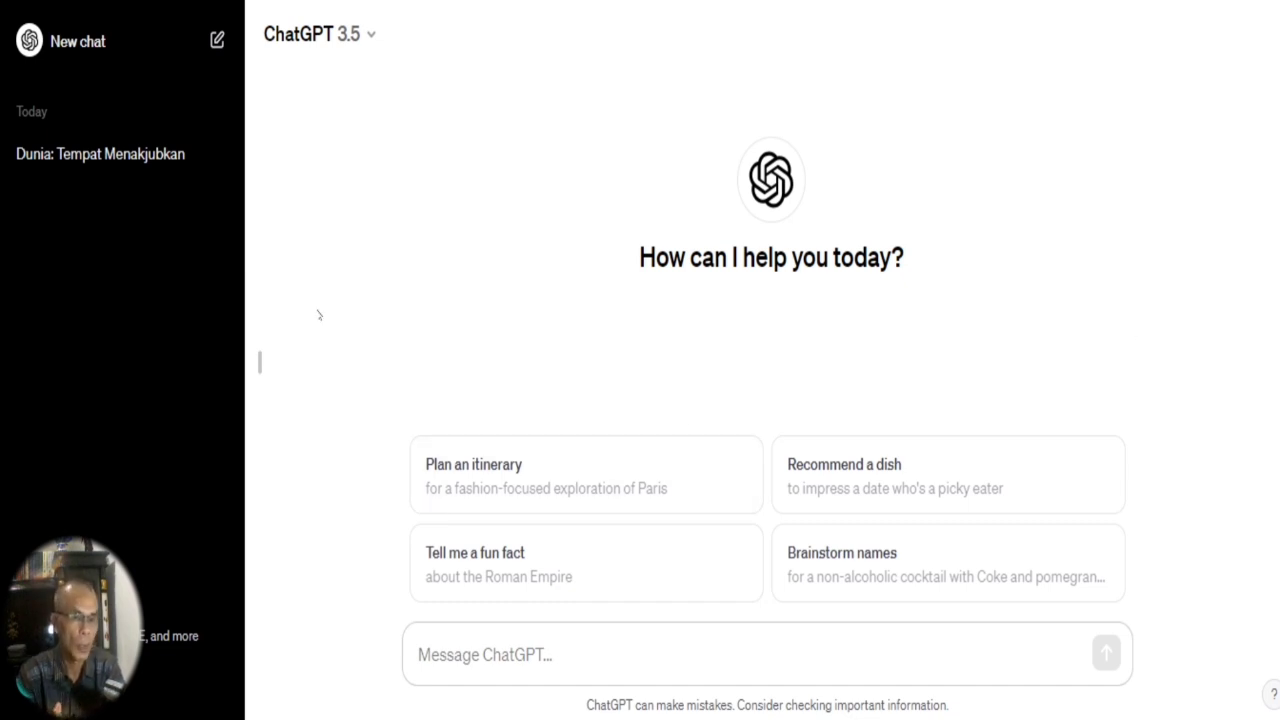
Send ChatGPT the prompt "Tulis 10 makhluk paling aneh di dunia".
{"action": "left_click", "coordinate": [457, 656]}
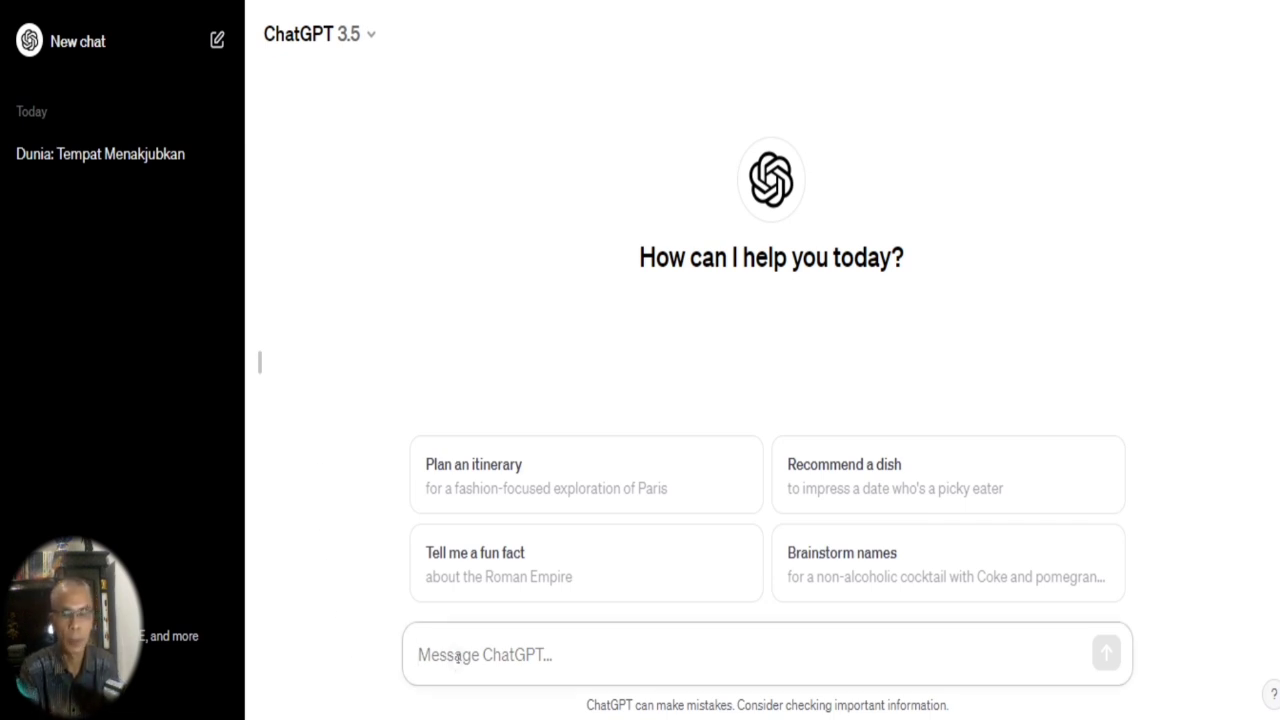
{"action": "type", "text": "Tulis"}
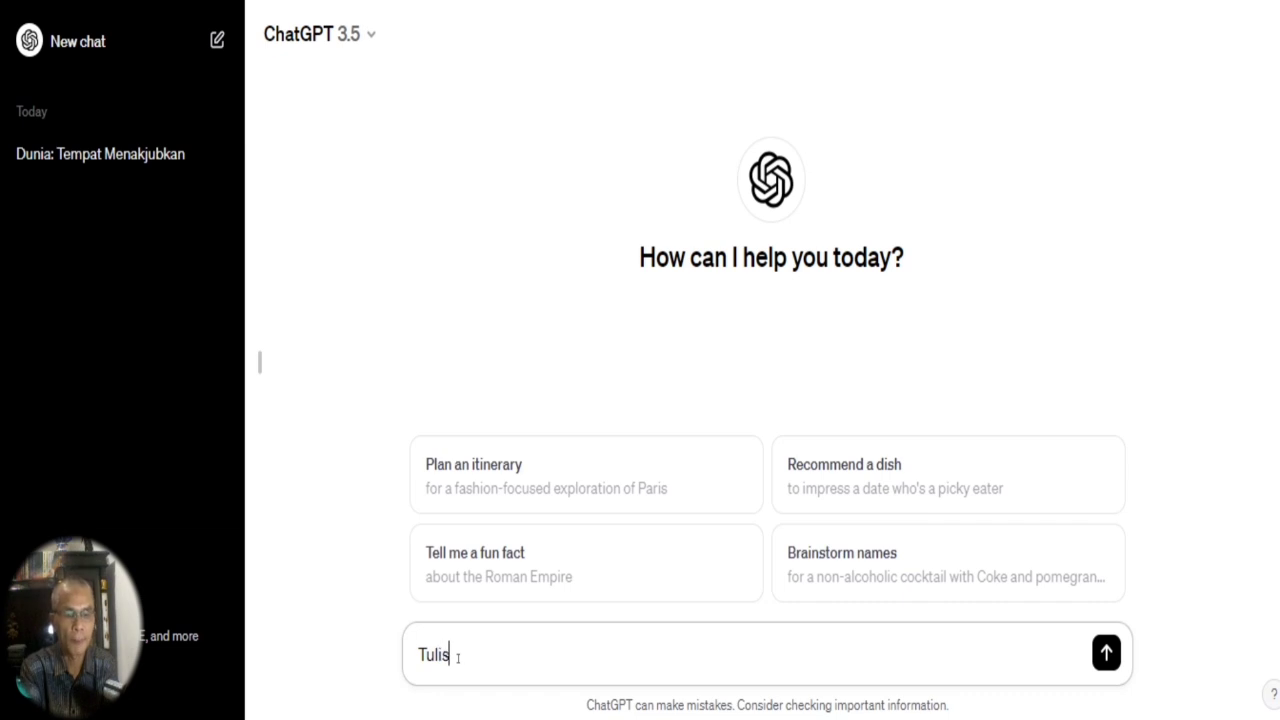
{"action": "type", "text": " 10 makhluk paling aneh di dunia"}
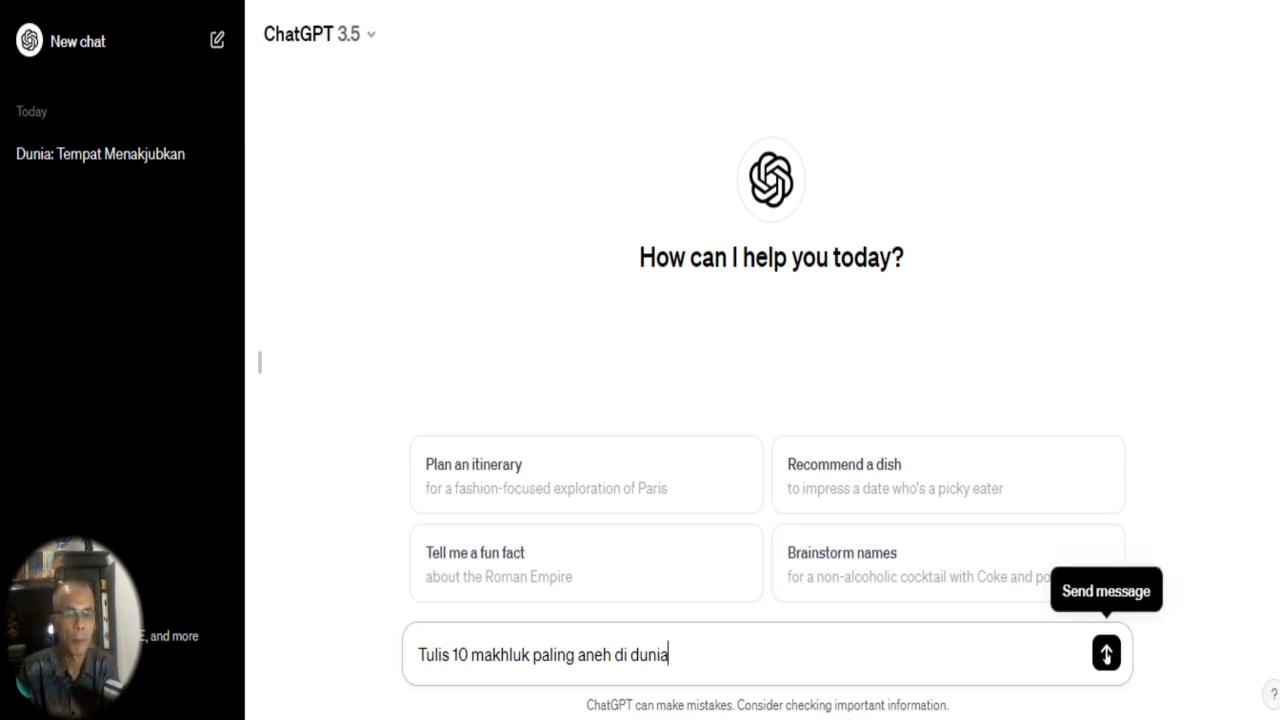
{"action": "left_click", "coordinate": [1106, 652]}
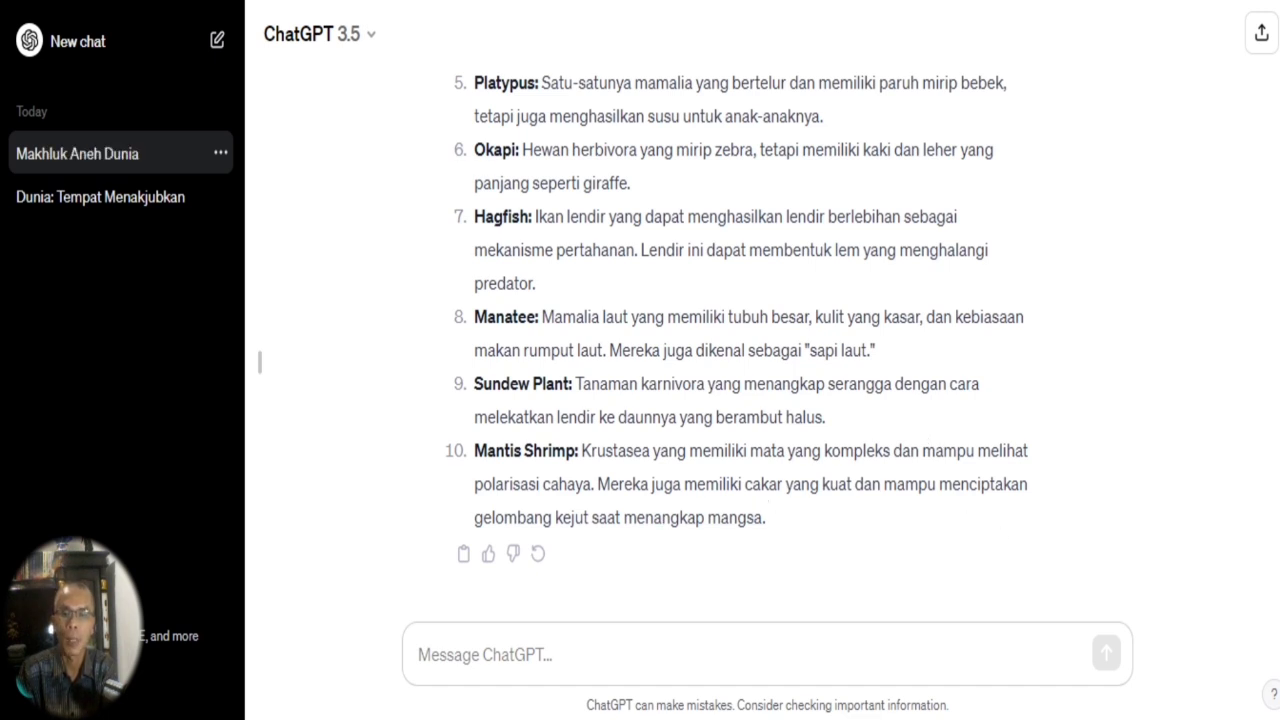
Look over the Indonesian creature list and send the follow-up prompt "Tulis dalam versi bahasa inggrisnya juga".
{"action": "scroll", "coordinate": [532, 250], "scroll_direction": "up", "scroll_amount": 5}
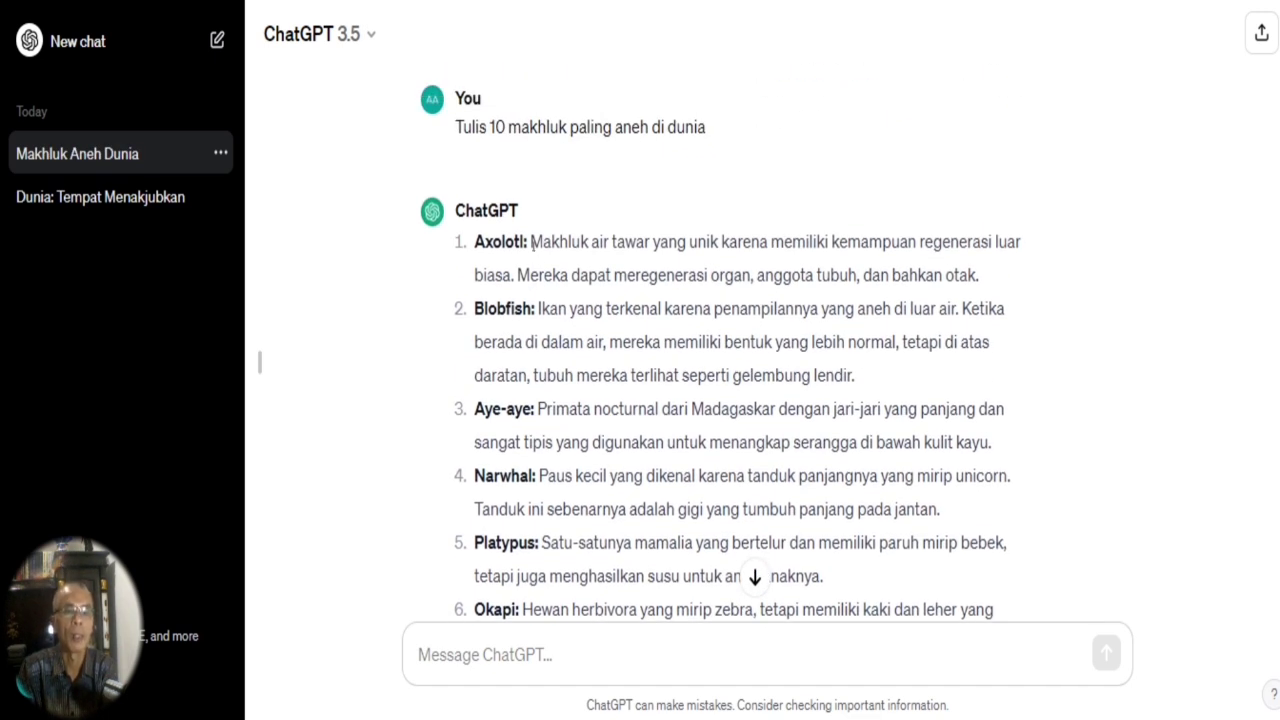
{"action": "left_click_drag", "start_coordinate": [532, 241], "coordinate": [1010, 512]}
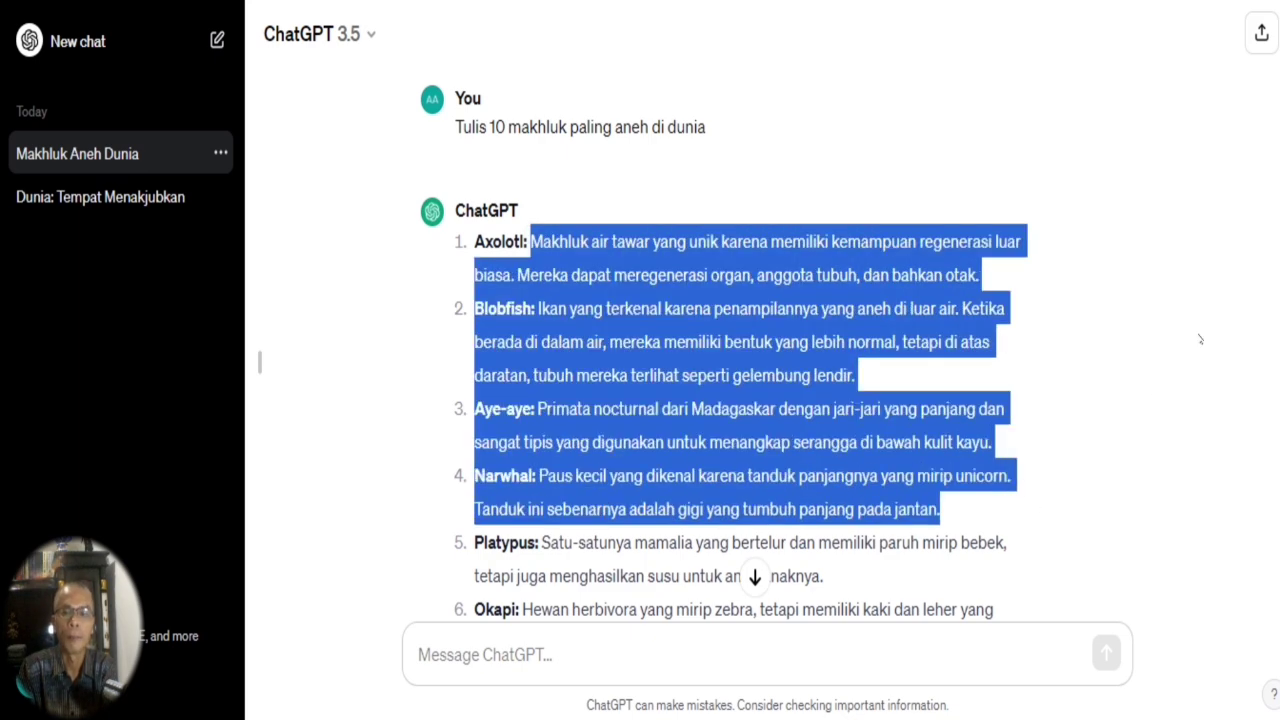
{"action": "scroll", "coordinate": [740, 340], "scroll_direction": "down", "scroll_amount": 5}
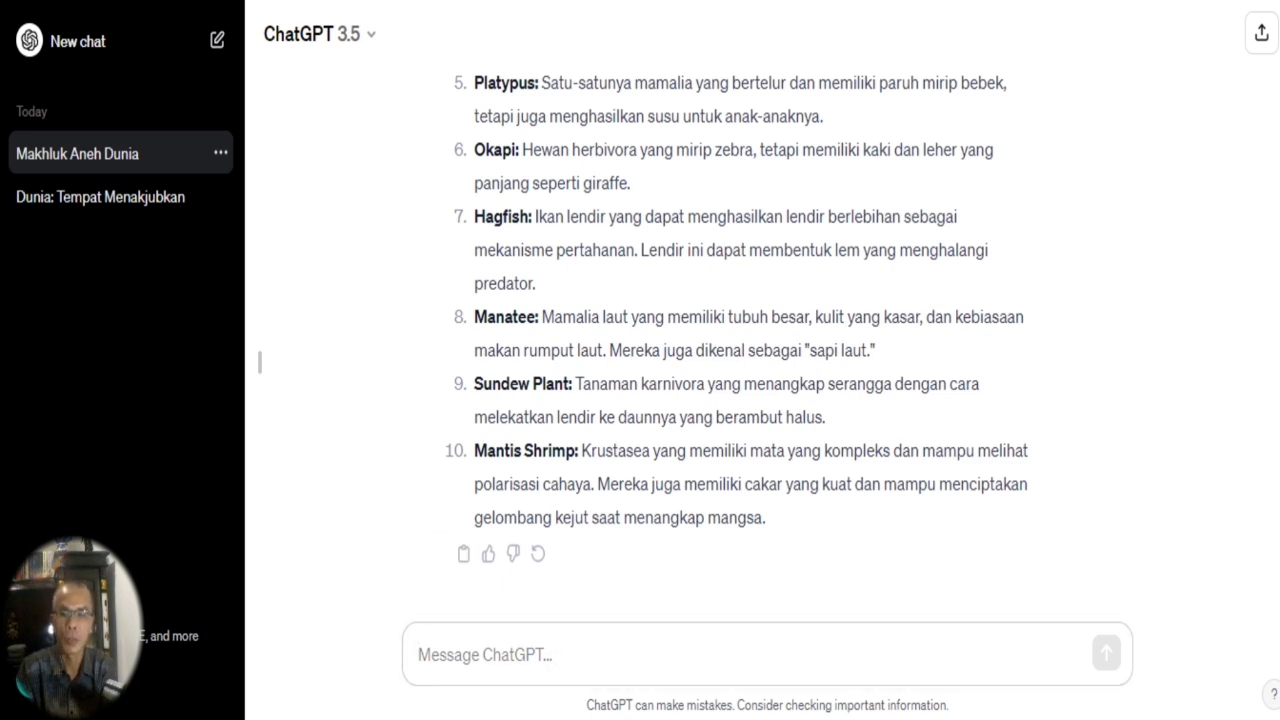
{"action": "scroll", "coordinate": [720, 340], "scroll_direction": "up", "scroll_amount": 5}
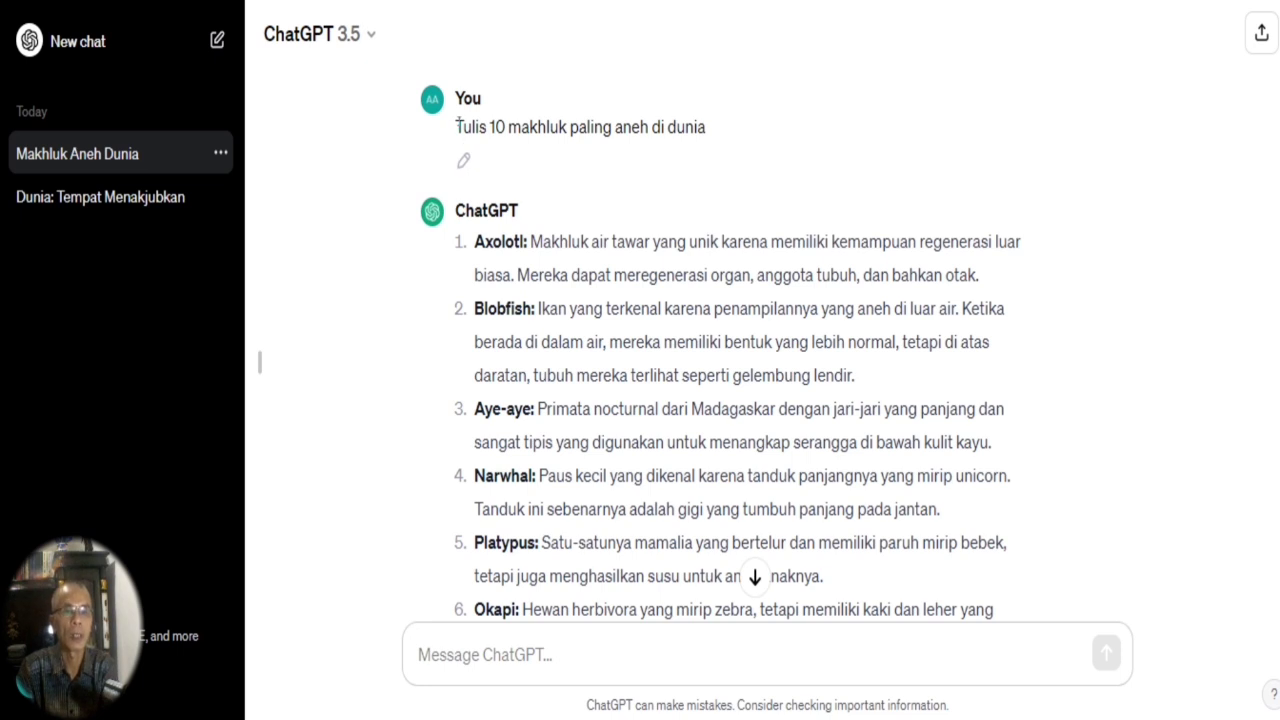
{"action": "left_click", "coordinate": [514, 662]}
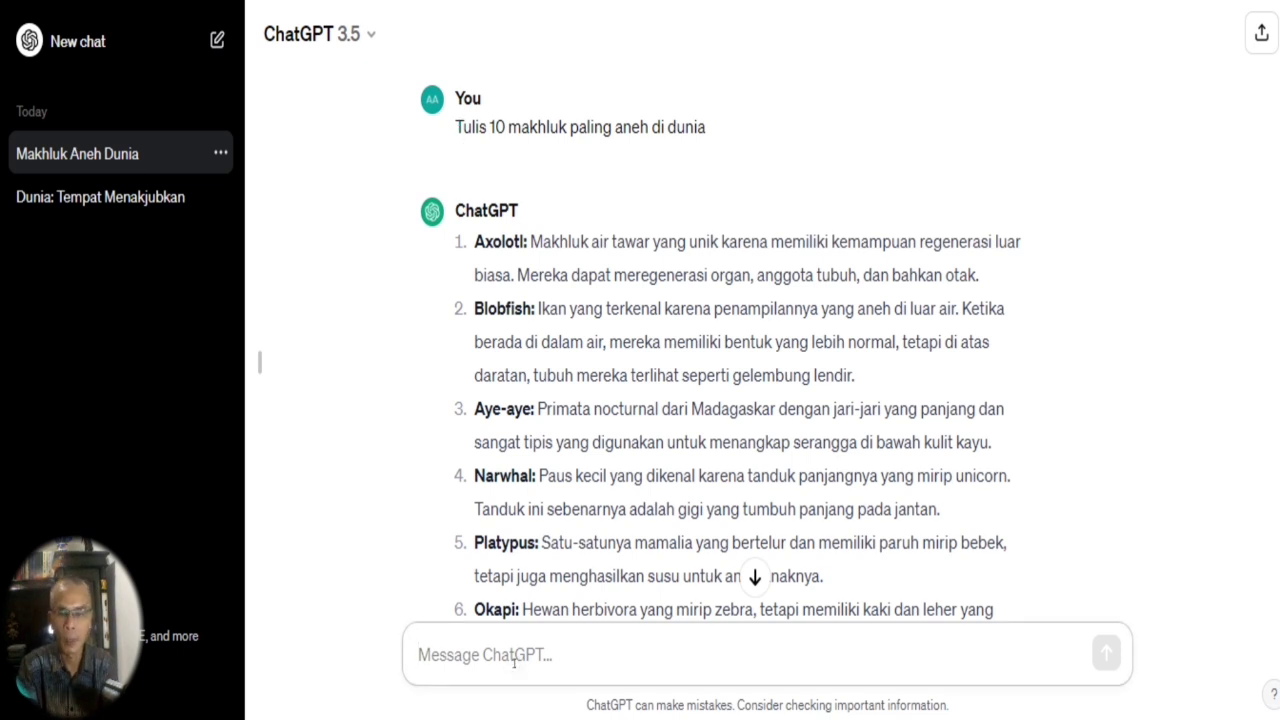
{"action": "type", "text": "Tulis "}
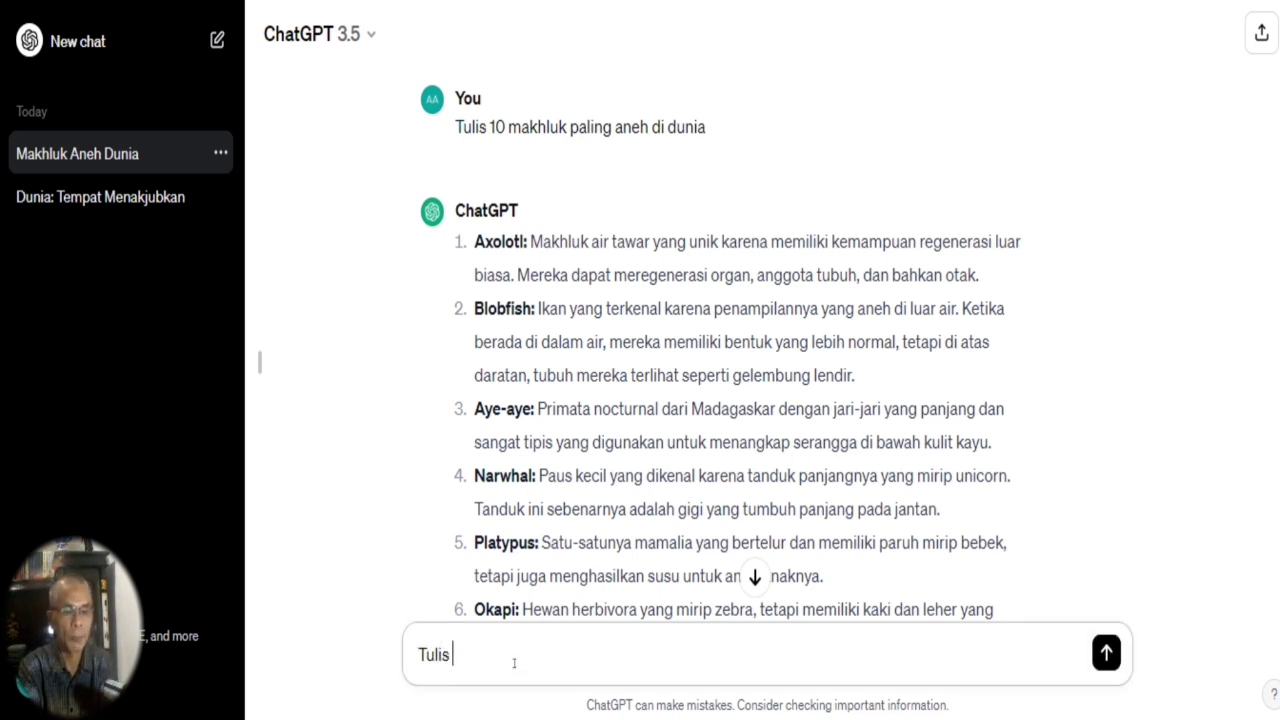
{"action": "type", "text": "dalam"}
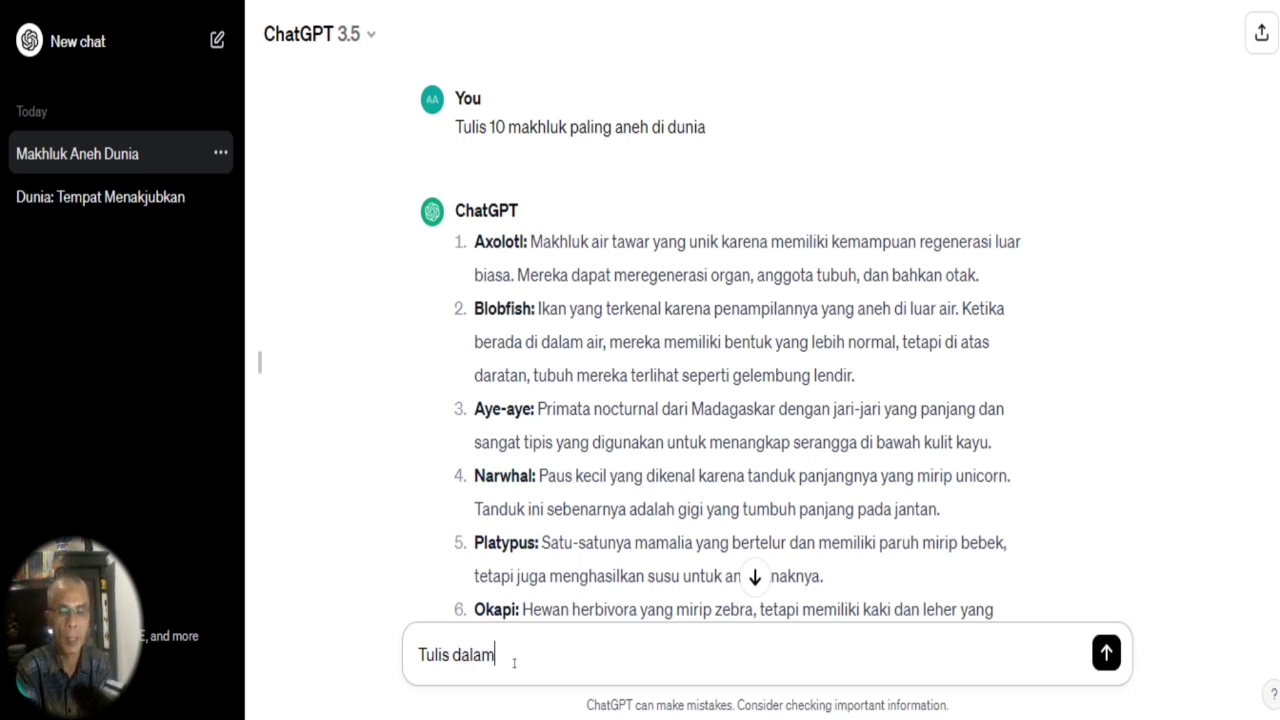
{"action": "type", "text": " versi baha"}
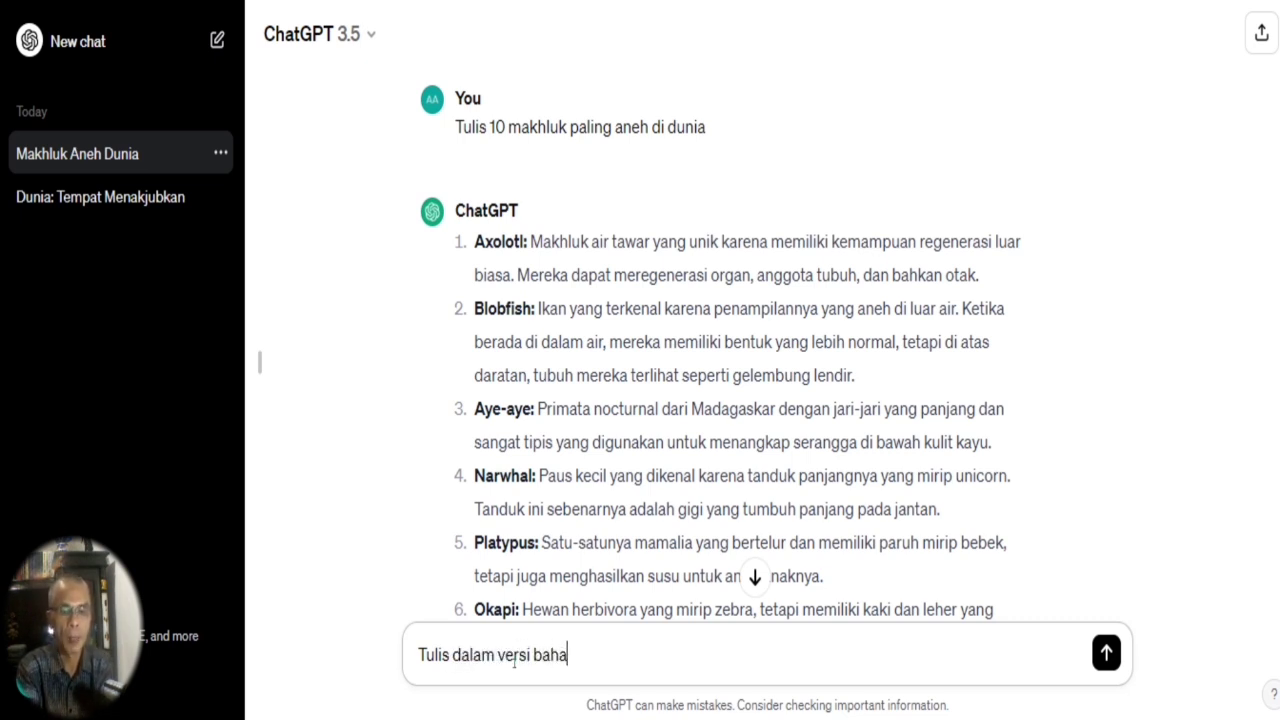
{"action": "type", "text": "sa inggris"}
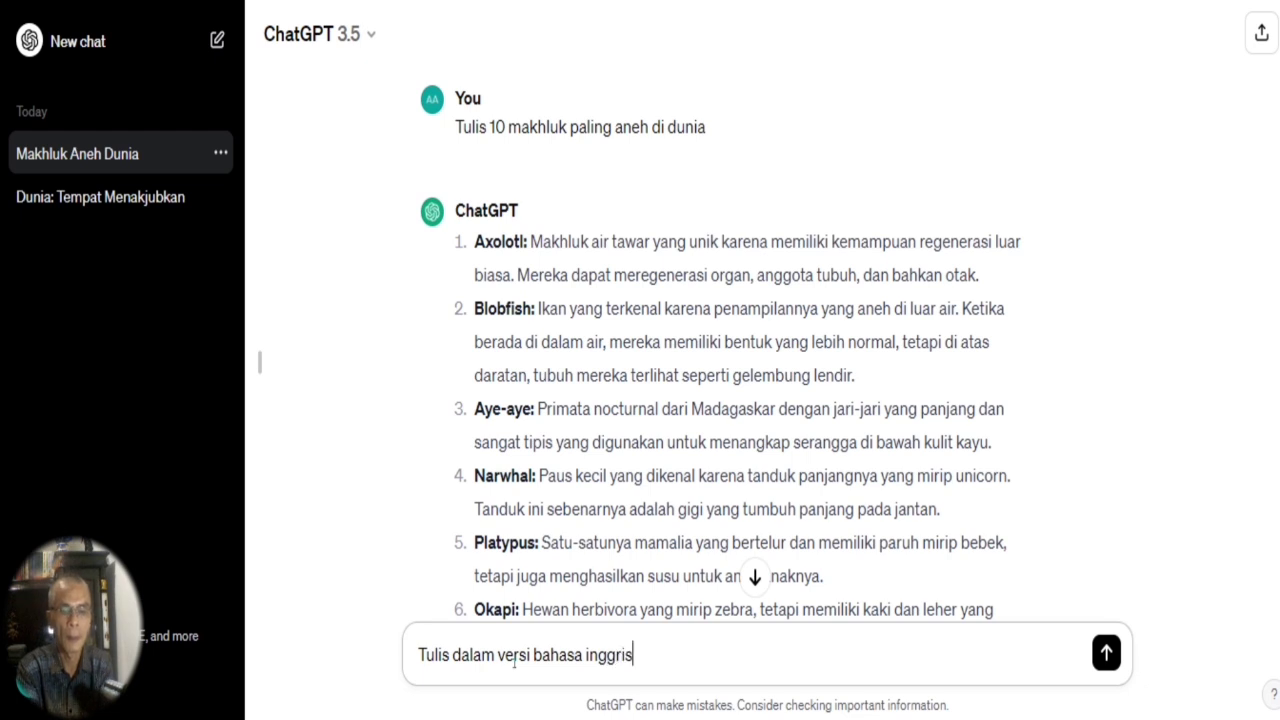
{"action": "type", "text": "nya juga"}
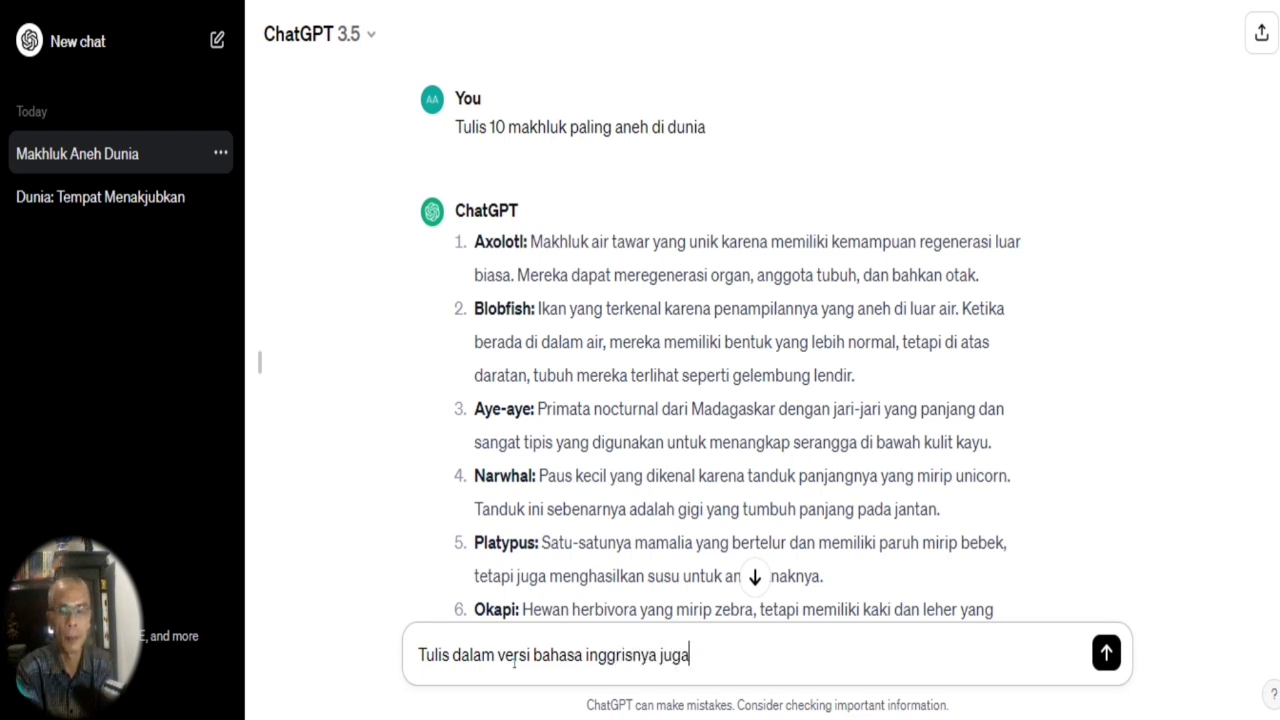
{"action": "key", "text": "Return"}
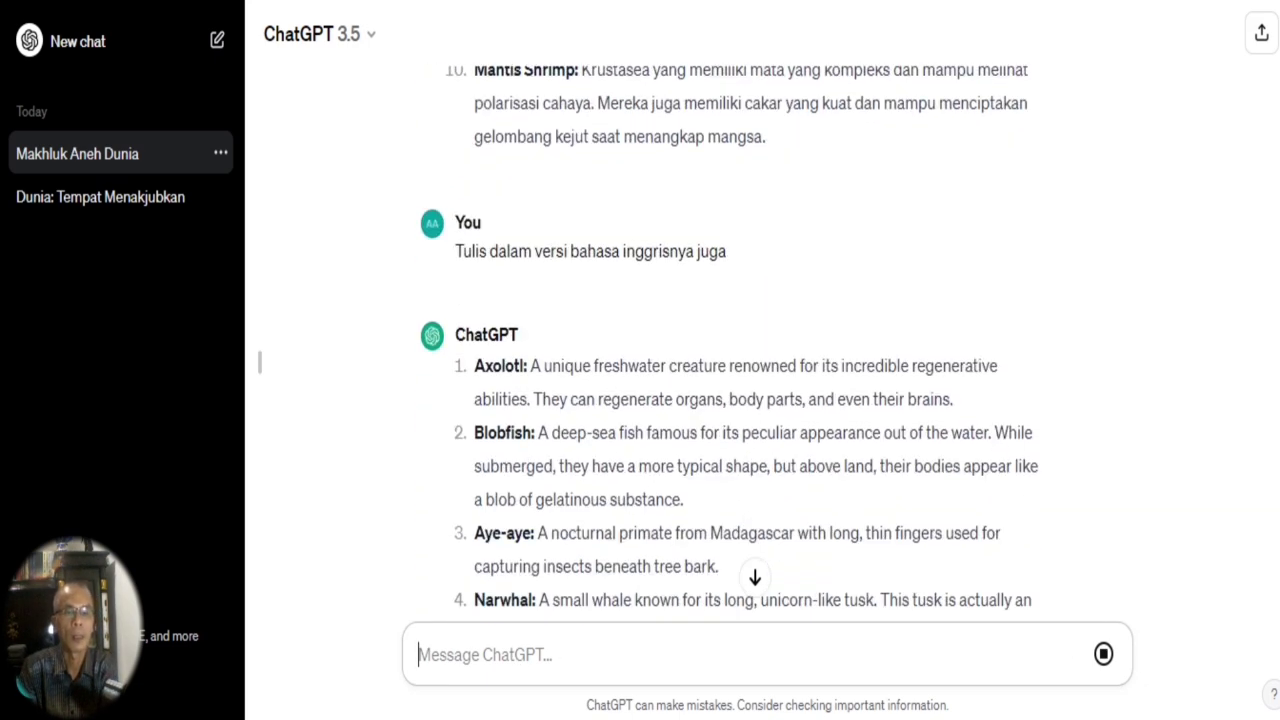
Look over the English version of the list and copy the first prompt, "Tulis 10 makhluk paling aneh di dunia", from the conversation.
{"action": "scroll", "coordinate": [601, 479], "scroll_direction": "up", "scroll_amount": 5}
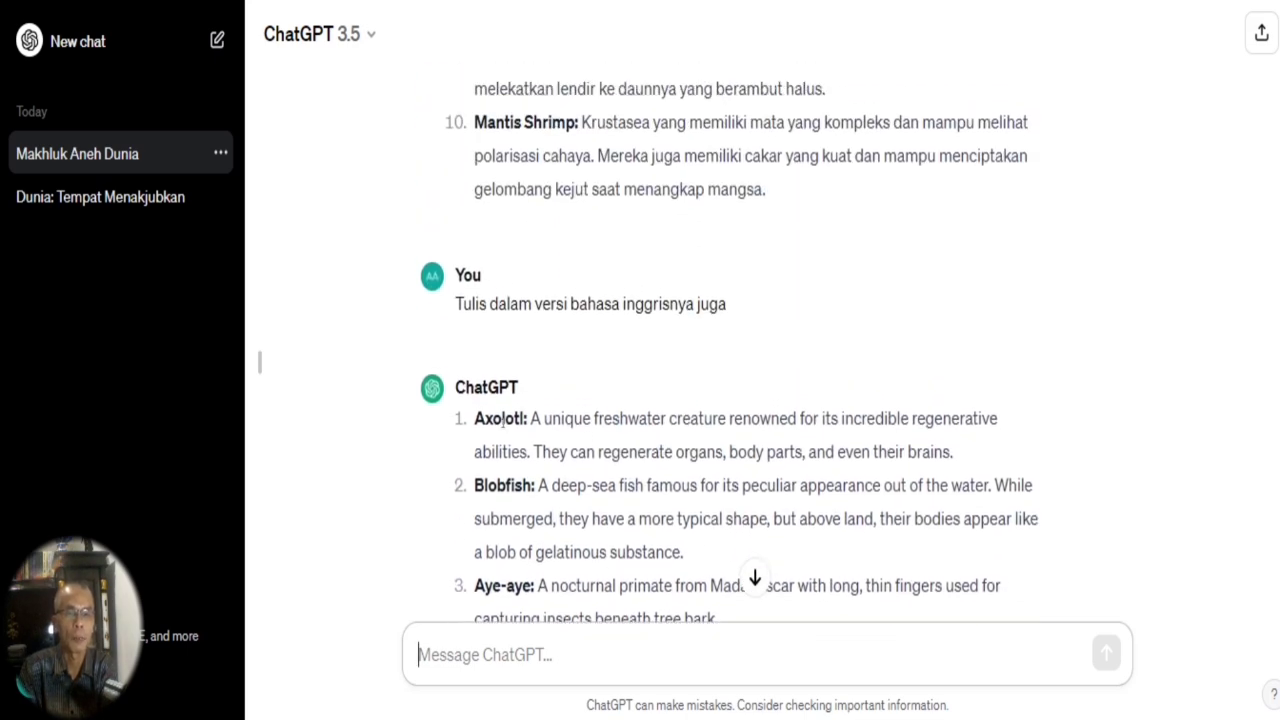
{"action": "left_click_drag", "start_coordinate": [477, 420], "coordinate": [1040, 615]}
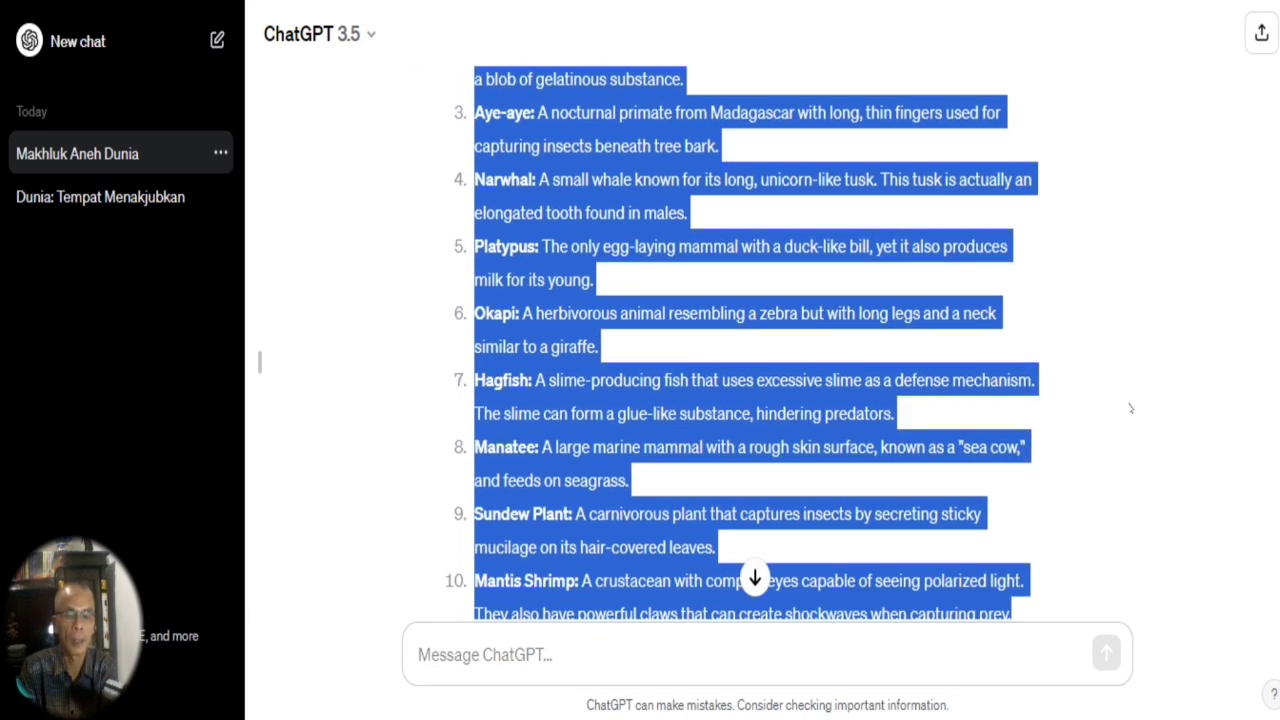
{"action": "left_click", "coordinate": [742, 390]}
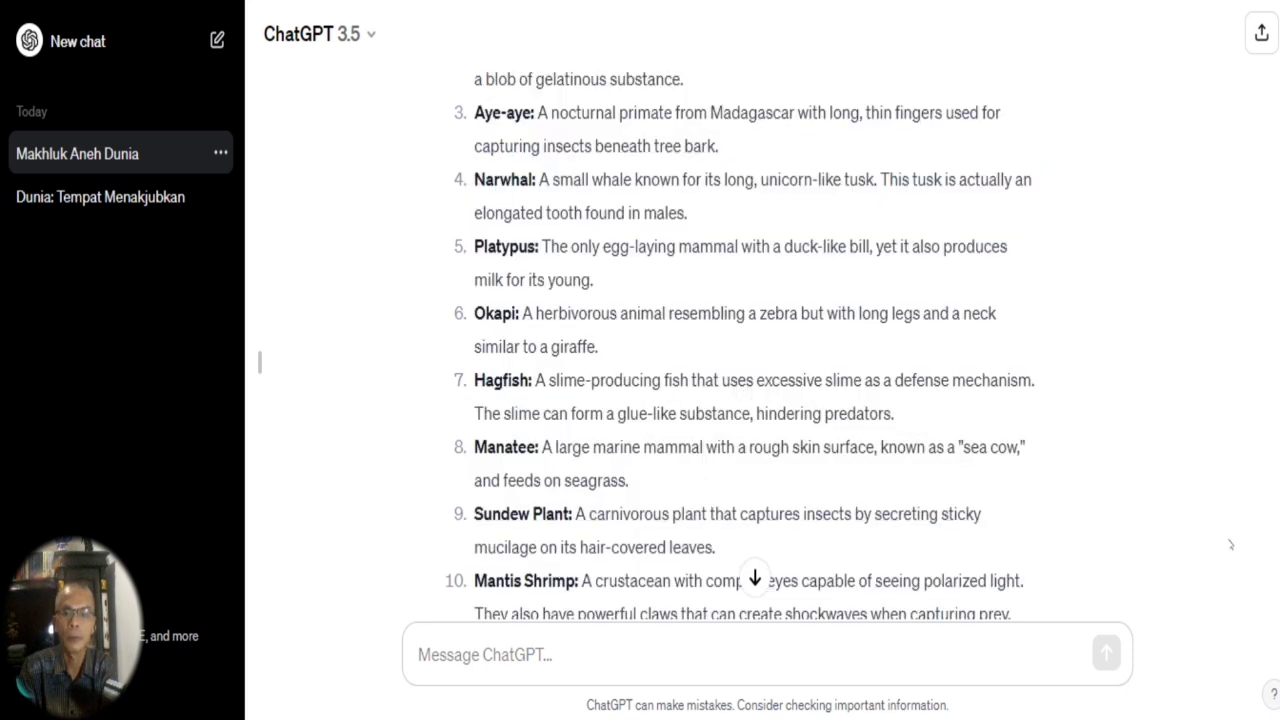
{"action": "scroll", "coordinate": [743, 340], "scroll_direction": "up", "scroll_amount": 15}
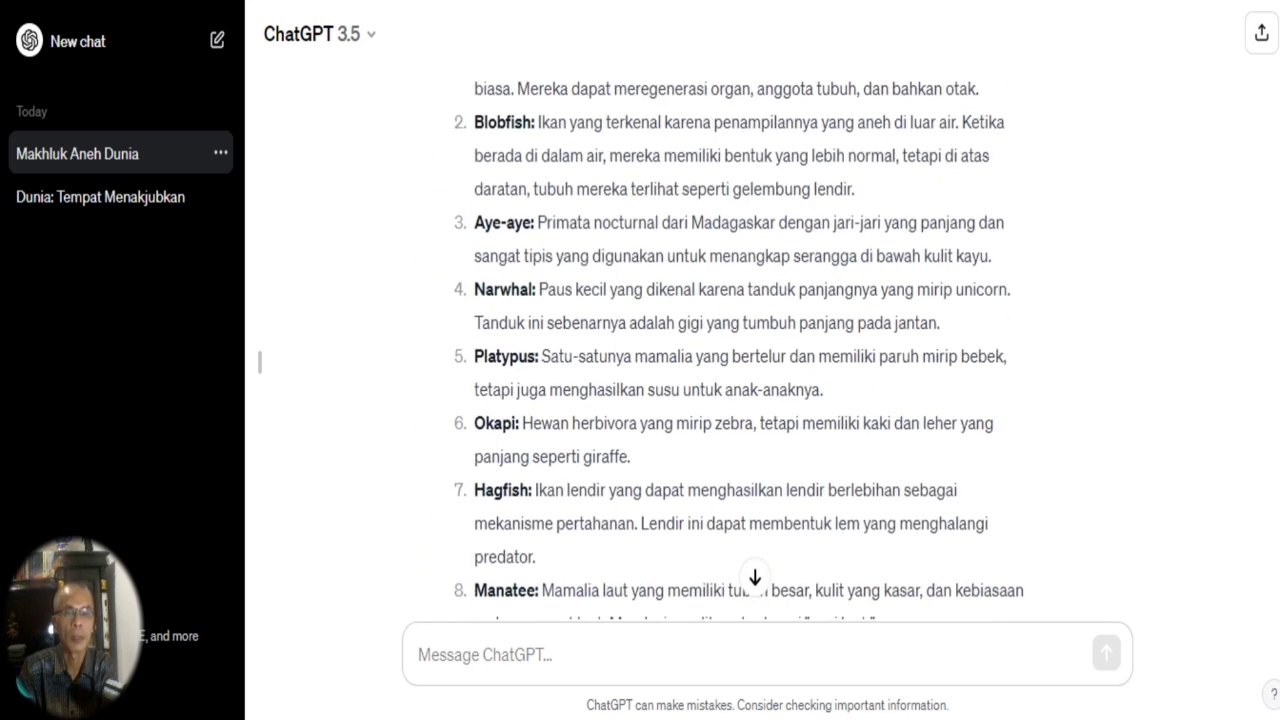
{"action": "scroll", "coordinate": [721, 344], "scroll_direction": "up", "scroll_amount": 1}
{"action": "mouse_move", "coordinate": [466, 126]}
{"action": "left_click_drag", "start_coordinate": [455, 126], "coordinate": [722, 140]}
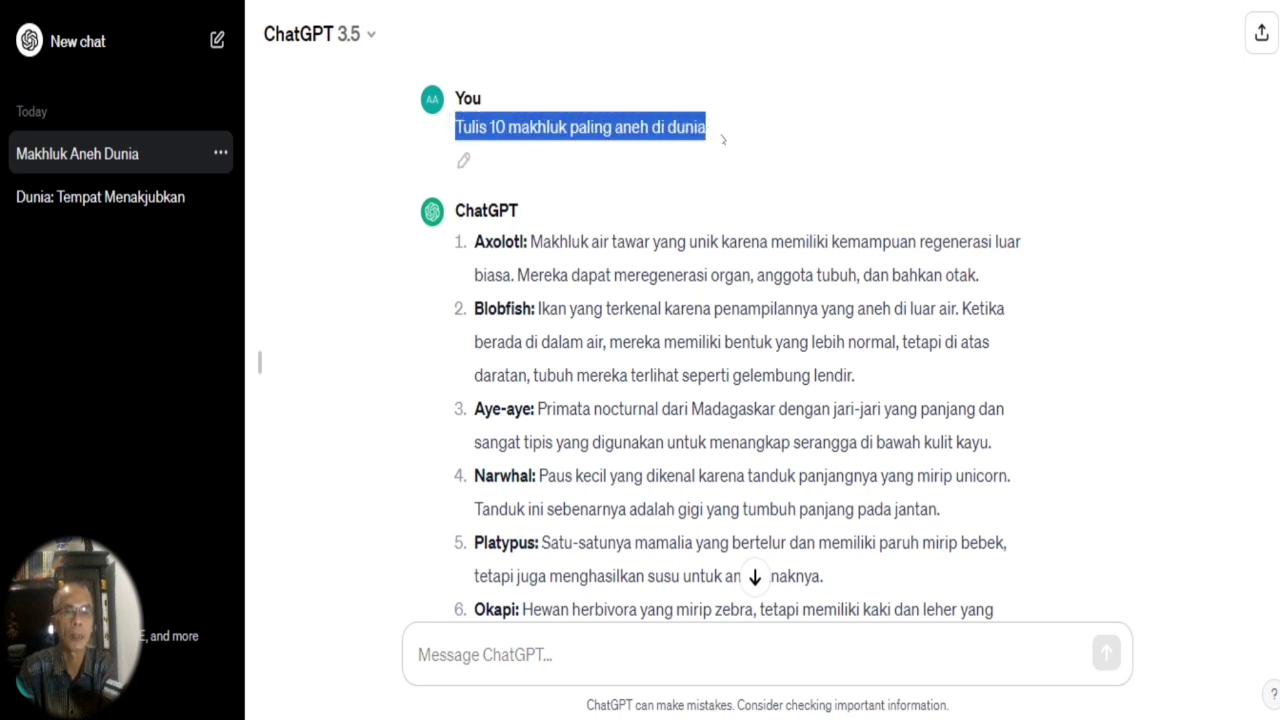
{"action": "right_click", "coordinate": [700, 127]}
{"action": "left_click", "coordinate": [733, 158]}
Open Google Translate in a new tab and translate the copied prompt from Indonesian to English.
{"action": "key", "text": "ctrl+t"}
{"action": "type", "text": "tr"}
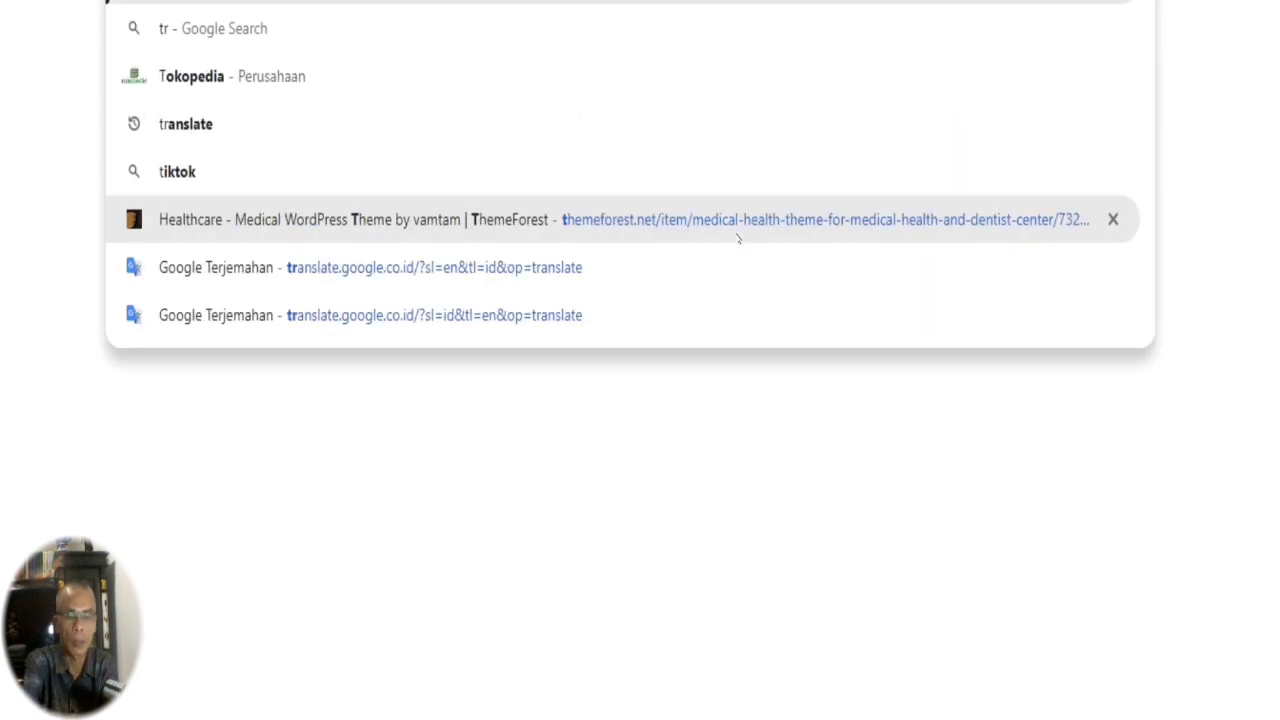
{"action": "left_click", "coordinate": [181, 300]}
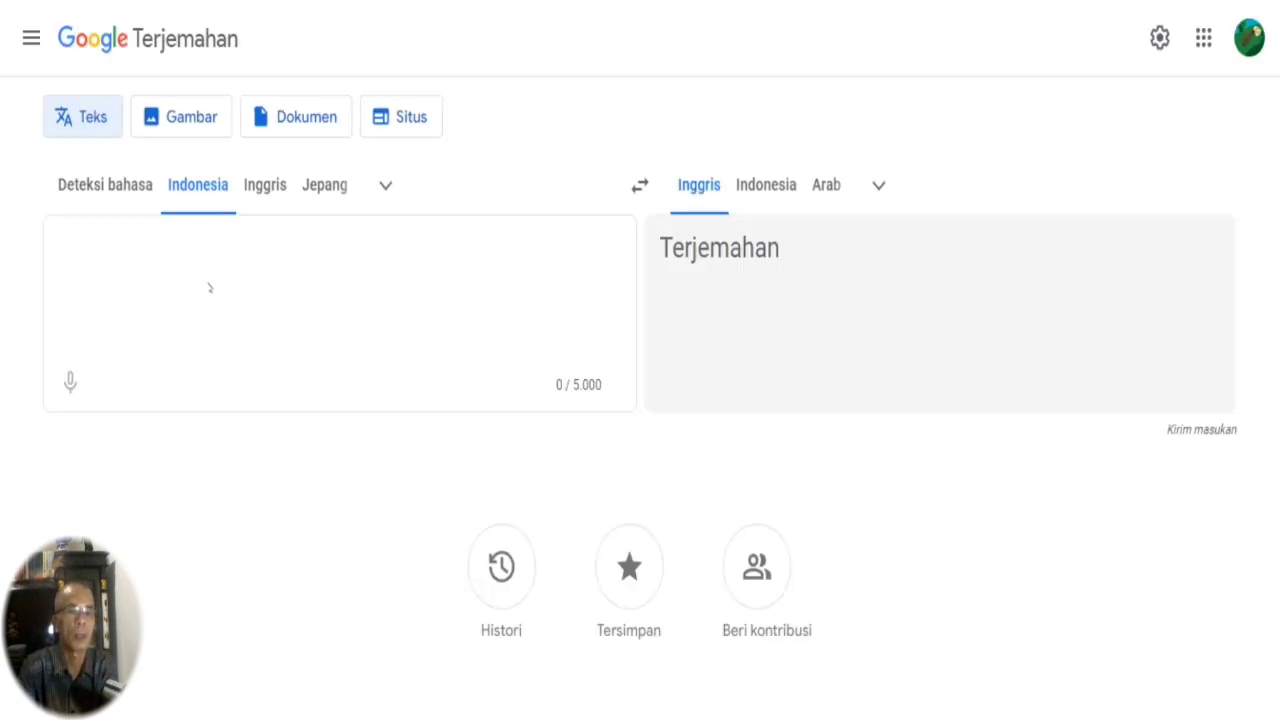
{"action": "right_click", "coordinate": [170, 251]}
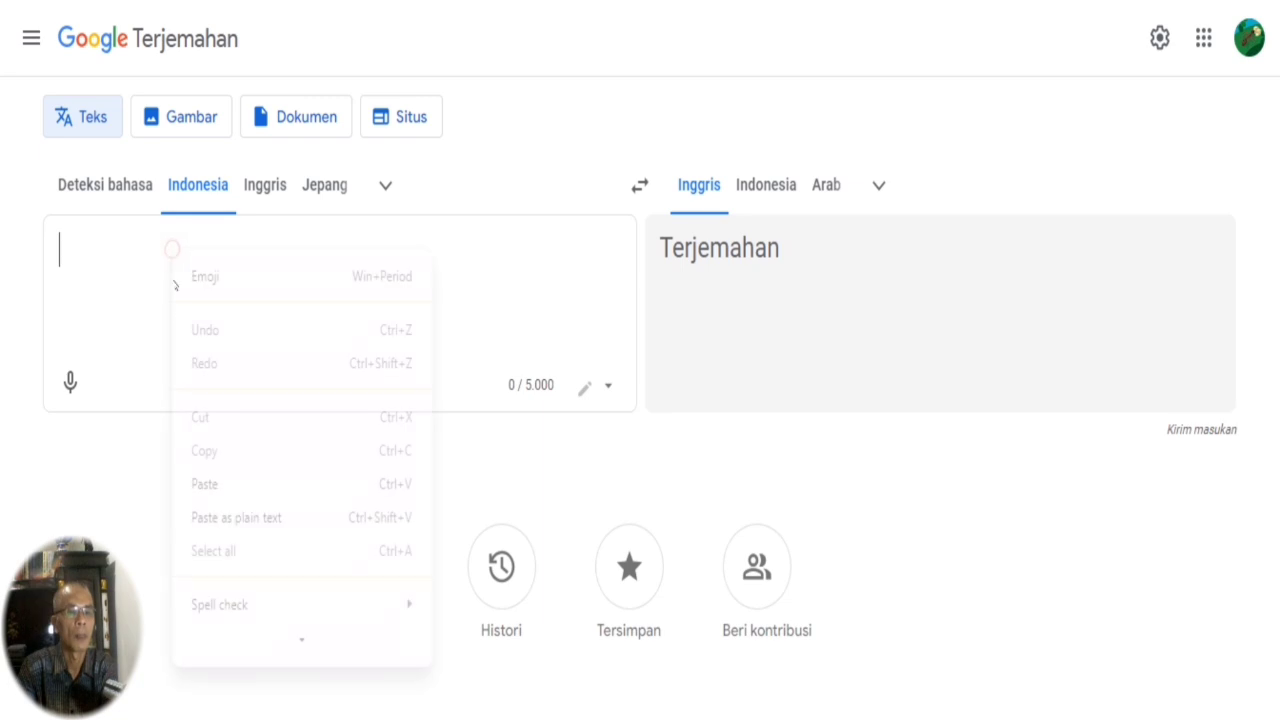
{"action": "left_click", "coordinate": [204, 484]}
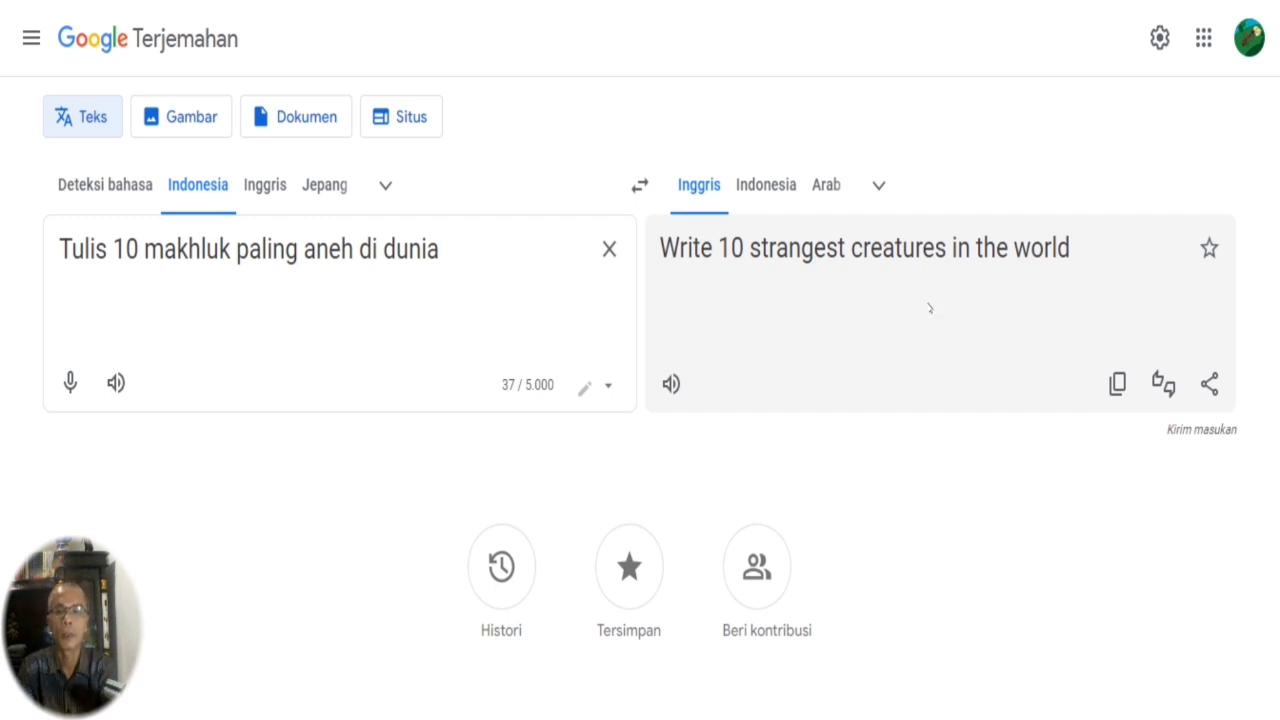
Copy the English translation and send it as a new prompt in the ChatGPT conversation, "Write 10 strangest creatures in the world".
{"action": "left_click", "coordinate": [1117, 384]}
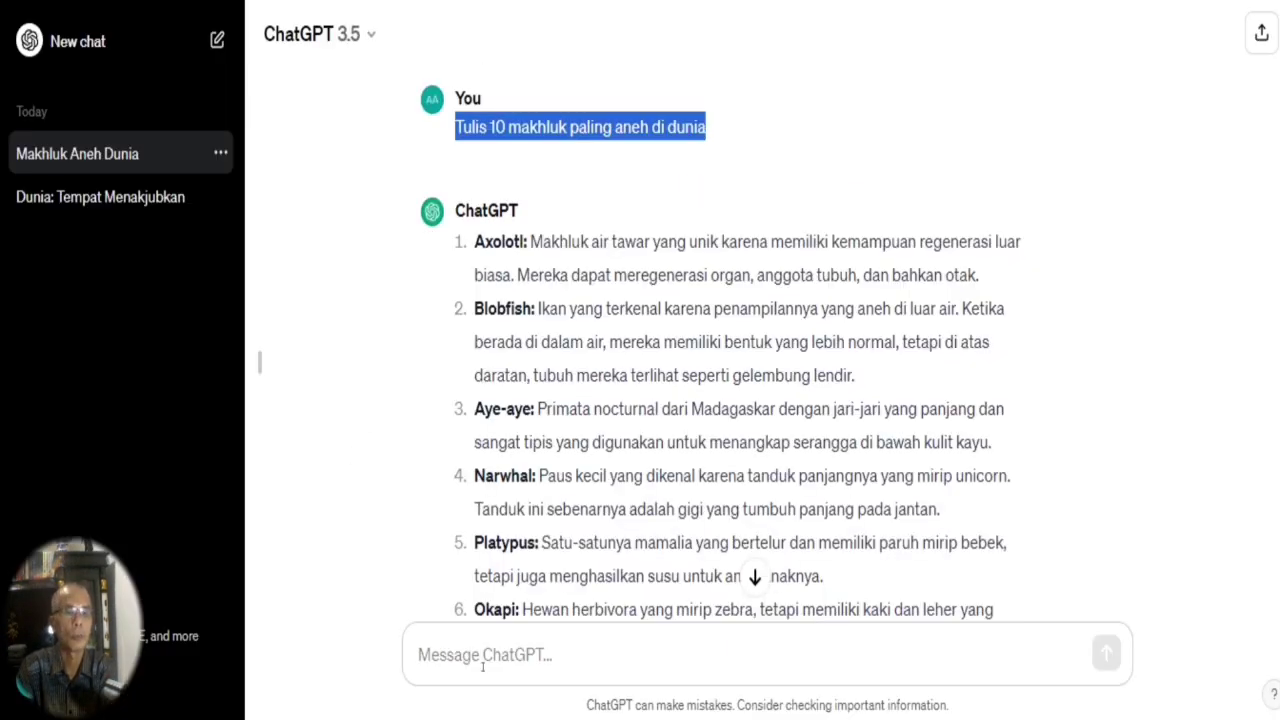
{"action": "left_click", "coordinate": [483, 665]}
{"action": "right_click", "coordinate": [484, 662]}
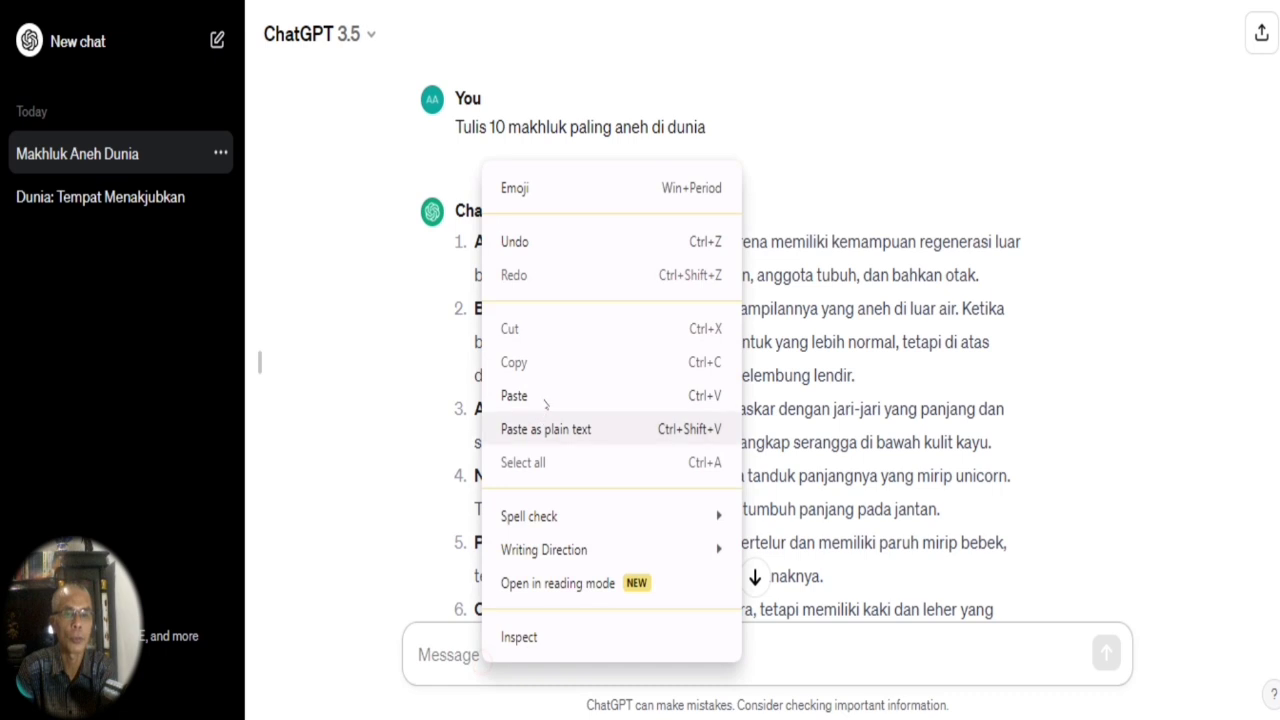
{"action": "left_click", "coordinate": [548, 392]}
{"action": "left_click", "coordinate": [1106, 652]}
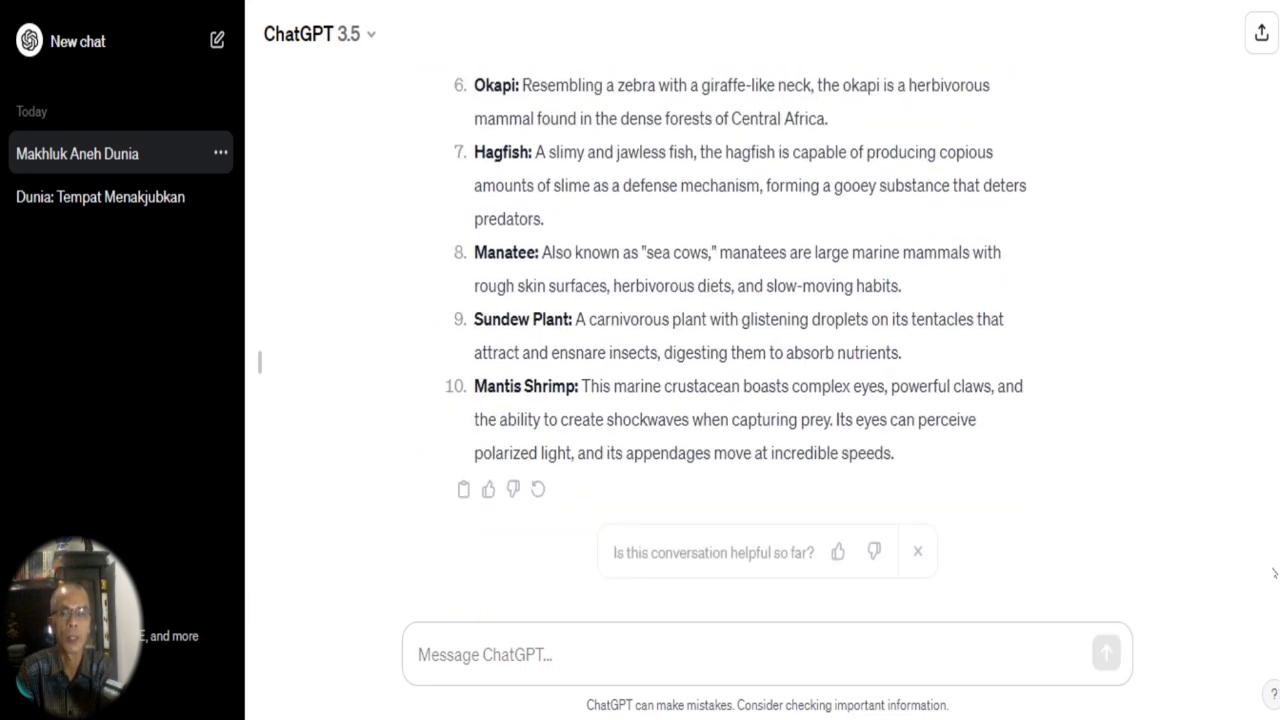
Review ChatGPT's reply to the English prompt, from the first creature to the last.
{"action": "scroll", "coordinate": [727, 340], "scroll_direction": "up", "scroll_amount": 6}
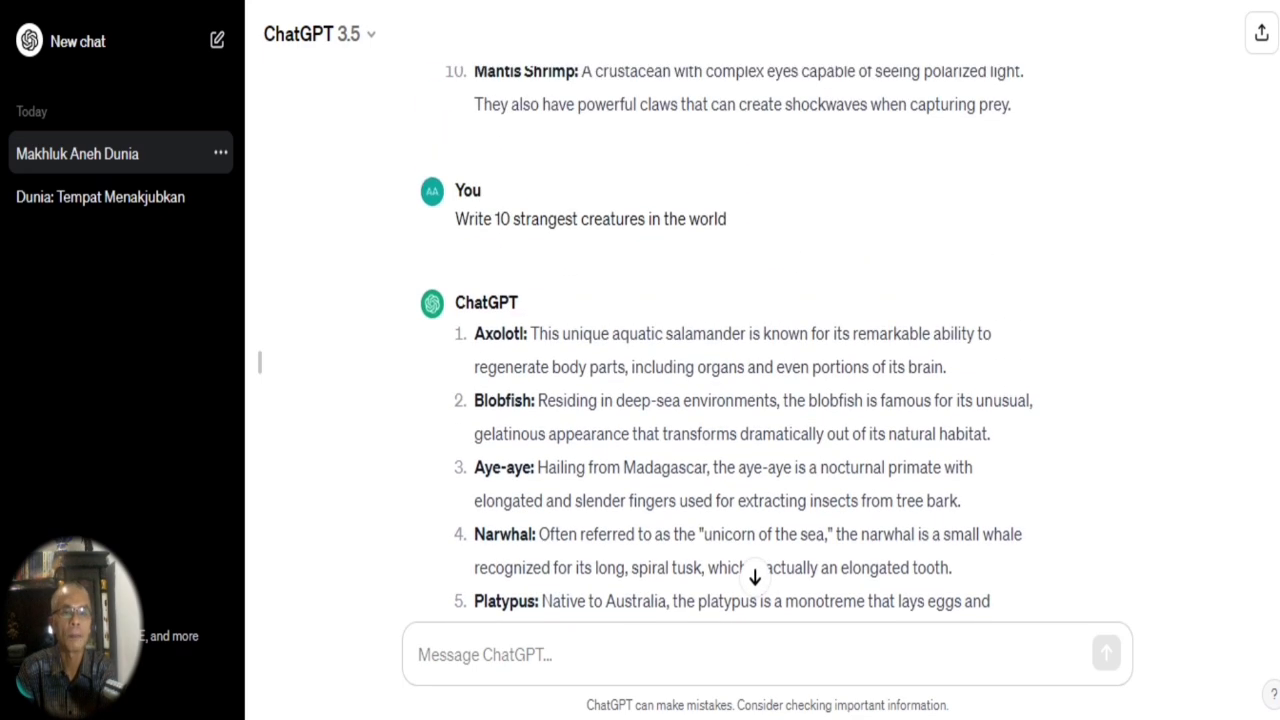
{"action": "scroll", "coordinate": [727, 340], "scroll_direction": "up", "scroll_amount": 1}
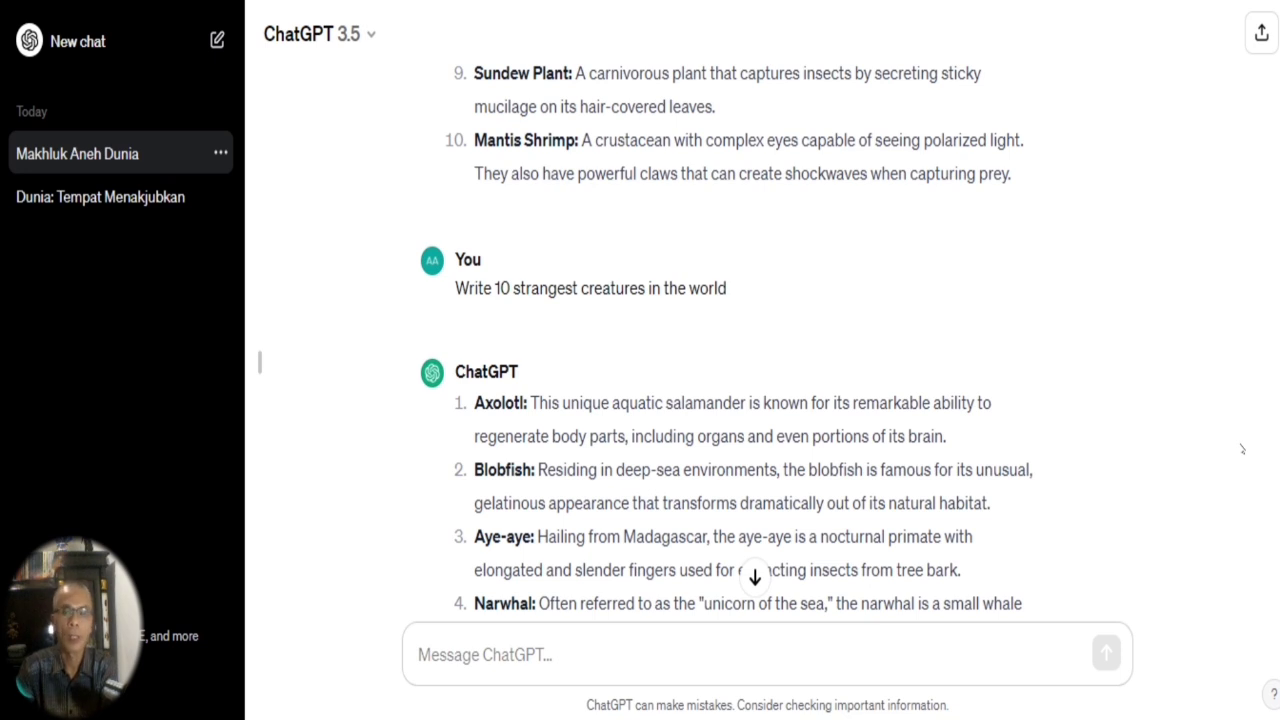
{"action": "scroll", "coordinate": [727, 340], "scroll_direction": "down", "scroll_amount": 1}
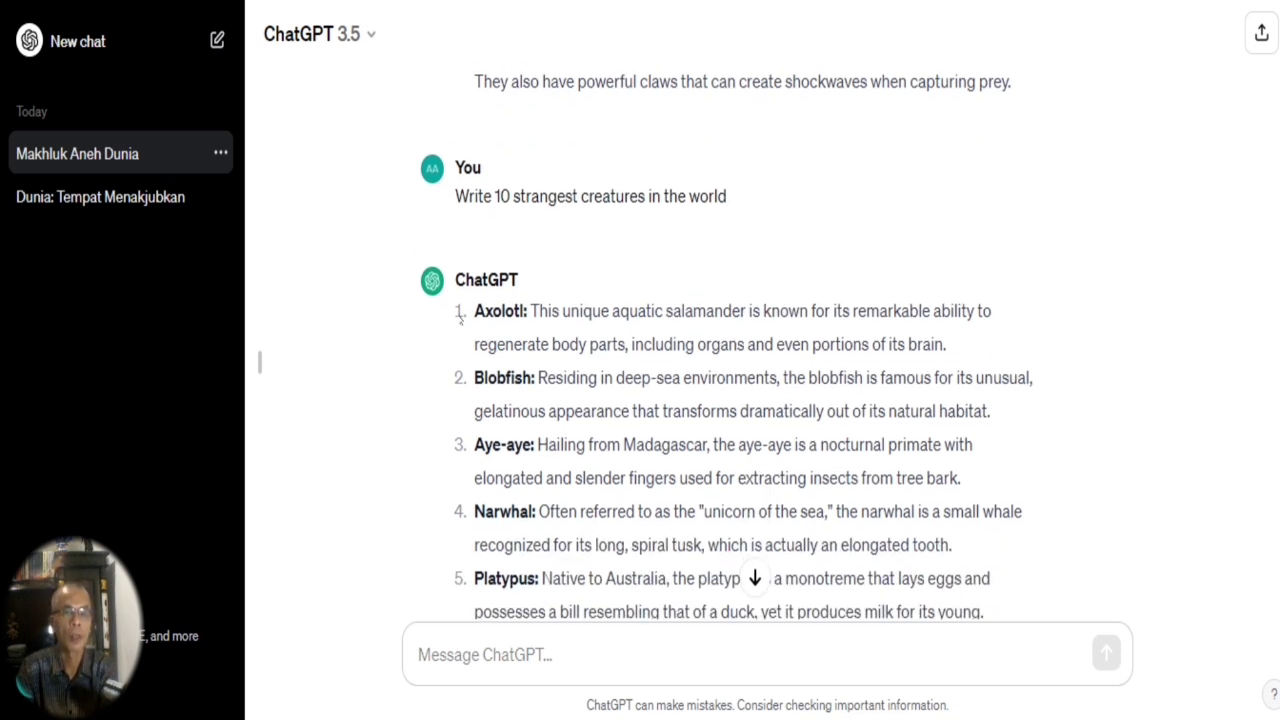
{"action": "left_click_drag", "start_coordinate": [476, 310], "coordinate": [1068, 511]}
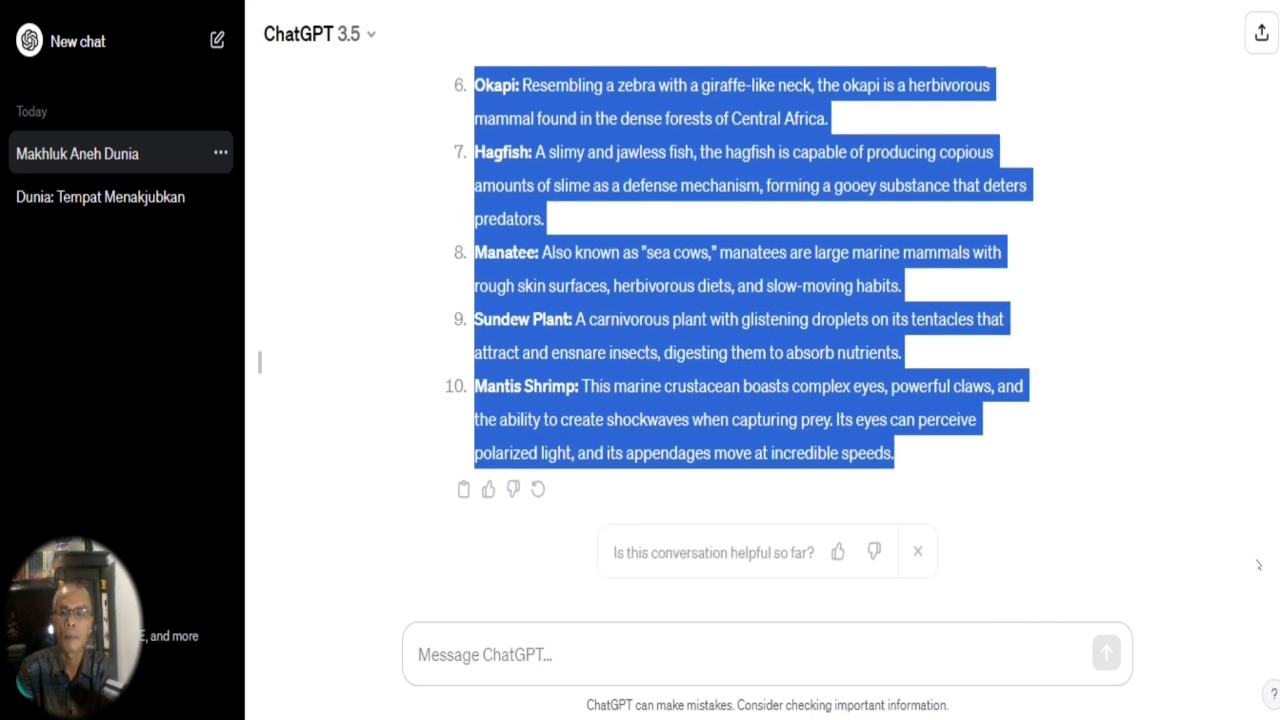
{"action": "left_click", "coordinate": [775, 666]}
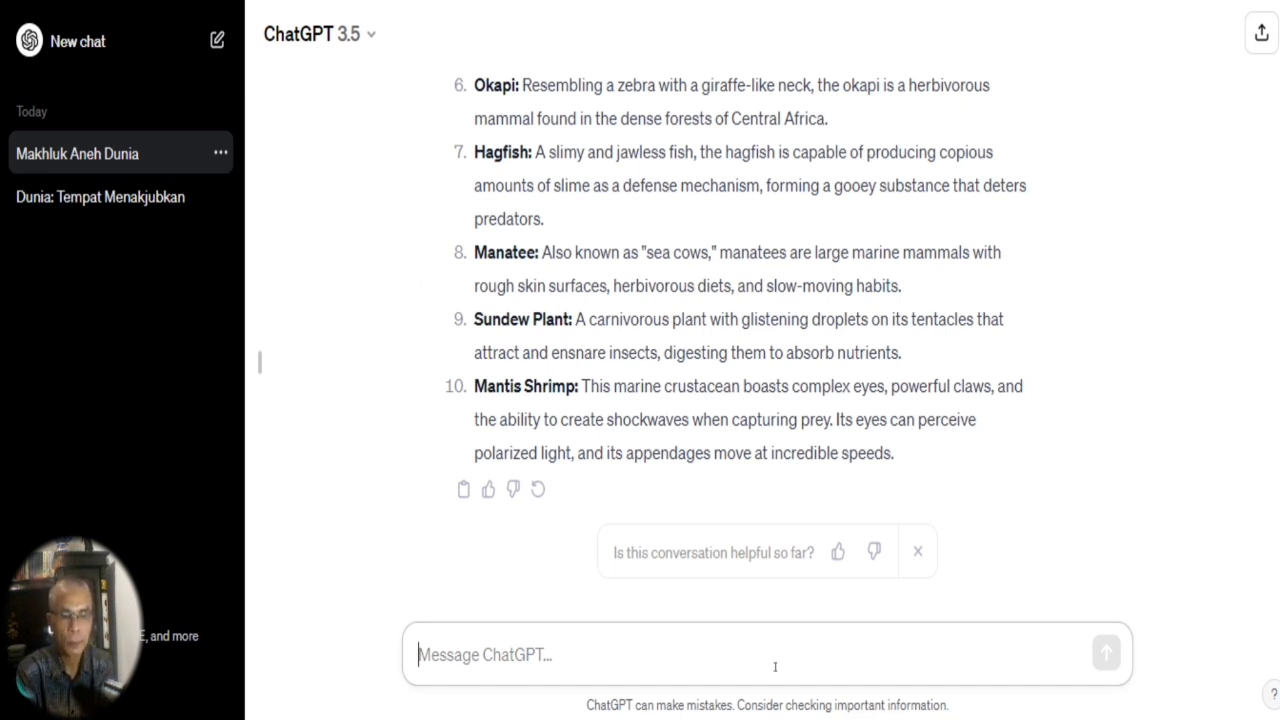
Begin a new ChatGPT prompt with the words "write opening and clossing for youtube channel about".
{"action": "type", "text": "write "}
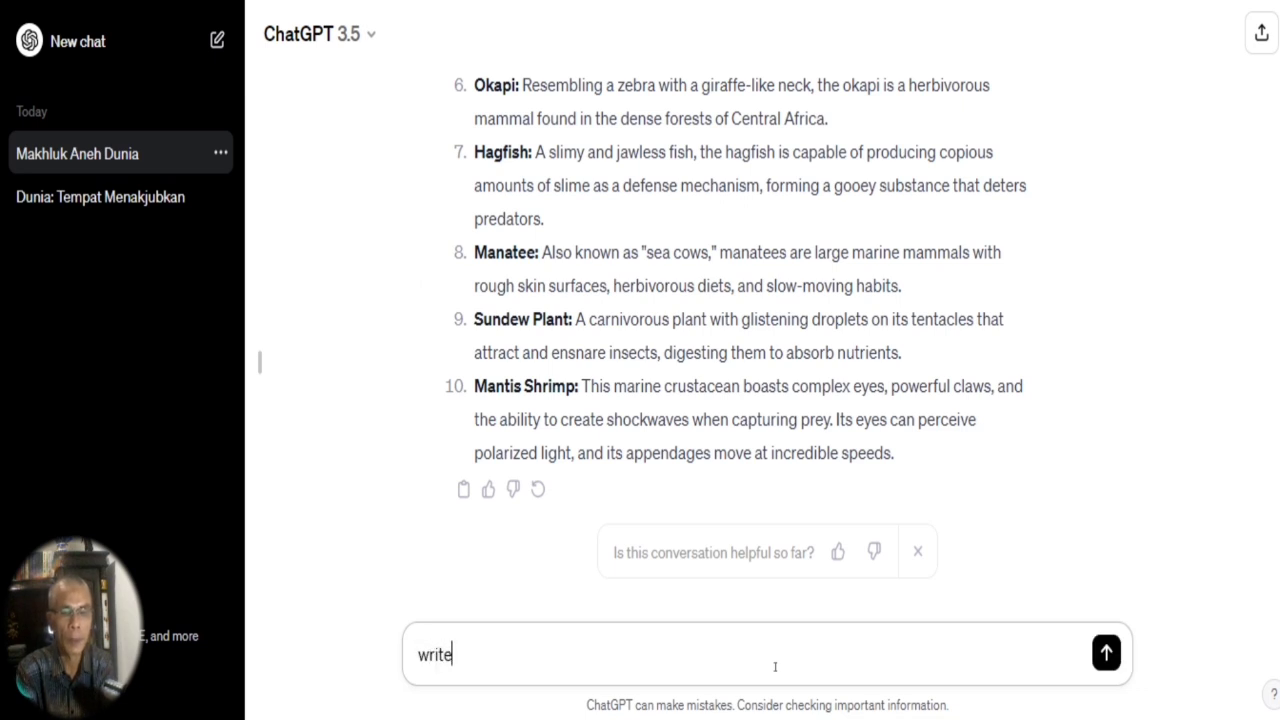
{"action": "type", "text": "opening "}
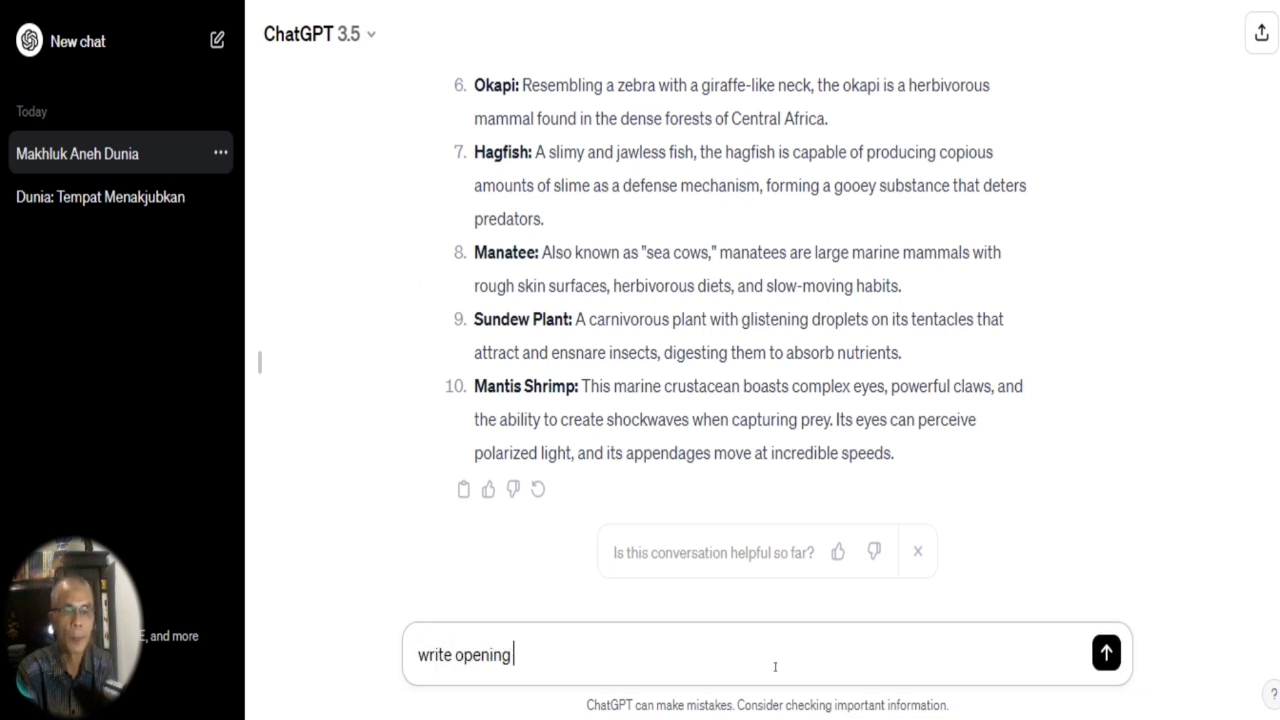
{"action": "type", "text": "and clossing"}
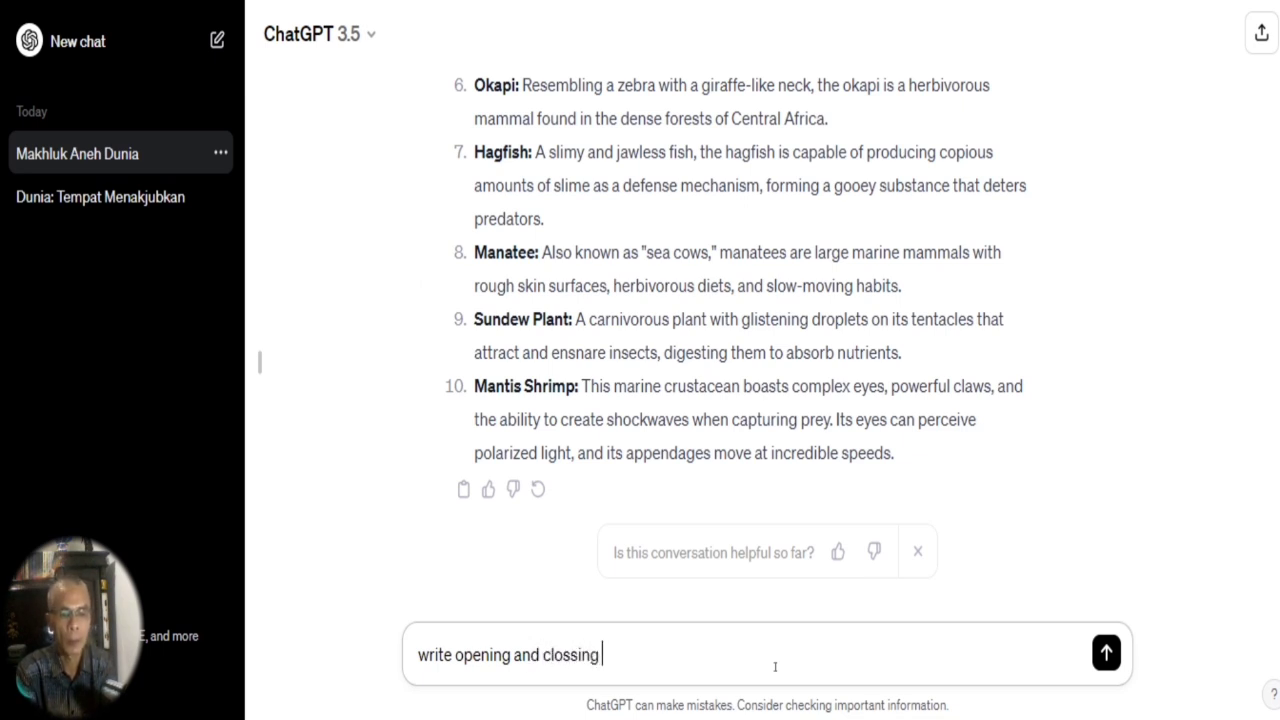
{"action": "type", "text": " for youtube "}
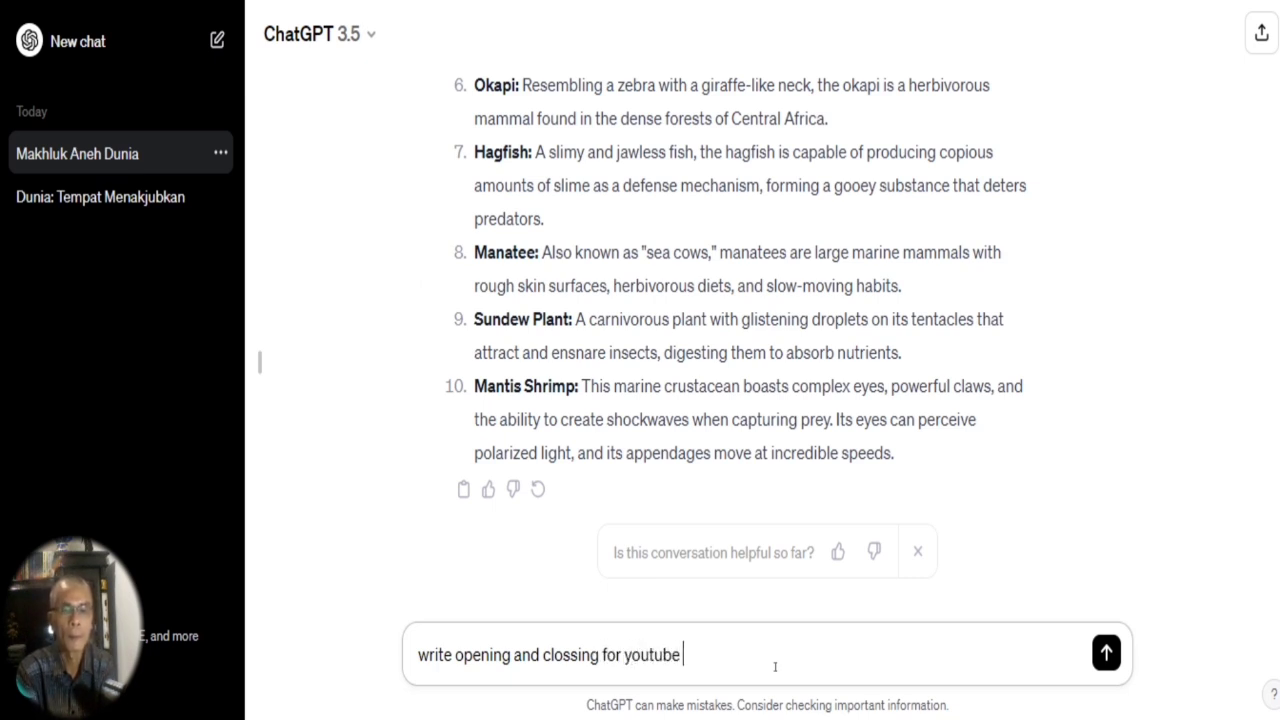
{"action": "type", "text": "channel about"}
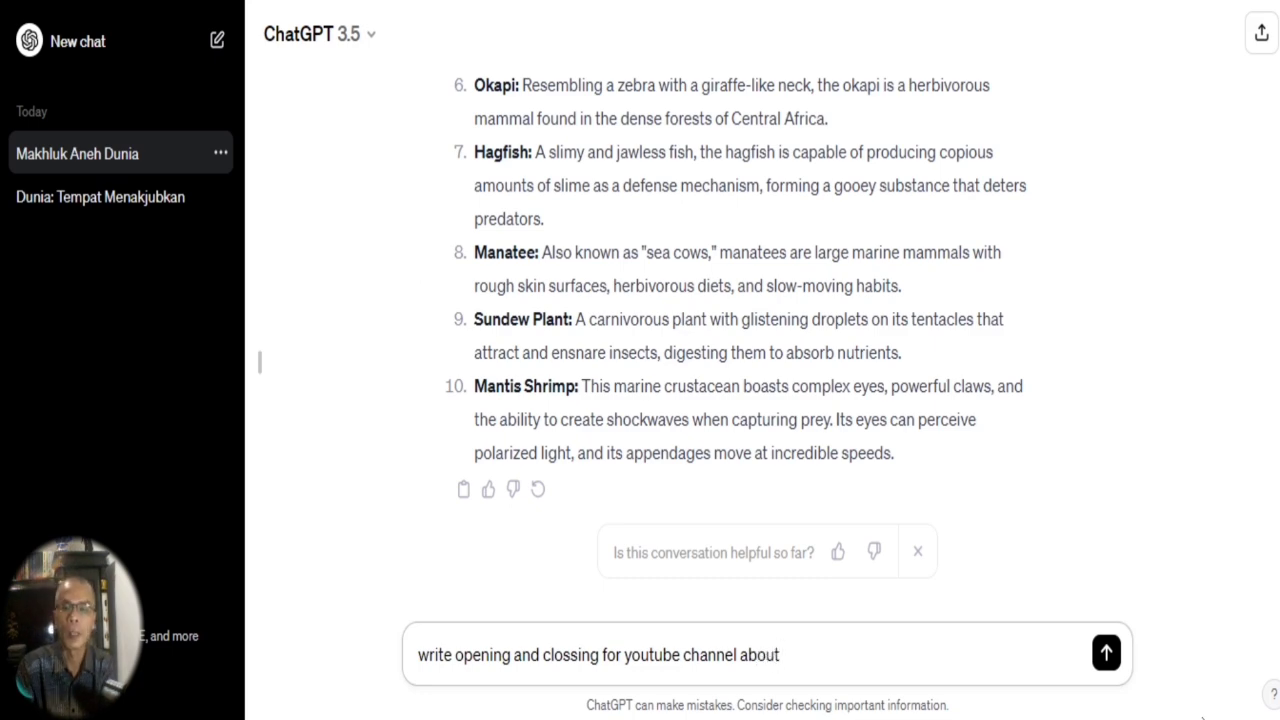
Complete the prompt with "10 strangest creatures in the world" copied from the earlier English prompt, and send it.
{"action": "scroll", "coordinate": [740, 350], "scroll_direction": "up", "scroll_amount": 7}
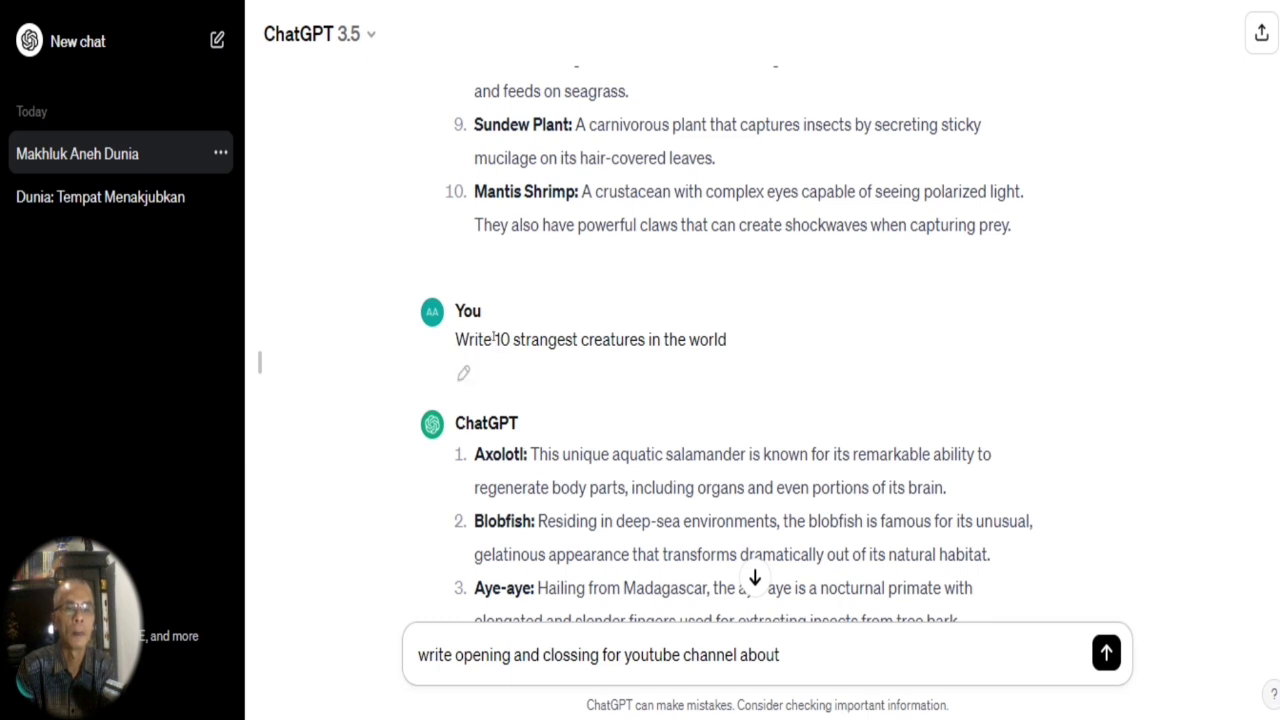
{"action": "left_click_drag", "start_coordinate": [493, 339], "coordinate": [785, 347]}
{"action": "key", "text": "ctrl+c"}
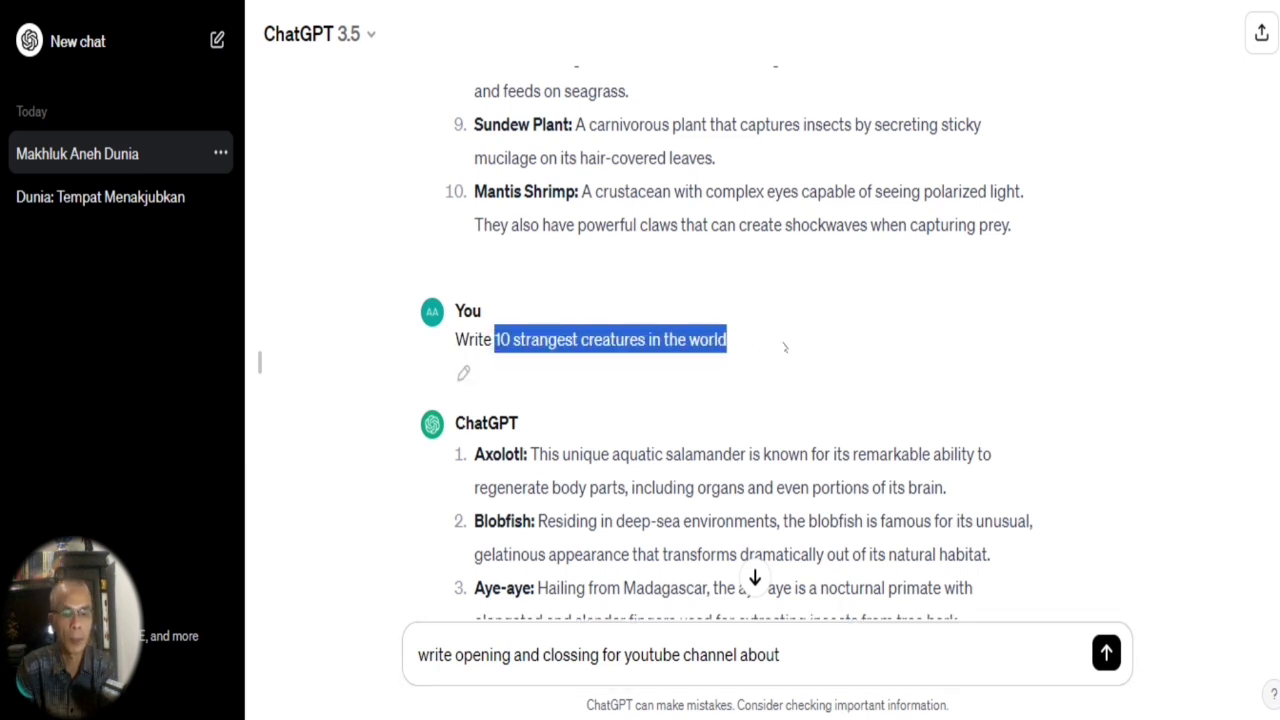
{"action": "left_click", "coordinate": [755, 578]}
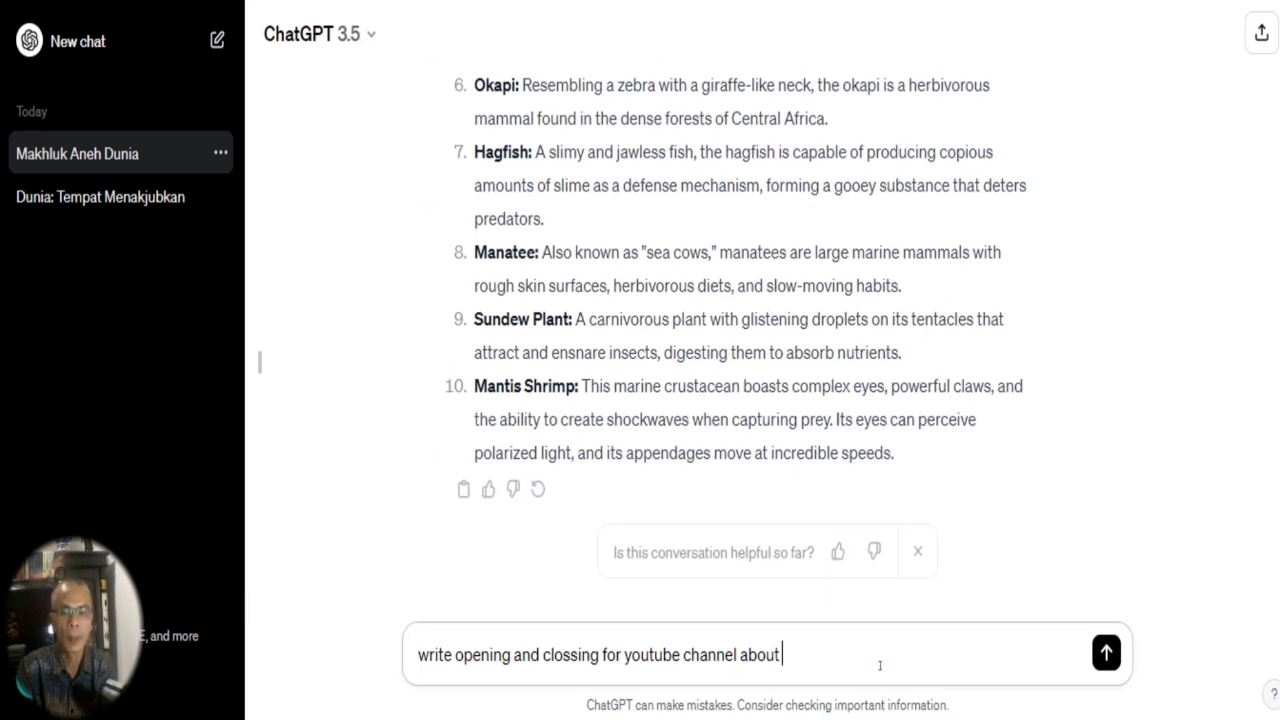
{"action": "key", "text": "ctrl+v"}
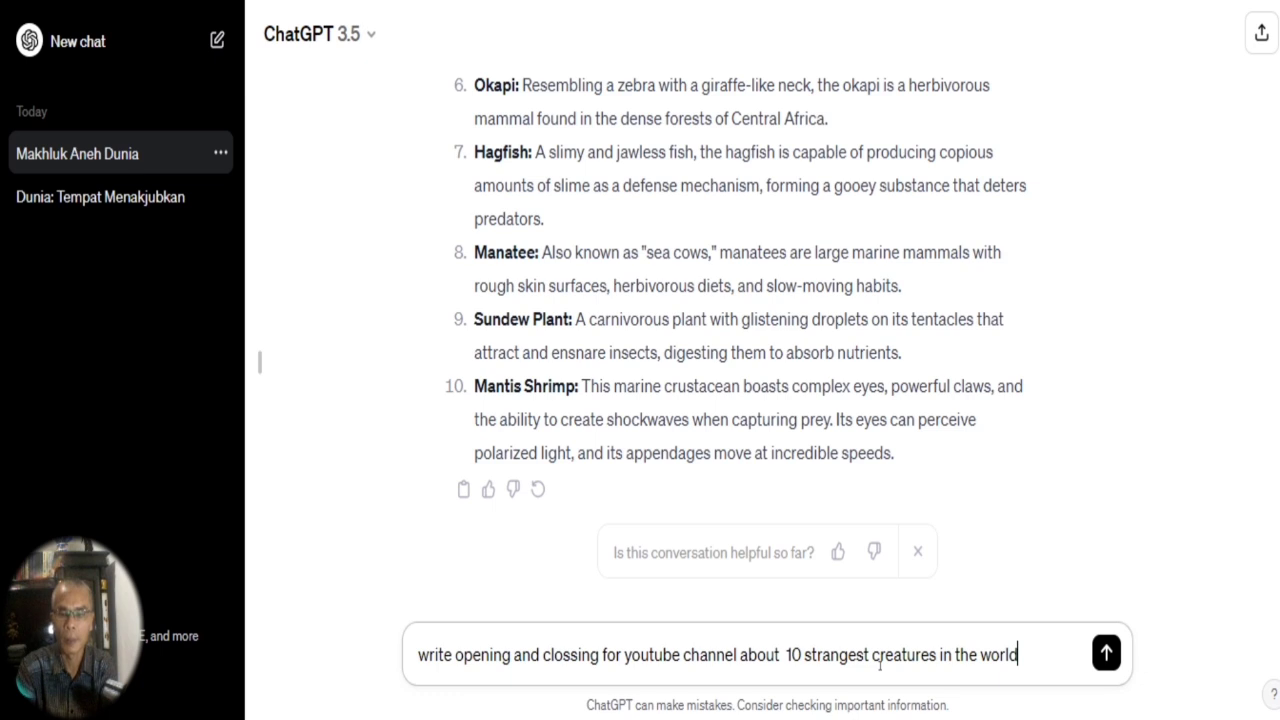
{"action": "key", "text": "Return"}
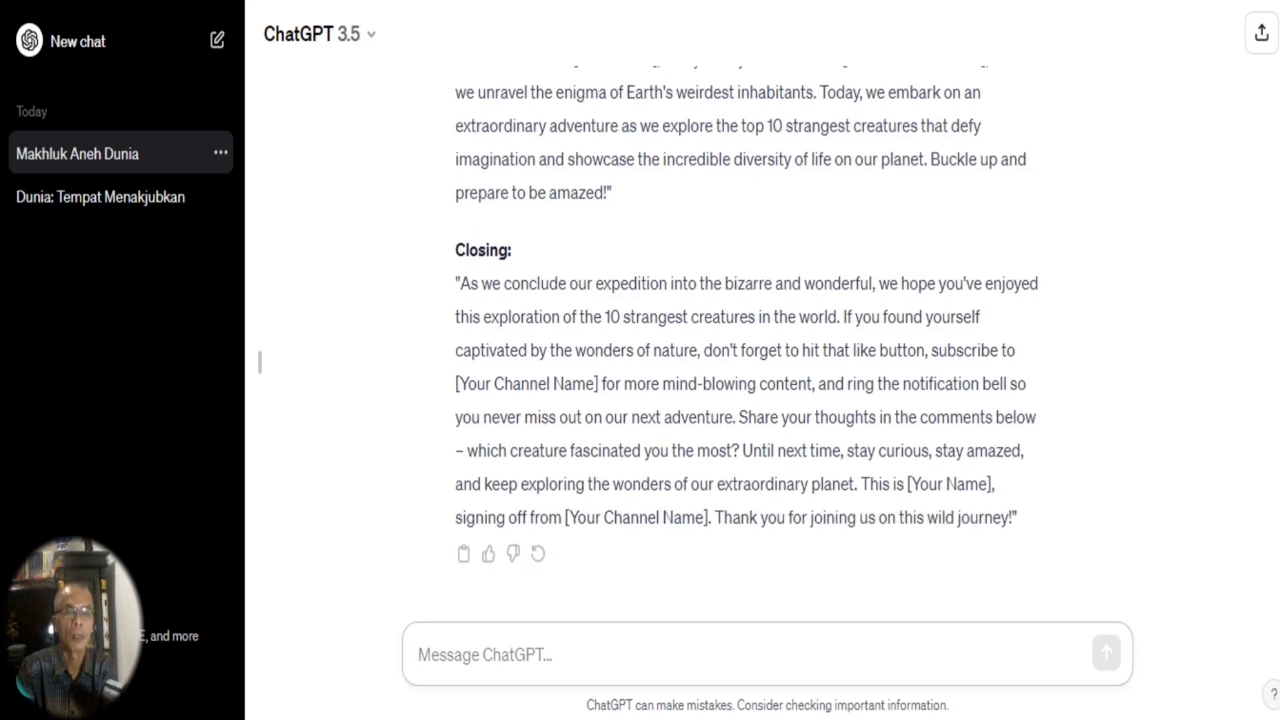
Review the generated YouTube opening text and the English creature list above it.
{"action": "scroll", "coordinate": [501, 347], "scroll_direction": "up", "scroll_amount": 5}
{"action": "scroll", "coordinate": [501, 347], "scroll_direction": "down", "scroll_amount": 2}
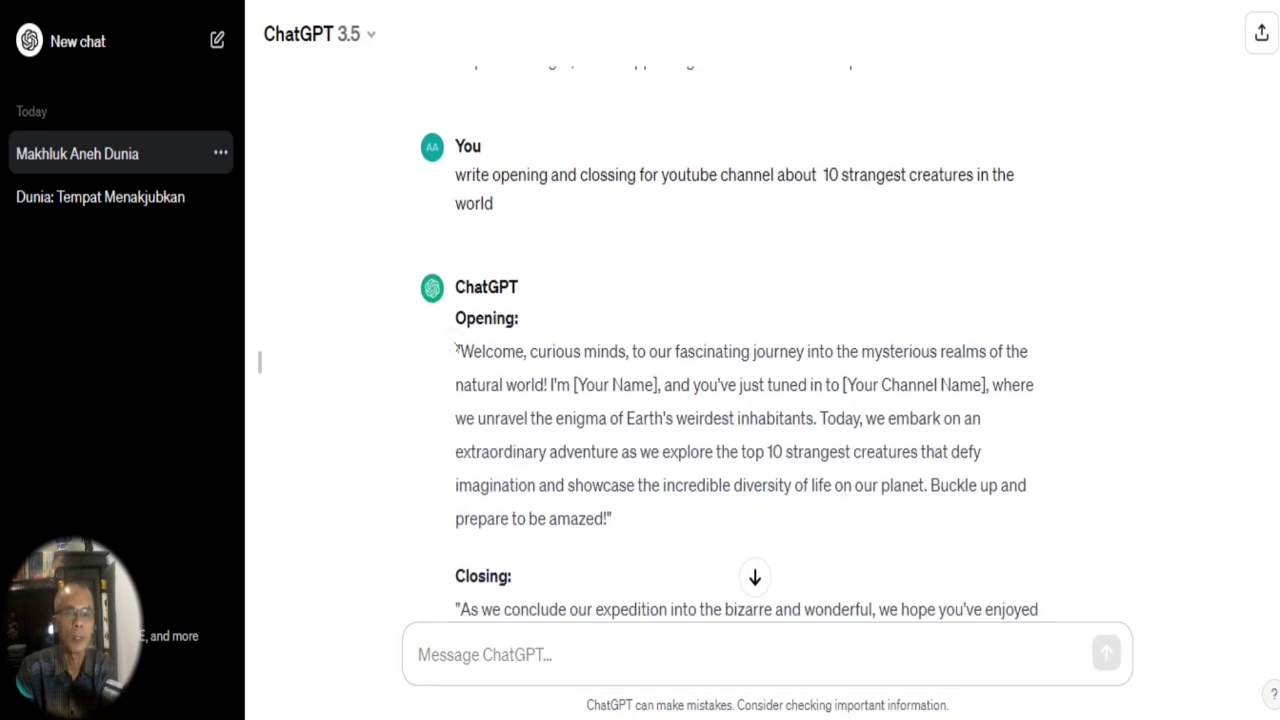
{"action": "left_click_drag", "start_coordinate": [455, 343], "coordinate": [675, 523]}
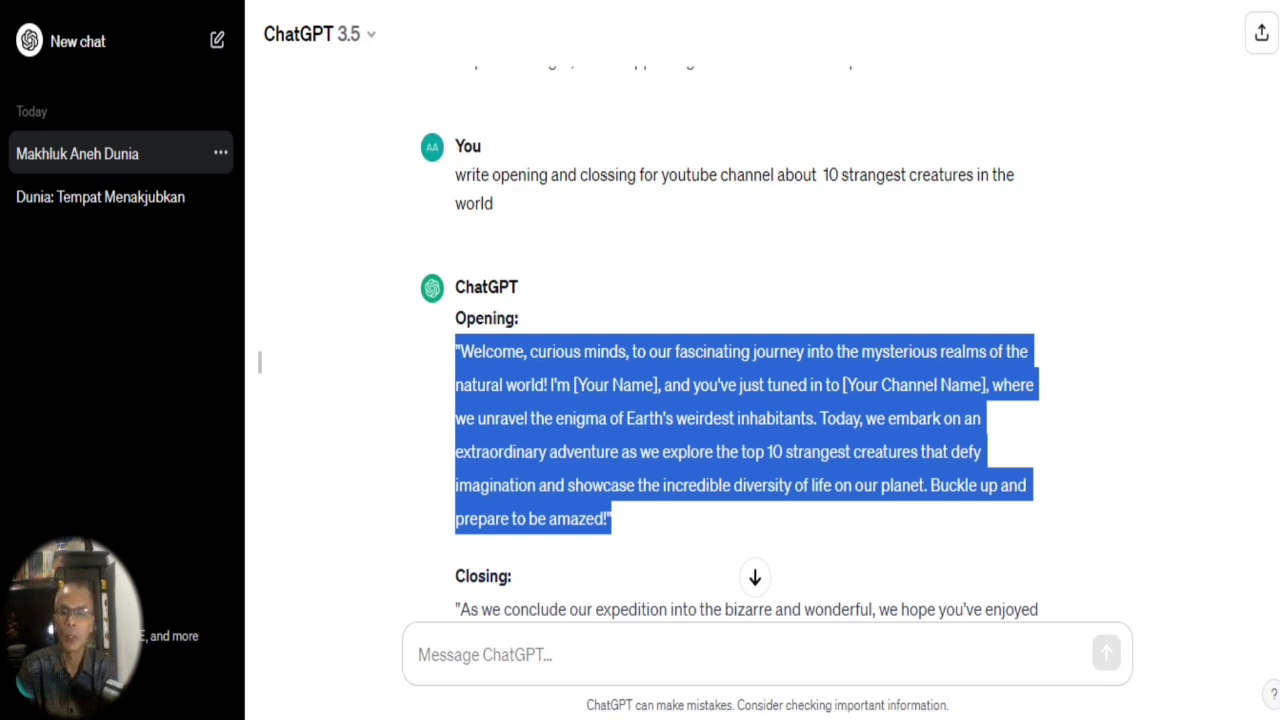
{"action": "scroll", "coordinate": [1094, 396], "scroll_direction": "up", "scroll_amount": 10}
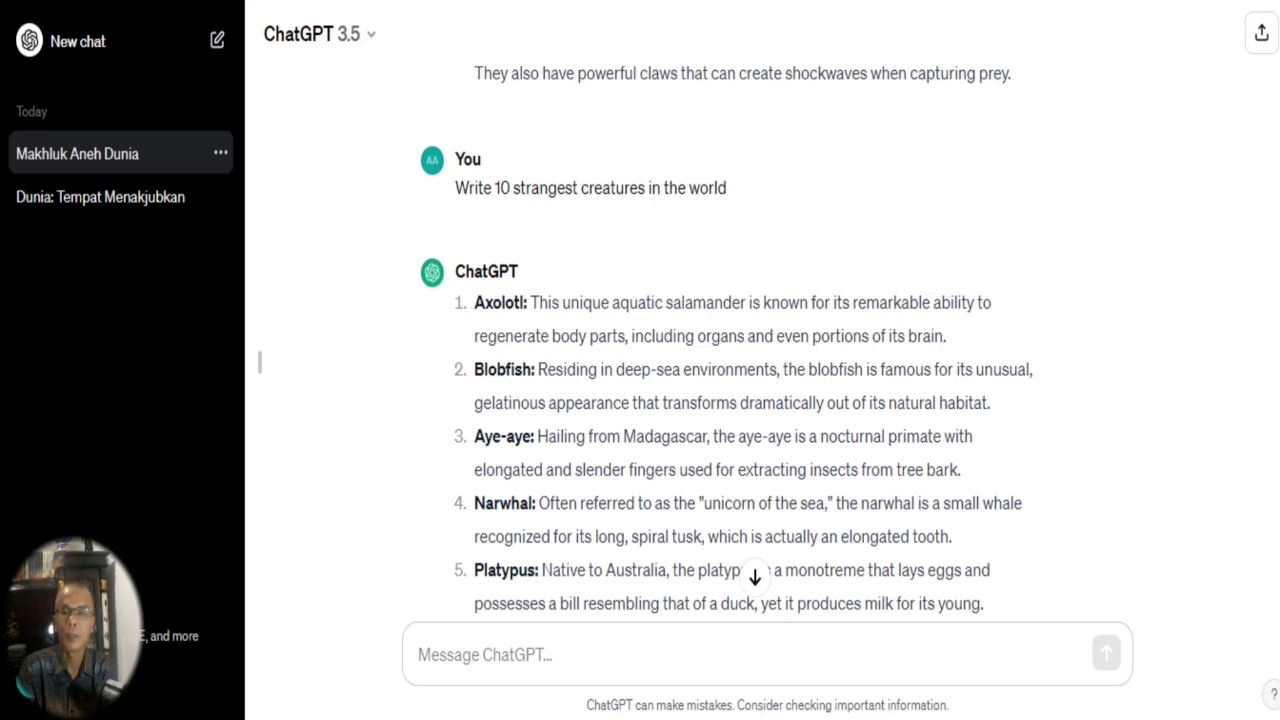
{"action": "scroll", "coordinate": [852, 292], "scroll_direction": "down", "scroll_amount": 10}
{"action": "scroll", "coordinate": [727, 334], "scroll_direction": "up", "scroll_amount": 2}
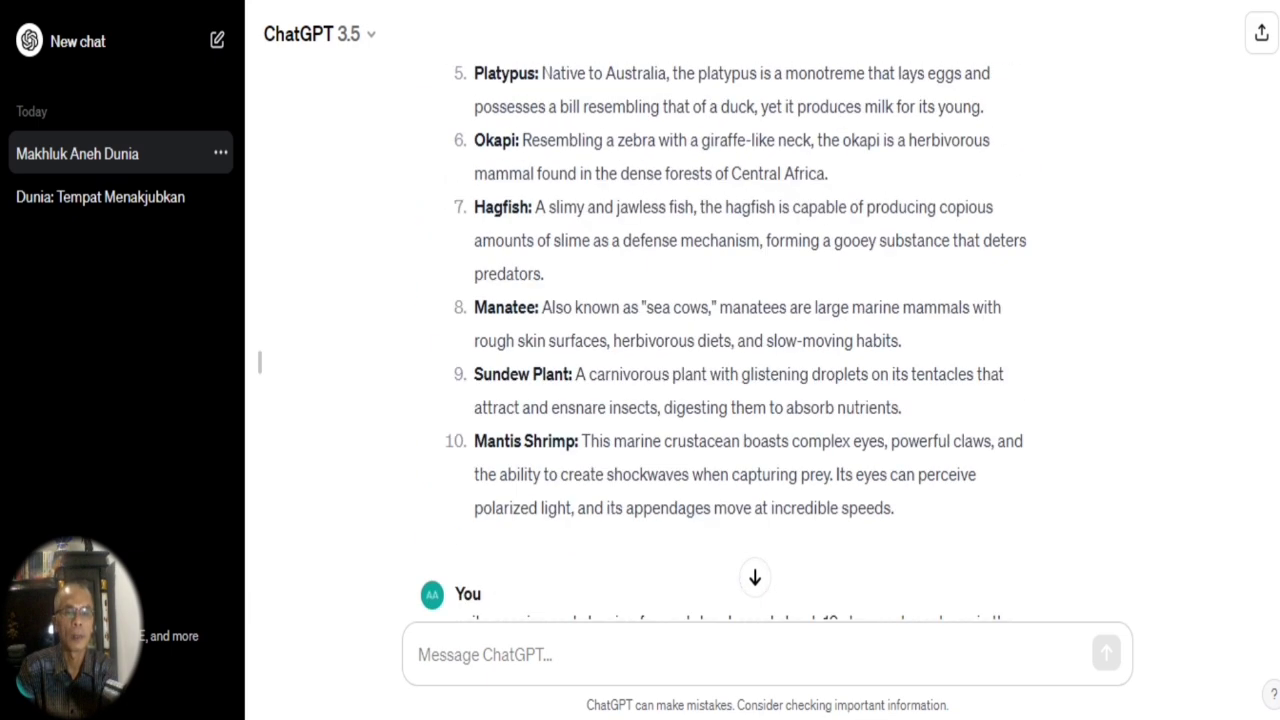
{"action": "scroll", "coordinate": [727, 334], "scroll_direction": "down", "scroll_amount": 6}
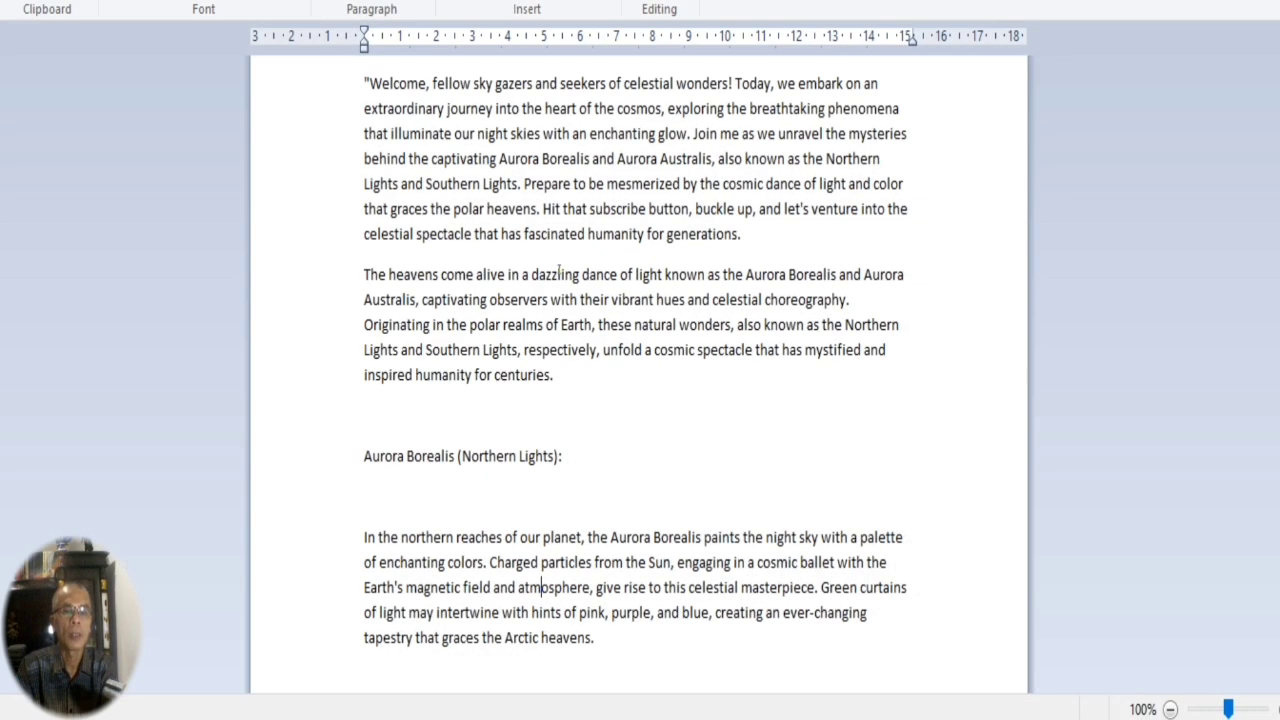
Switch to WordPad and start a new blank document, saving the current aurora text in the Naskah folder.
{"action": "left_click", "coordinate": [25, 0]}
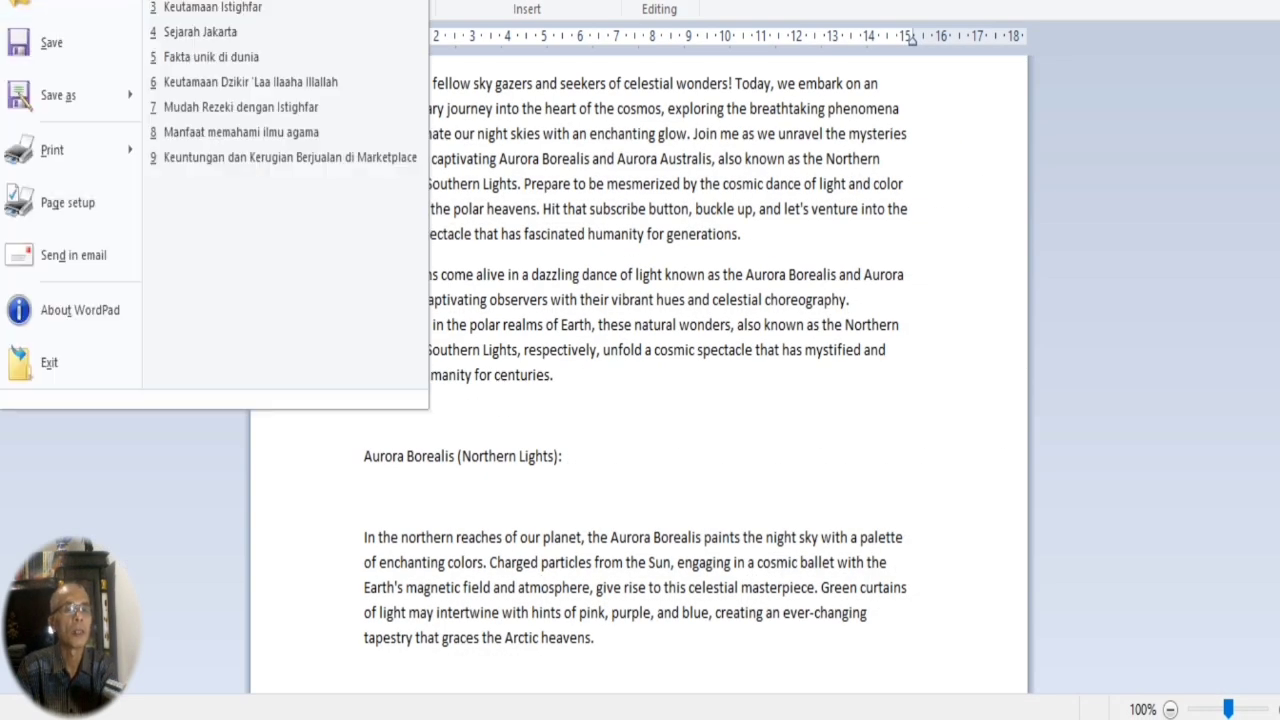
{"action": "left_click", "coordinate": [60, 0]}
{"action": "left_click", "coordinate": [588, 300]}
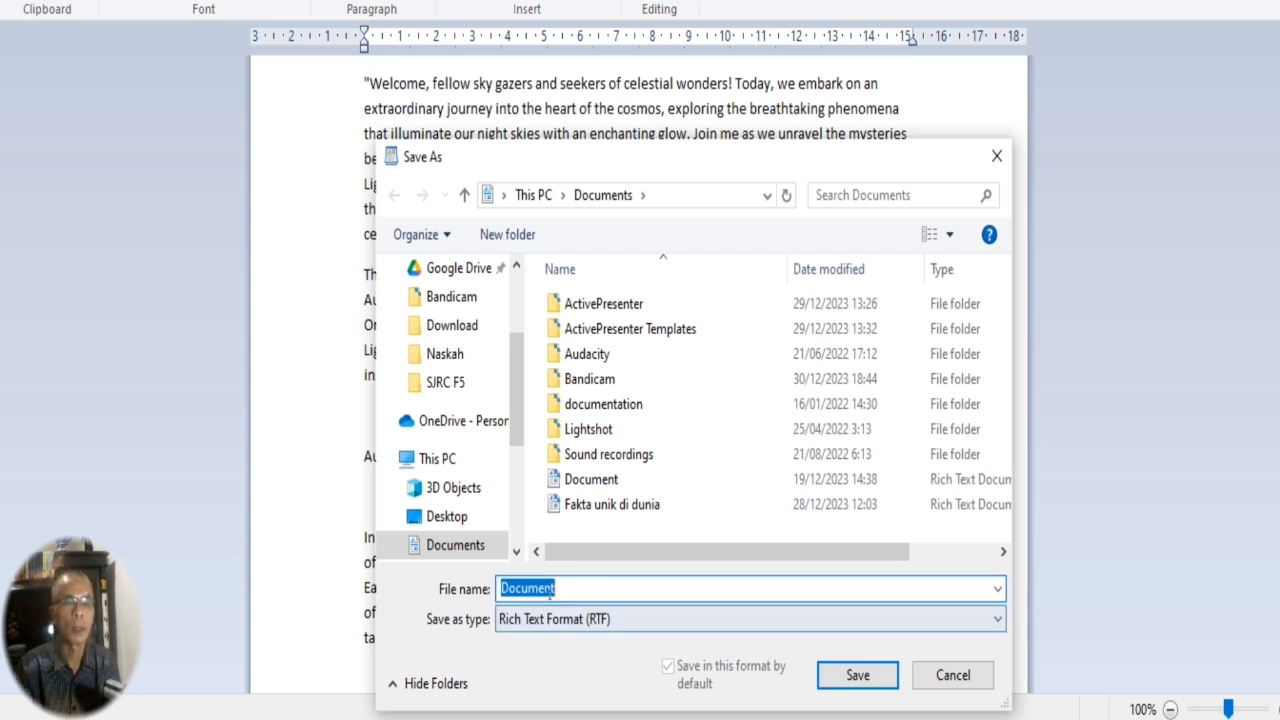
{"action": "left_click", "coordinate": [445, 354]}
{"action": "left_click", "coordinate": [580, 588]}
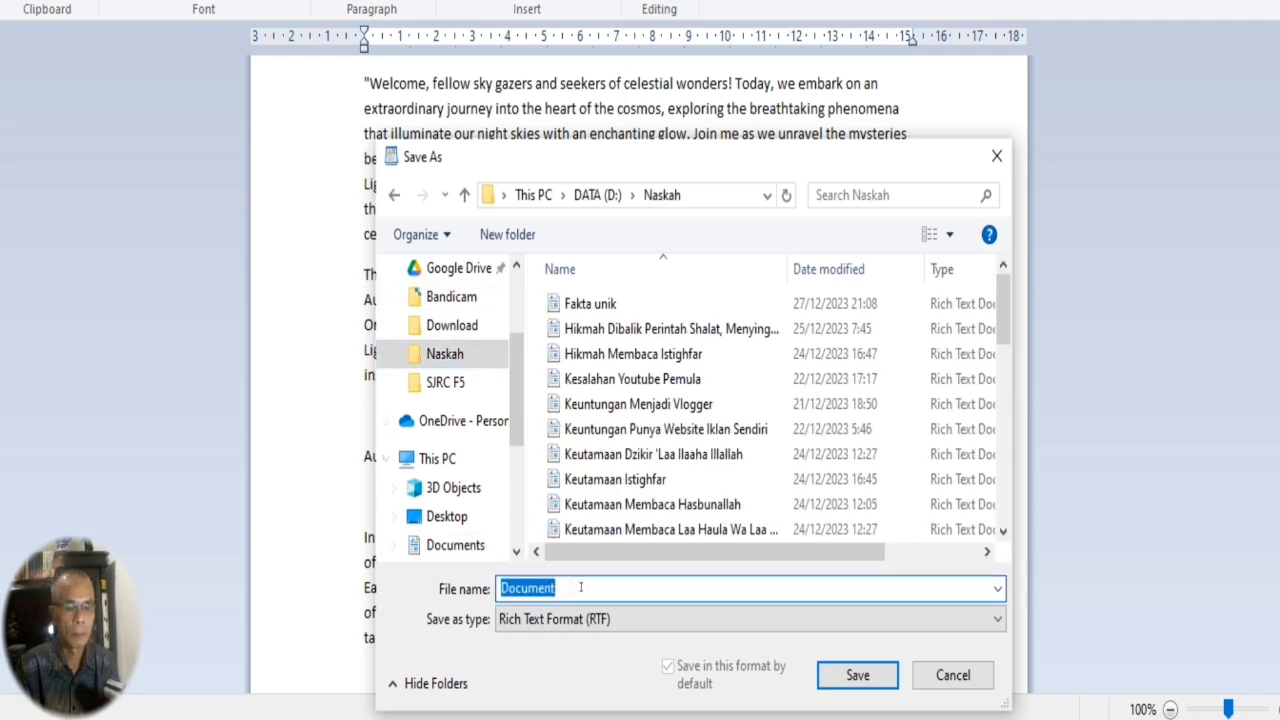
{"action": "key", "text": "BackSpace"}
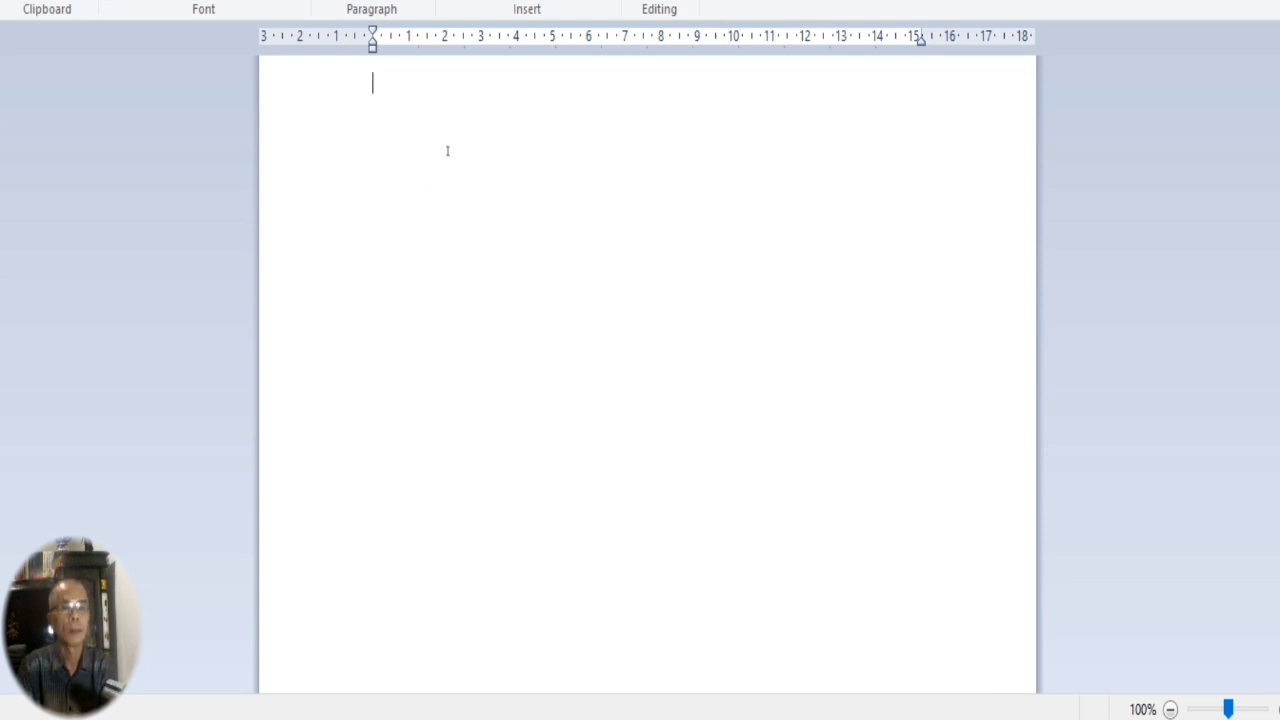
Copy ChatGPT's Opening section into the blank WordPad document as its only text, with a new line after it.
{"action": "type", "text": "10 strangest creatures in the world"}
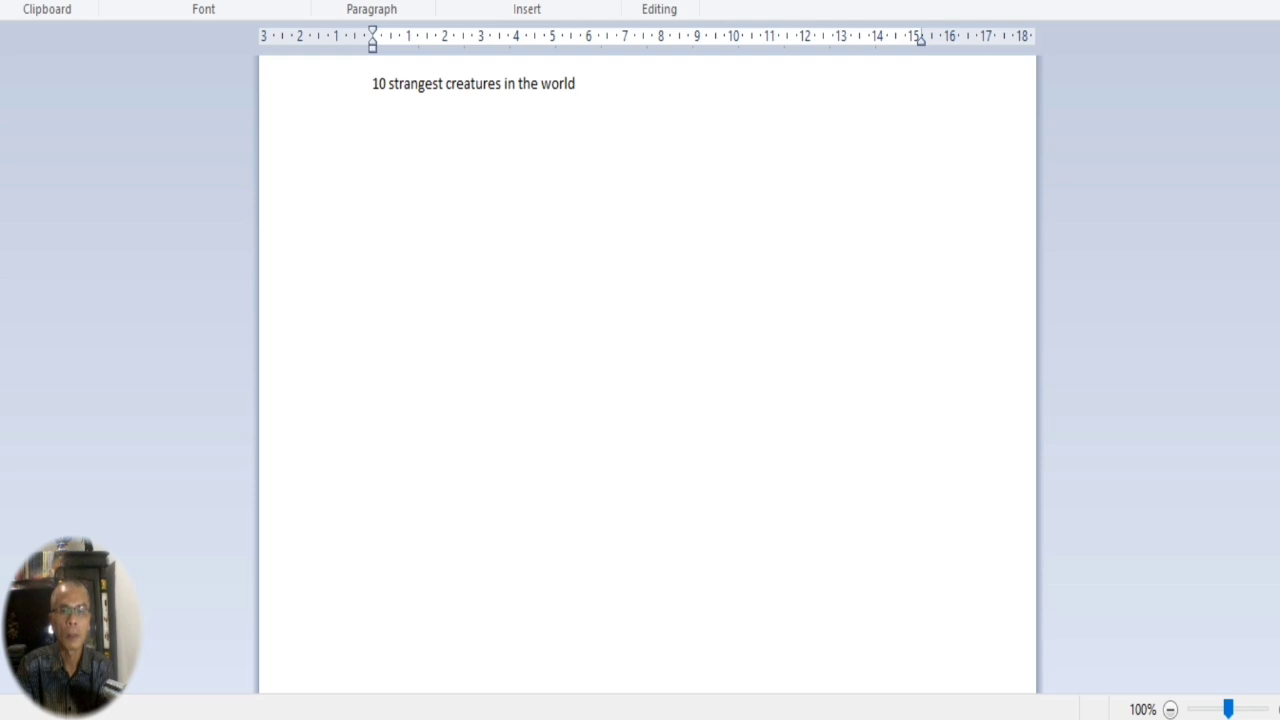
{"action": "key", "text": "alt+Tab"}
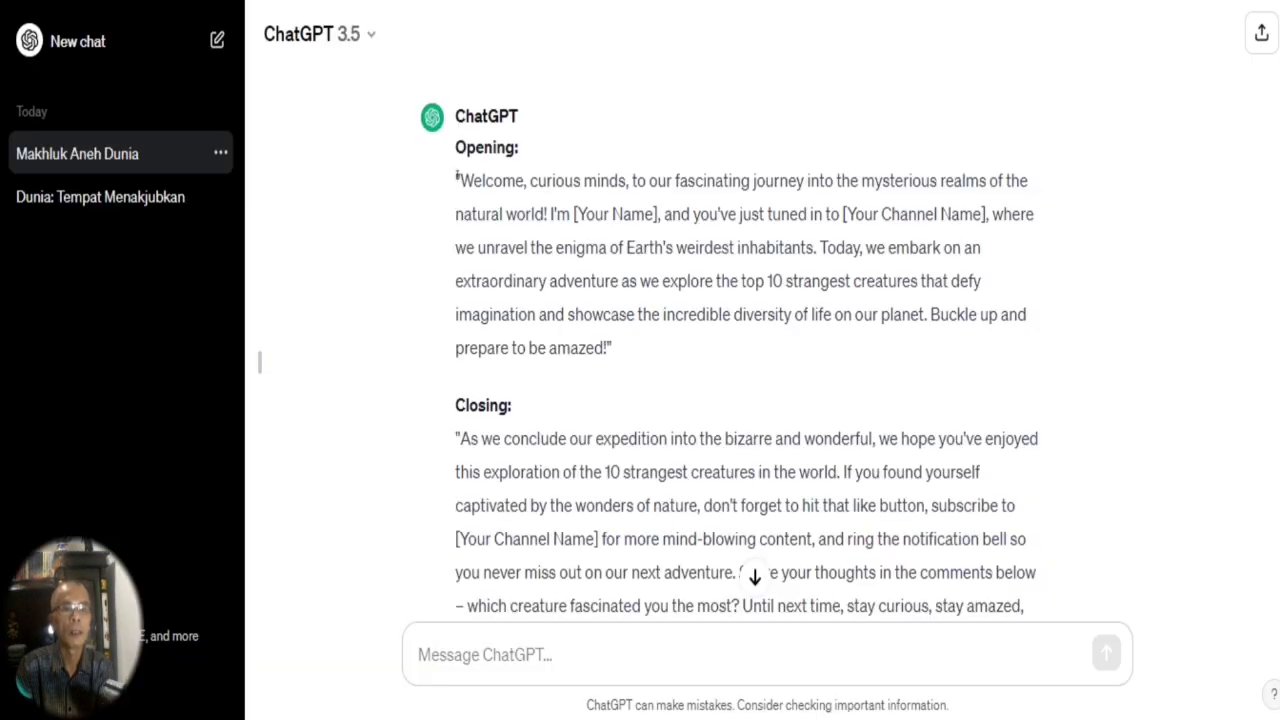
{"action": "left_click_drag", "start_coordinate": [455, 147], "coordinate": [729, 341]}
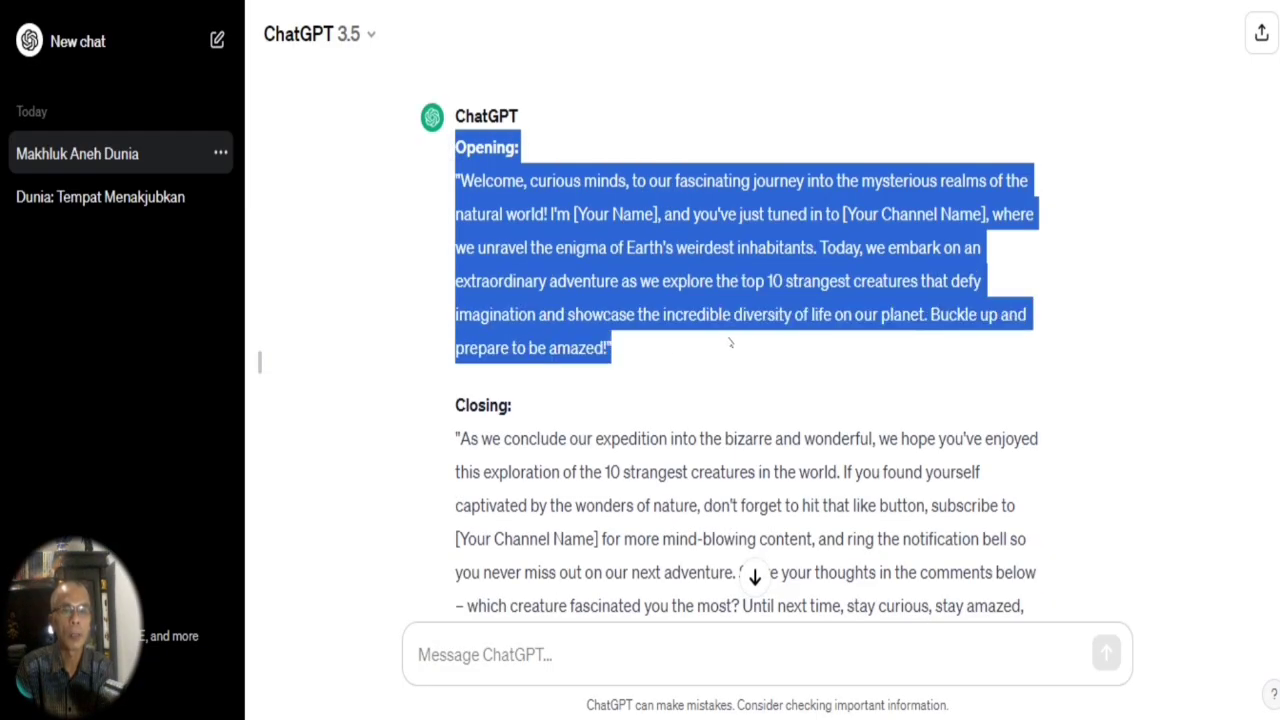
{"action": "left_click", "coordinate": [443, 186]}
{"action": "left_click_drag", "start_coordinate": [455, 147], "coordinate": [690, 340]}
{"action": "key", "text": "ctrl+c"}
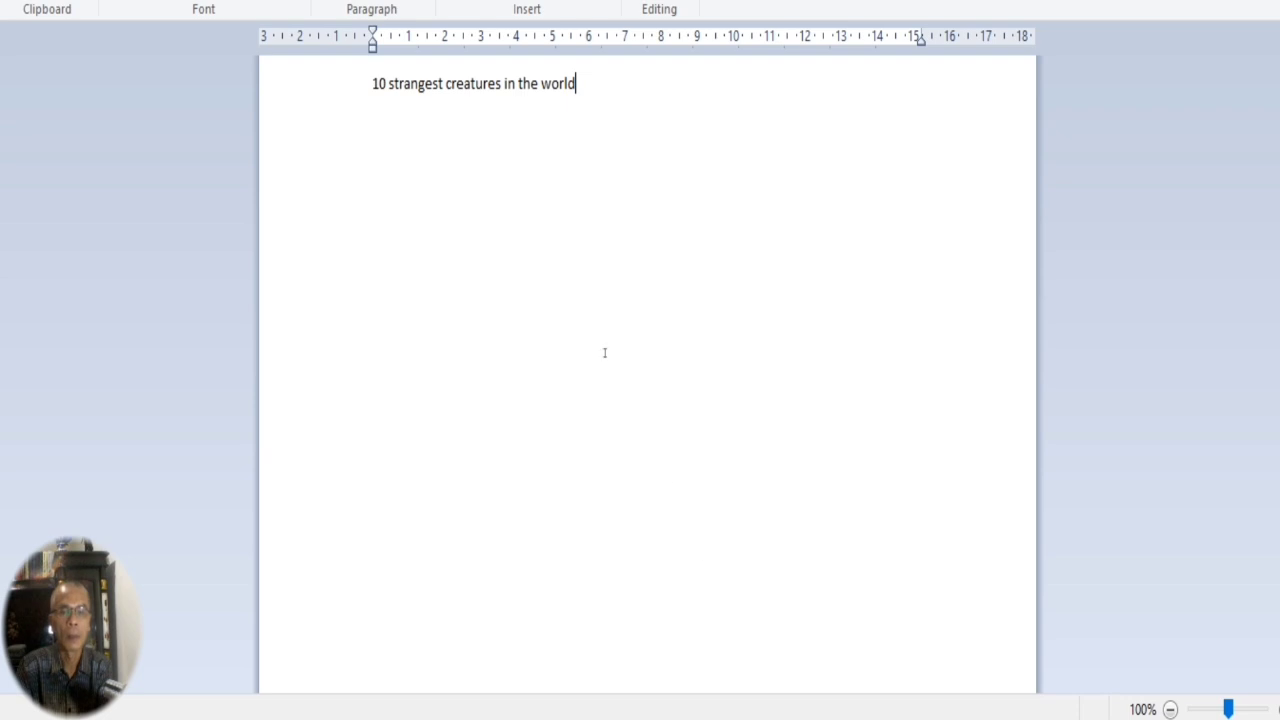
{"action": "left_click", "coordinate": [586, 84]}
{"action": "triple_click", "coordinate": [586, 84]}
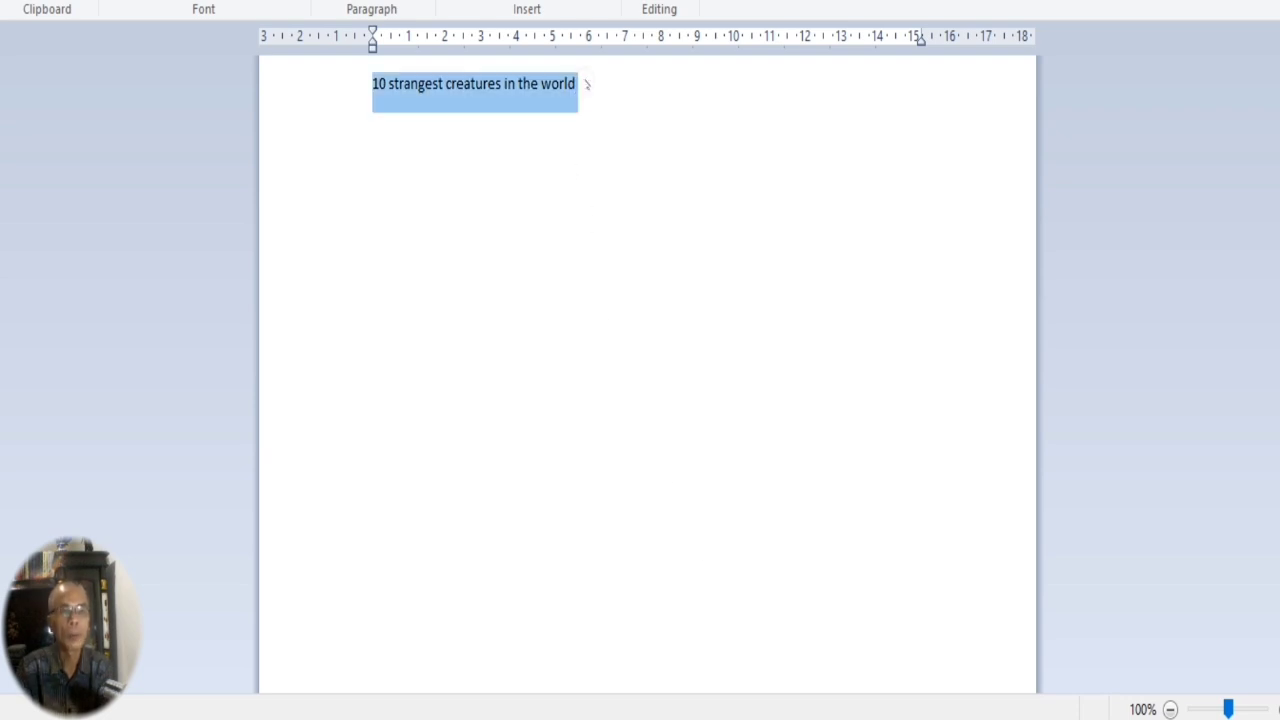
{"action": "key", "text": "ctrl+v"}
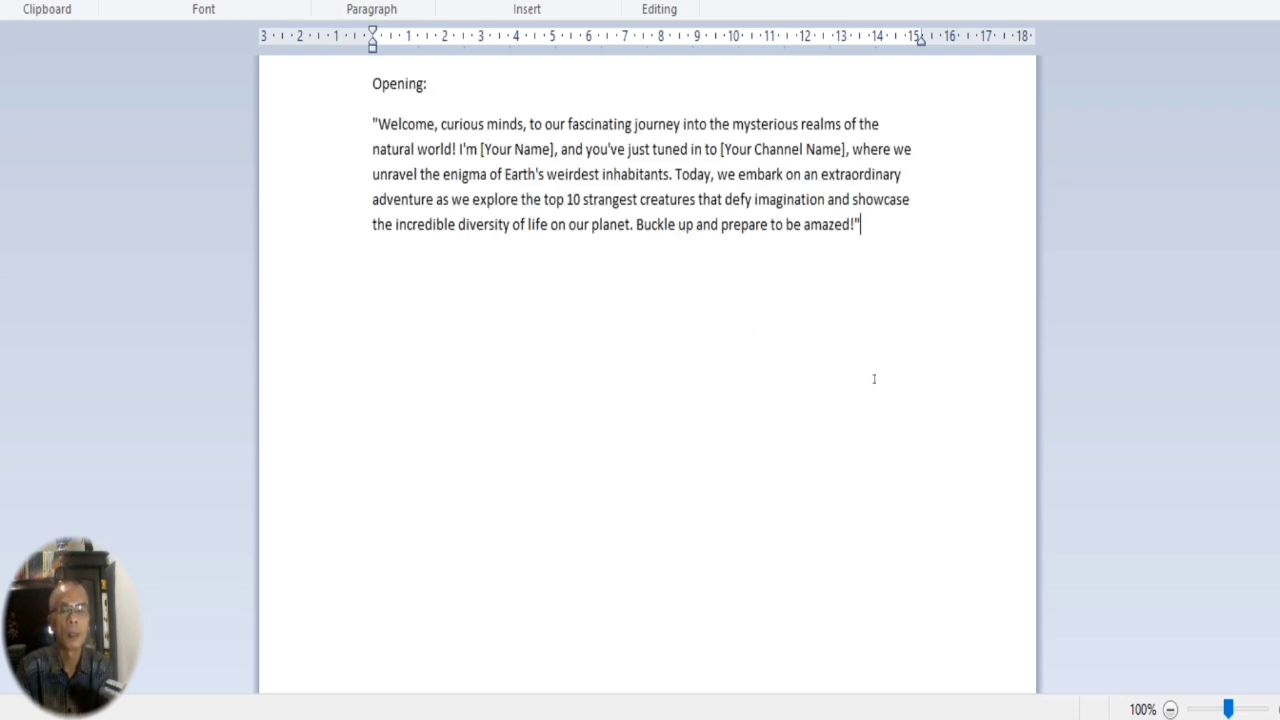
{"action": "key", "text": "Return"}
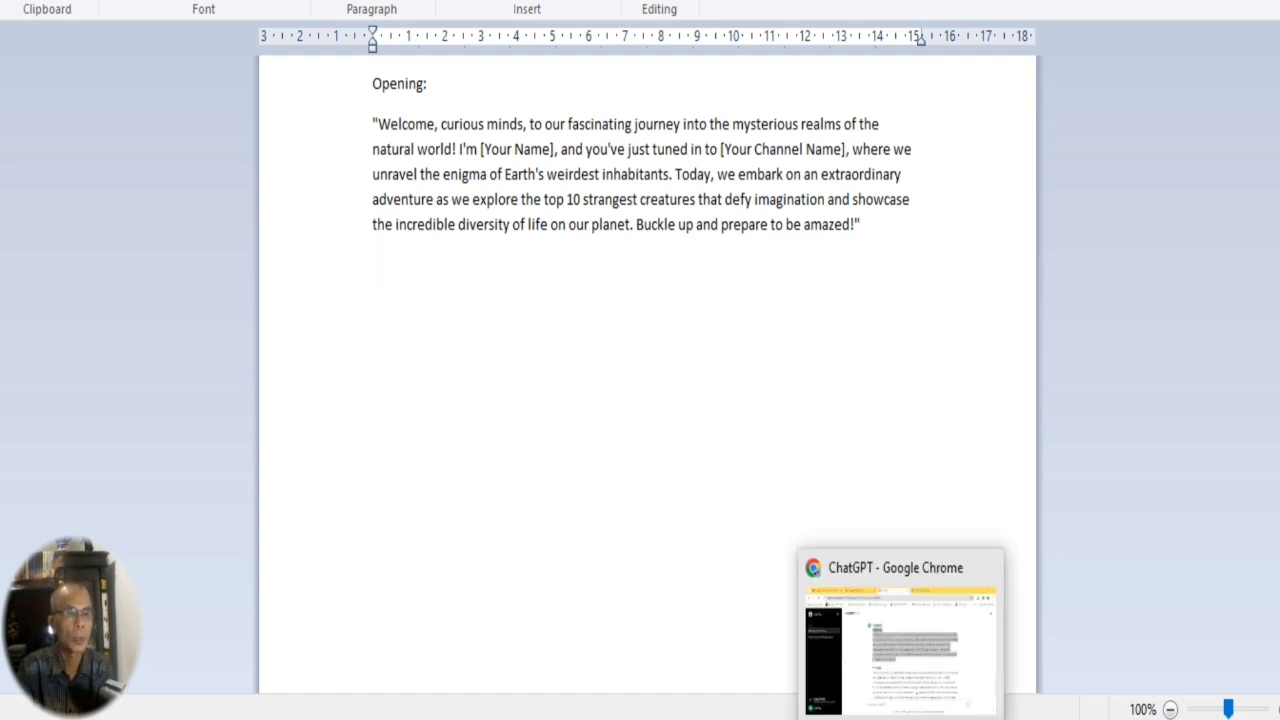
Copy the full English list from Axolotl to Mantis Shrimp in ChatGPT and paste it below the opening in WordPad.
{"action": "left_click", "coordinate": [904, 717]}
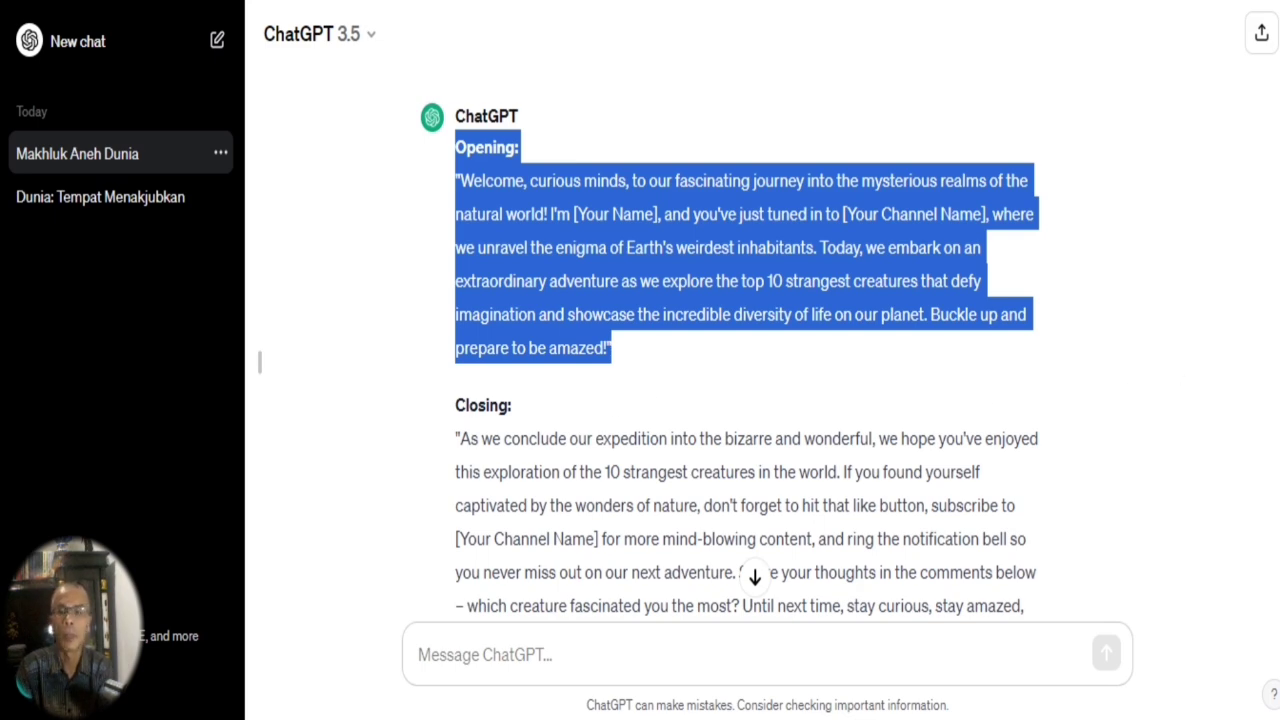
{"action": "scroll", "coordinate": [466, 428], "scroll_direction": "up", "scroll_amount": 15}
{"action": "scroll", "coordinate": [590, 430], "scroll_direction": "up", "scroll_amount": 1}
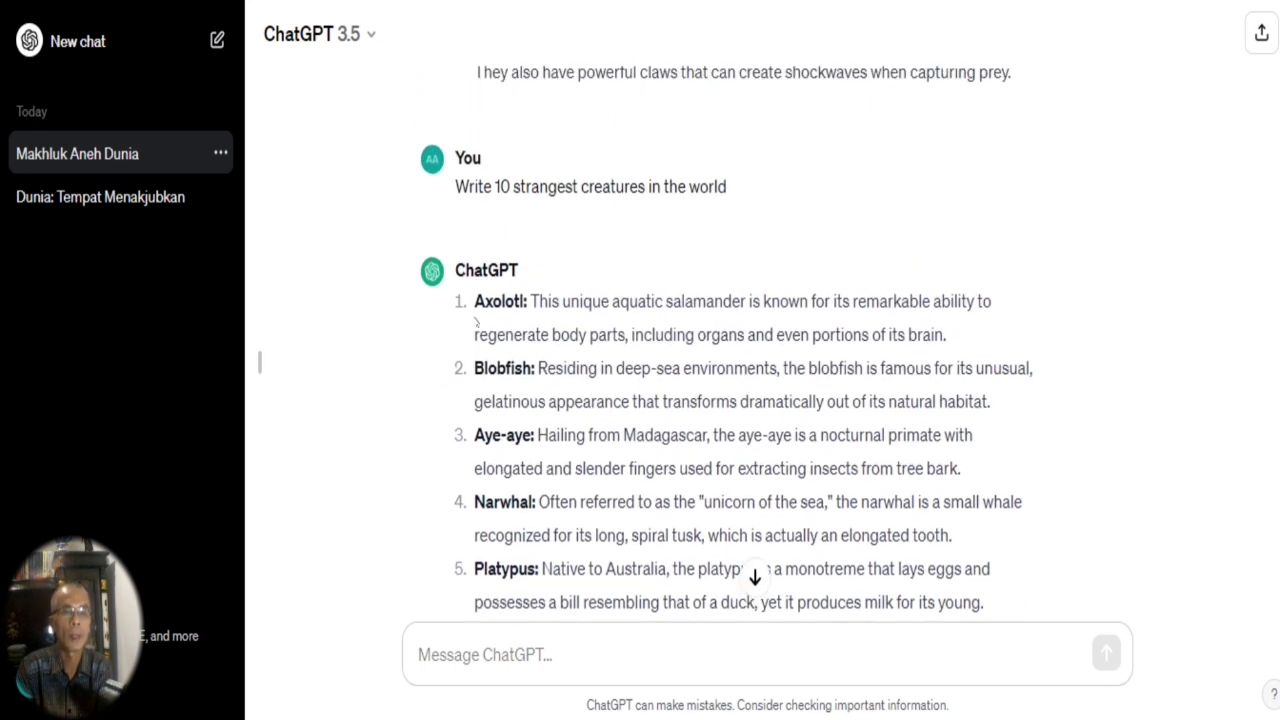
{"action": "left_click_drag", "start_coordinate": [476, 300], "coordinate": [860, 546]}
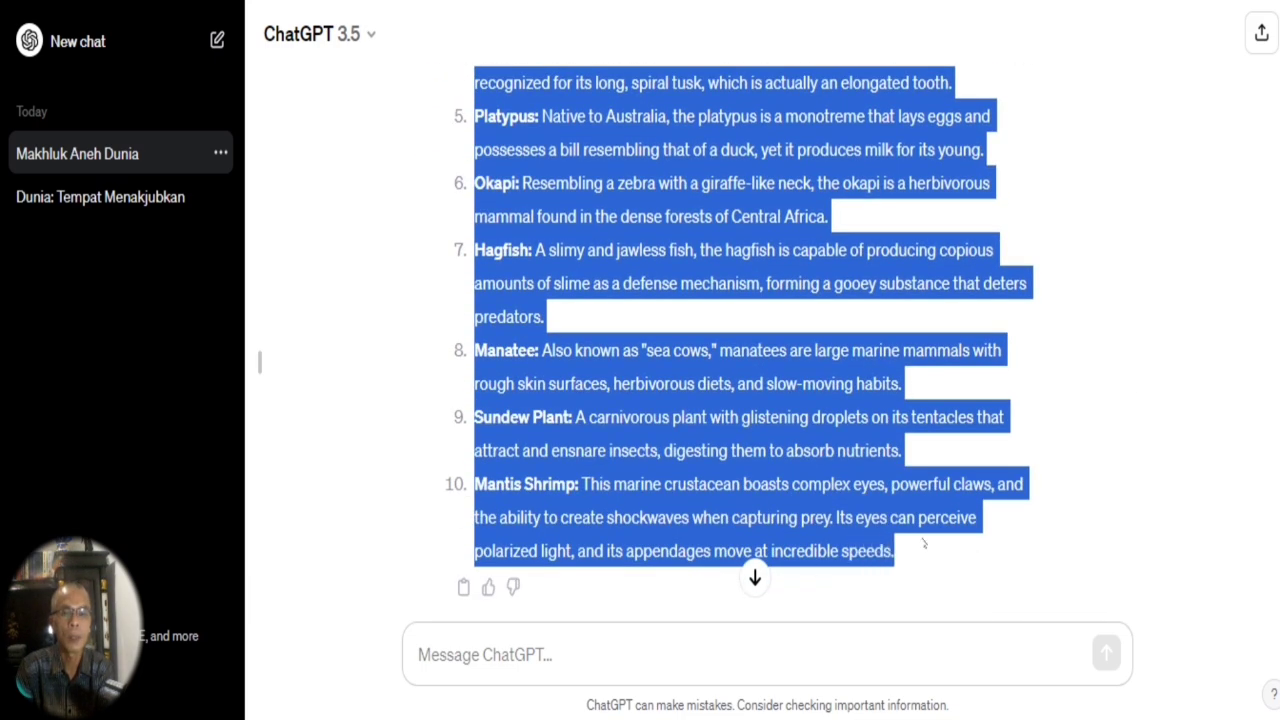
{"action": "right_click", "coordinate": [755, 420]}
{"action": "left_click", "coordinate": [790, 163]}
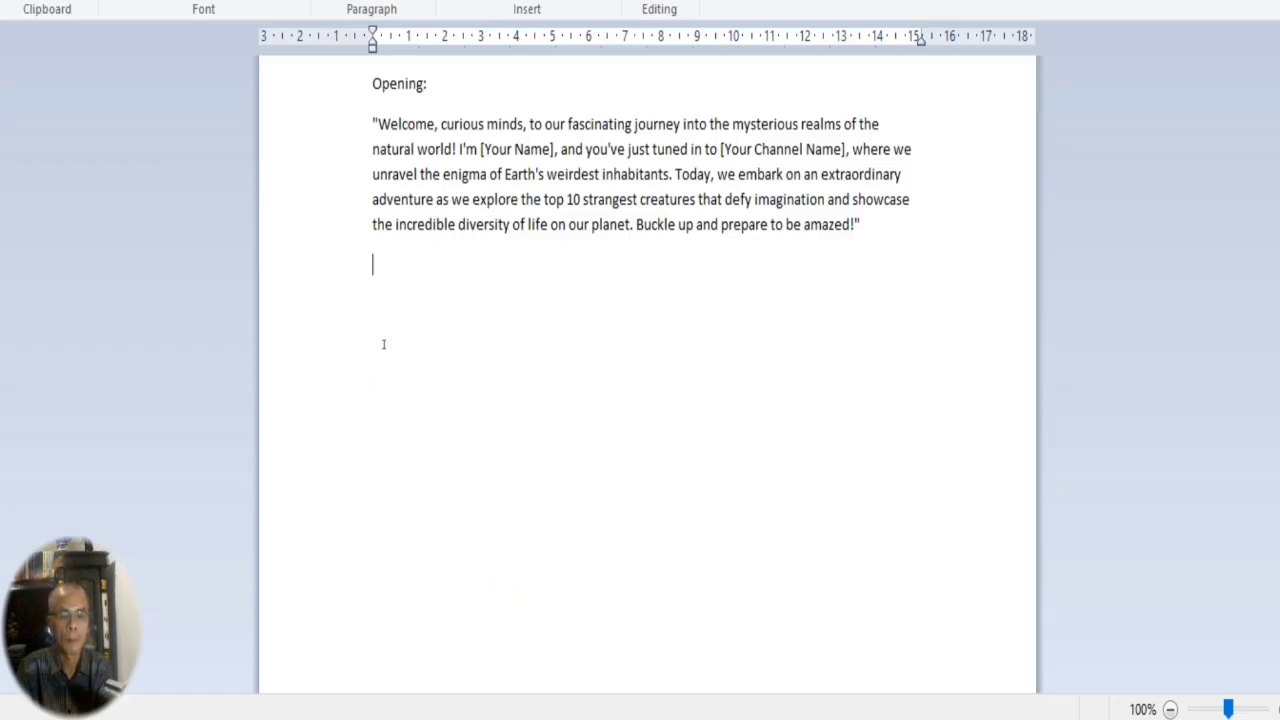
{"action": "key", "text": "ctrl+v"}
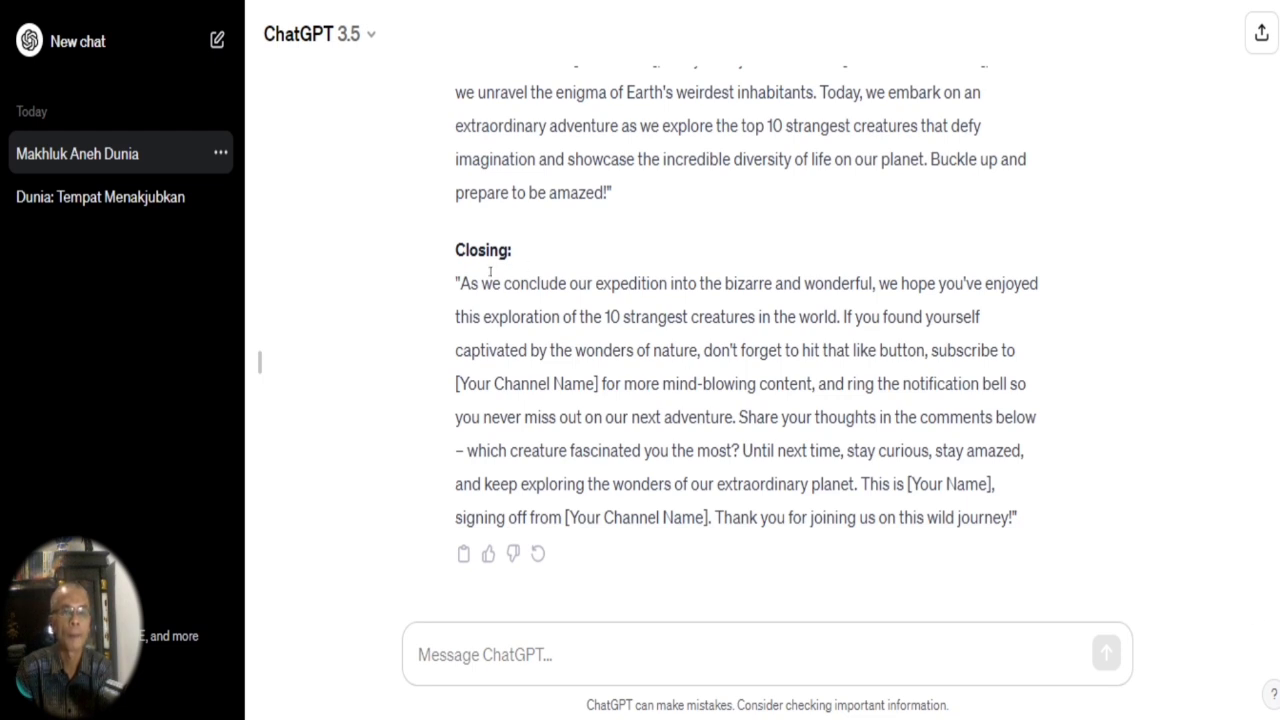
Copy ChatGPT's Closing section and paste it on a new line after the Mantis Shrimp entry in WordPad.
{"action": "left_click_drag", "start_coordinate": [452, 249], "coordinate": [1040, 524]}
{"action": "key", "text": "ctrl+c"}
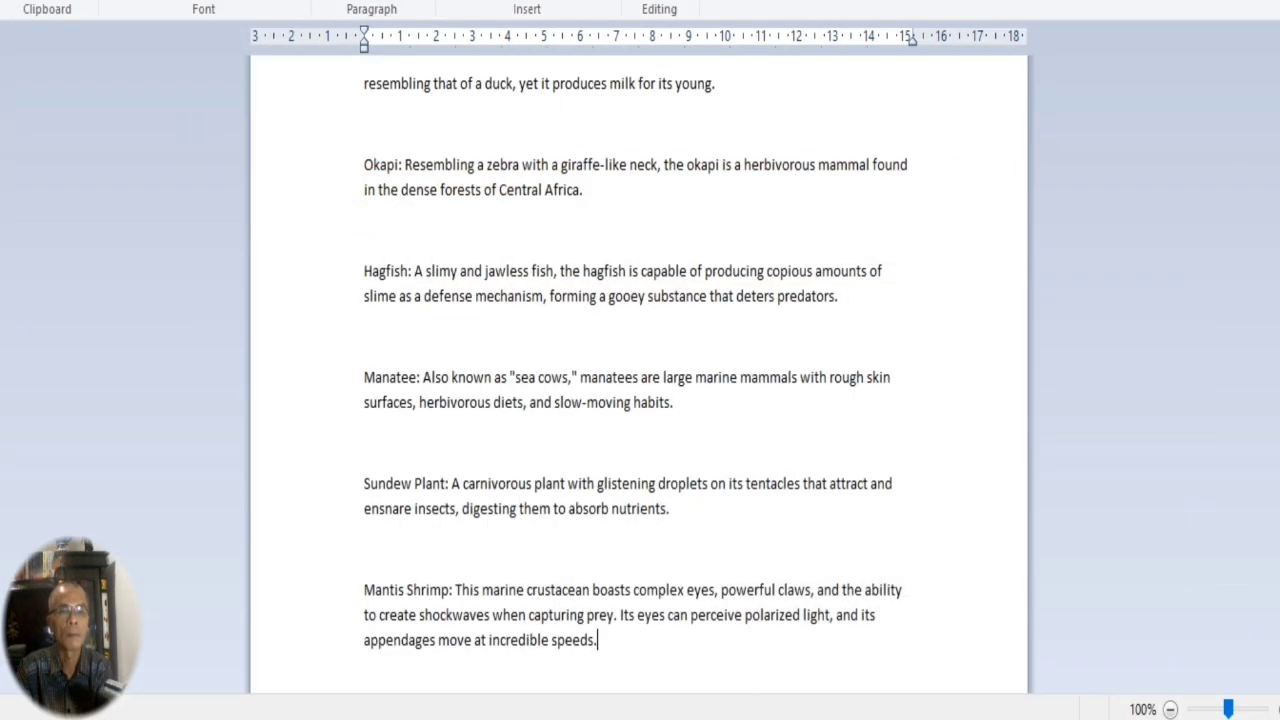
{"action": "key", "text": "Return"}
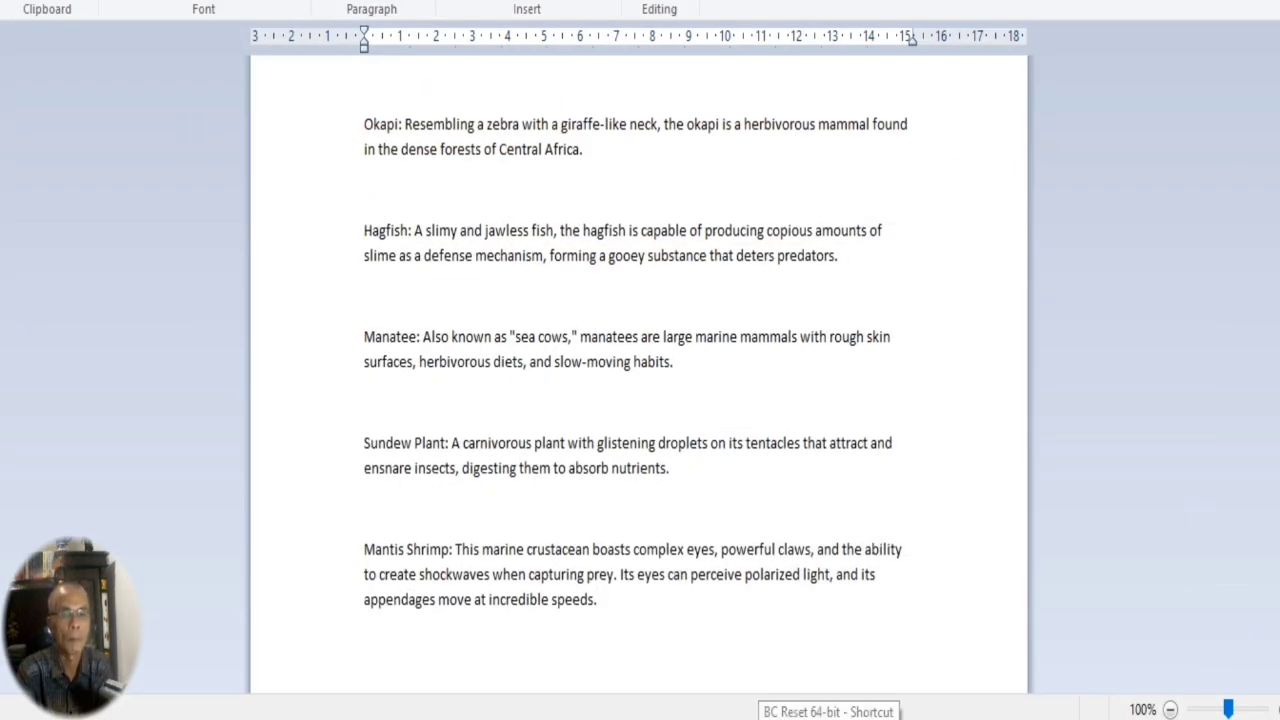
{"action": "key", "text": "ctrl+v"}
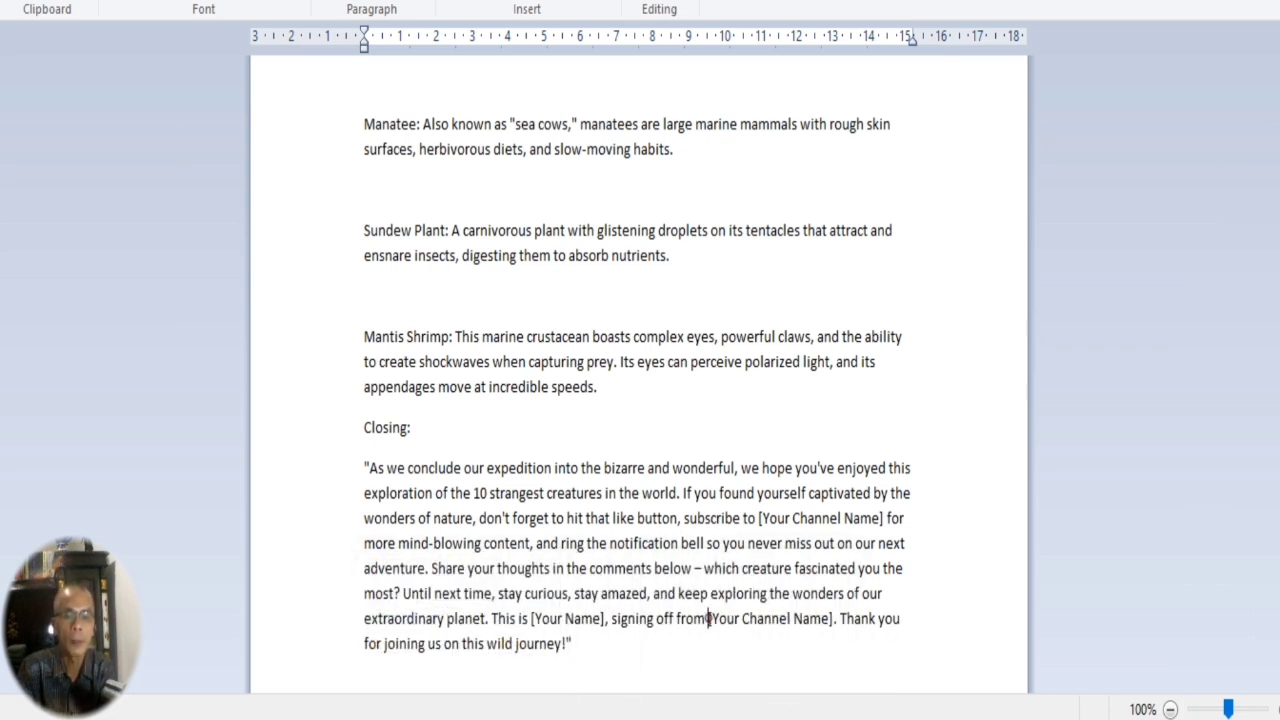
Examine the [Your Channel Name] and [Your Name] placeholders near the end of the closing paragraph.
{"action": "left_click_drag", "start_coordinate": [708, 618], "coordinate": [792, 619]}
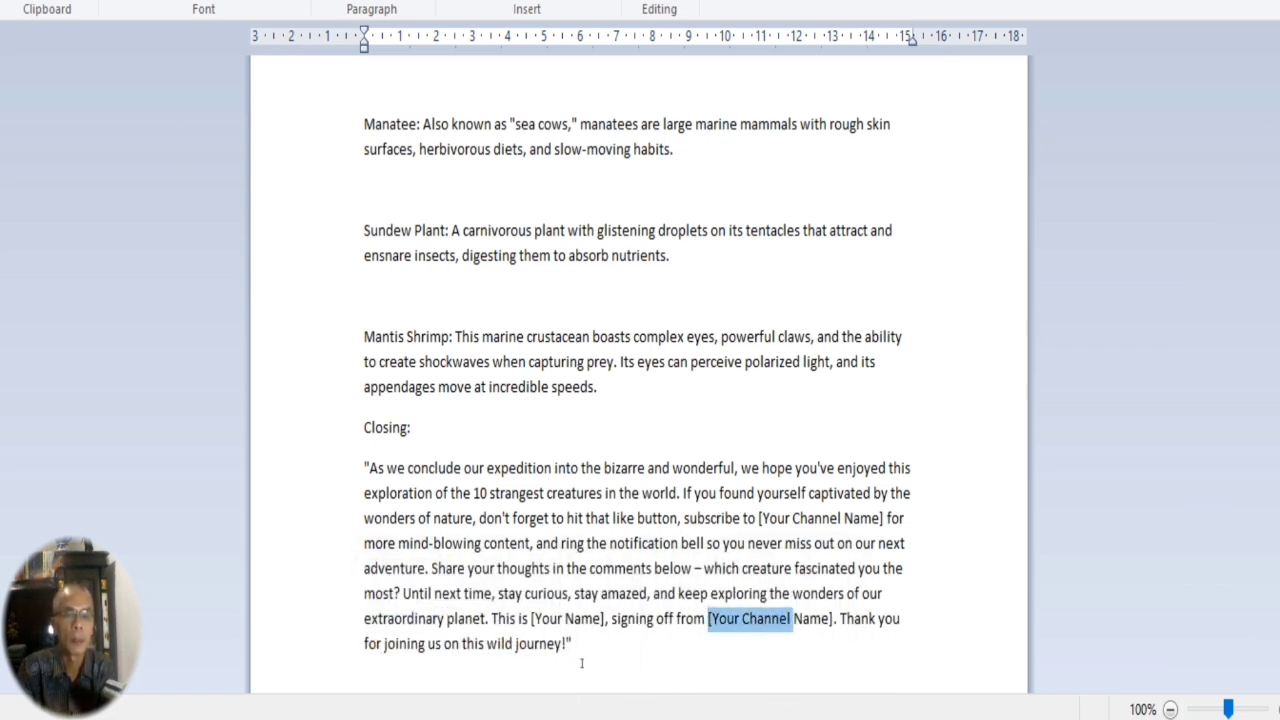
{"action": "left_click_drag", "start_coordinate": [530, 618], "coordinate": [598, 619]}
{"action": "left_click", "coordinate": [720, 623]}
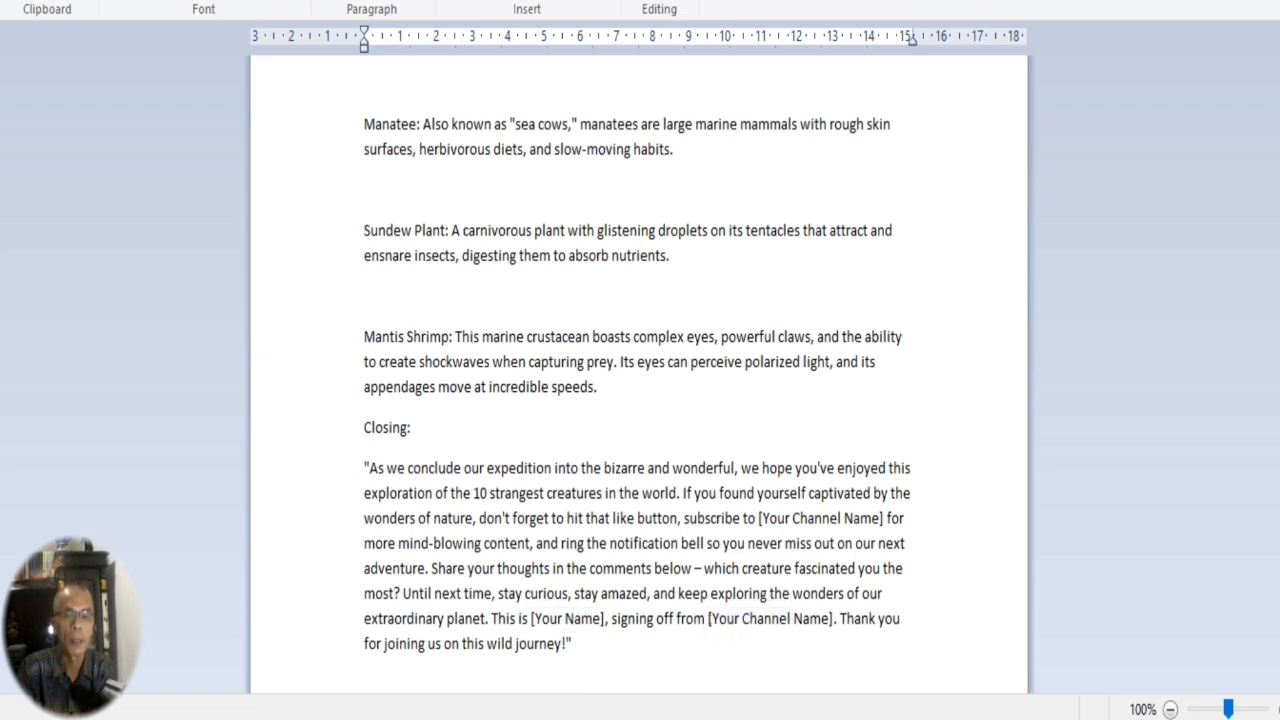
Examine the final [Your Channel Name] placeholder in the closing and the opening paragraph at the start of the WordPad script.
{"action": "left_click_drag", "start_coordinate": [708, 618], "coordinate": [829, 619]}
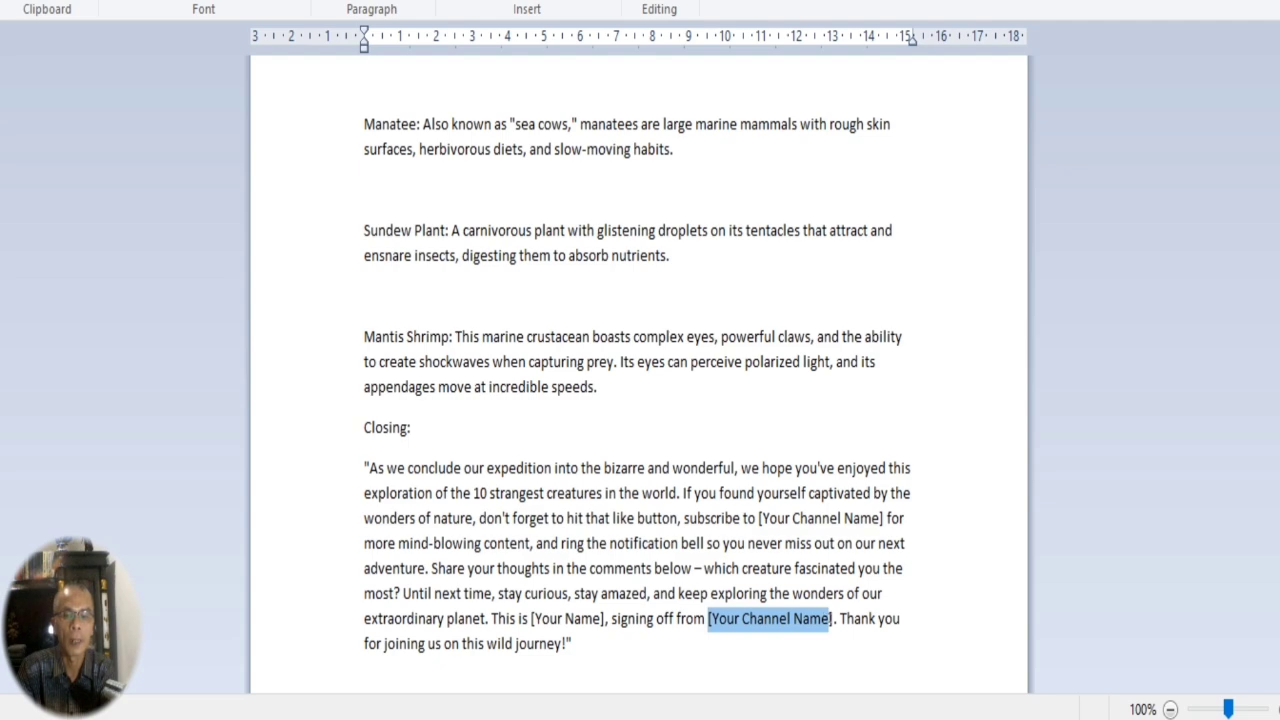
{"action": "left_click", "coordinate": [760, 618]}
{"action": "scroll", "coordinate": [1246, 592], "scroll_direction": "up", "scroll_amount": 10}
{"action": "scroll", "coordinate": [815, 91], "scroll_direction": "up", "scroll_amount": 1}
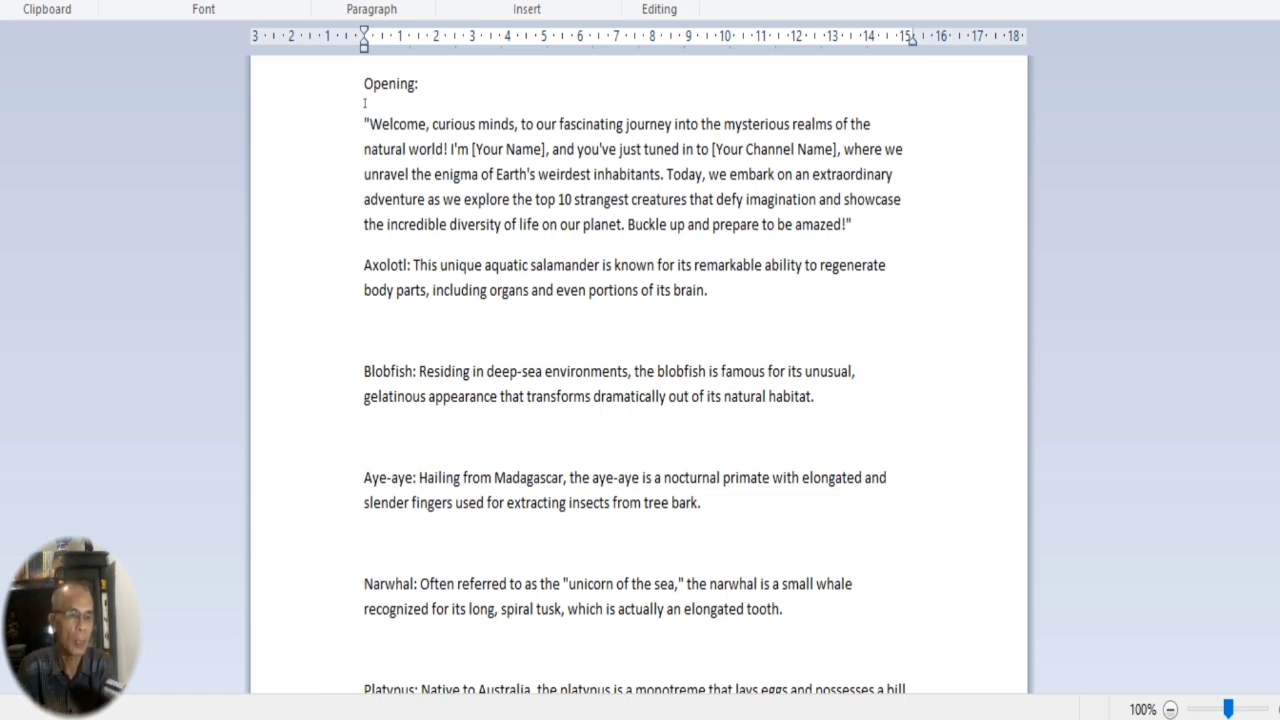
{"action": "left_click", "coordinate": [503, 197]}
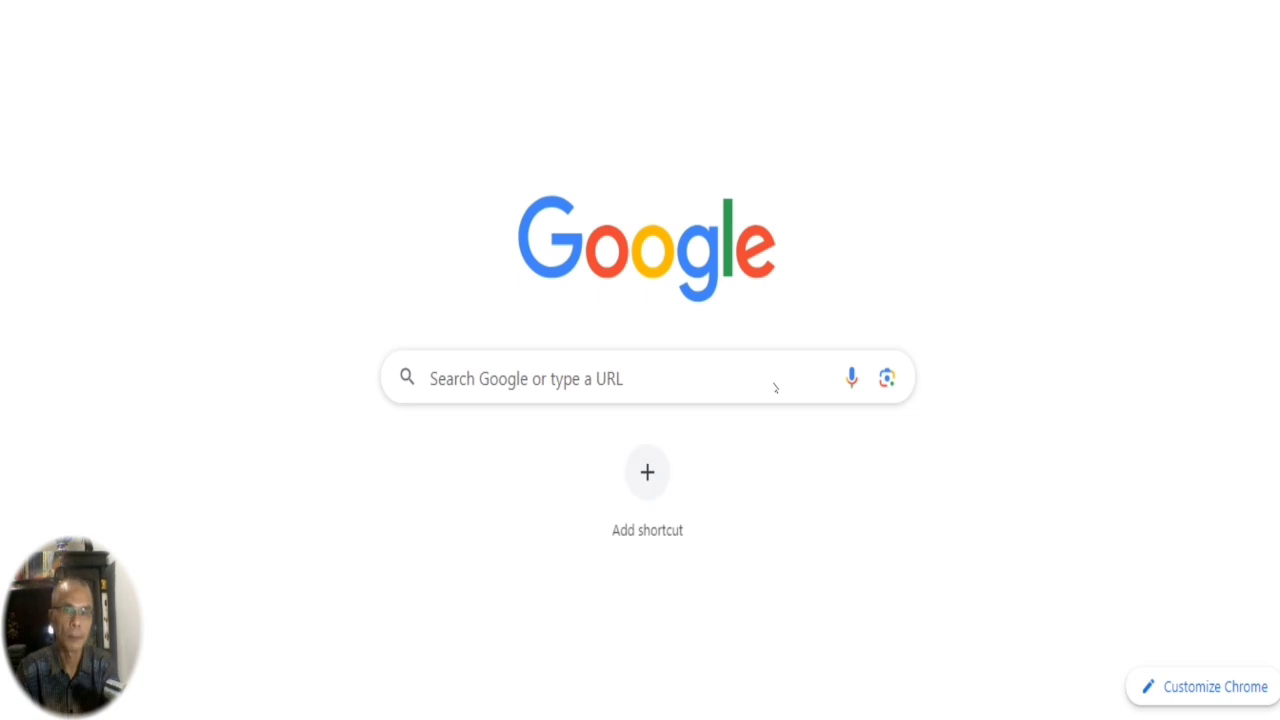
Switch to the browser, search Google for canva and open the Canva website from the results.
{"action": "left_click", "coordinate": [629, 386]}
{"action": "type", "text": "can"}
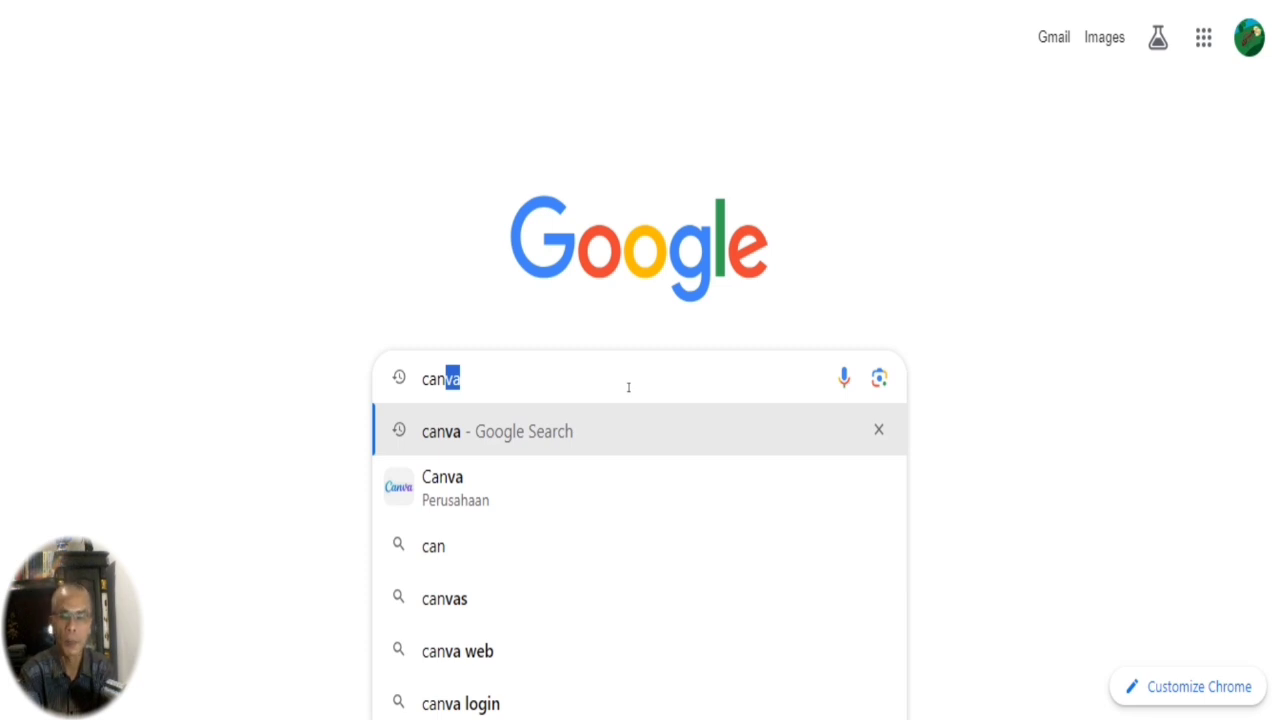
{"action": "key", "text": "Return"}
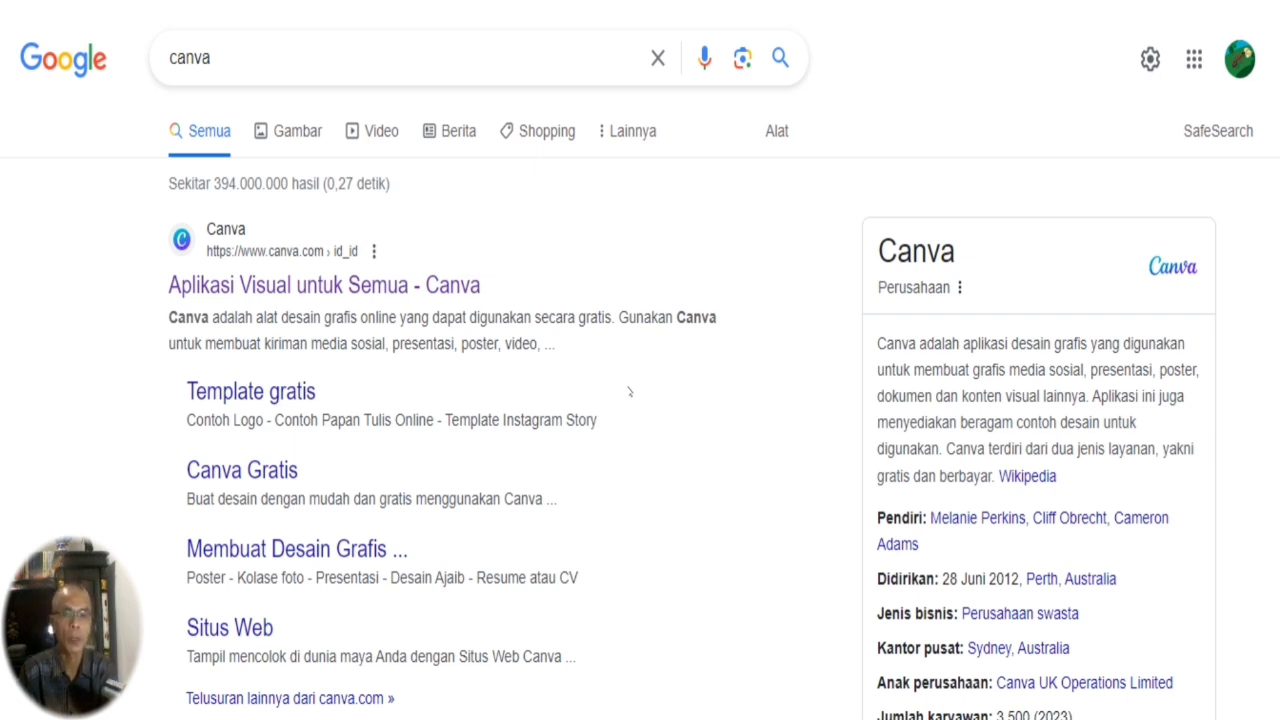
{"action": "left_click", "coordinate": [354, 287]}
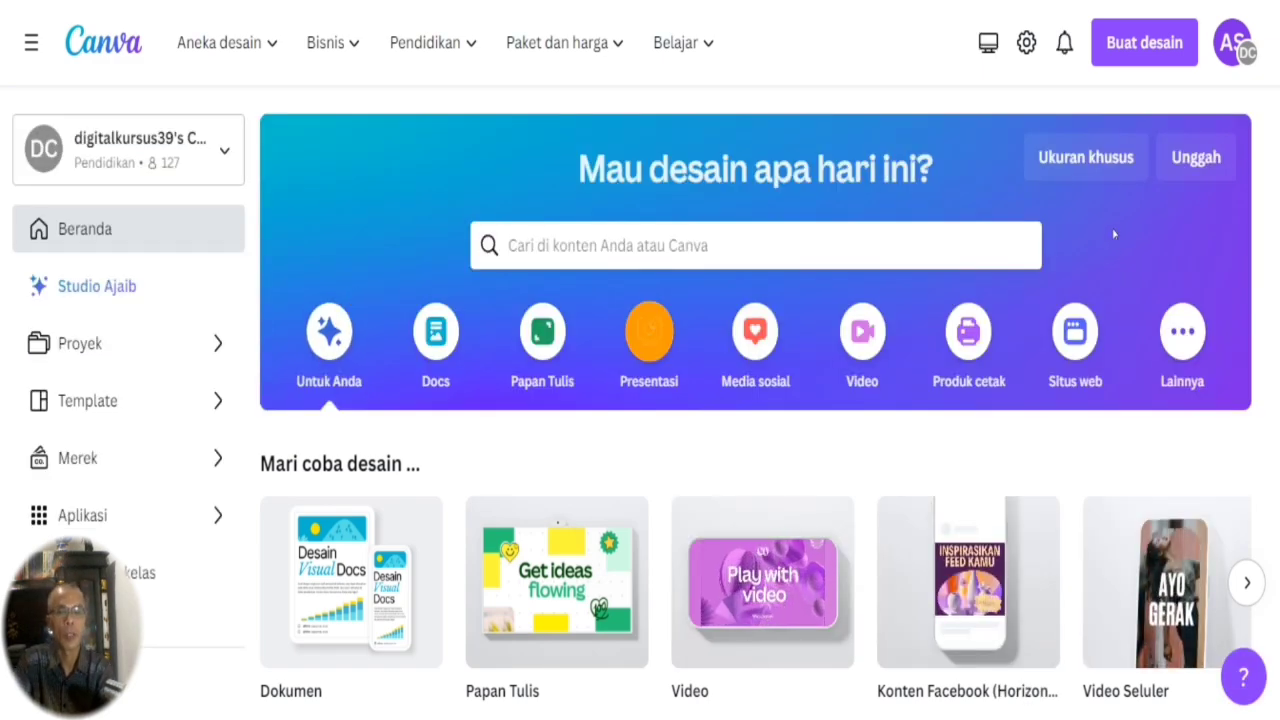
Look through the suggested design types and recent designs on the Canva home page.
{"action": "scroll", "coordinate": [354, 298], "scroll_direction": "down", "scroll_amount": 10}
{"action": "scroll", "coordinate": [755, 400], "scroll_direction": "up", "scroll_amount": 10}
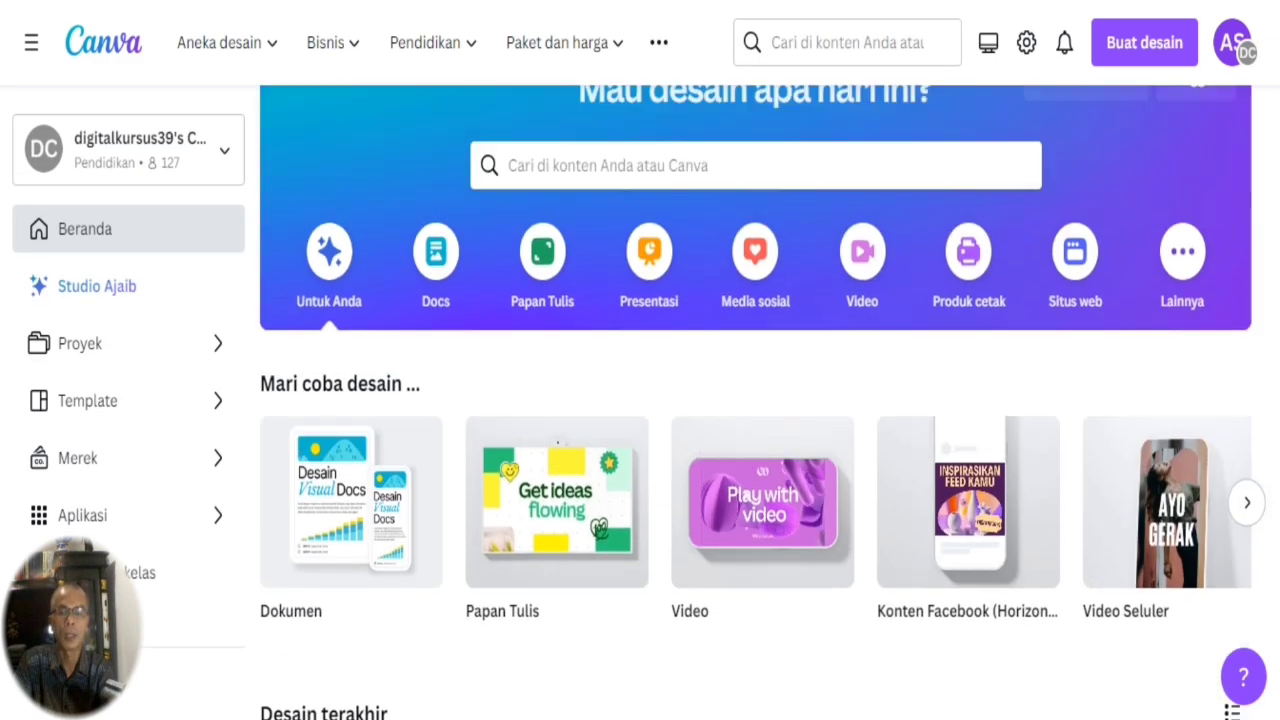
{"action": "scroll", "coordinate": [755, 400], "scroll_direction": "down", "scroll_amount": 3}
{"action": "scroll", "coordinate": [755, 400], "scroll_direction": "up", "scroll_amount": 2}
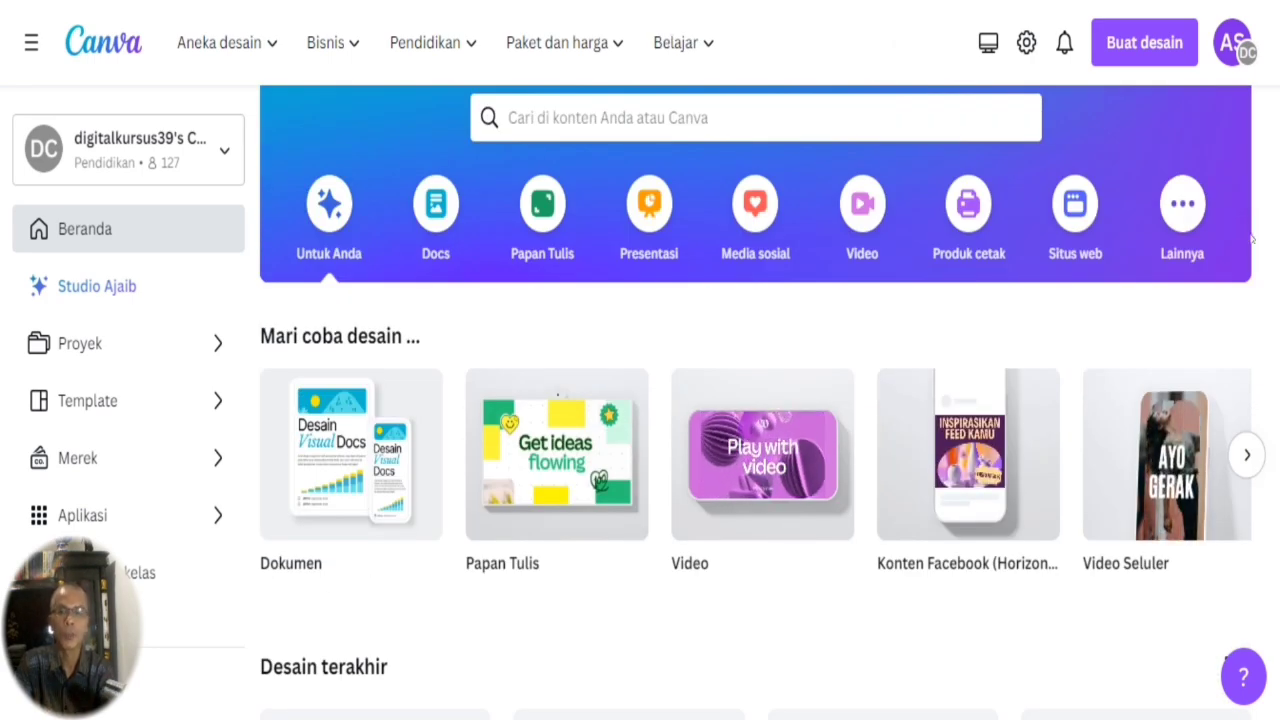
{"action": "scroll", "coordinate": [936, 312], "scroll_direction": "down", "scroll_amount": 5}
{"action": "scroll", "coordinate": [755, 400], "scroll_direction": "up", "scroll_amount": 6}
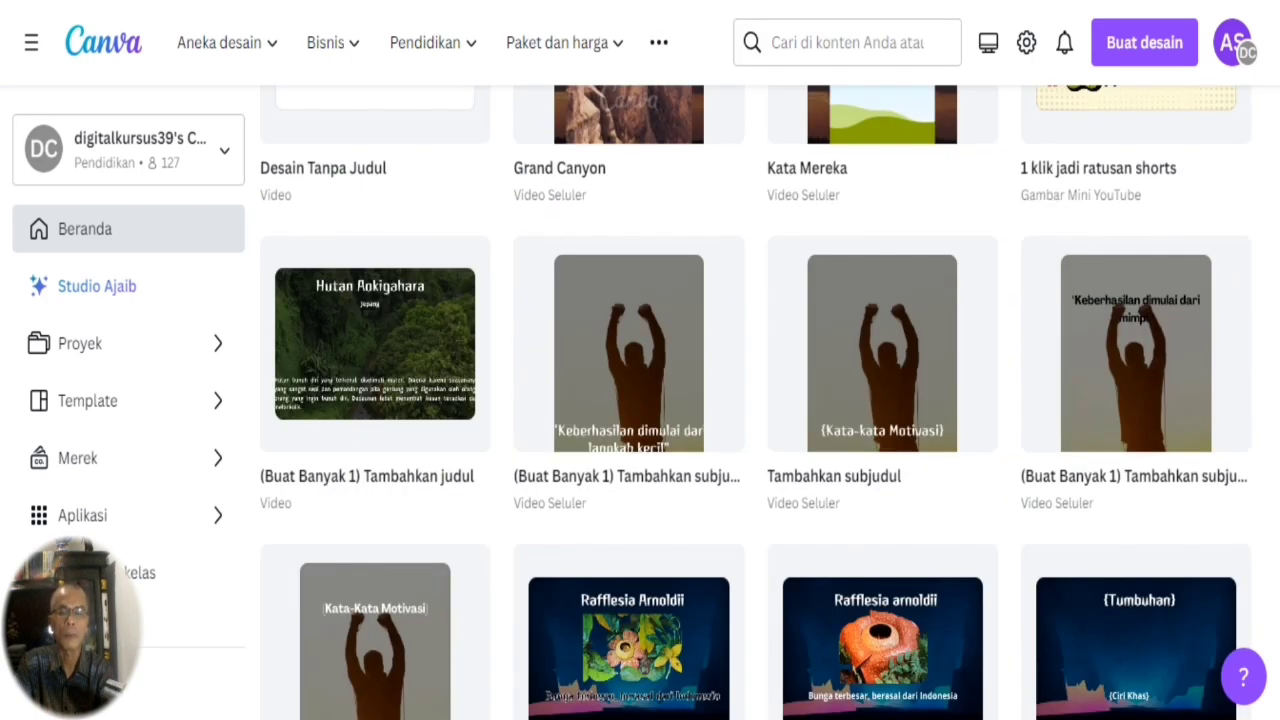
{"action": "scroll", "coordinate": [755, 400], "scroll_direction": "down", "scroll_amount": 5}
{"action": "scroll", "coordinate": [755, 400], "scroll_direction": "up", "scroll_amount": 3}
{"action": "scroll", "coordinate": [755, 400], "scroll_direction": "up", "scroll_amount": 5}
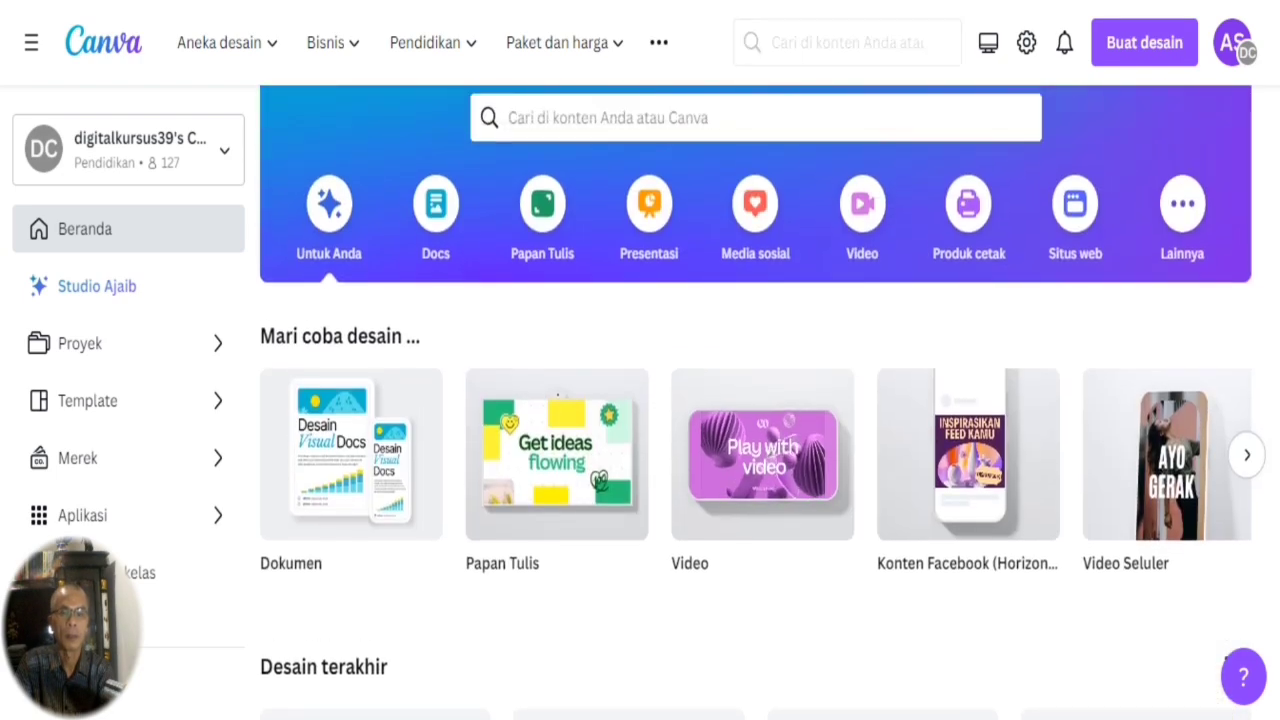
{"action": "scroll", "coordinate": [755, 400], "scroll_direction": "up", "scroll_amount": 1}
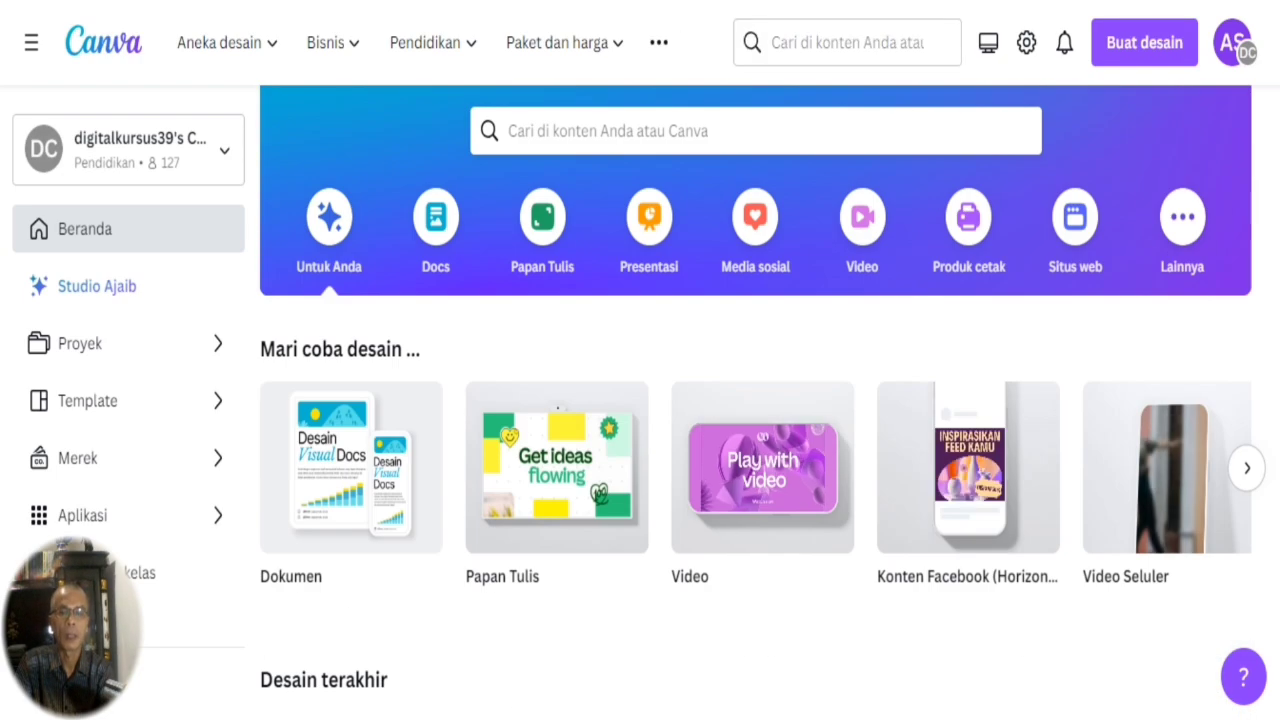
Create a new blank Video design of 1920 × 1080 pixels in Canva.
{"action": "left_click", "coordinate": [1138, 50]}
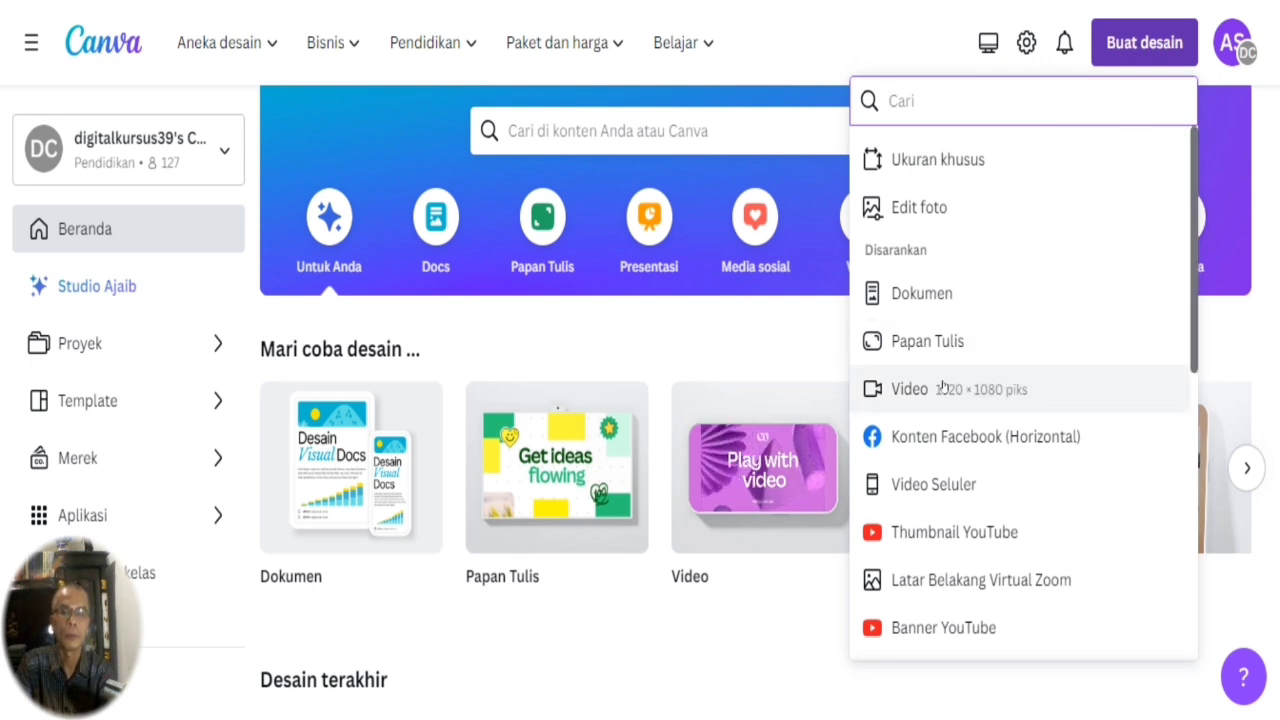
{"action": "left_click", "coordinate": [821, 33]}
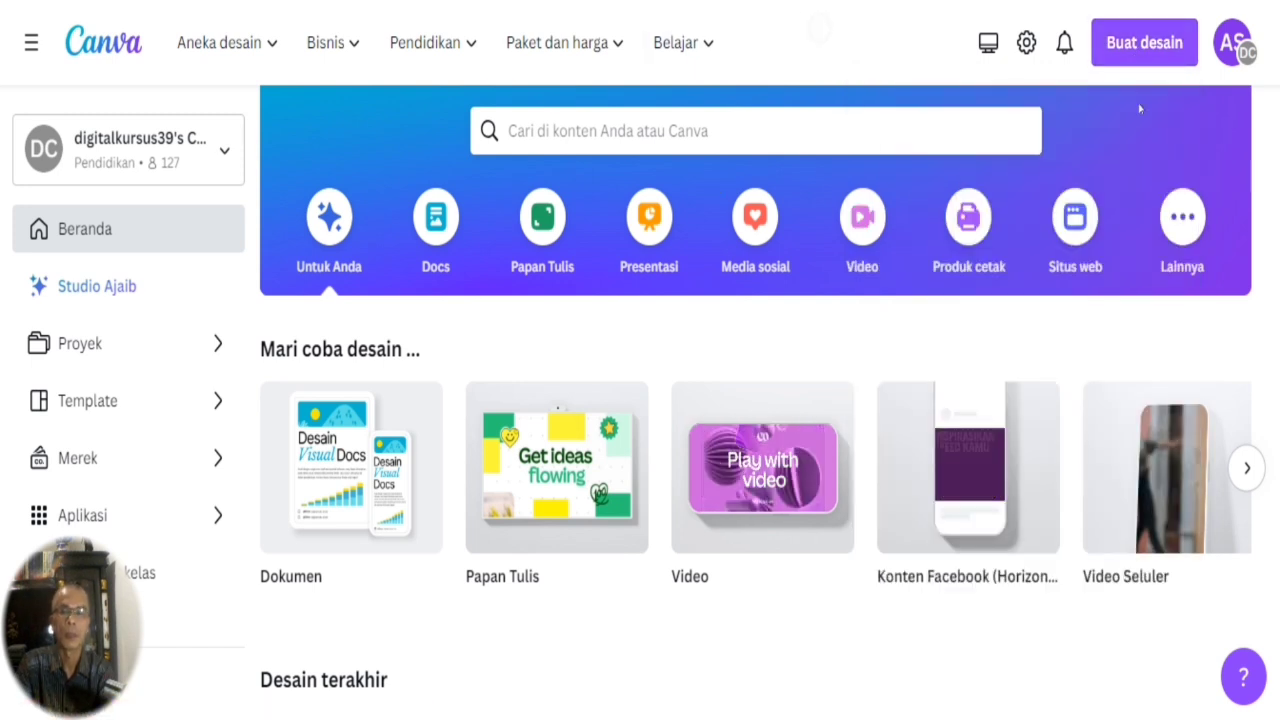
{"action": "left_click", "coordinate": [1142, 42]}
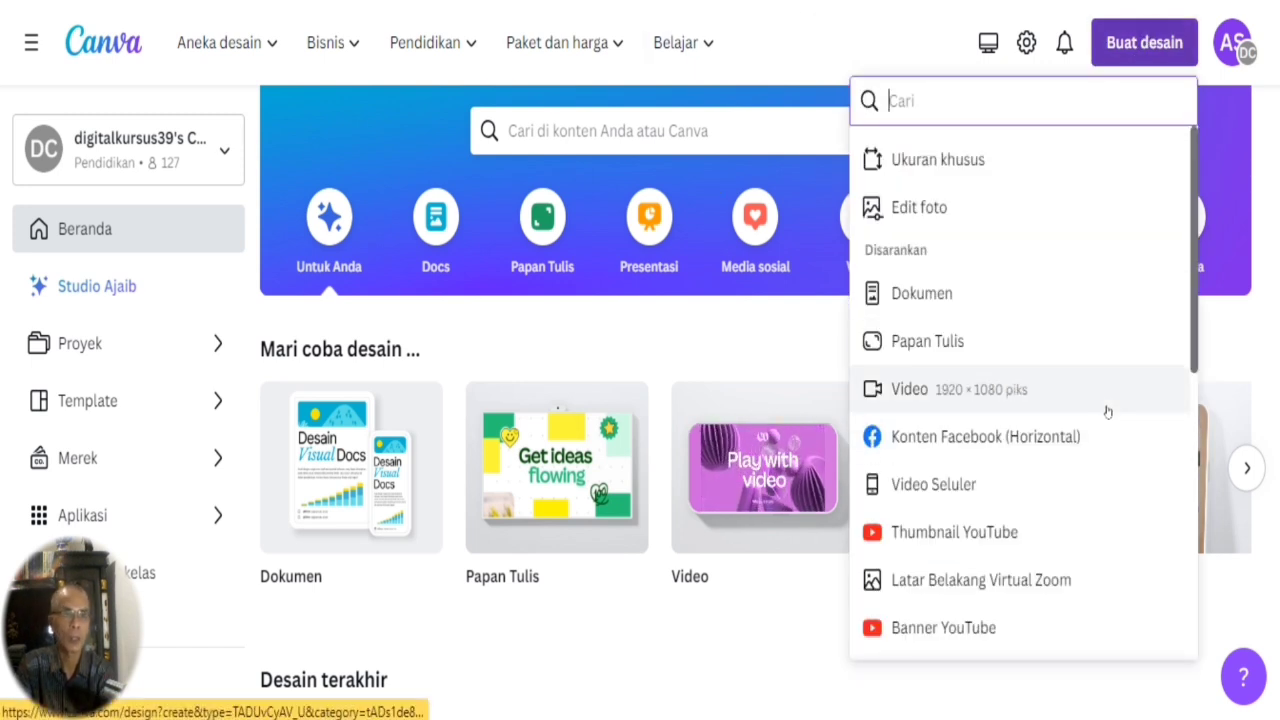
{"action": "left_click", "coordinate": [1018, 391]}
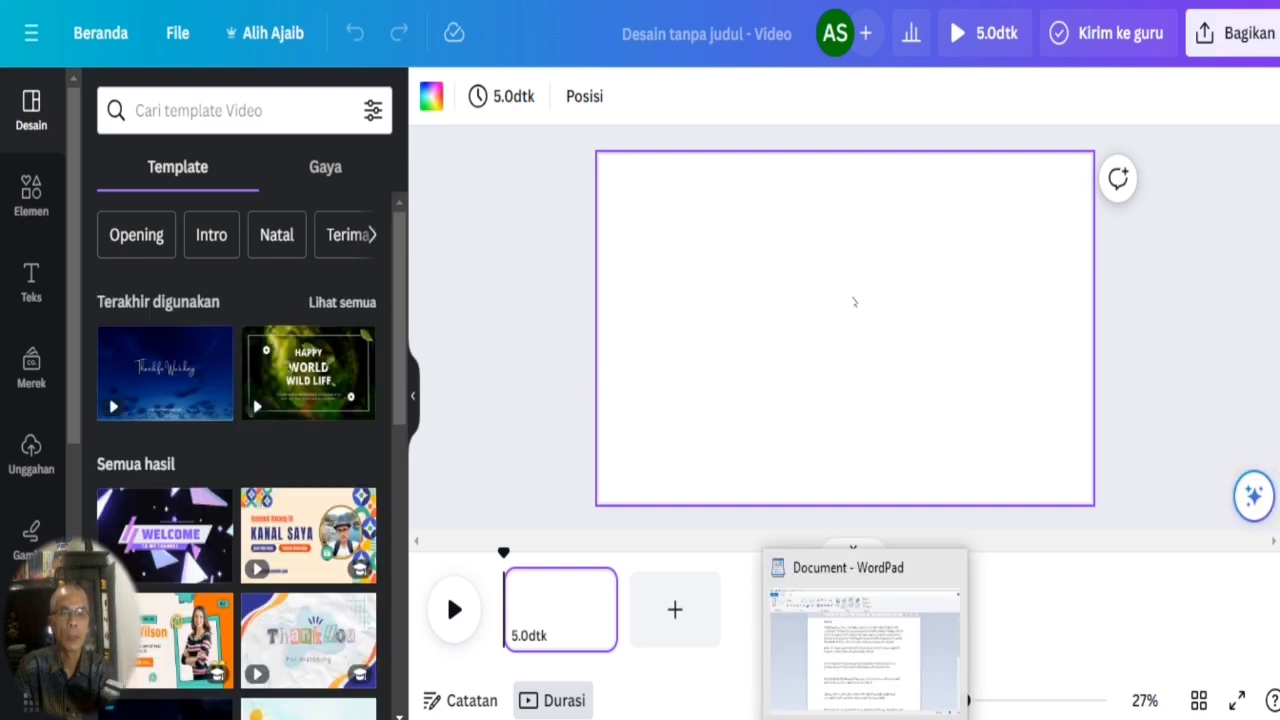
Switch to the WordPad document and copy the opening paragraph, from "Welcome, curious minds" to "prepare to be amazed!".
{"action": "mouse_move", "coordinate": [870, 718]}
{"action": "left_click", "coordinate": [880, 673]}
{"action": "left_click_drag", "start_coordinate": [355, 128], "coordinate": [355, 225]}
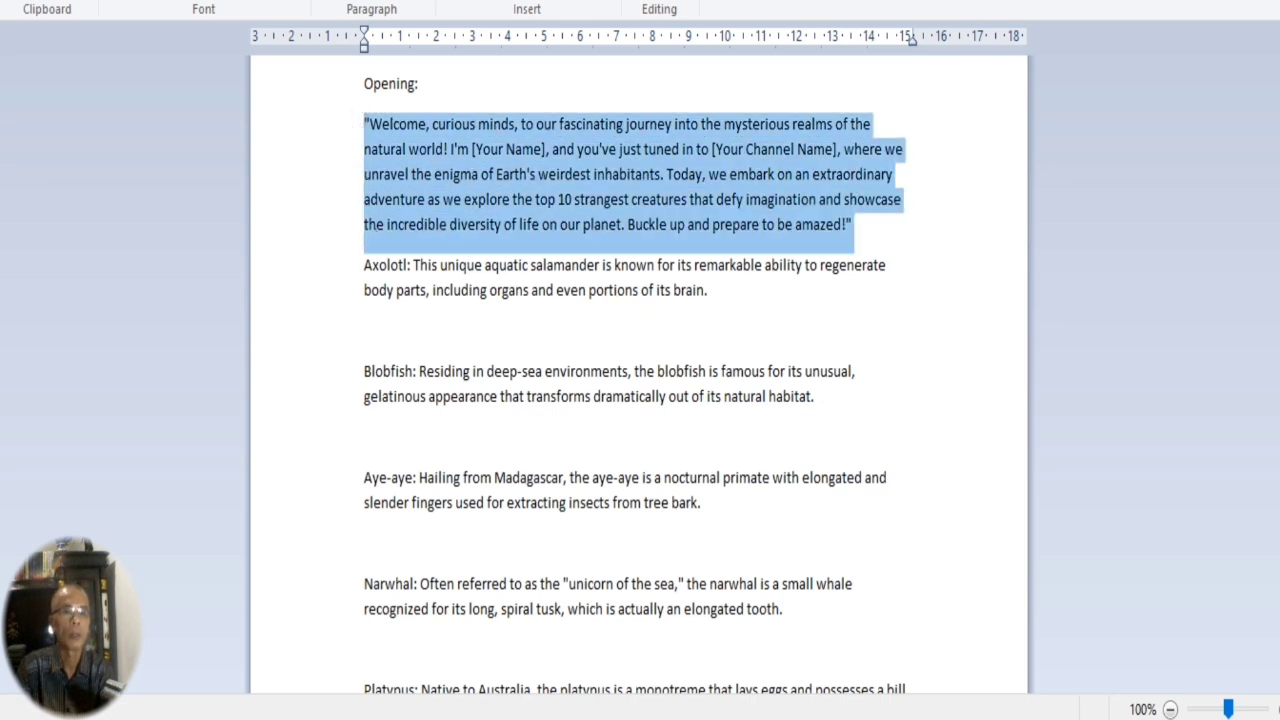
{"action": "left_click", "coordinate": [464, 198]}
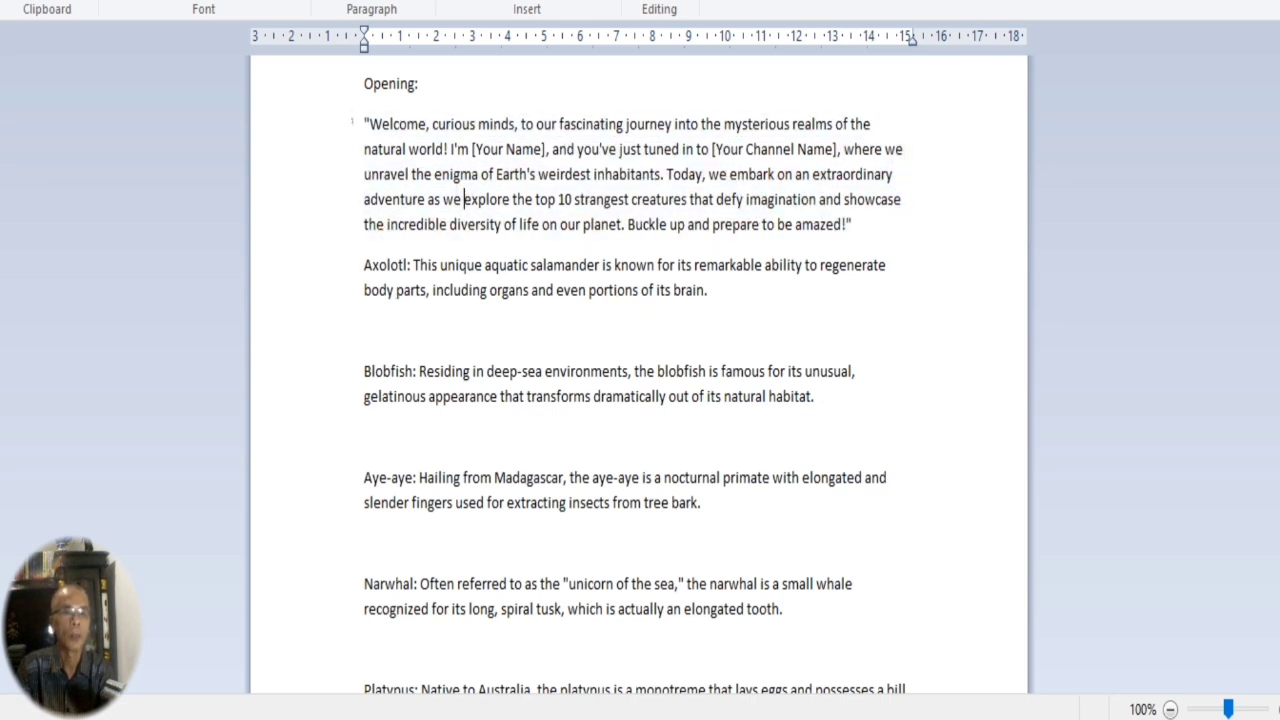
{"action": "left_click_drag", "start_coordinate": [357, 125], "coordinate": [357, 232]}
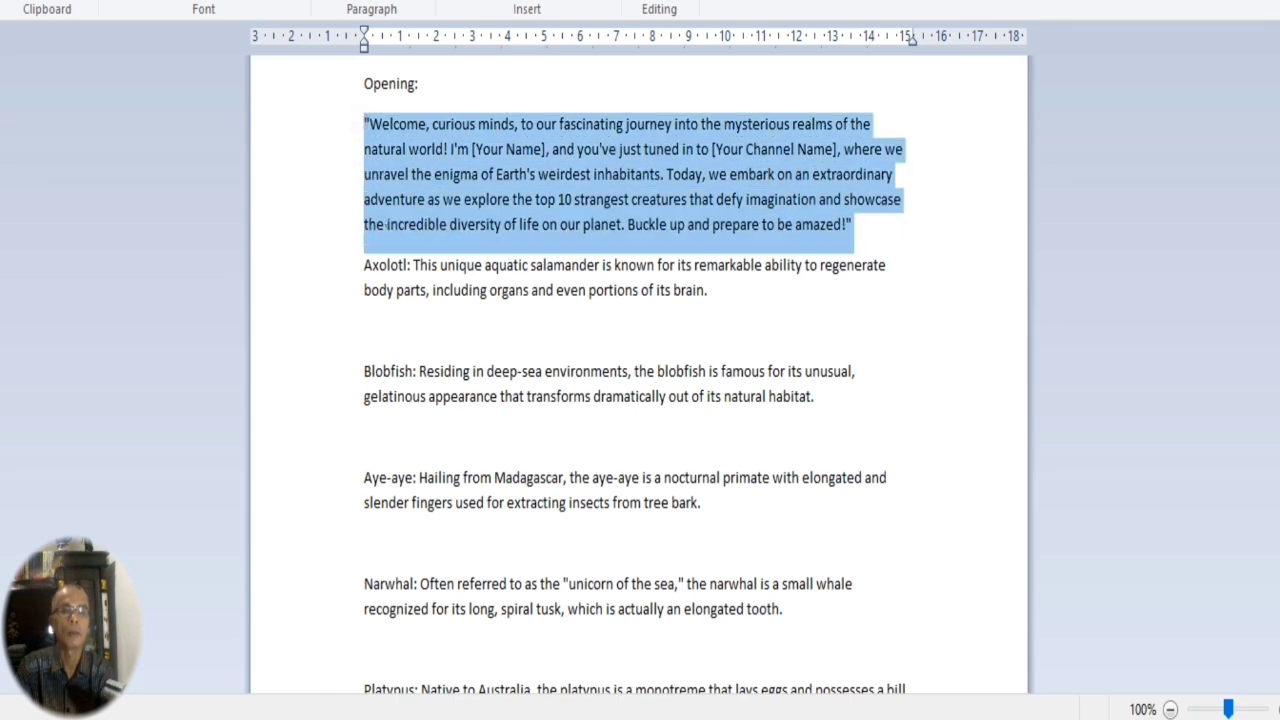
{"action": "right_click", "coordinate": [535, 172]}
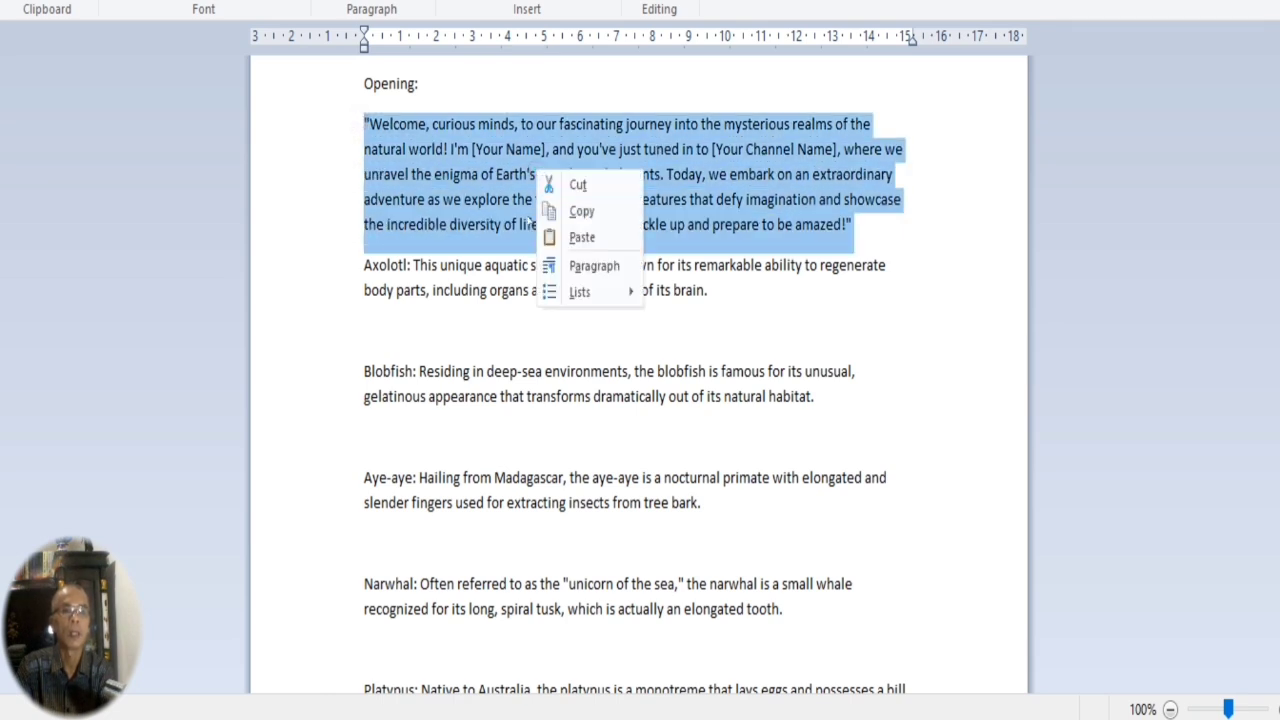
{"action": "left_click", "coordinate": [584, 209]}
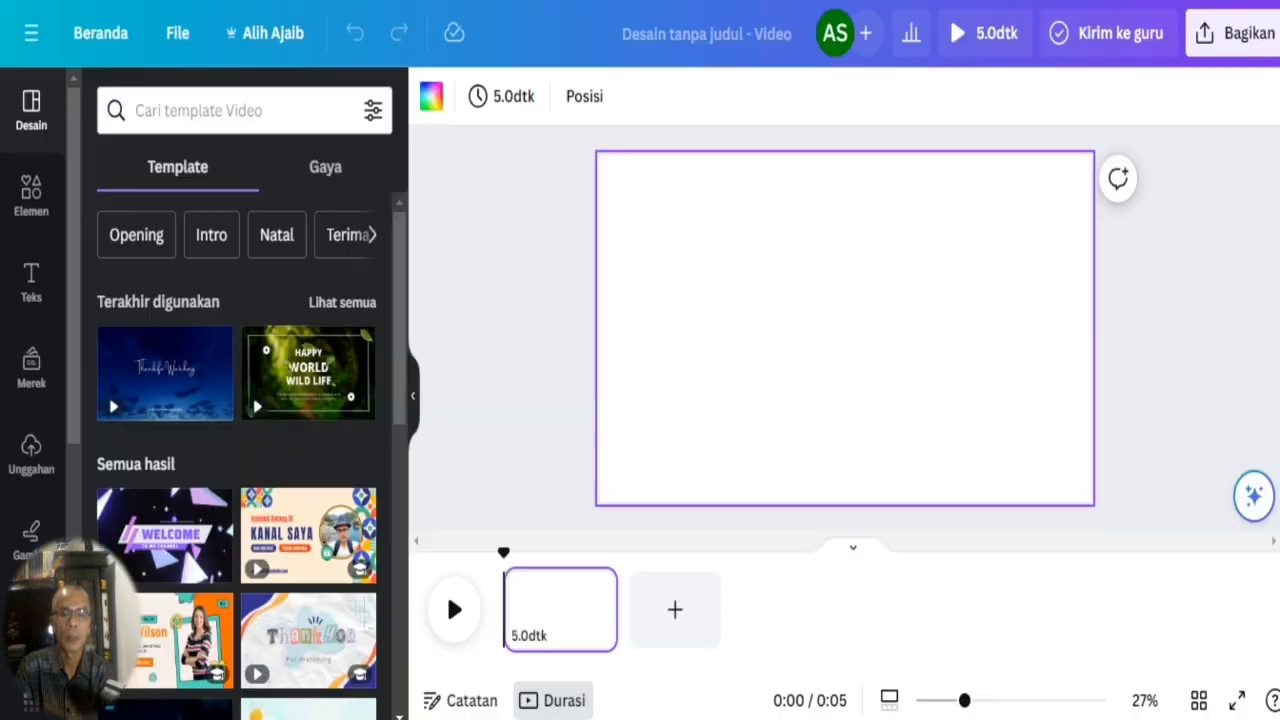
Apply the recently used Green Greeting Happy World Wild Life template to the blank video page in Canva.
{"action": "left_click", "coordinate": [551, 594]}
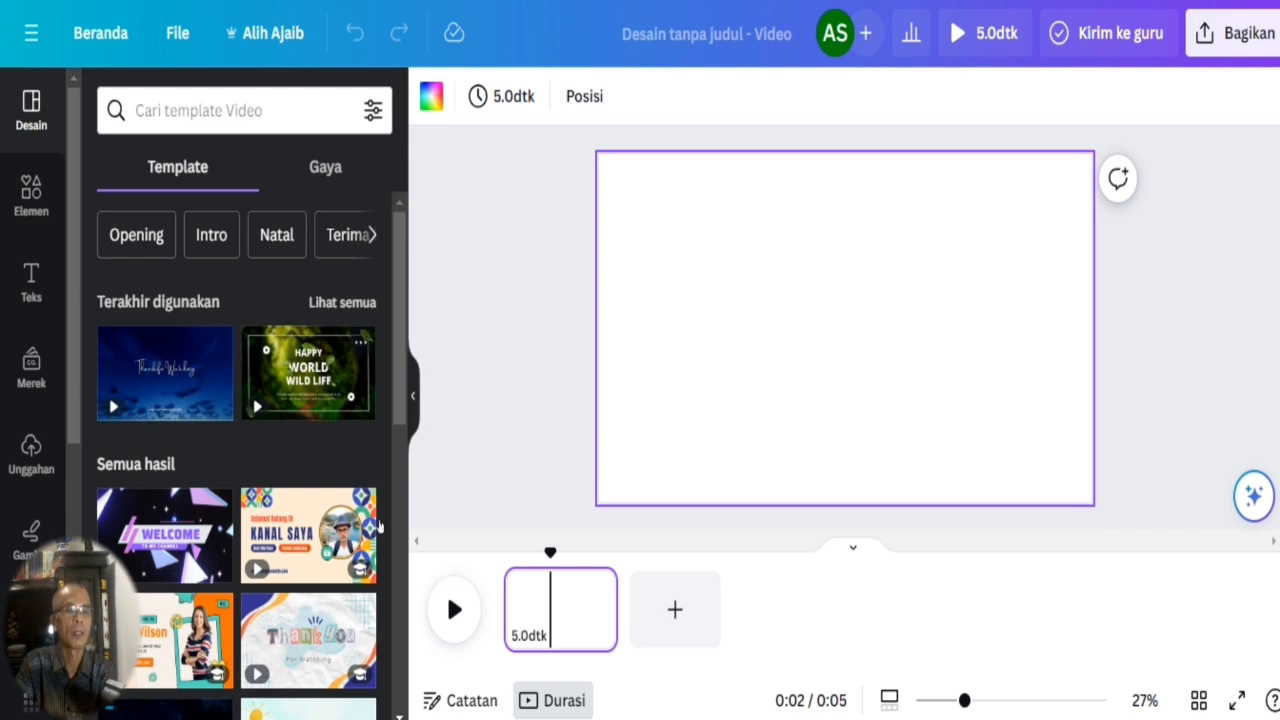
{"action": "mouse_move", "coordinate": [327, 367]}
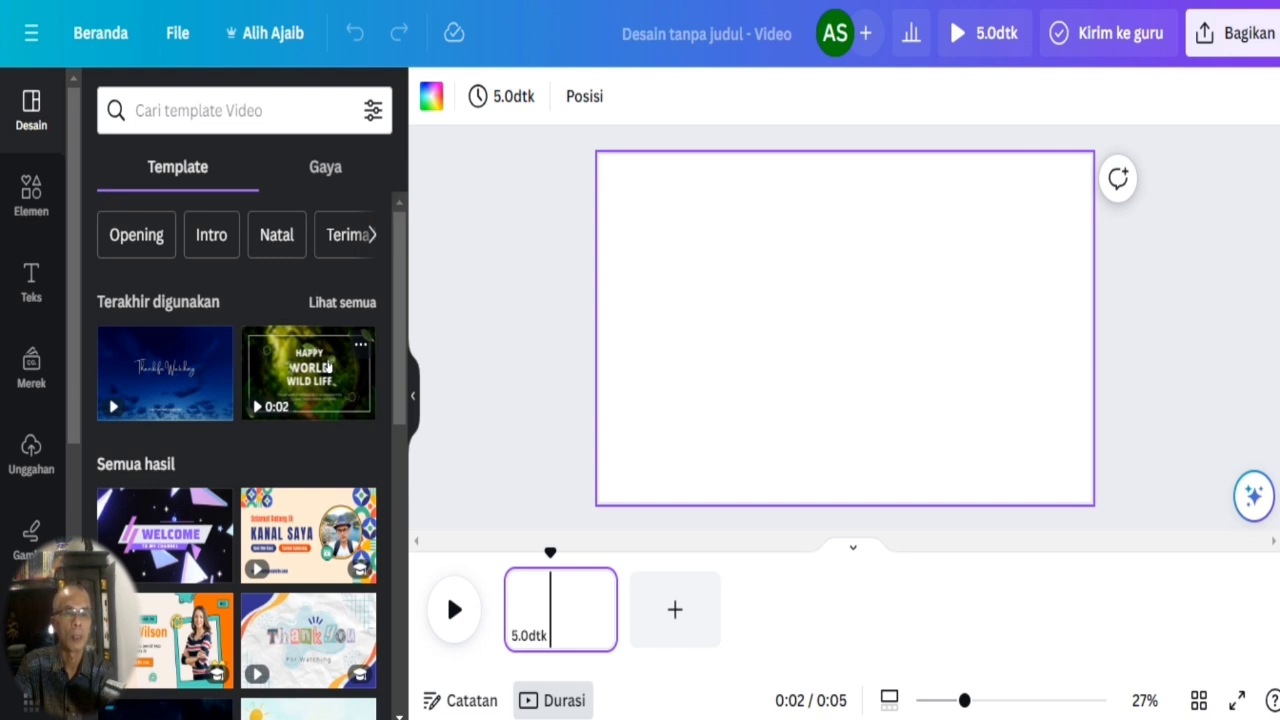
{"action": "left_click", "coordinate": [327, 367]}
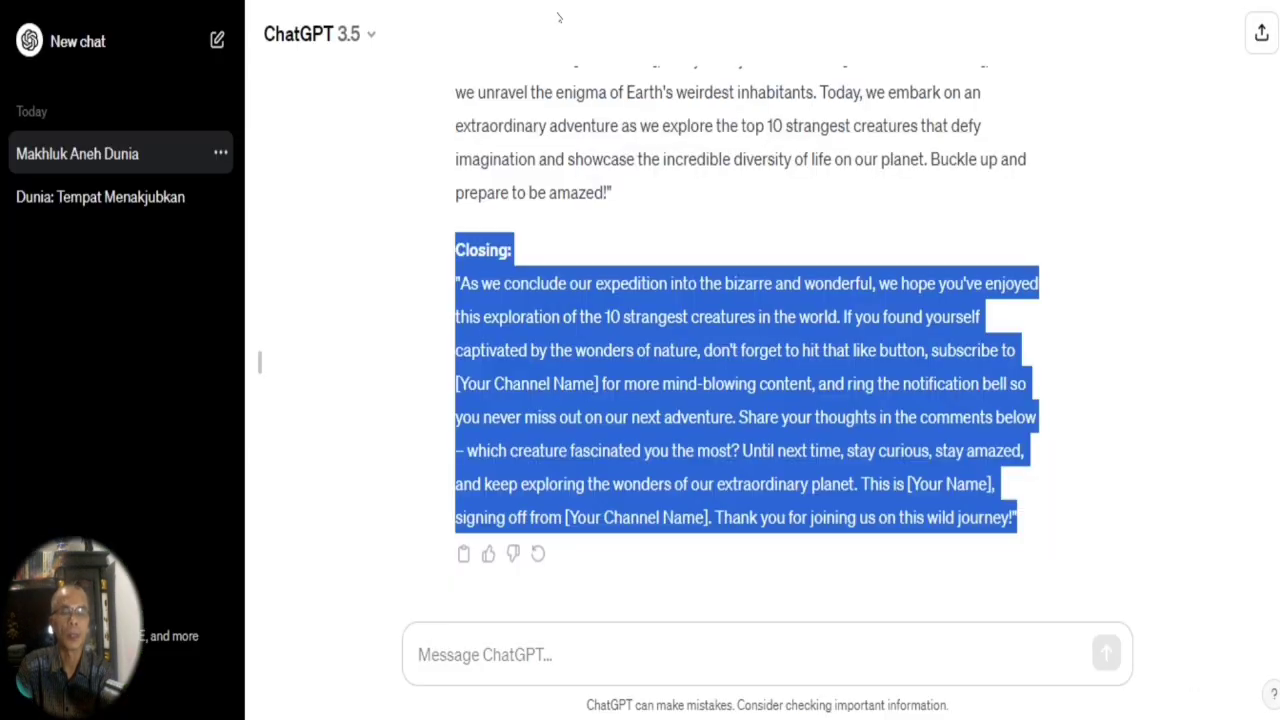
Copy "10 strangest creatures in the world" from the English prompt in ChatGPT and paste it over the HAPPY title line in Canva.
{"action": "scroll", "coordinate": [740, 340], "scroll_direction": "up", "scroll_amount": 5}
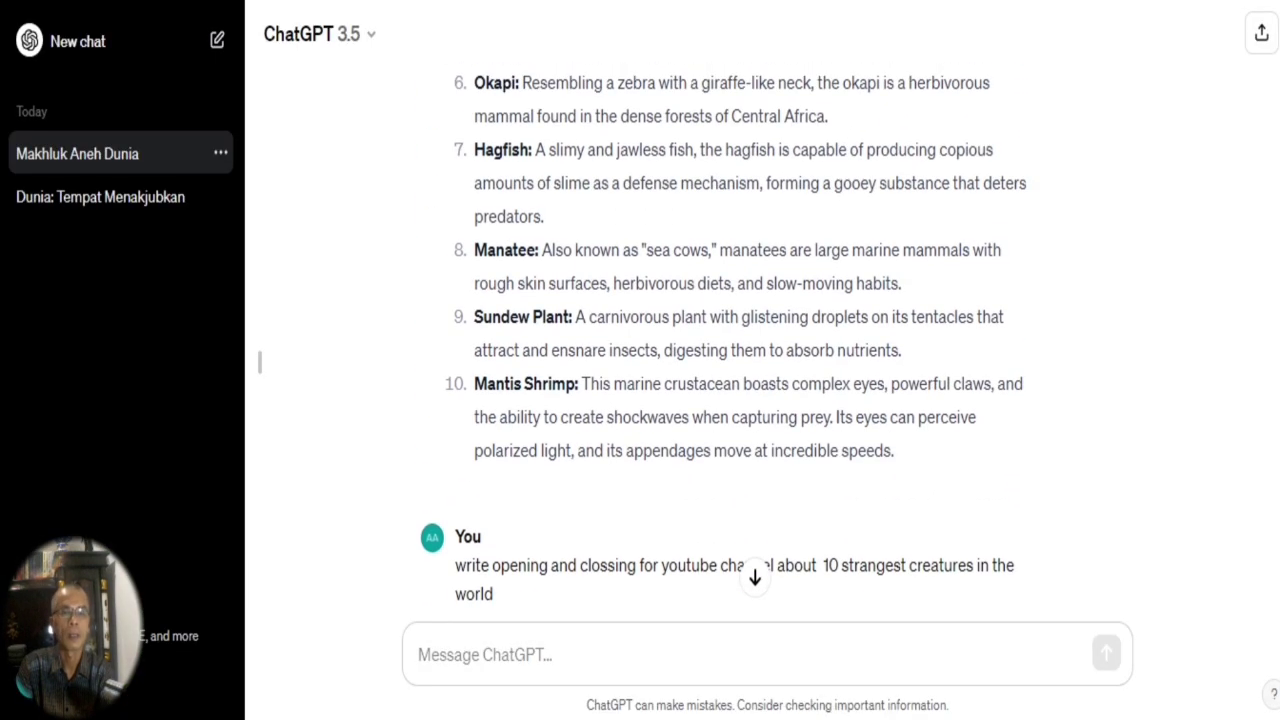
{"action": "scroll", "coordinate": [740, 340], "scroll_direction": "down", "scroll_amount": 4}
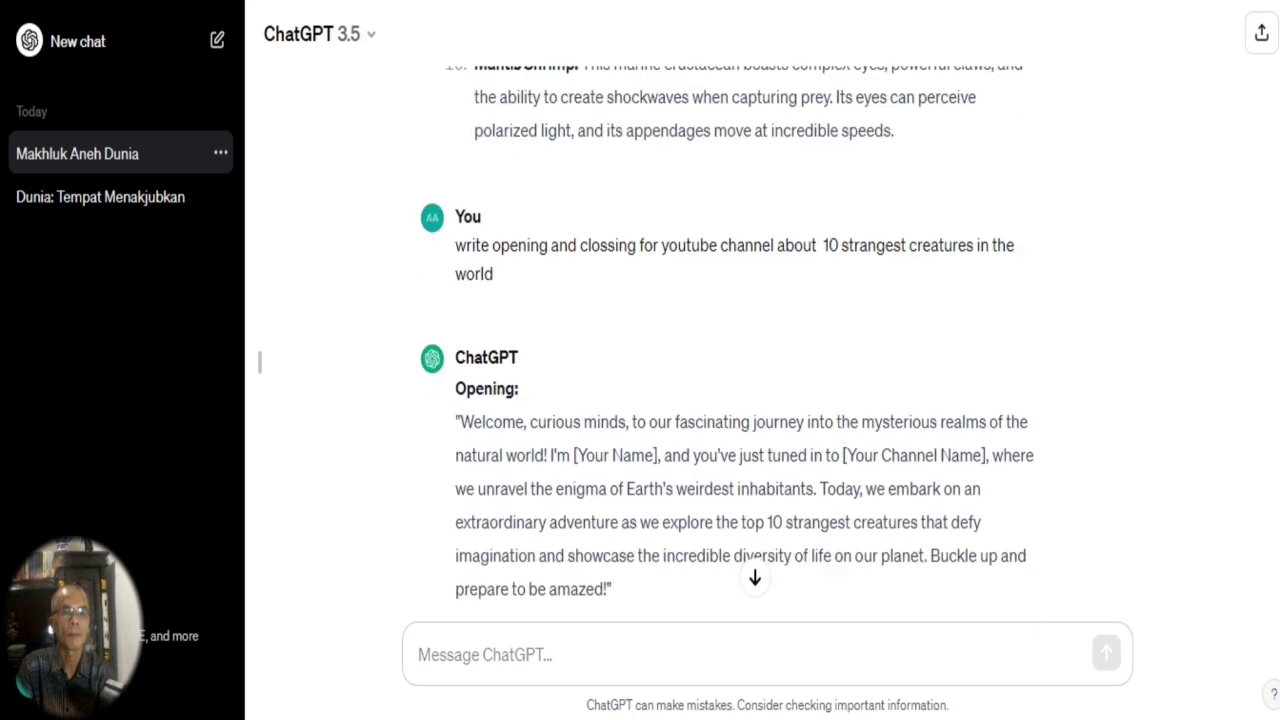
{"action": "scroll", "coordinate": [740, 340], "scroll_direction": "up", "scroll_amount": 10}
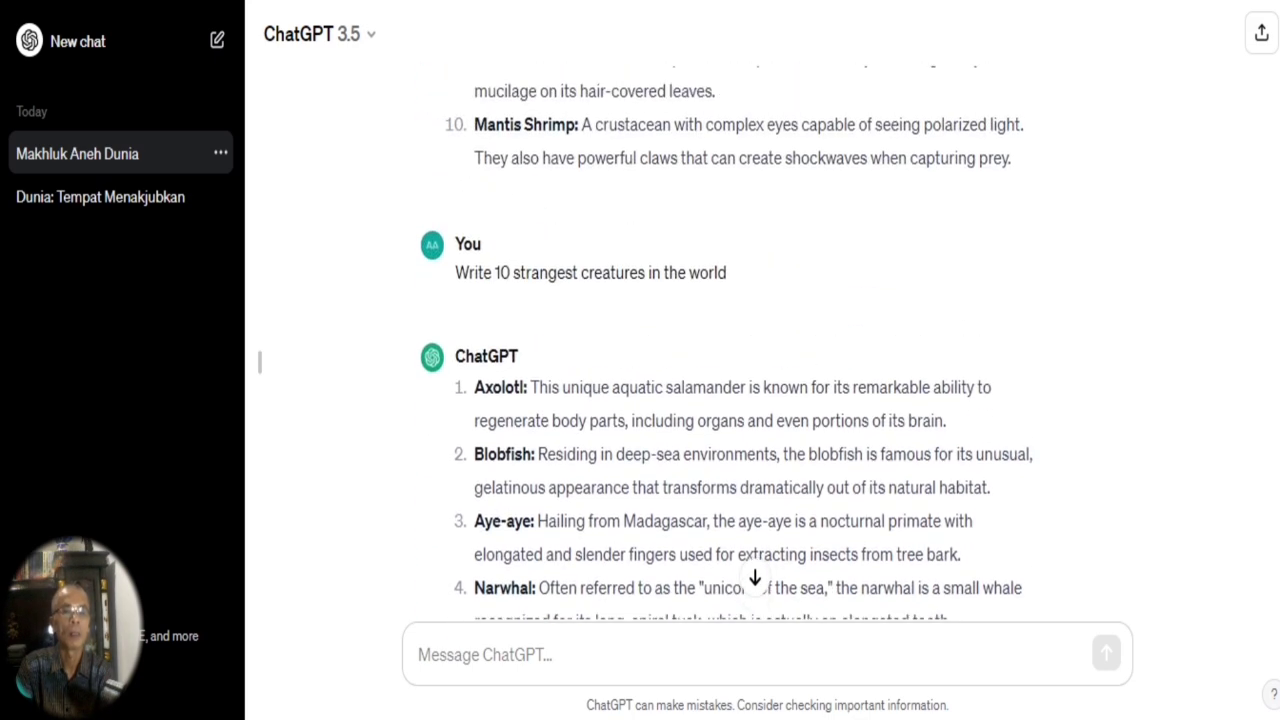
{"action": "left_click_drag", "start_coordinate": [584, 260], "coordinate": [740, 264]}
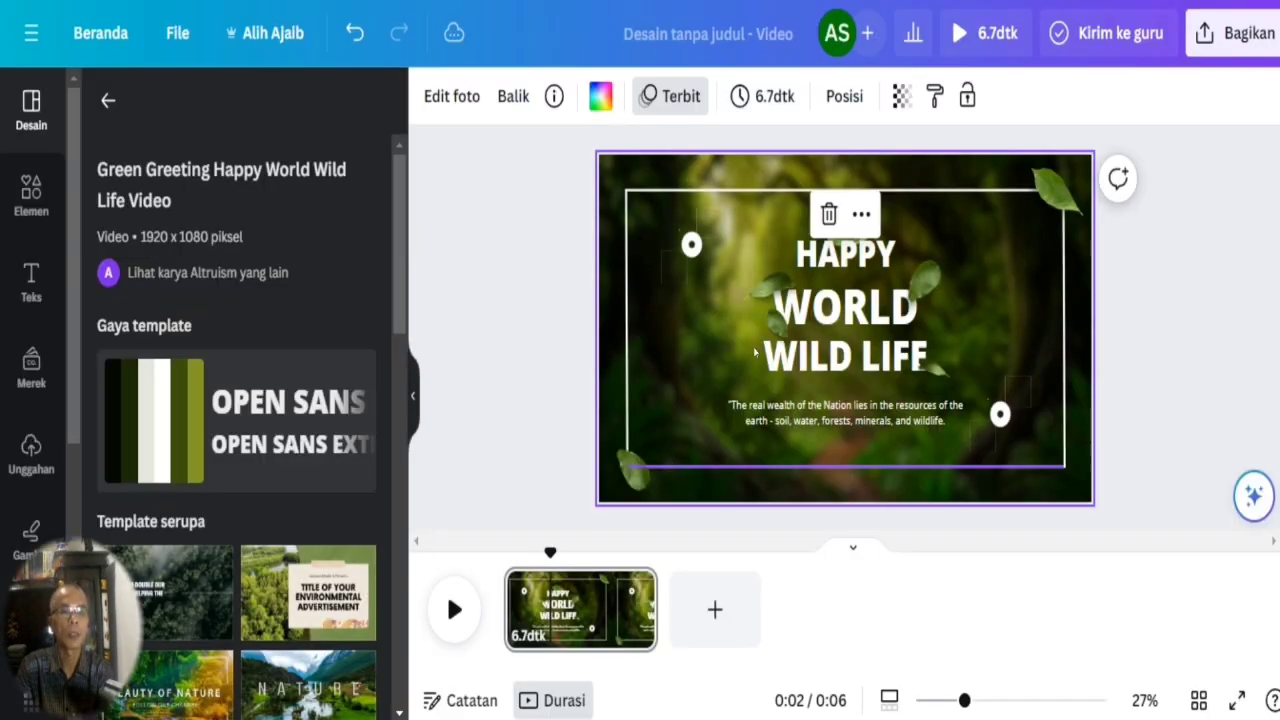
{"action": "double_click", "coordinate": [845, 255]}
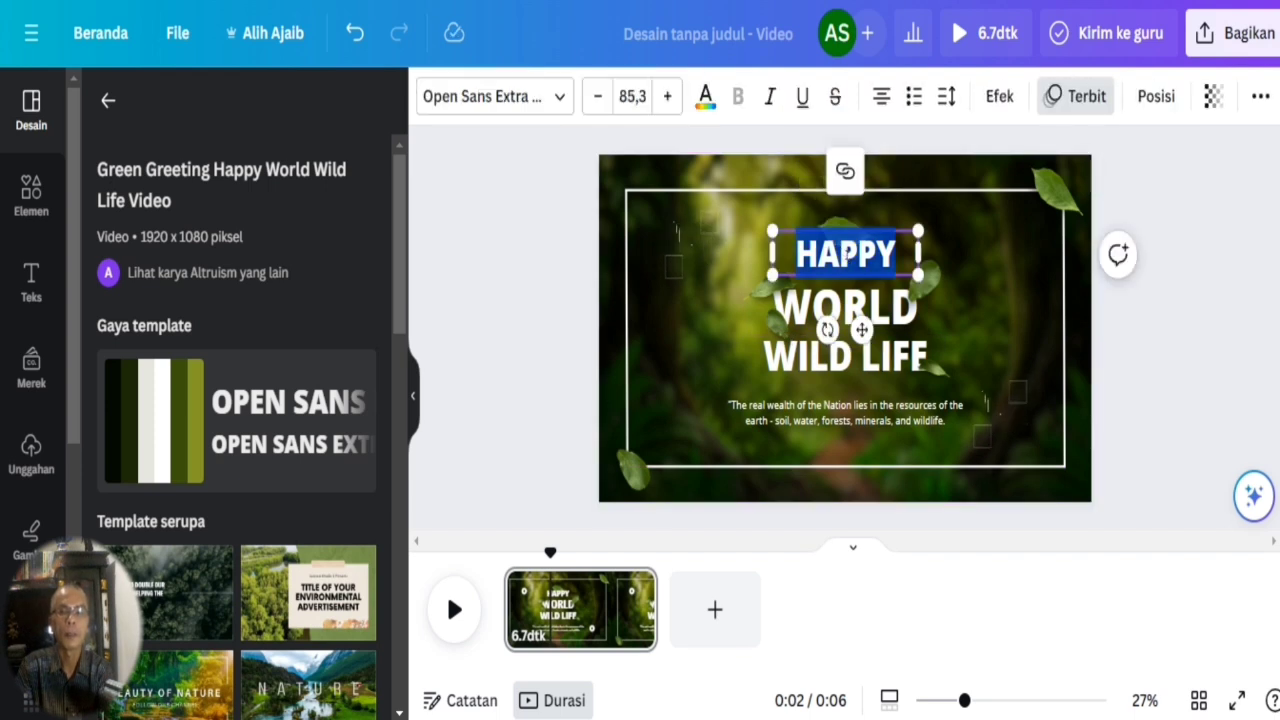
{"action": "key", "text": "ctrl+v"}
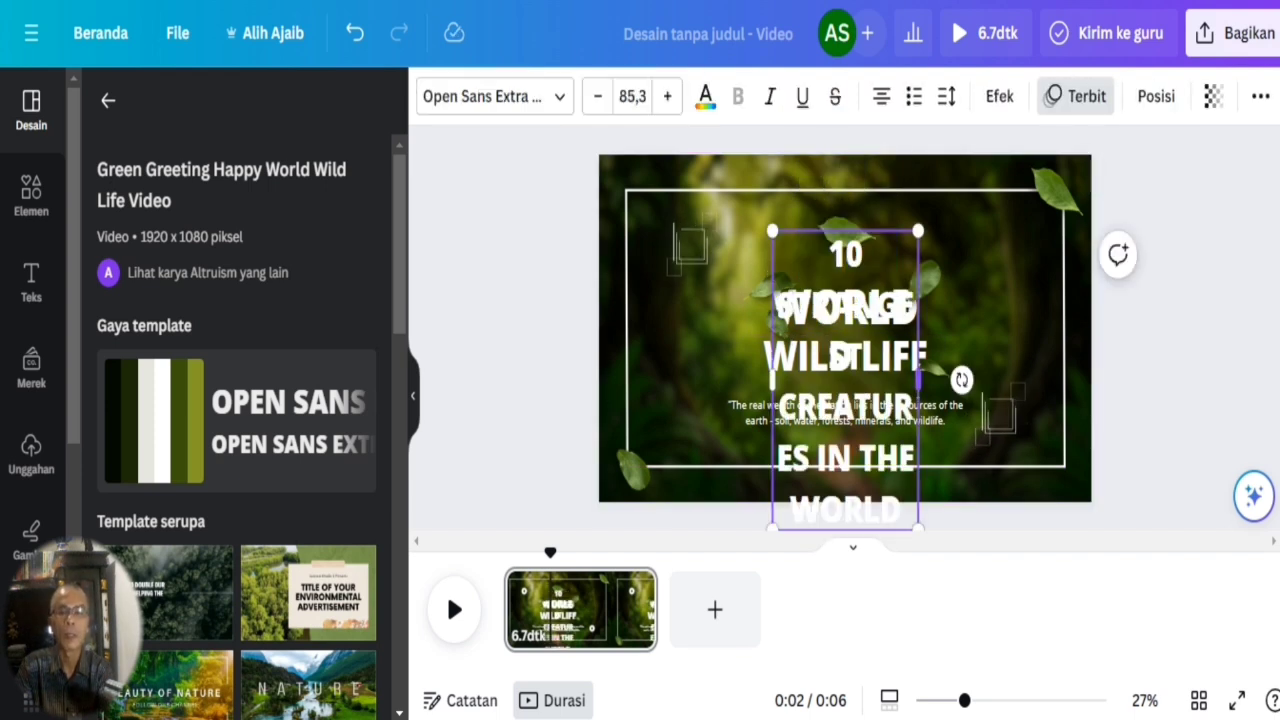
Widen the pasted title's text box, cut its text to "10 STRANGEST" and centre it above the WORLD line.
{"action": "left_click_drag", "start_coordinate": [918, 380], "coordinate": [1052, 380]}
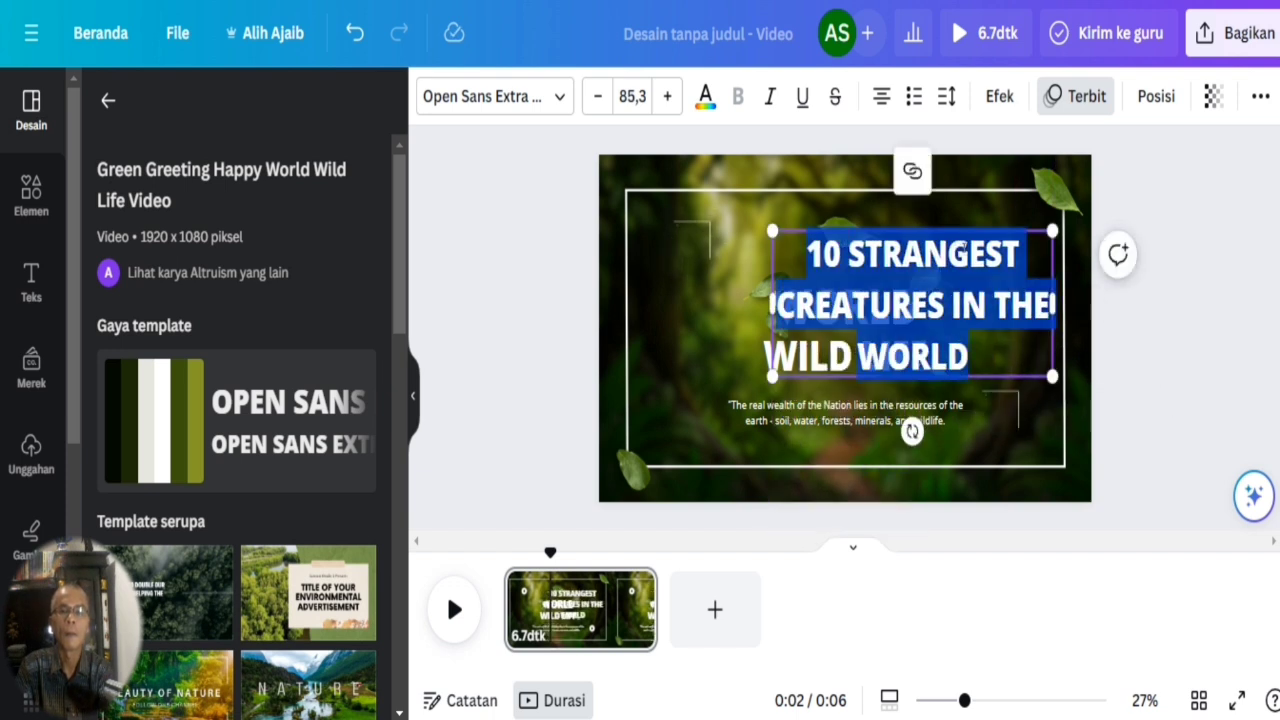
{"action": "left_click", "coordinate": [965, 249]}
{"action": "left_click_drag", "start_coordinate": [1028, 267], "coordinate": [1045, 338]}
{"action": "key", "text": "BackSpace"}
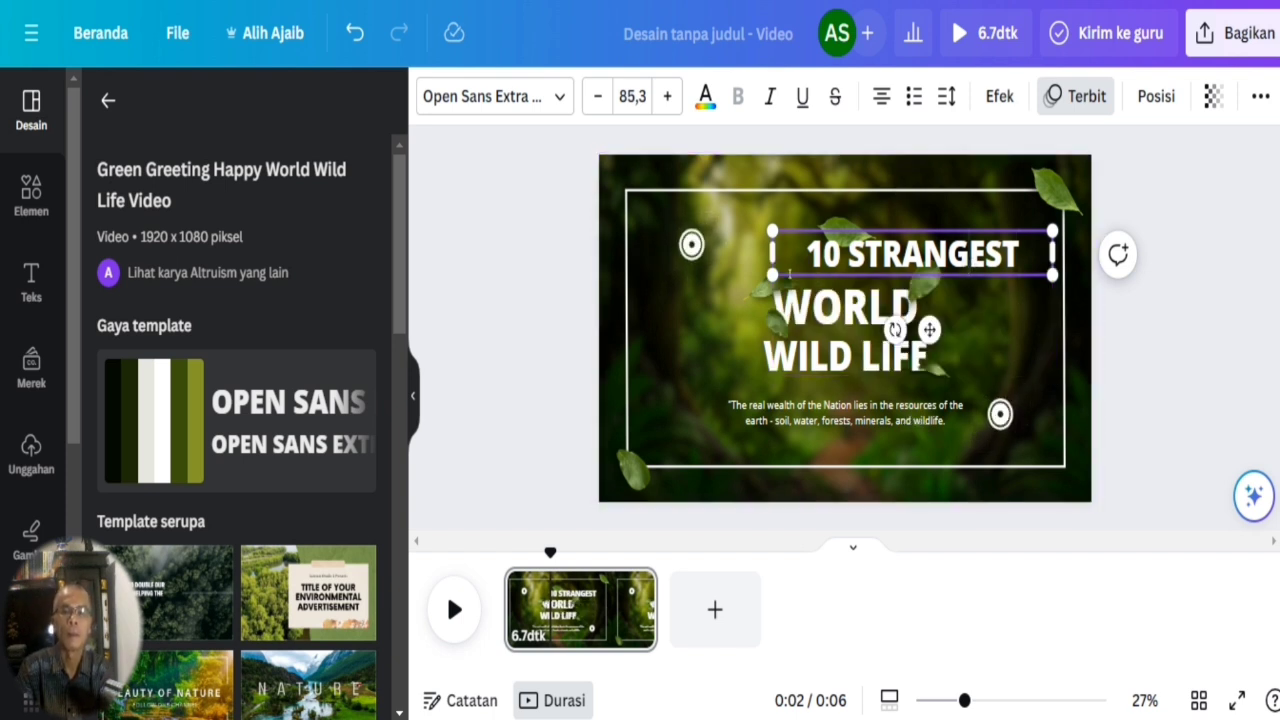
{"action": "left_click_drag", "start_coordinate": [960, 254], "coordinate": [892, 256]}
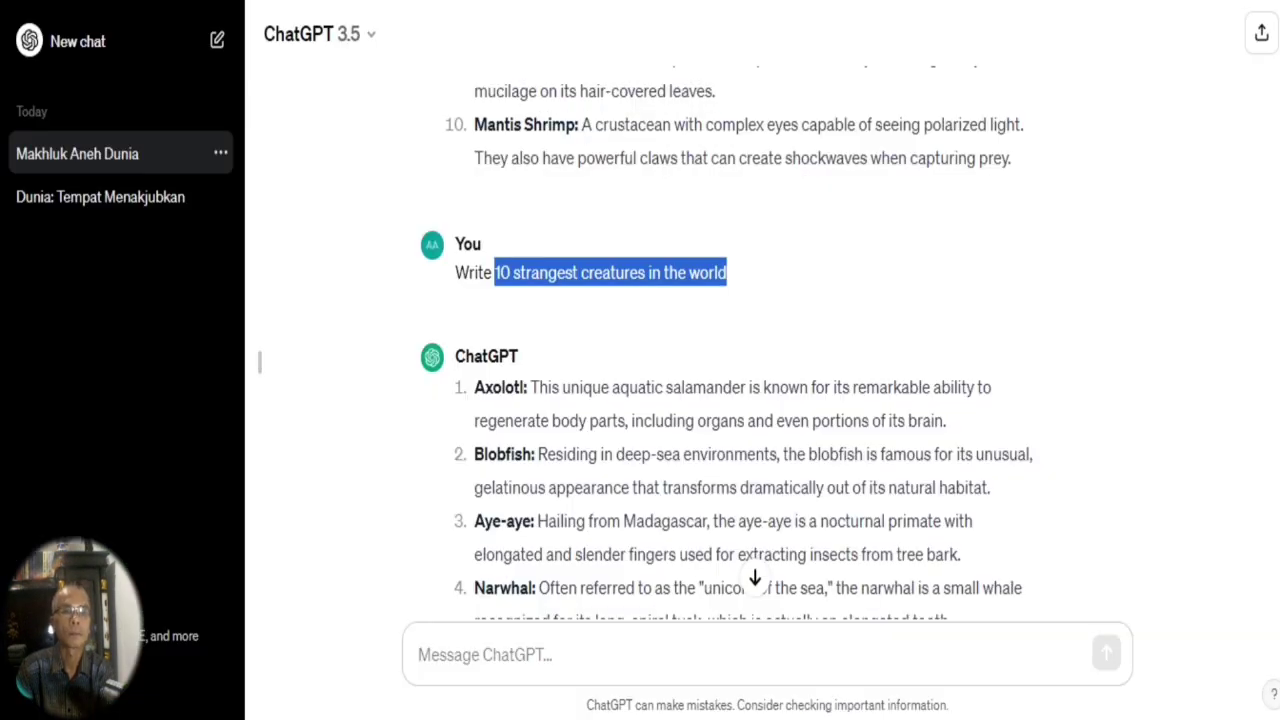
Copy the word "creatures" from the ChatGPT prompt and replace the WORLD title line in Canva with "CREATURES".
{"action": "left_click", "coordinate": [614, 268]}
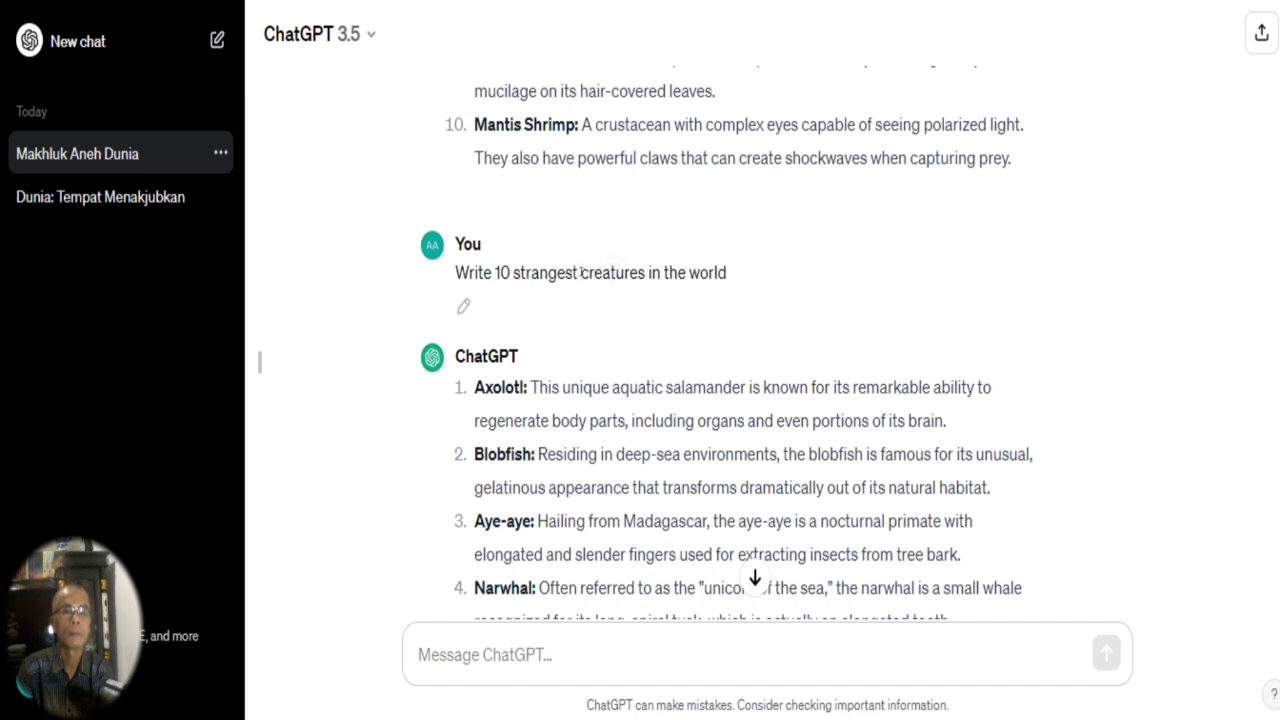
{"action": "left_click_drag", "start_coordinate": [580, 272], "coordinate": [686, 272]}
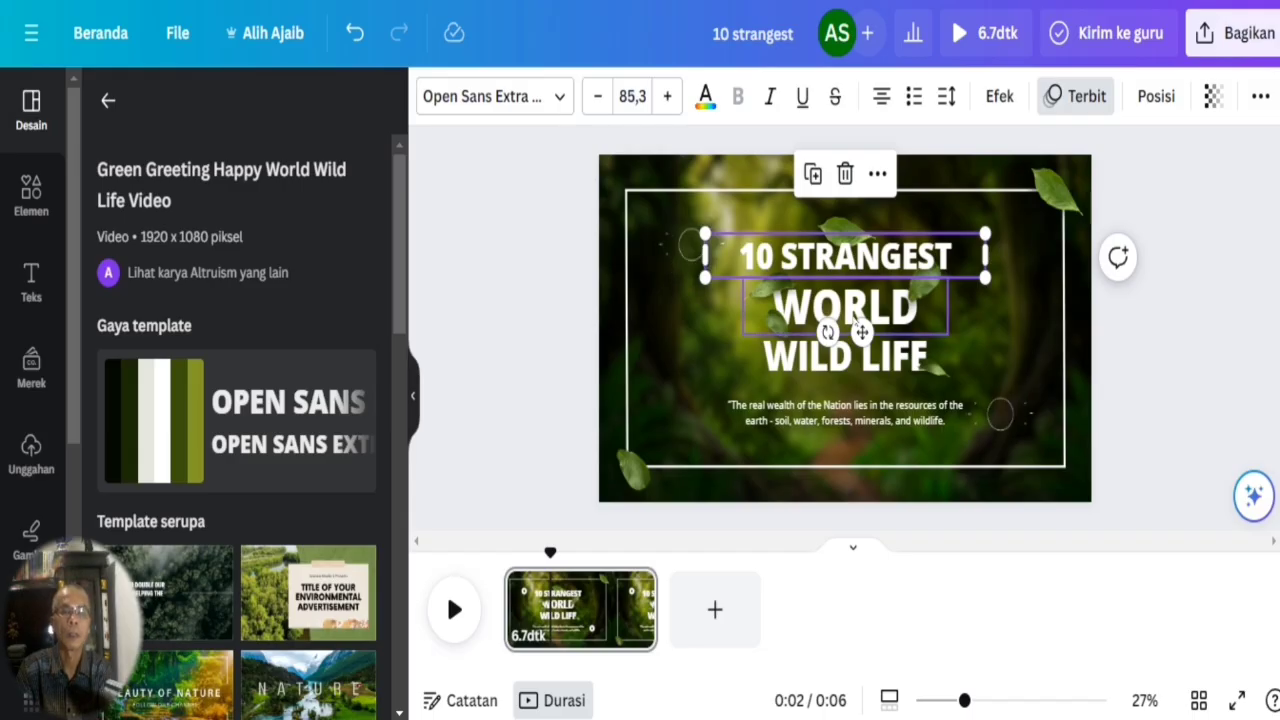
{"action": "double_click", "coordinate": [857, 312]}
{"action": "type", "text": "CREATURES"}
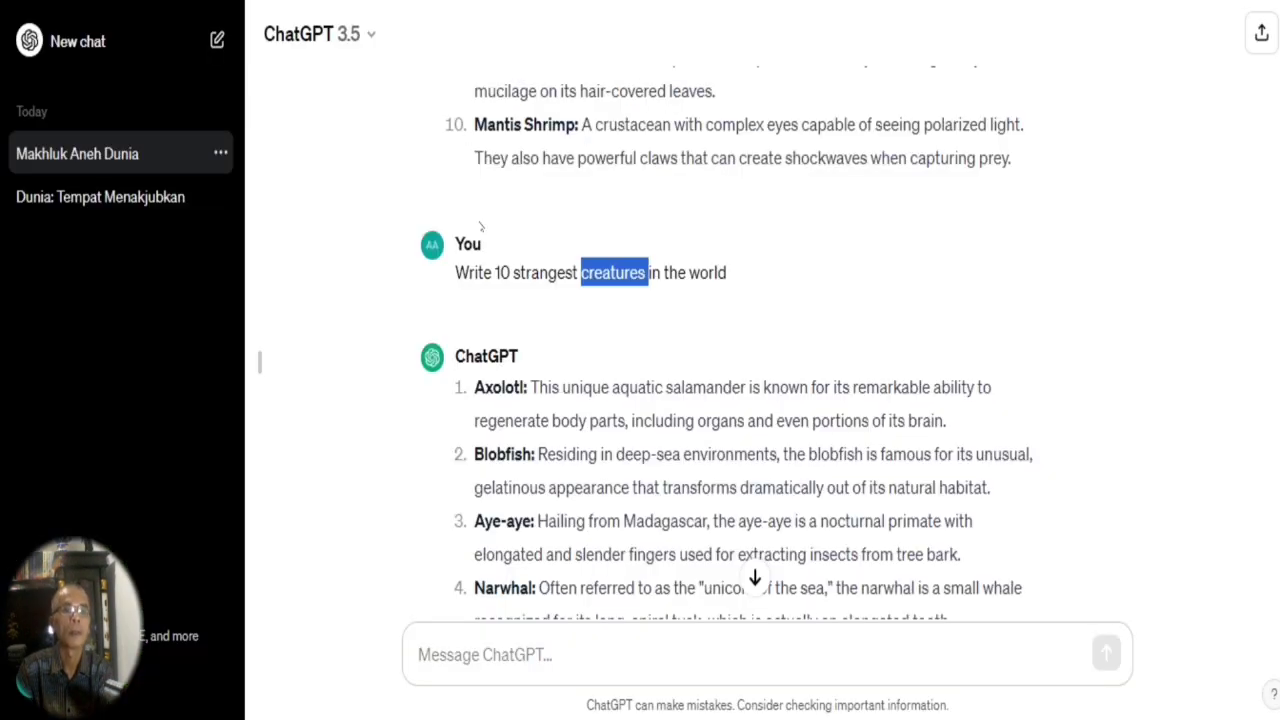
Copy "in the world" from the ChatGPT prompt, replace the WILD LIFE title line in Canva with it, then widen and centre the line.
{"action": "left_click_drag", "start_coordinate": [649, 273], "coordinate": [734, 277]}
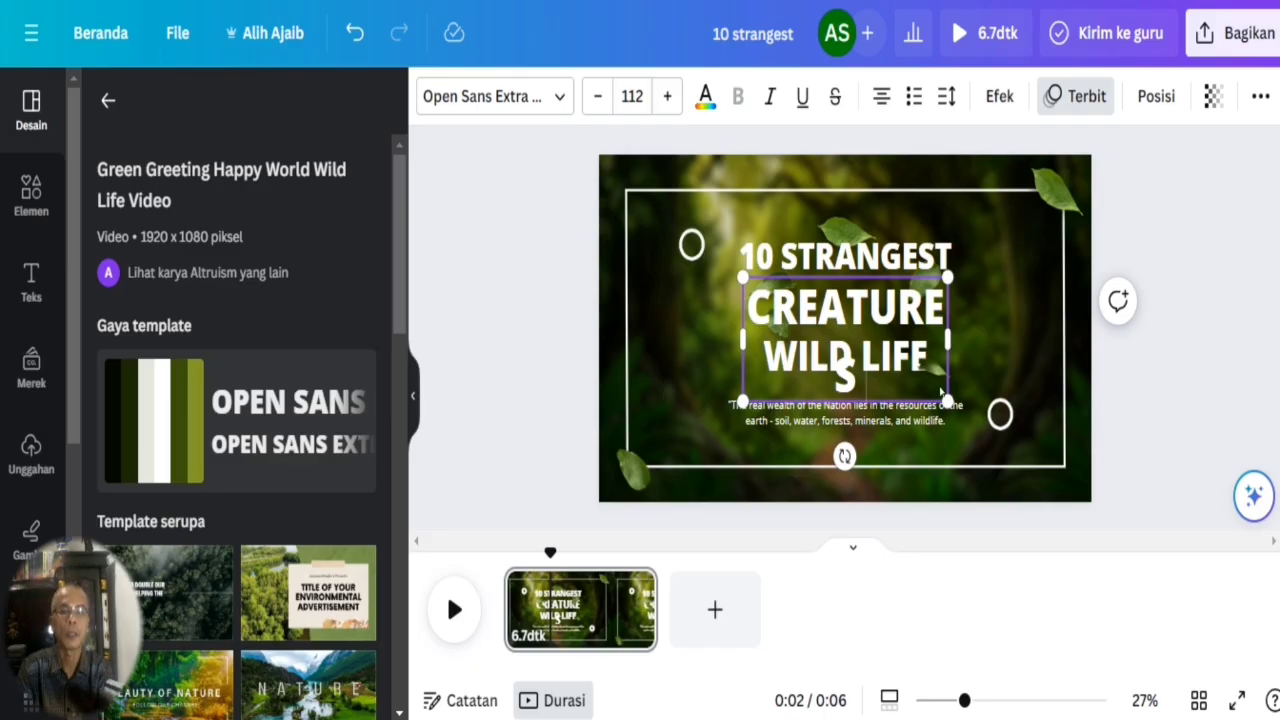
{"action": "double_click", "coordinate": [903, 374]}
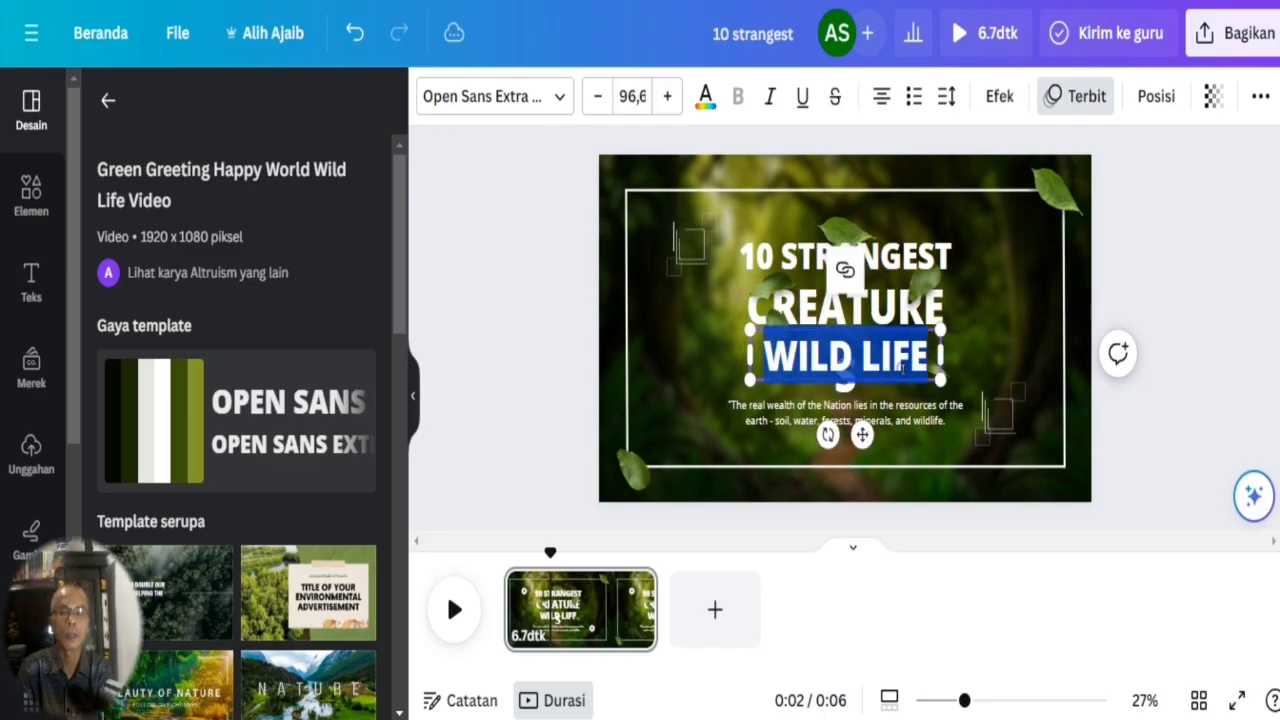
{"action": "type", "text": "IN THE WORLD"}
{"action": "left_click_drag", "start_coordinate": [940, 383], "coordinate": [1018, 388]}
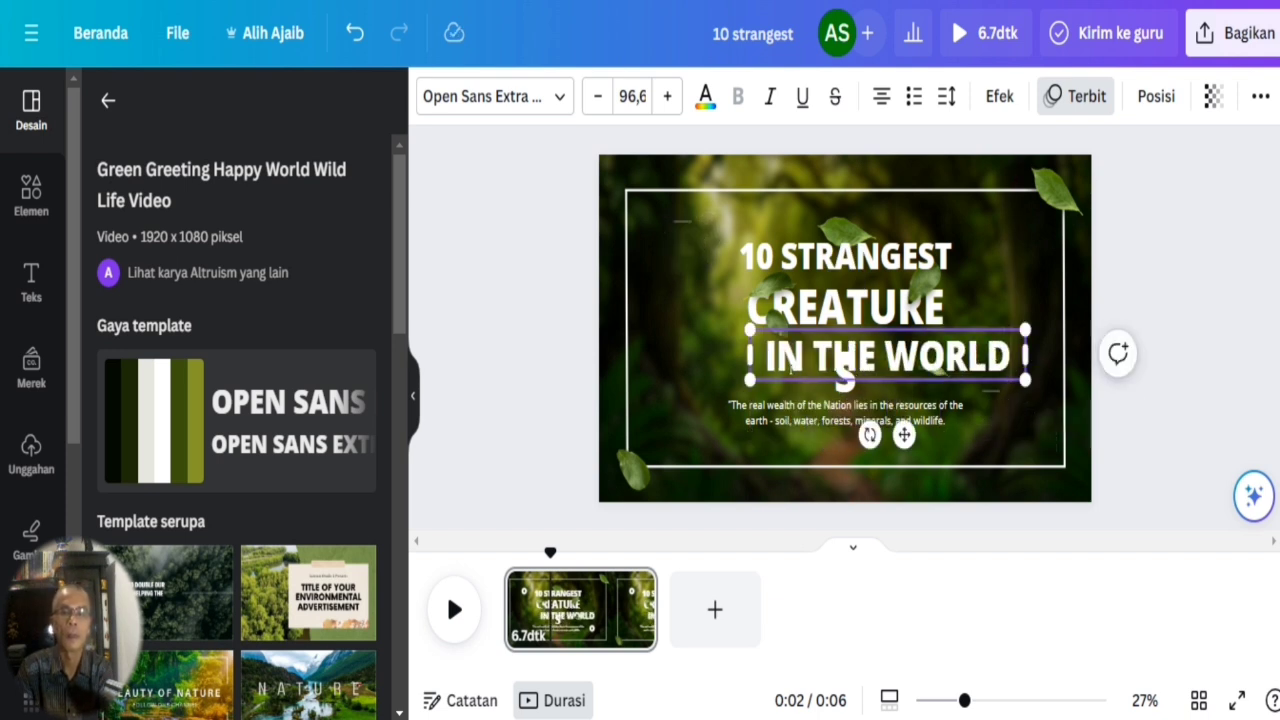
{"action": "left_click", "coordinate": [674, 361]}
{"action": "left_click_drag", "start_coordinate": [797, 361], "coordinate": [755, 365]}
Delete the quote below the title and widen the text boxes so IN THE WORLD and CREATURES each fit on one line.
{"action": "left_click", "coordinate": [788, 415]}
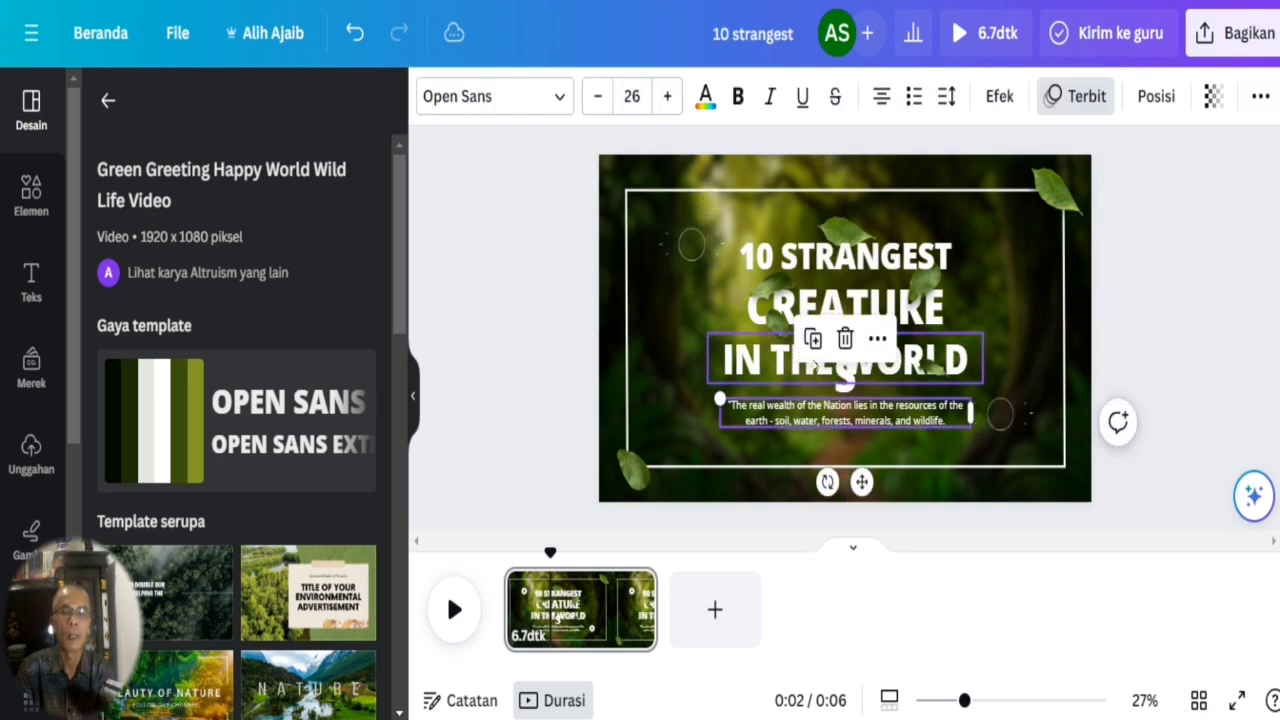
{"action": "key", "text": "Delete"}
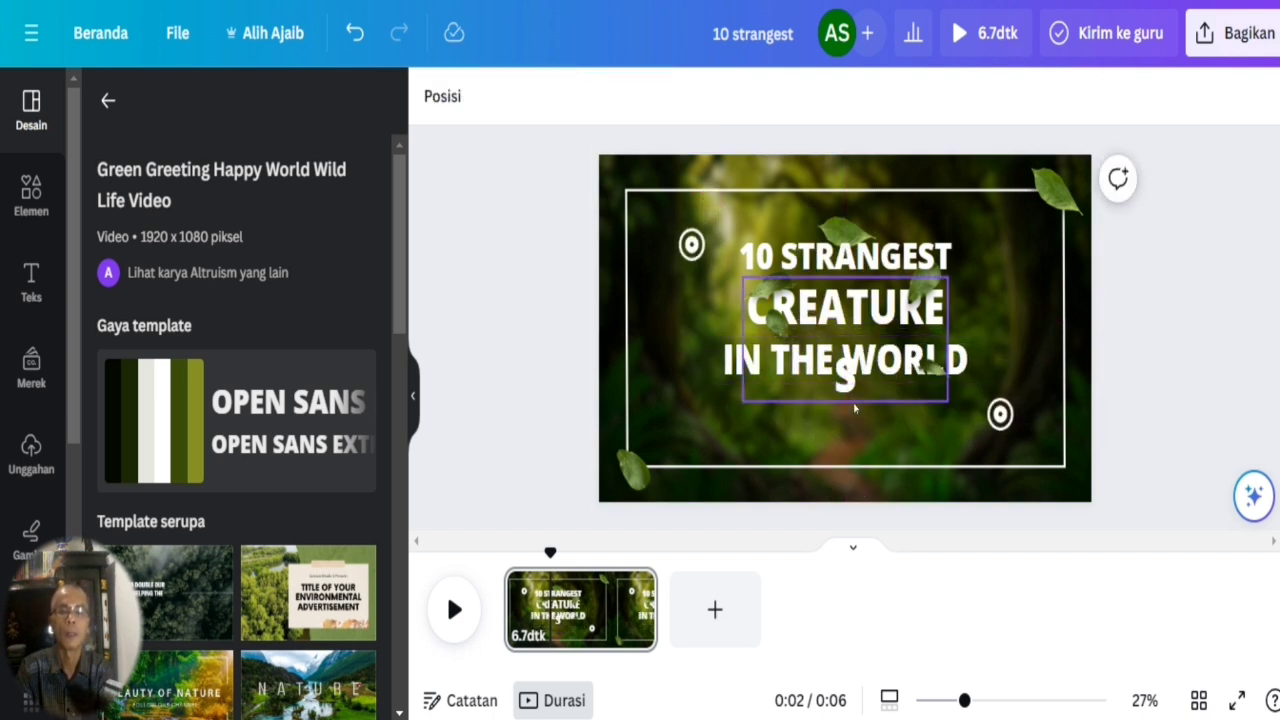
{"action": "left_click", "coordinate": [846, 366]}
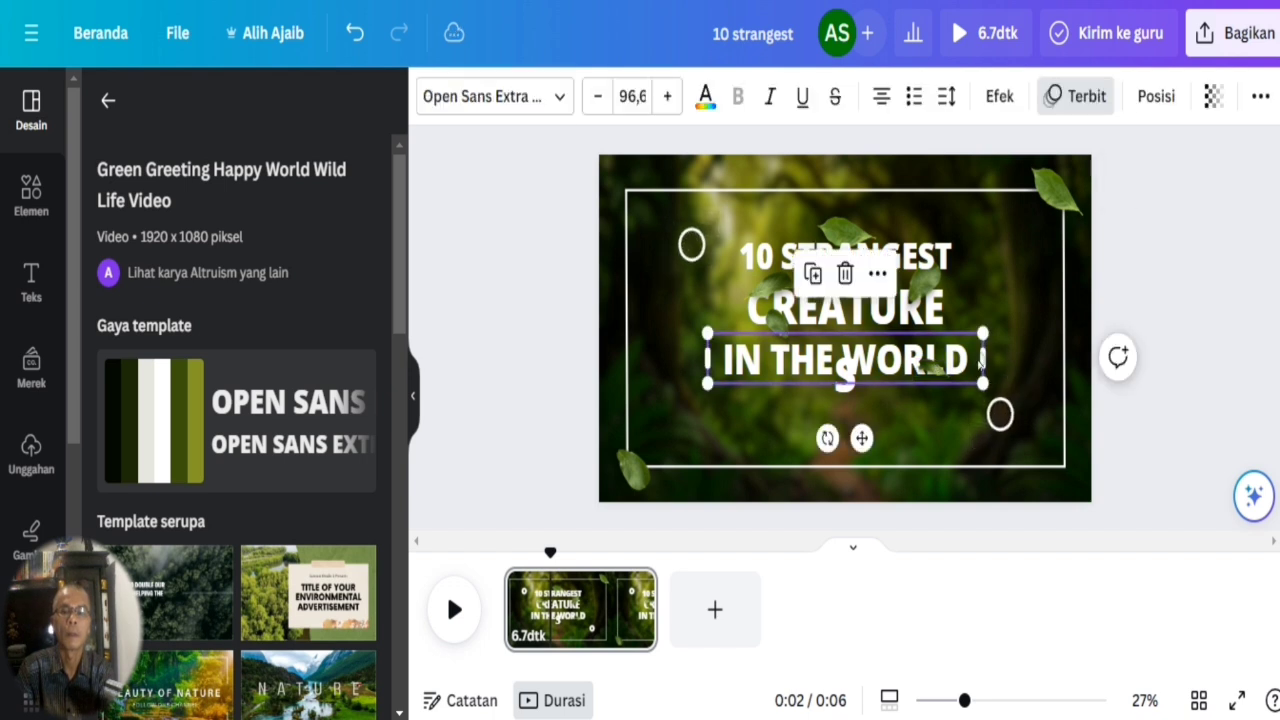
{"action": "mouse_move", "coordinate": [984, 357]}
{"action": "left_mouse_down"}
{"action": "mouse_move", "coordinate": [1034, 357]}
{"action": "mouse_move", "coordinate": [991, 360]}
{"action": "left_mouse_up"}
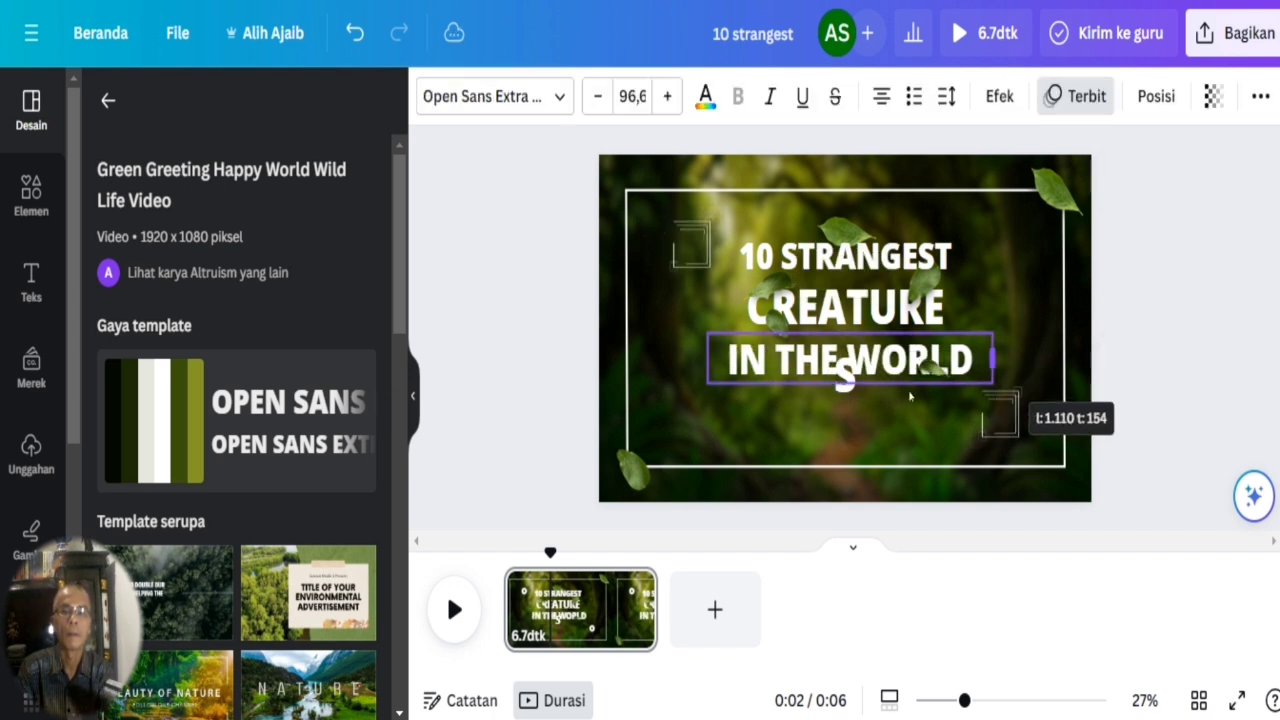
{"action": "left_click", "coordinate": [851, 395]}
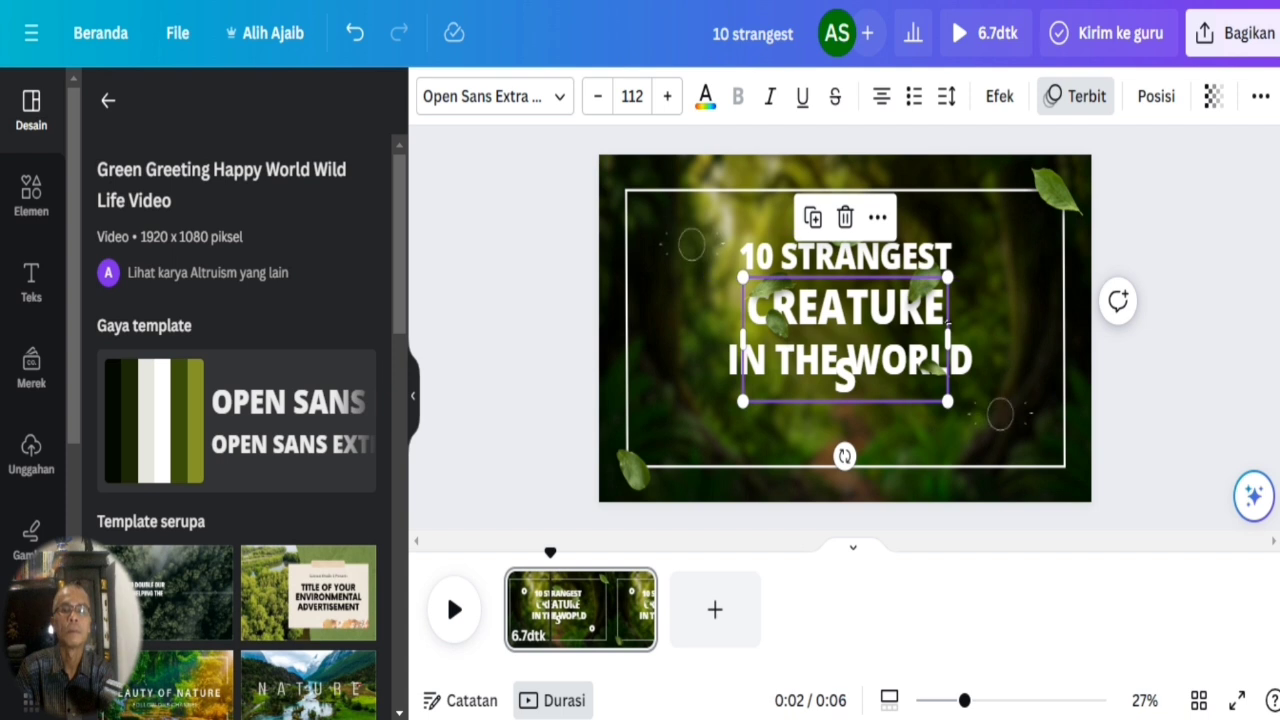
{"action": "left_click_drag", "start_coordinate": [947, 340], "coordinate": [985, 334]}
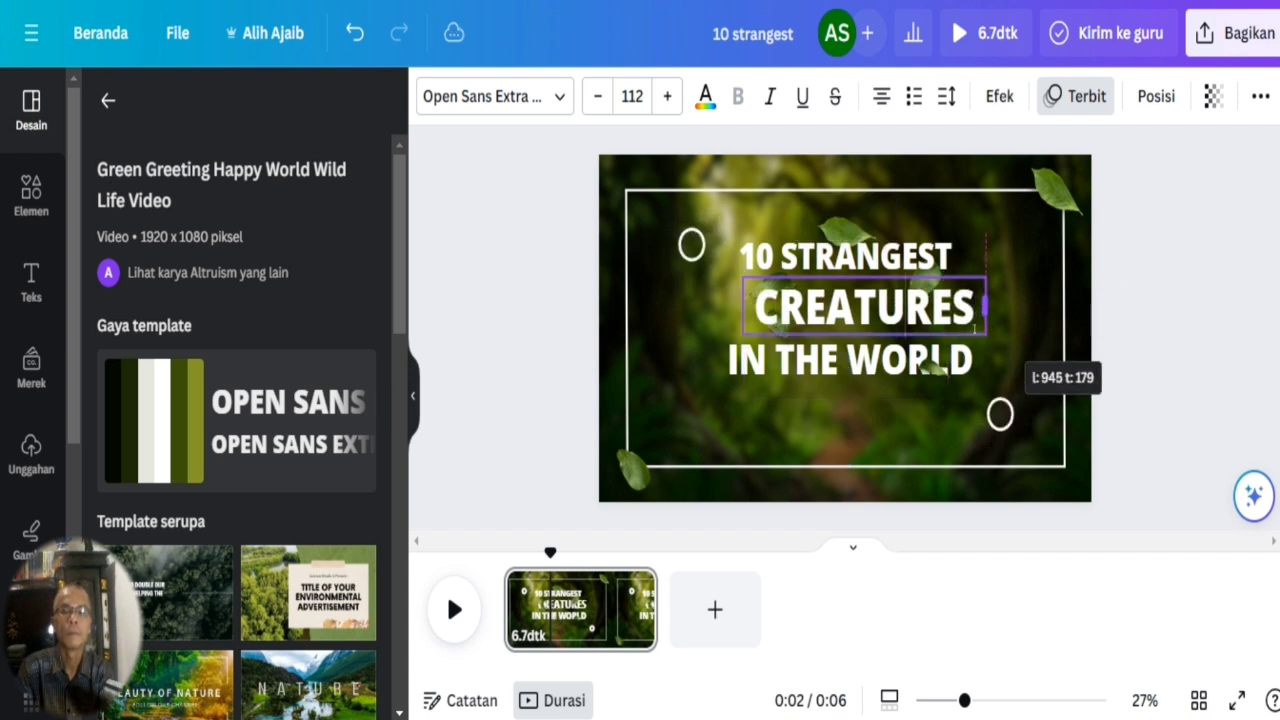
Reposition the CREATURES and IN THE WORLD lines so the three title lines are centred and evenly spaced.
{"action": "left_click", "coordinate": [808, 337]}
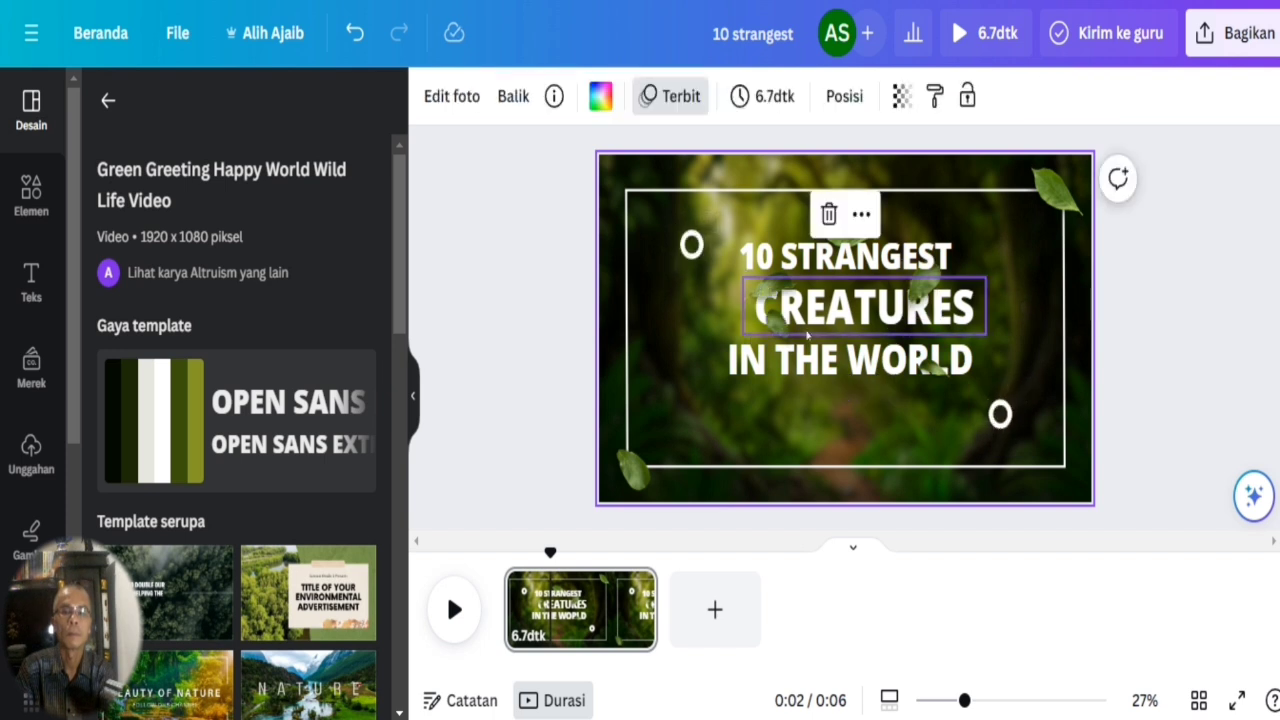
{"action": "left_click", "coordinate": [802, 318]}
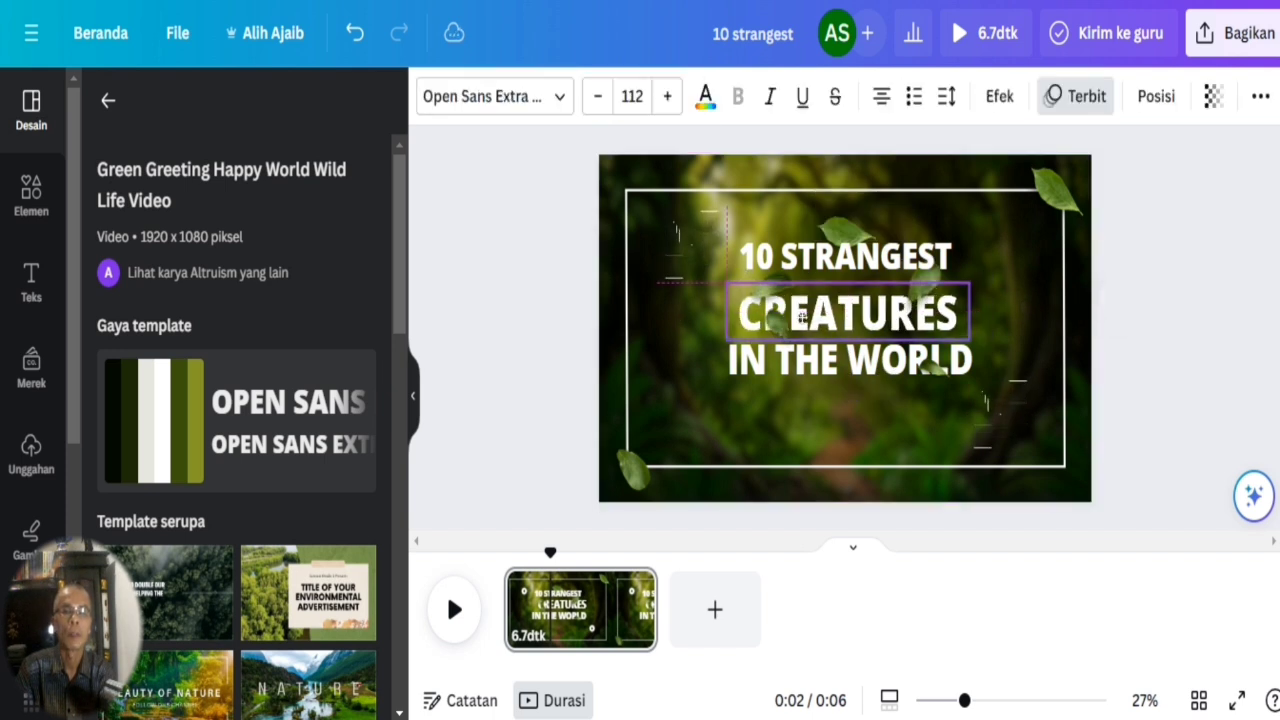
{"action": "left_click", "coordinate": [812, 368]}
{"action": "left_click", "coordinate": [778, 318]}
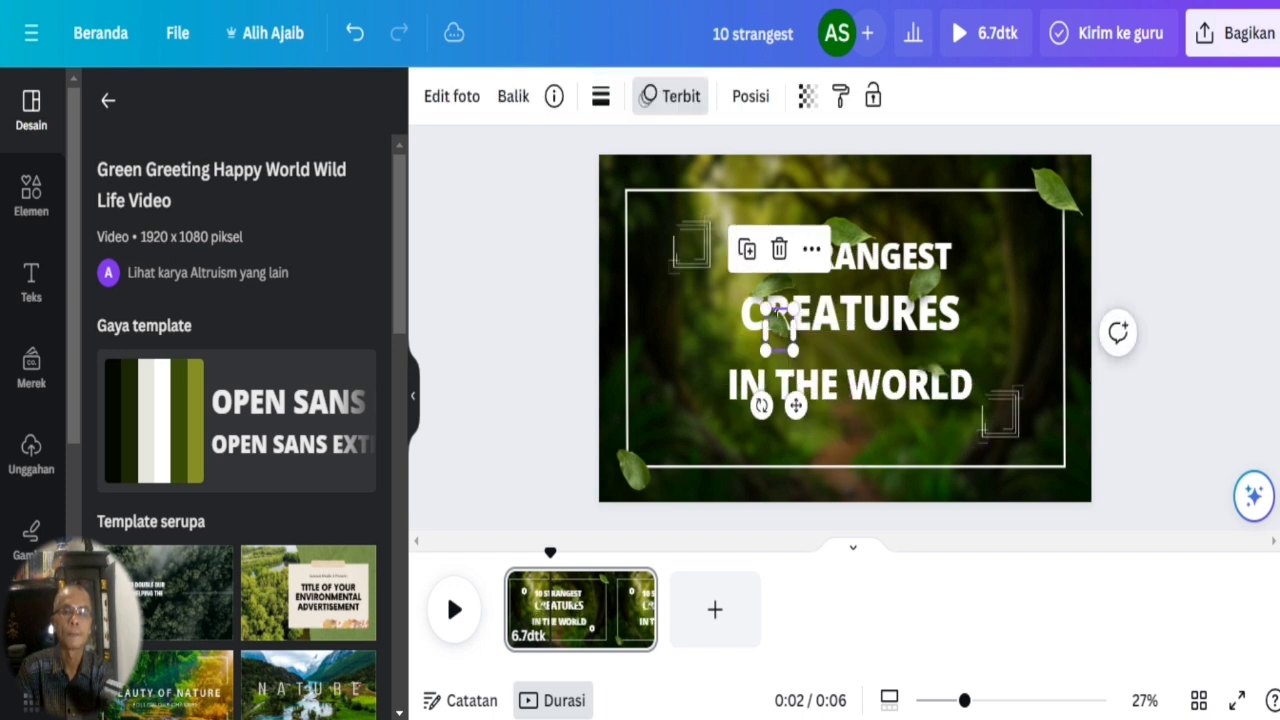
{"action": "left_click", "coordinate": [717, 311]}
{"action": "left_click_drag", "start_coordinate": [866, 313], "coordinate": [866, 322]}
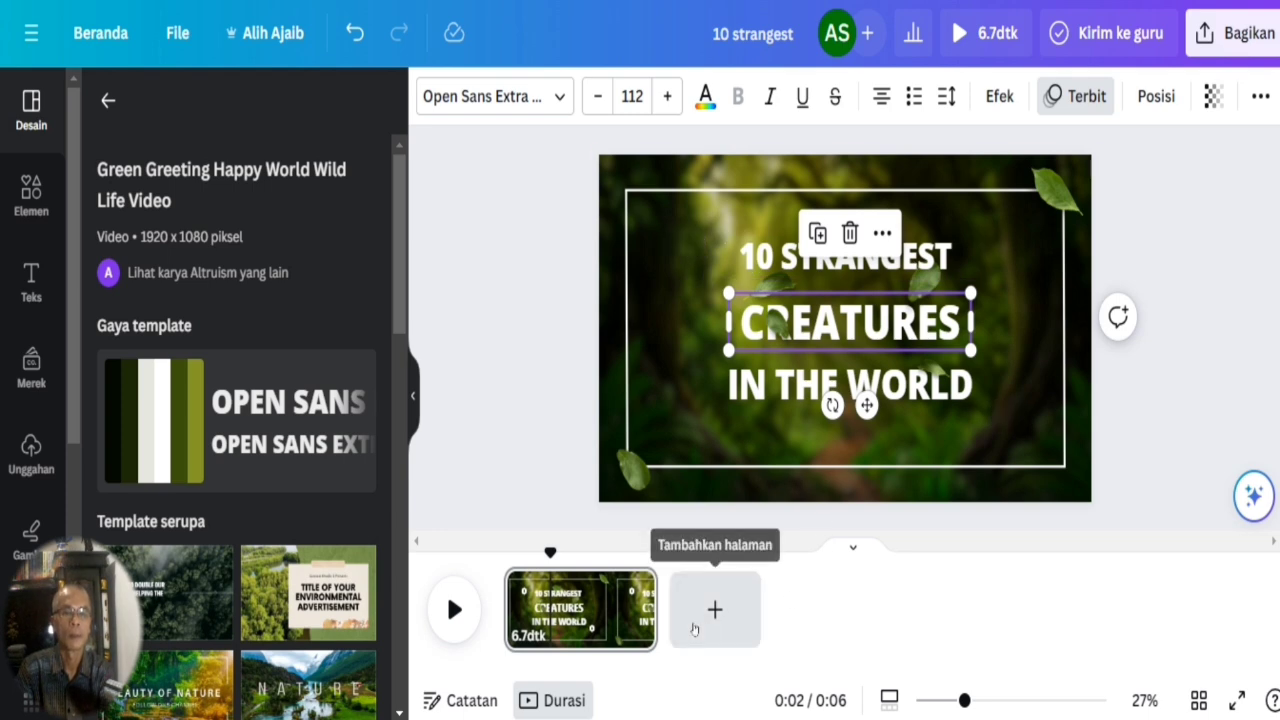
Add a blank second page to the video and open the stock video library.
{"action": "left_click", "coordinate": [698, 630]}
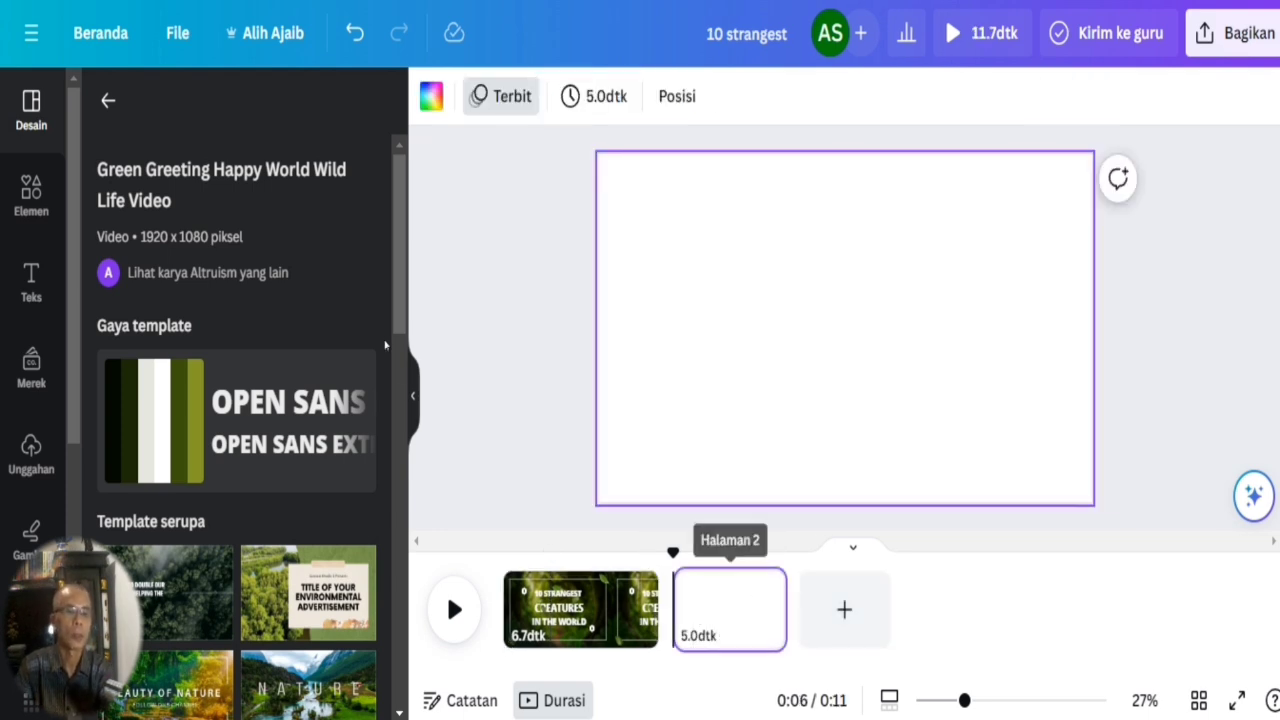
{"action": "mouse_move", "coordinate": [398, 278]}
{"action": "left_mouse_down"}
{"action": "mouse_move", "coordinate": [401, 312]}
{"action": "mouse_move", "coordinate": [396, 270]}
{"action": "left_mouse_up"}
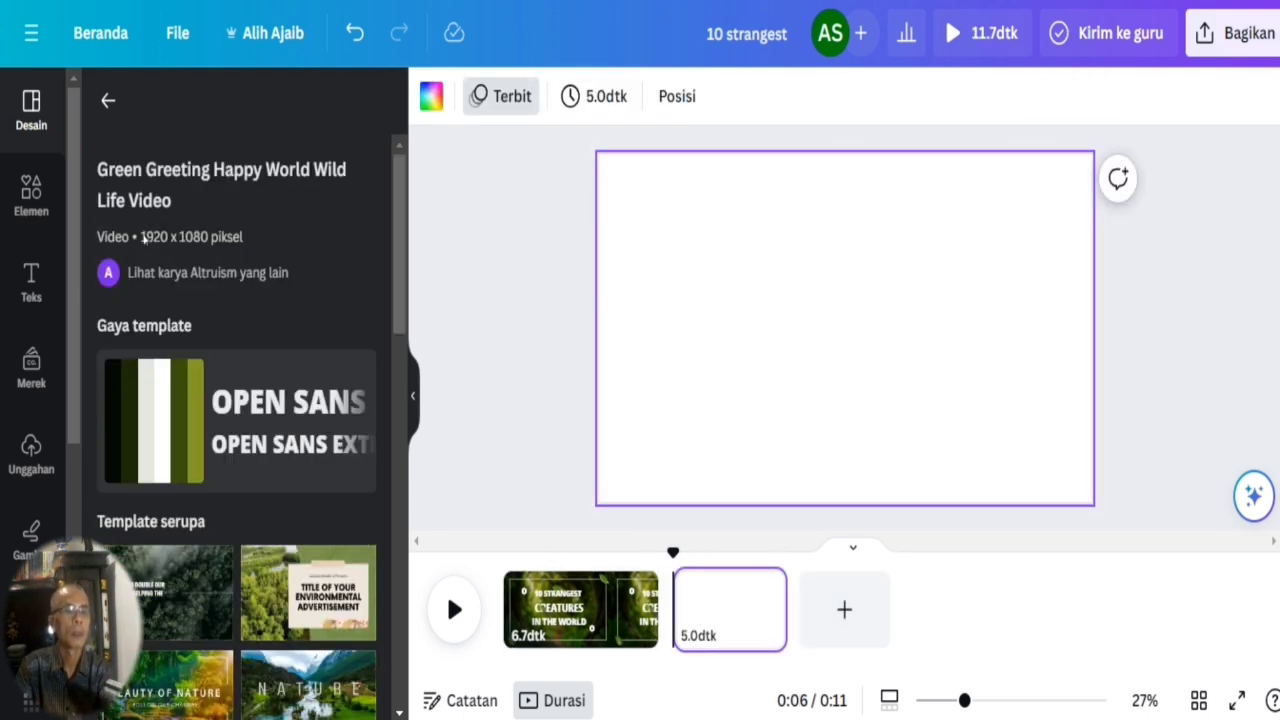
{"action": "left_click_drag", "start_coordinate": [73, 253], "coordinate": [73, 565]}
{"action": "left_click", "coordinate": [31, 508]}
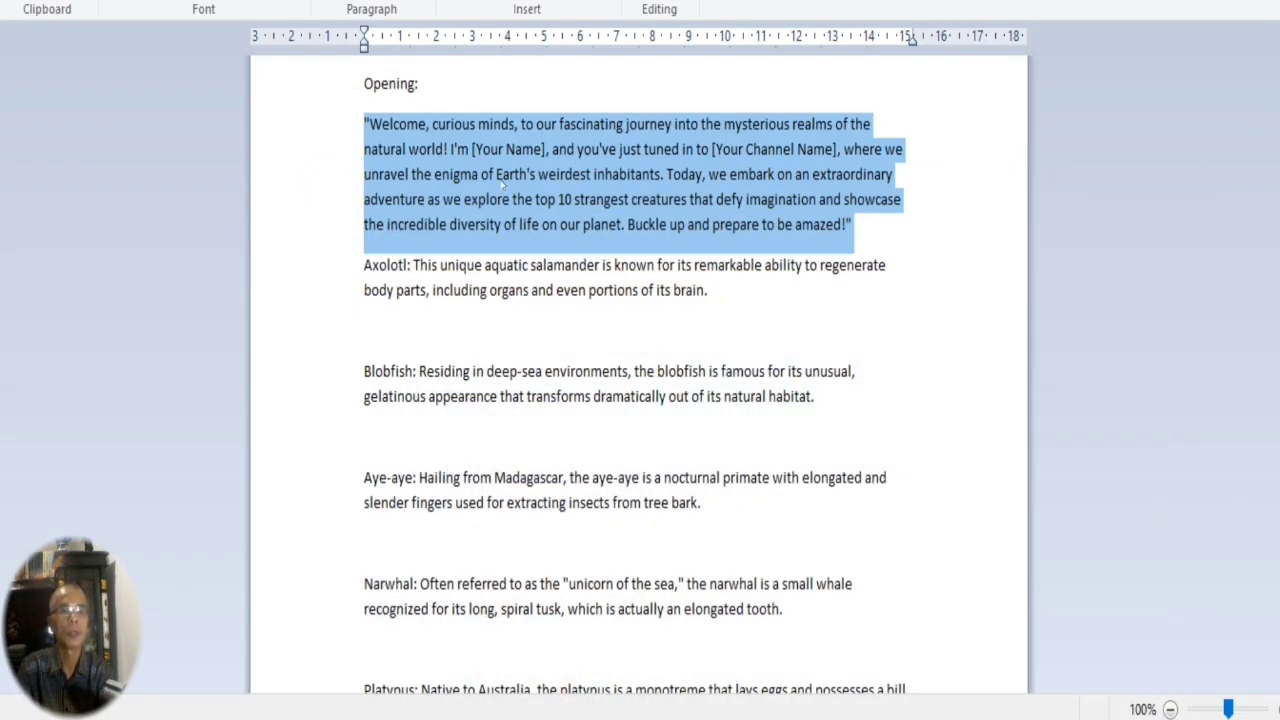
Copy "fascinating journey" from the opening paragraph in WordPad and search Canva's video library for it.
{"action": "left_click", "coordinate": [497, 175]}
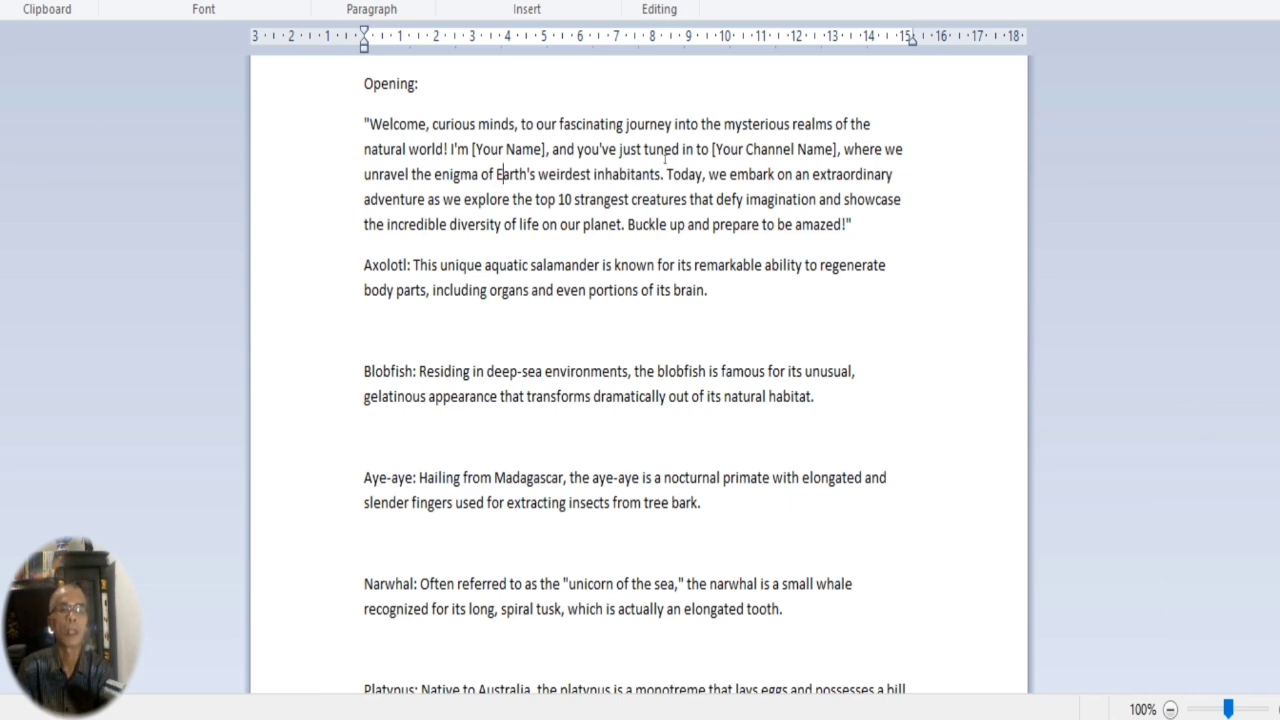
{"action": "left_click_drag", "start_coordinate": [561, 124], "coordinate": [660, 124]}
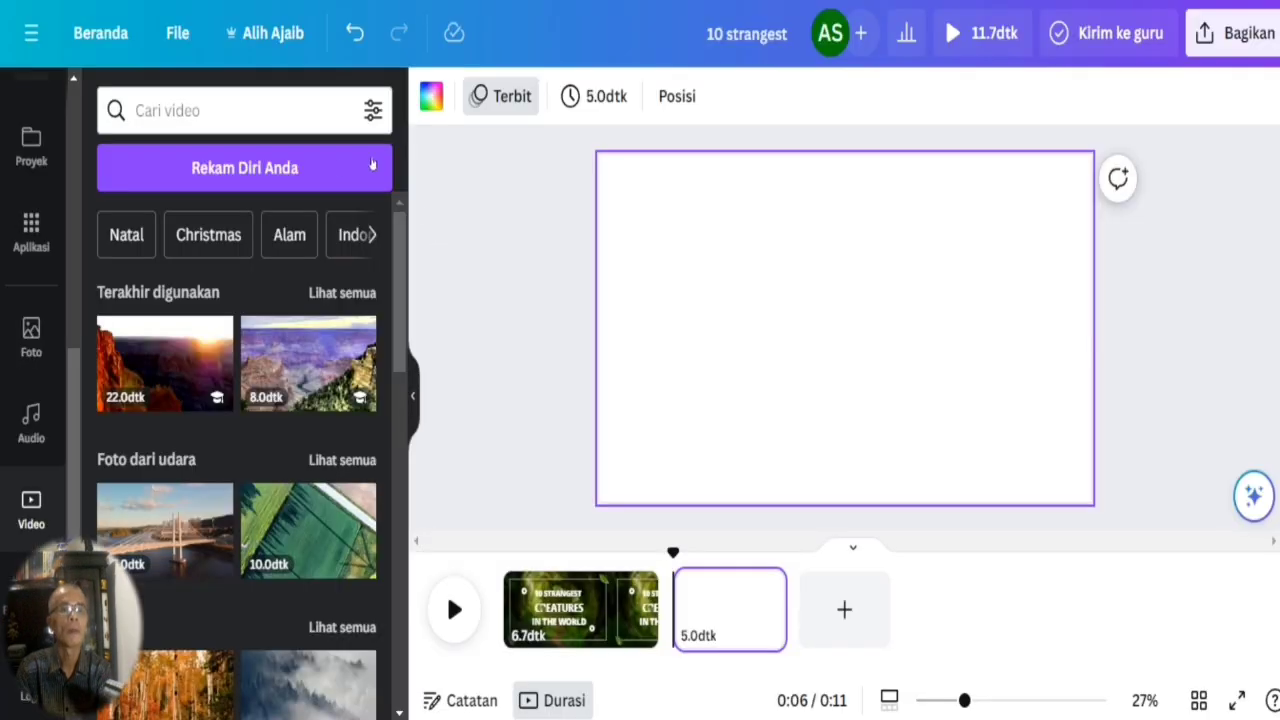
{"action": "left_click", "coordinate": [214, 115]}
{"action": "type", "text": "fascinating journey"}
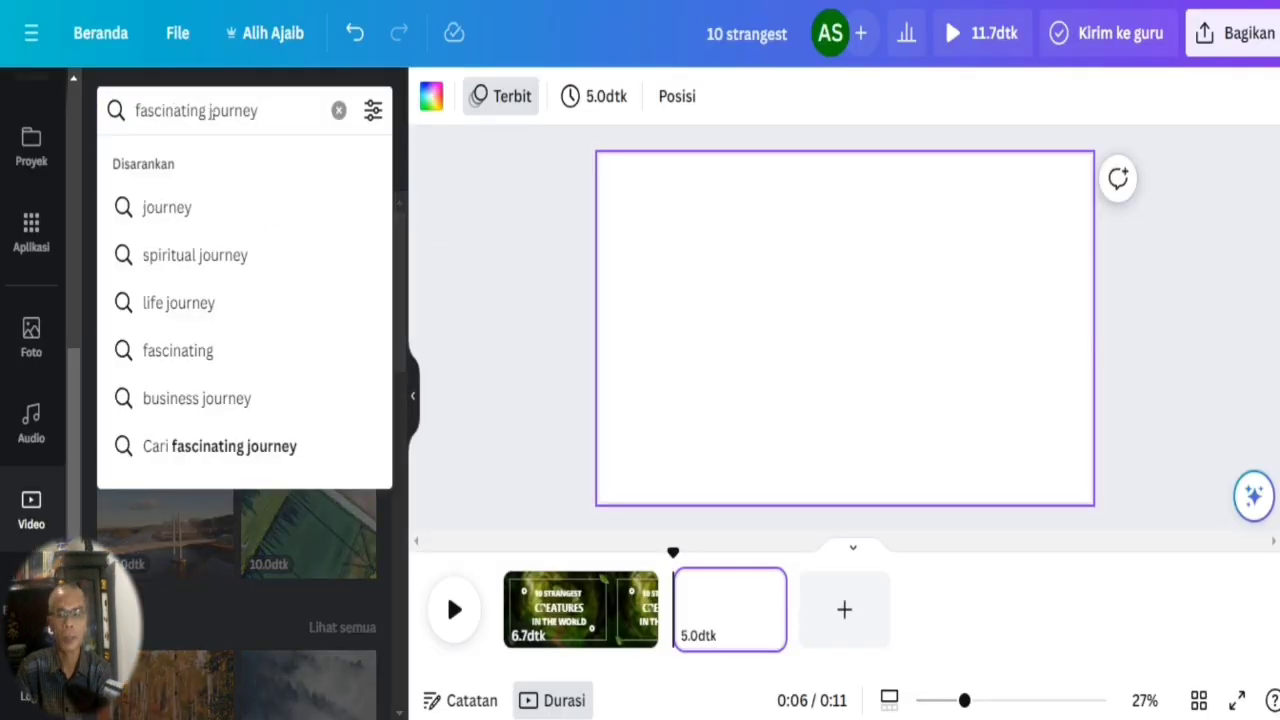
{"action": "key", "text": "Return"}
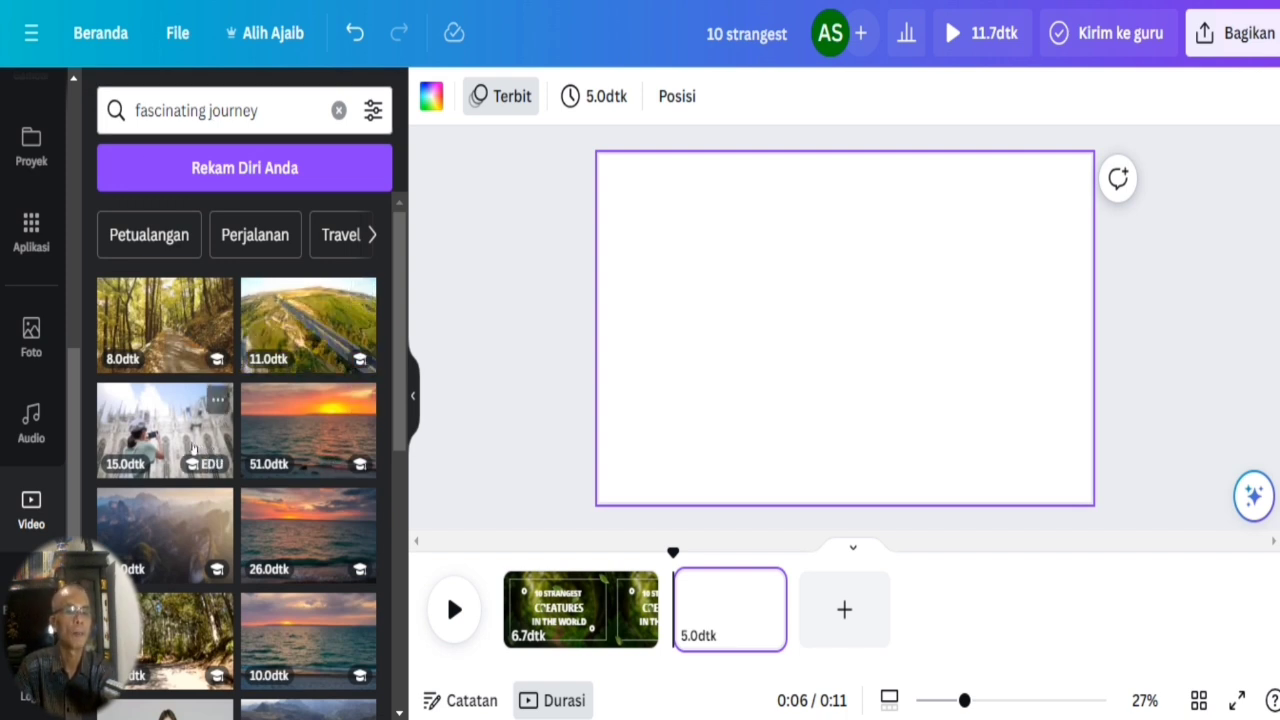
Insert the 15-second misty mountain video on page 2 and set it as the page background.
{"action": "left_click_drag", "start_coordinate": [395, 313], "coordinate": [398, 378]}
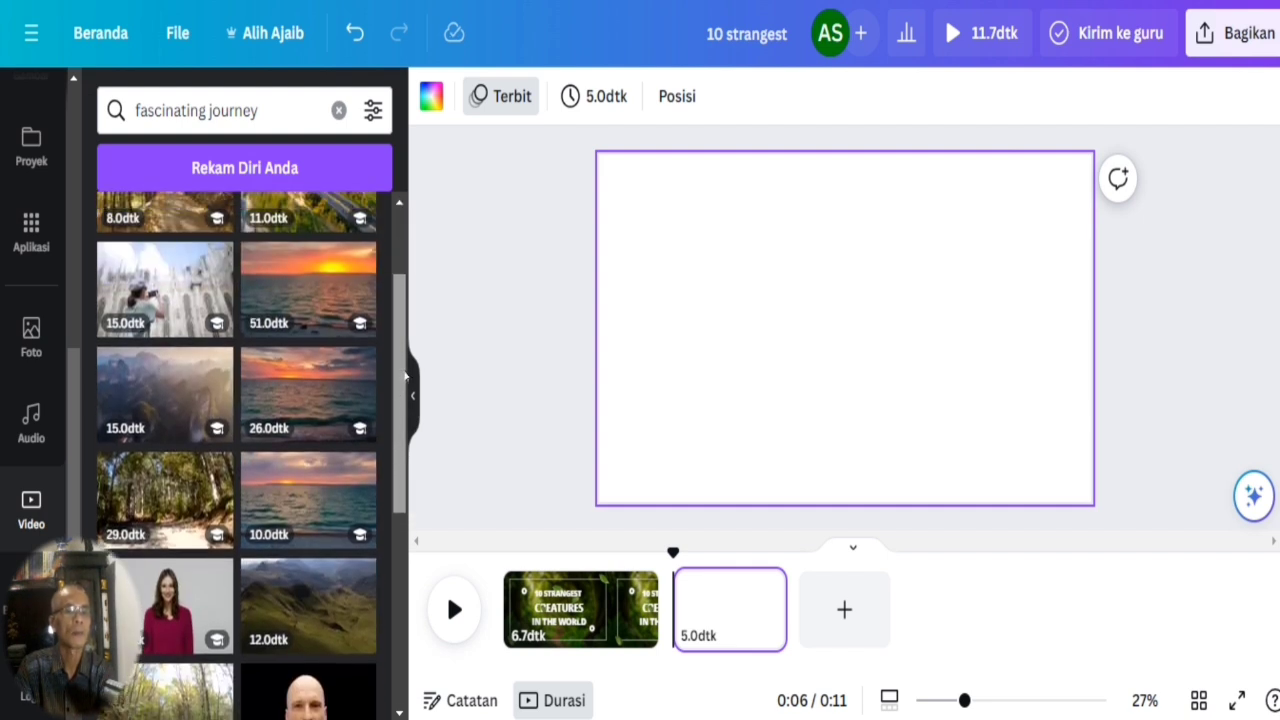
{"action": "left_click", "coordinate": [148, 393]}
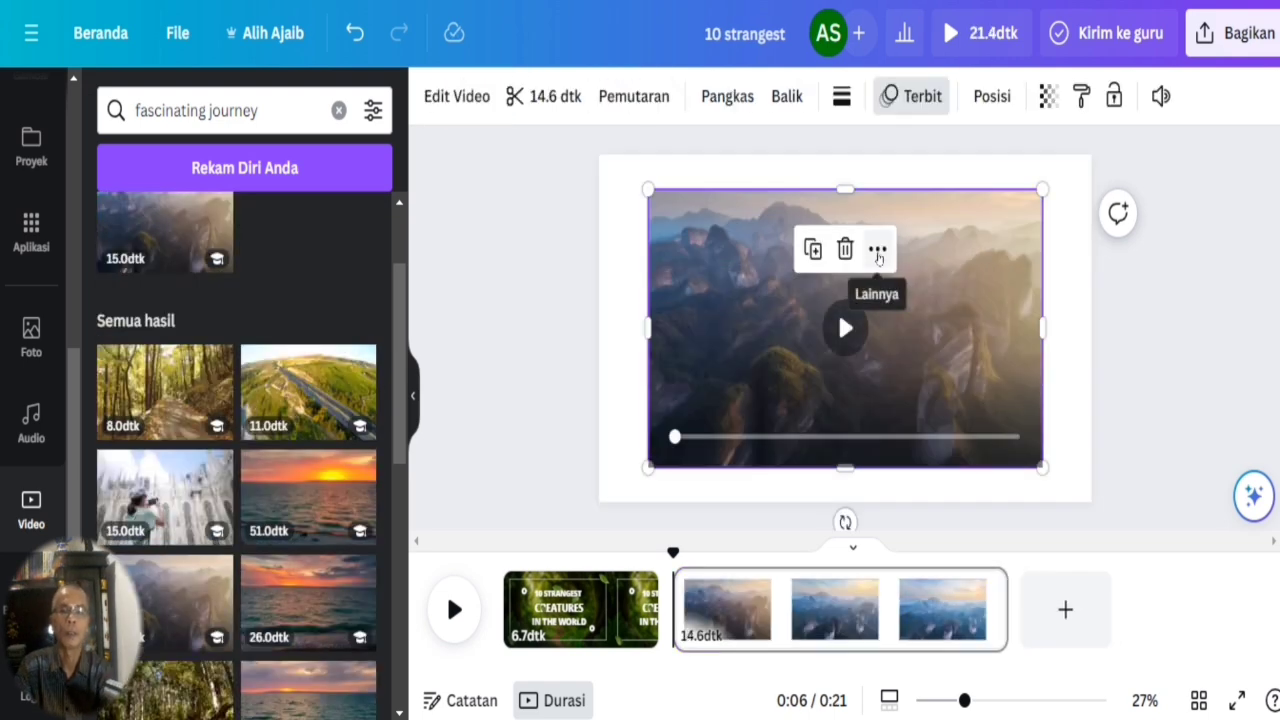
{"action": "left_click", "coordinate": [877, 249]}
{"action": "left_click", "coordinate": [925, 710]}
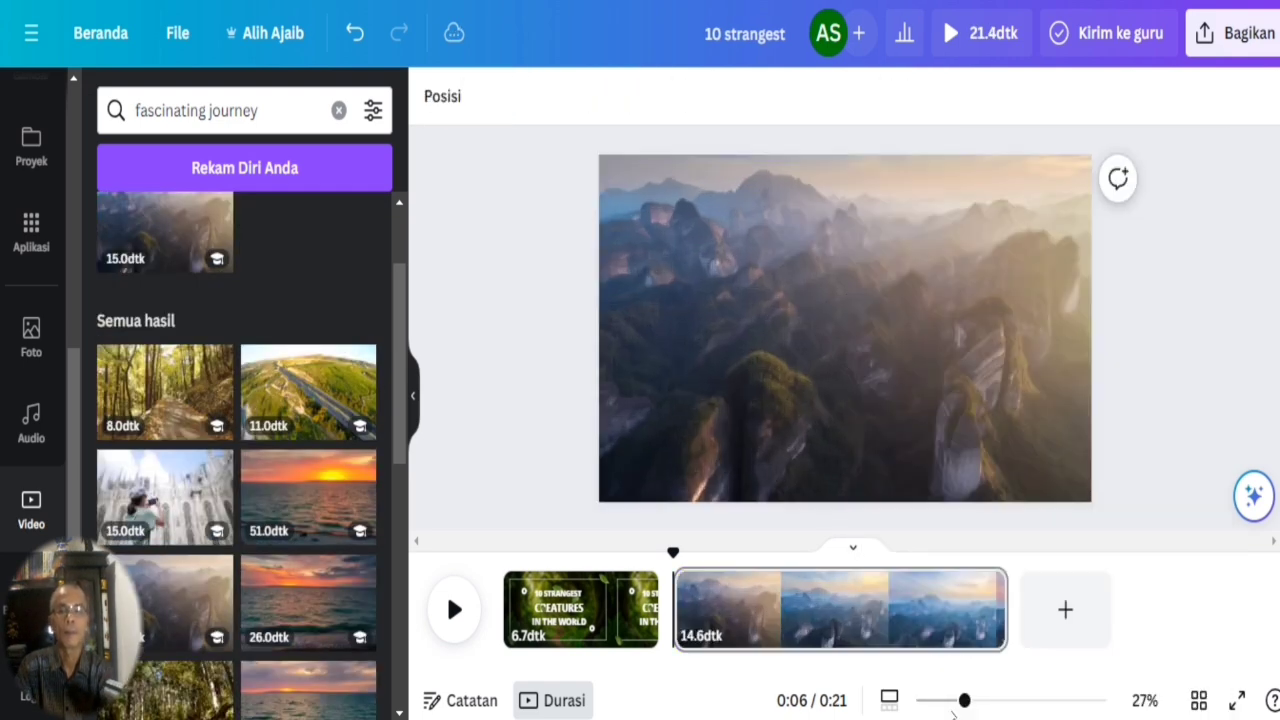
Try to lengthen the mountain clip on the timeline and delete it from page 2.
{"action": "left_click", "coordinate": [914, 604]}
{"action": "left_click_drag", "start_coordinate": [1004, 611], "coordinate": [1066, 620]}
{"action": "left_click", "coordinate": [858, 596]}
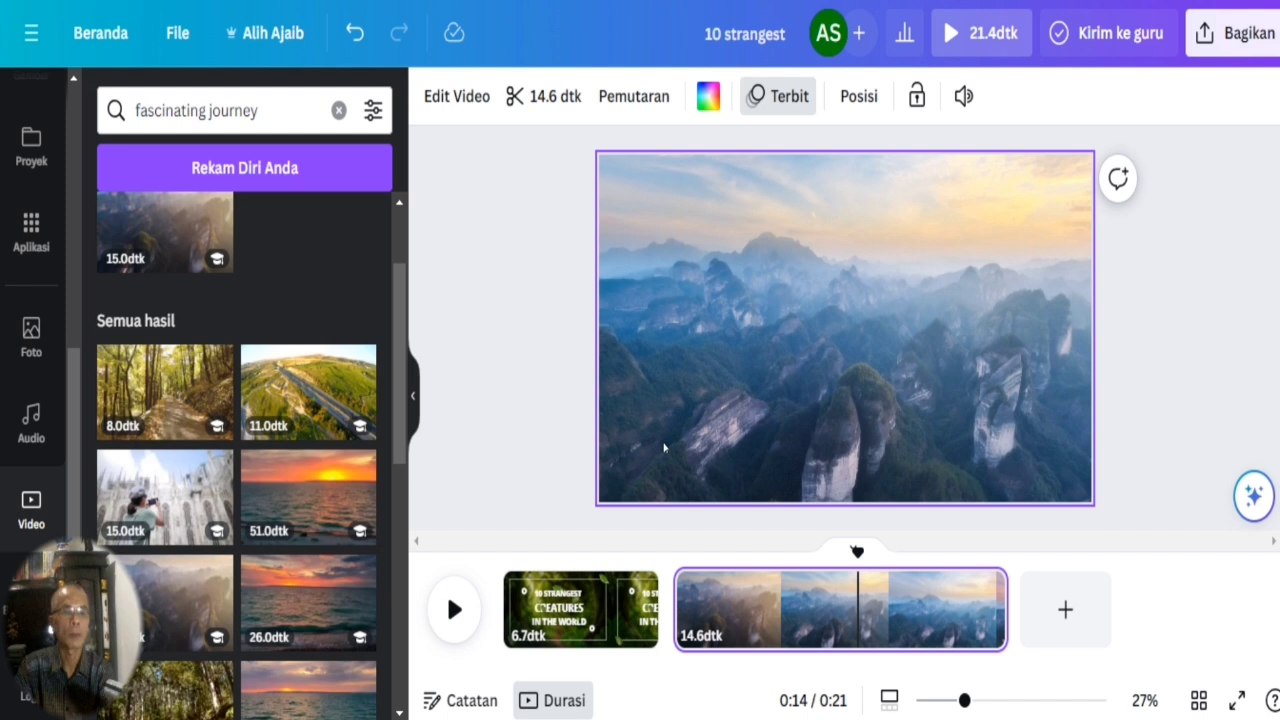
{"action": "left_click_drag", "start_coordinate": [400, 418], "coordinate": [399, 498]}
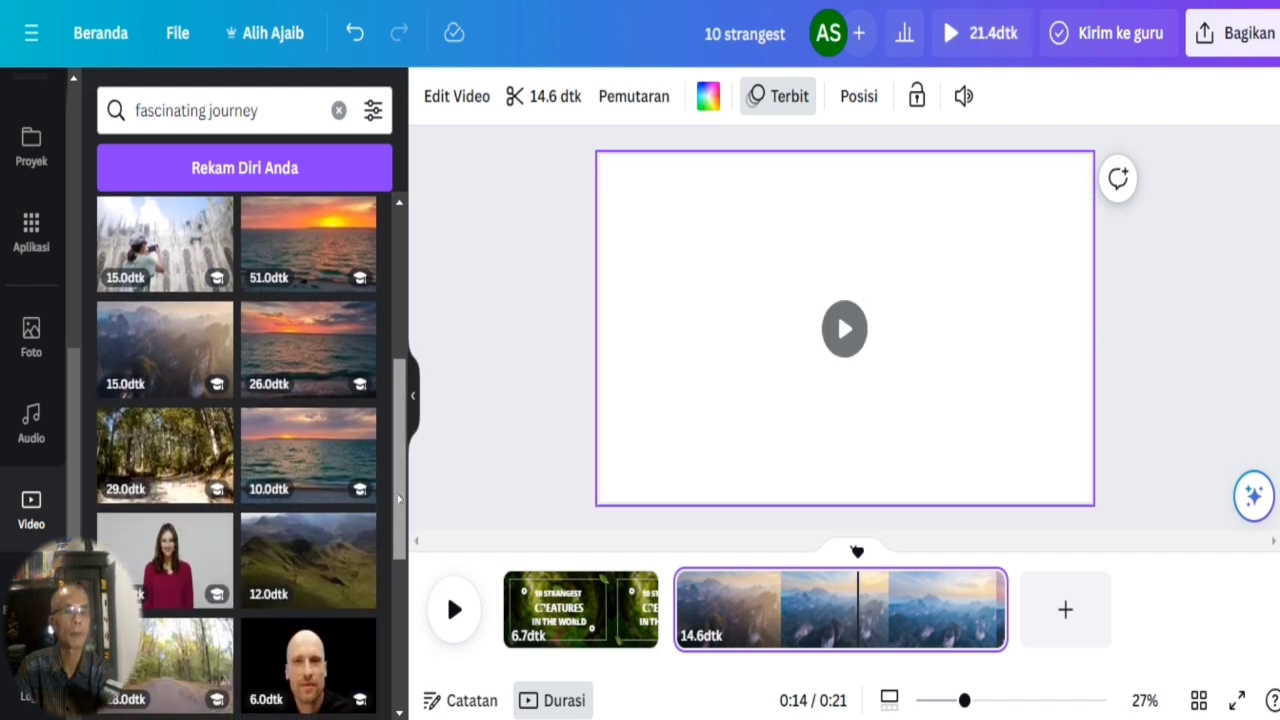
{"action": "left_click", "coordinate": [708, 410]}
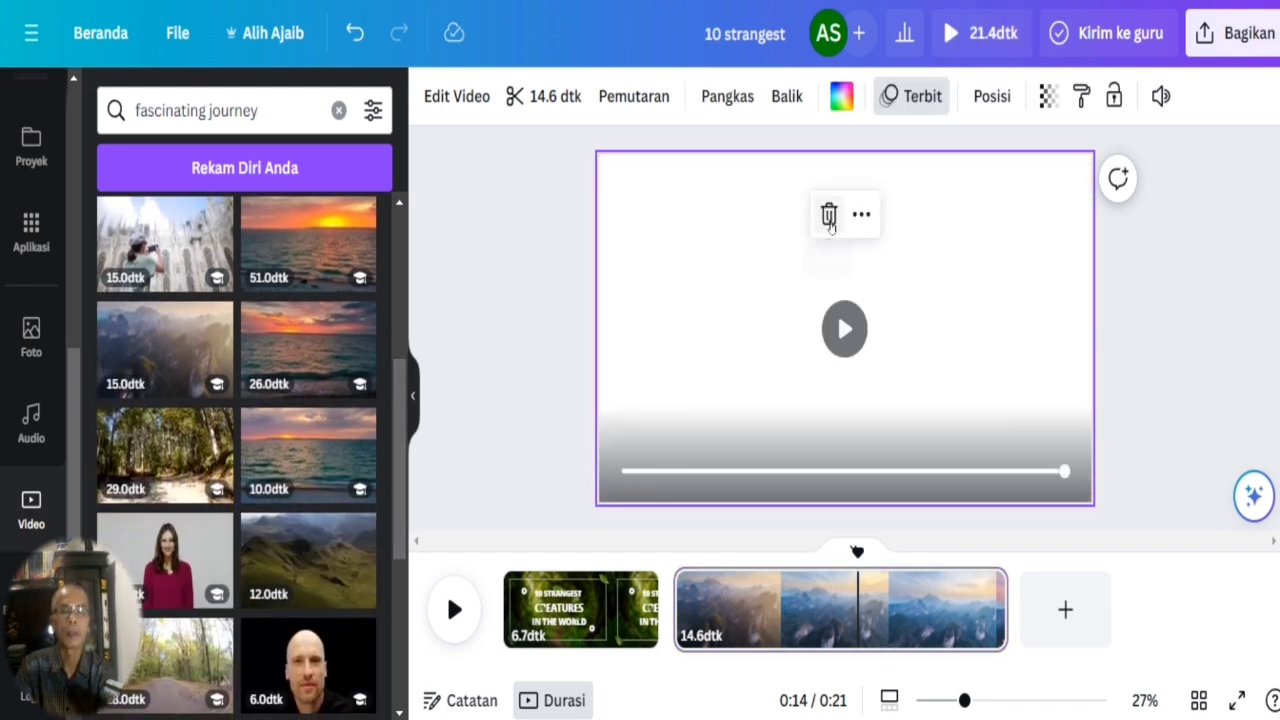
{"action": "left_click", "coordinate": [829, 215]}
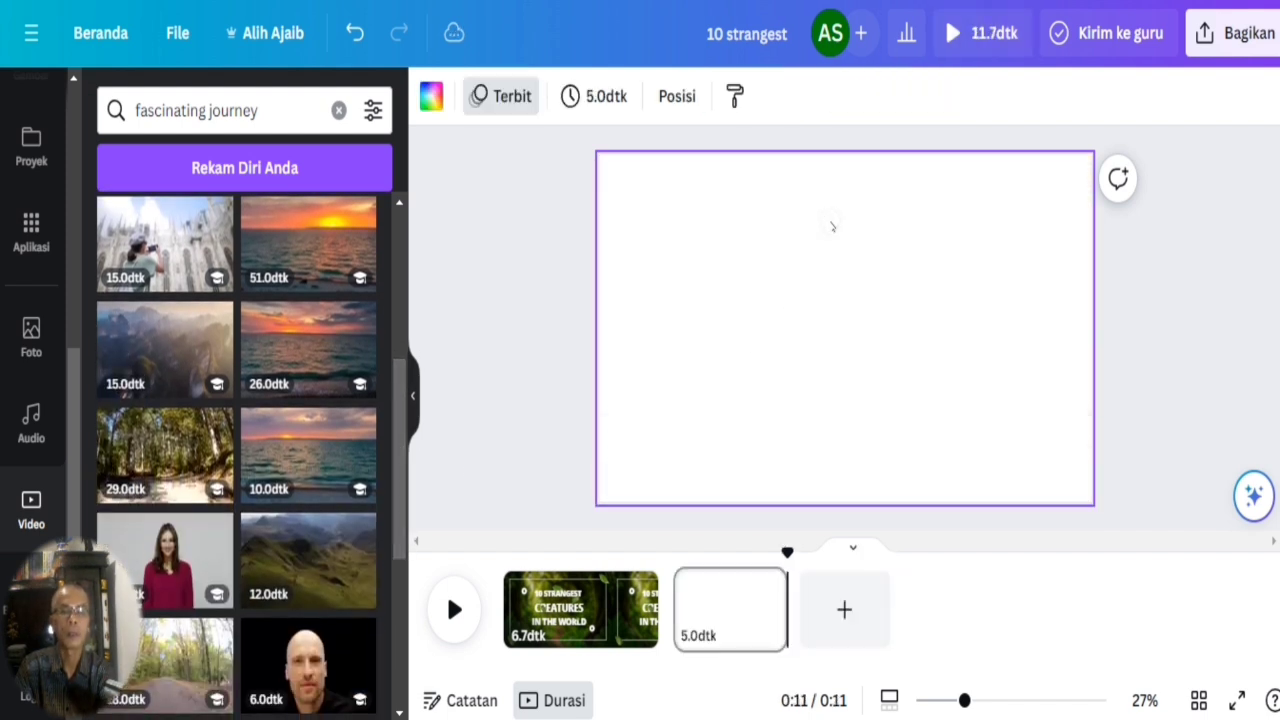
Insert the 26-second ocean sunset video on page 2 and set it as the page background.
{"action": "left_click", "coordinate": [290, 335]}
{"action": "left_click", "coordinate": [877, 249]}
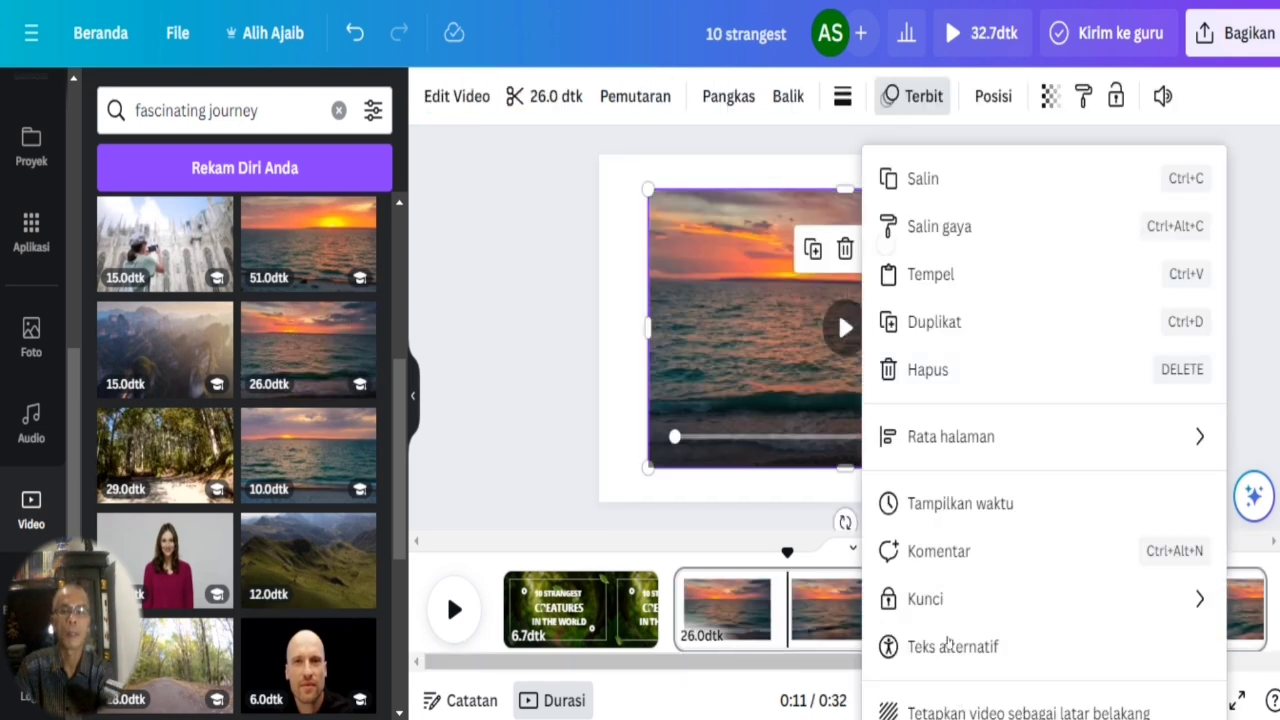
{"action": "left_click", "coordinate": [958, 708]}
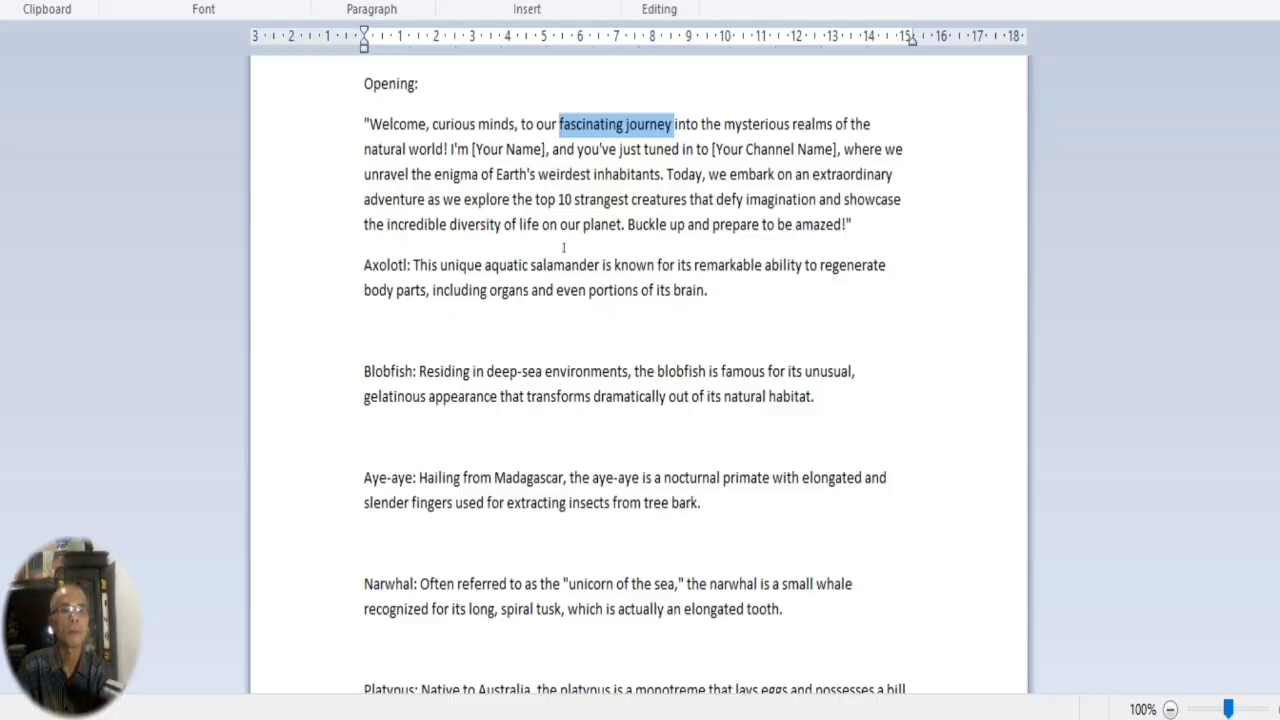
Replace the [Your Channel Name] placeholder and its comma in the WordPad opening paragraph with "Asti Media".
{"action": "left_click", "coordinate": [559, 225]}
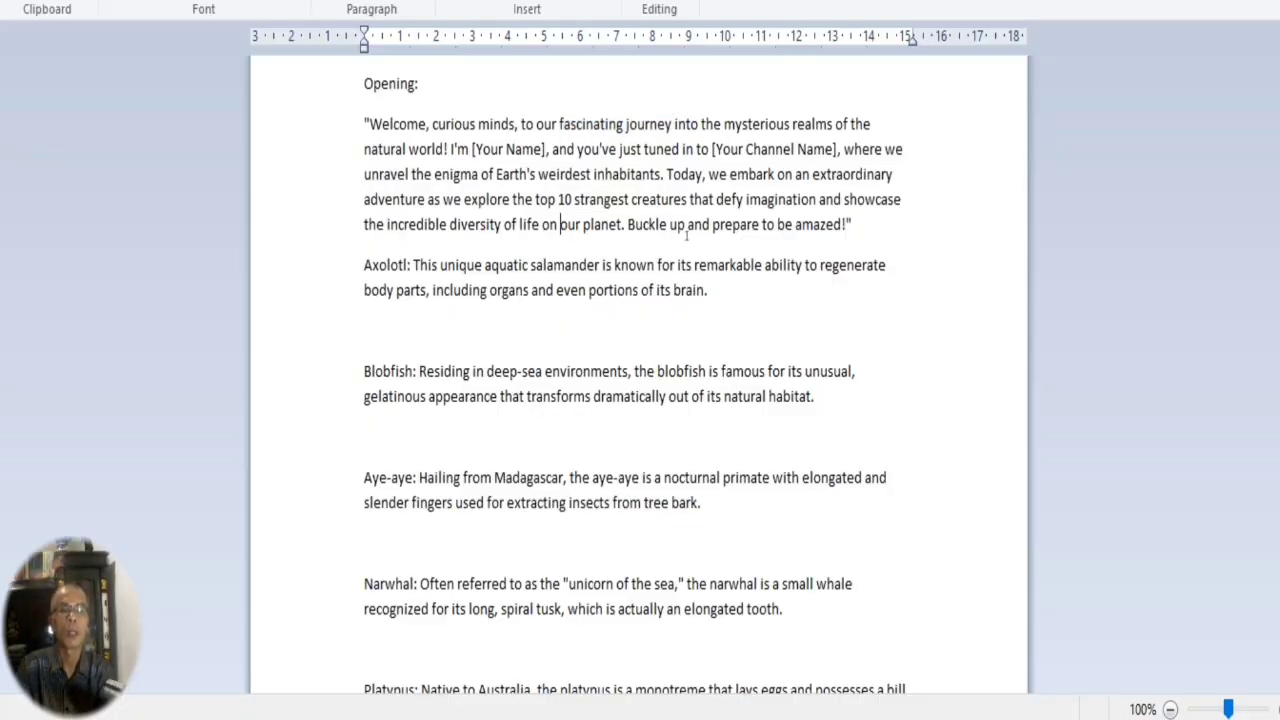
{"action": "left_click_drag", "start_coordinate": [853, 224], "coordinate": [360, 125]}
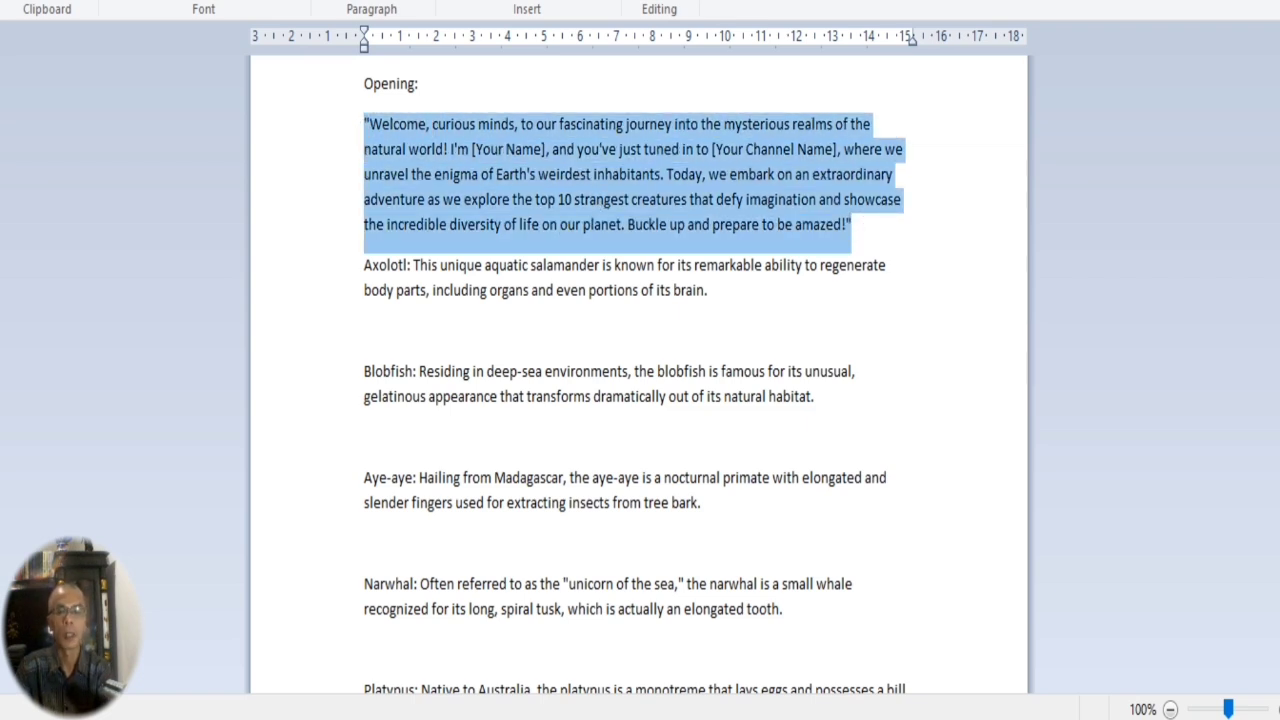
{"action": "left_click", "coordinate": [724, 224]}
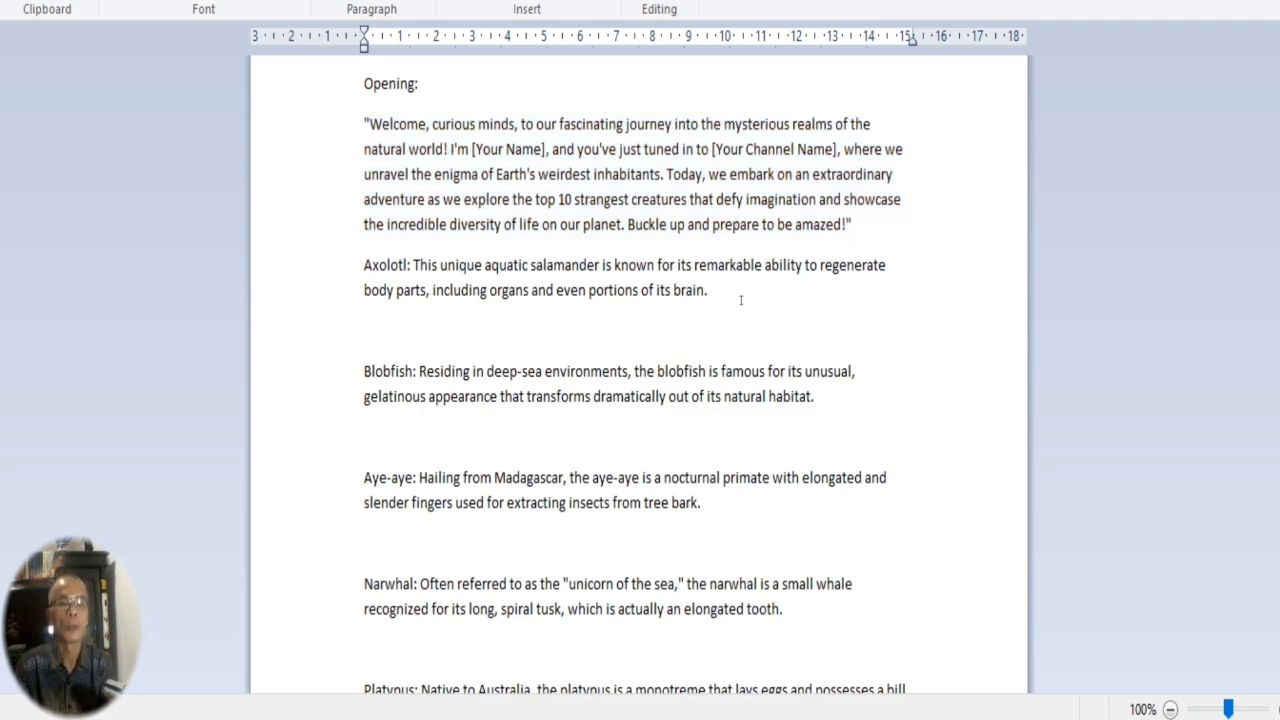
{"action": "left_click_drag", "start_coordinate": [796, 148], "coordinate": [716, 149]}
{"action": "left_click", "coordinate": [722, 148]}
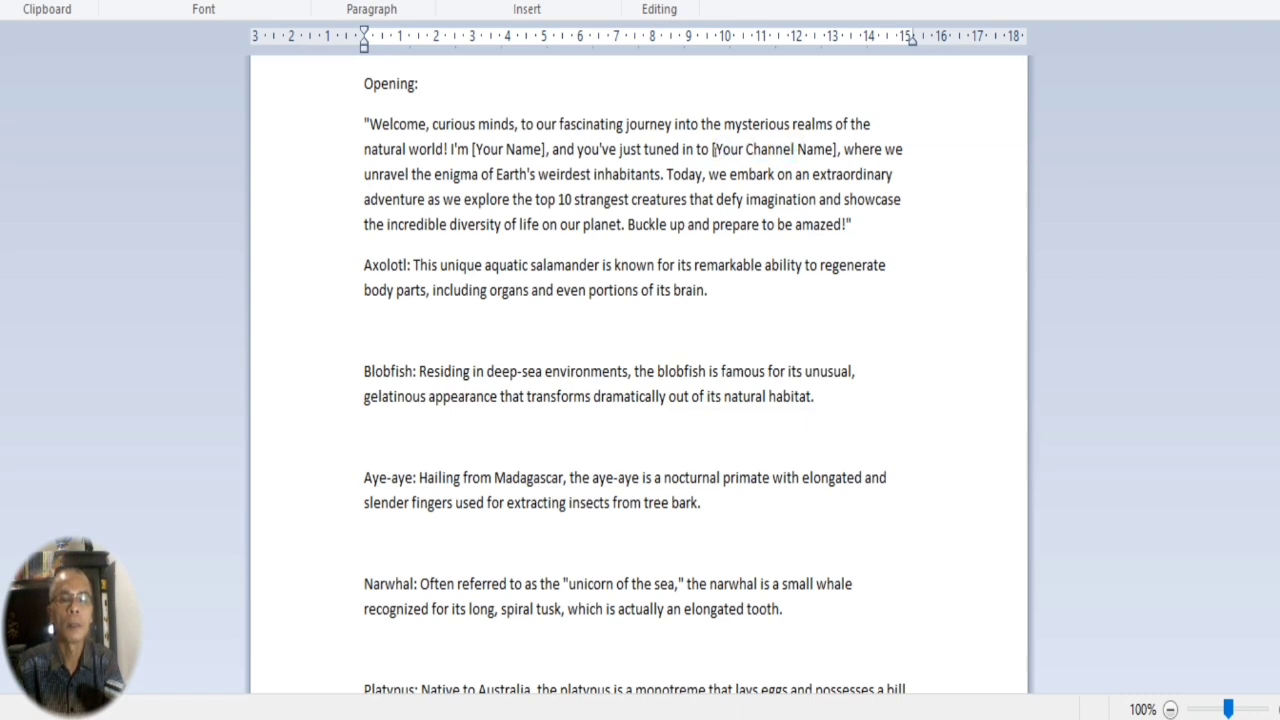
{"action": "key", "text": "BackSpace"}
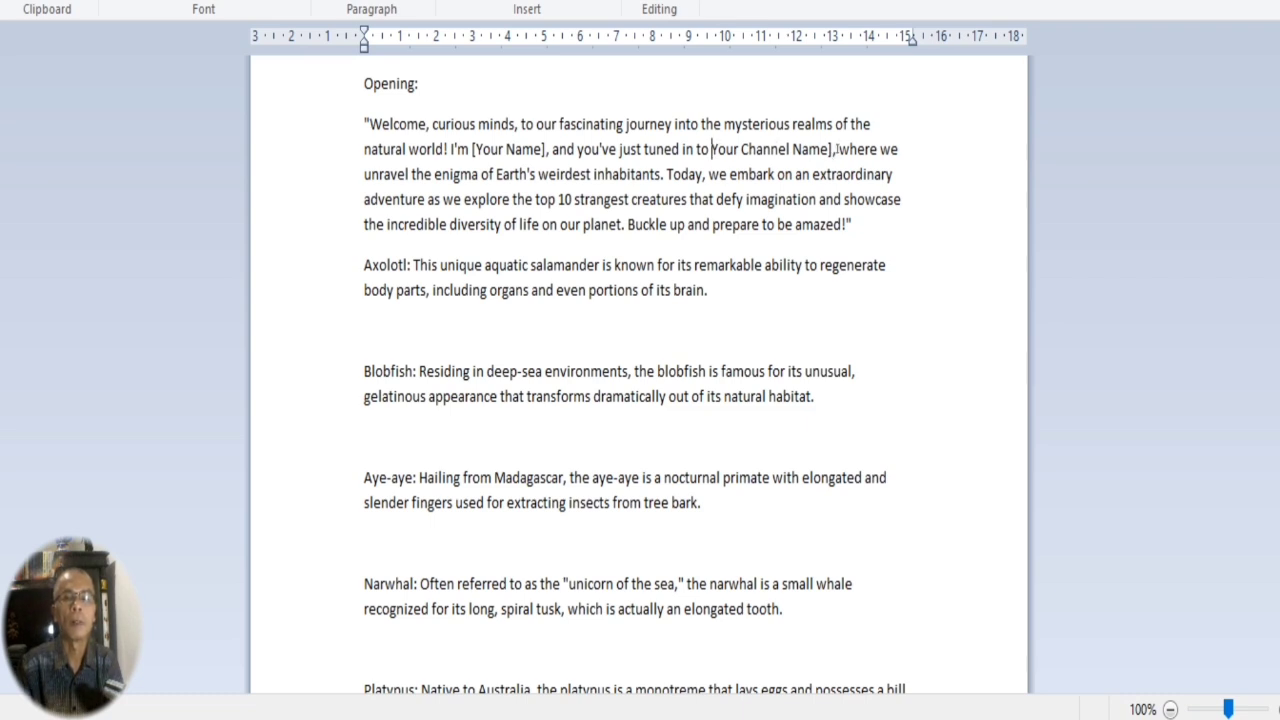
{"action": "left_click_drag", "start_coordinate": [836, 148], "coordinate": [714, 150]}
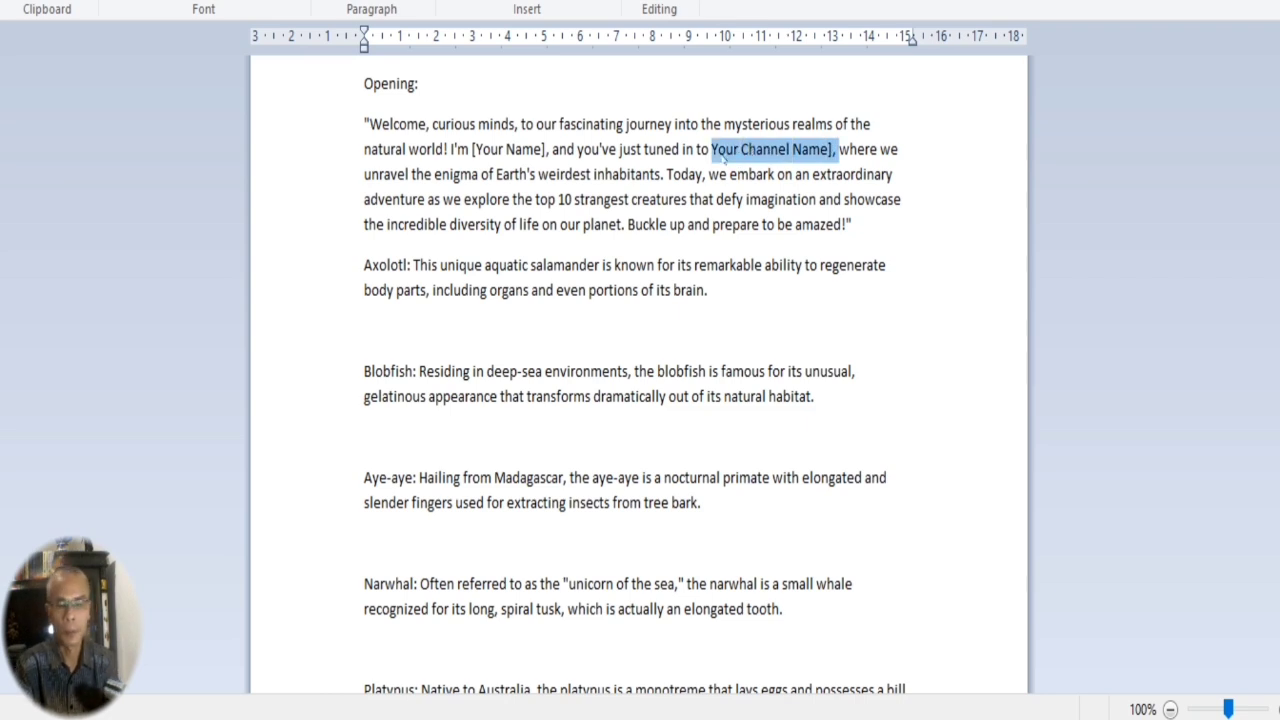
{"action": "type", "text": "Asti Media"}
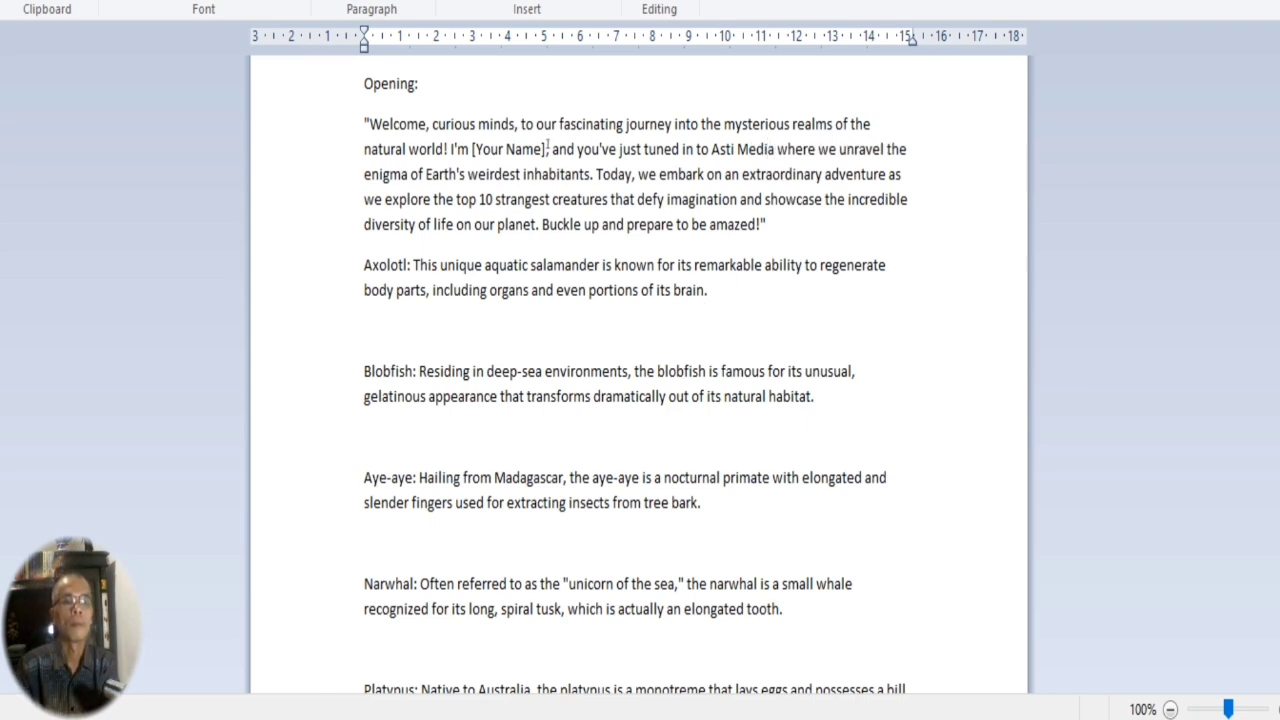
Replace the [Your Name] placeholder and its comma in the opening paragraph with "Admin Of Asti Media,".
{"action": "left_click_drag", "start_coordinate": [473, 153], "coordinate": [549, 150]}
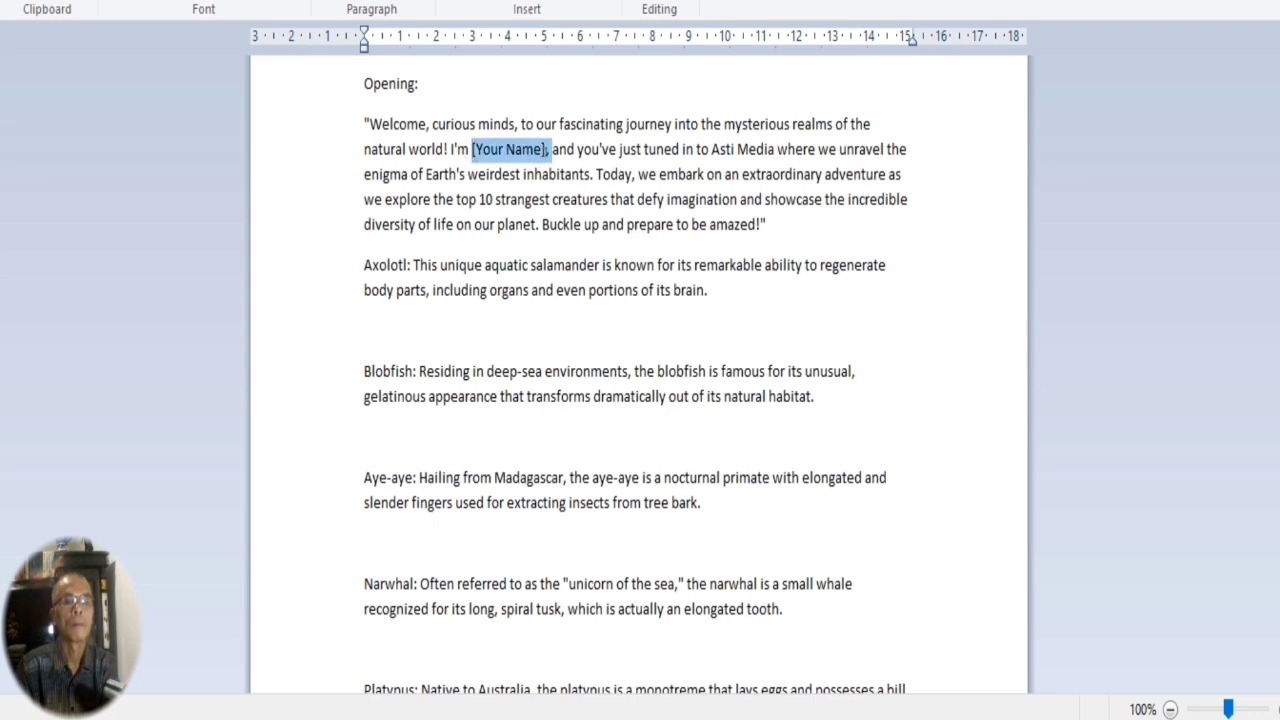
{"action": "key", "text": "Delete"}
{"action": "type", "text": "Admin Of Asti Media,"}
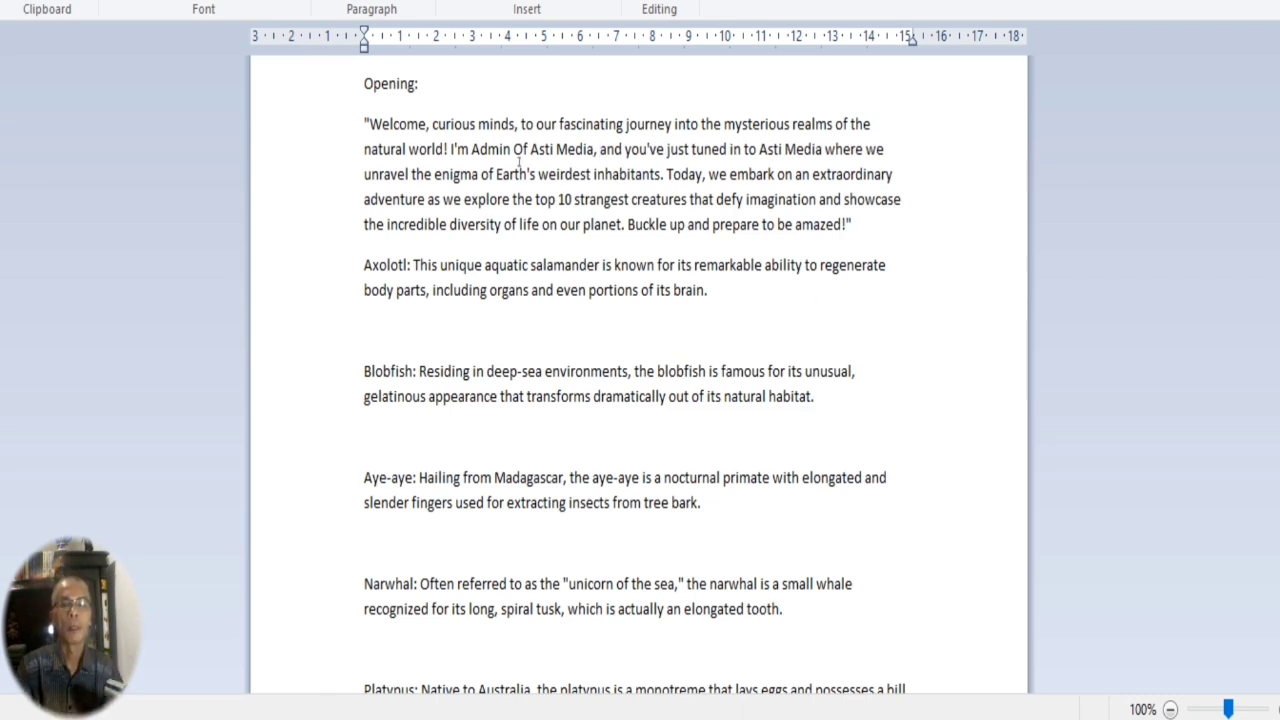
Copy the entire opening paragraph from the script and switch to Canva's text options.
{"action": "left_click", "coordinate": [369, 124]}
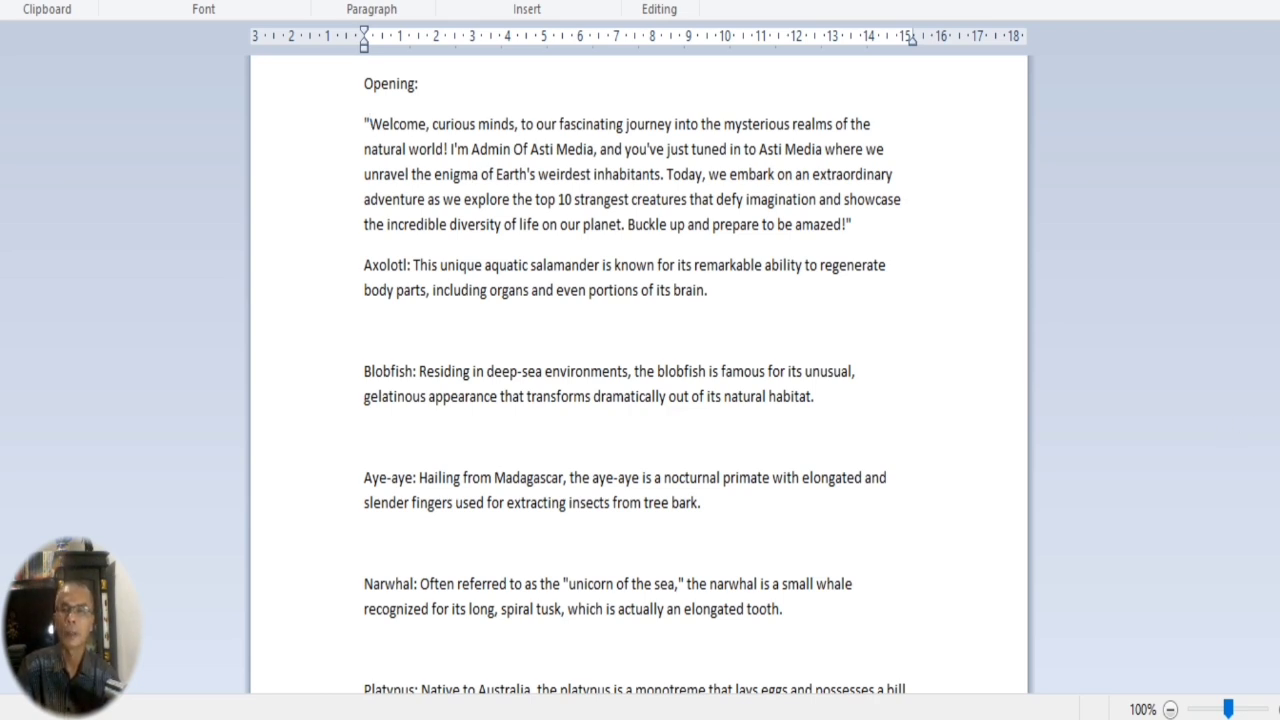
{"action": "left_click_drag", "start_coordinate": [348, 125], "coordinate": [374, 240]}
{"action": "right_click", "coordinate": [487, 196]}
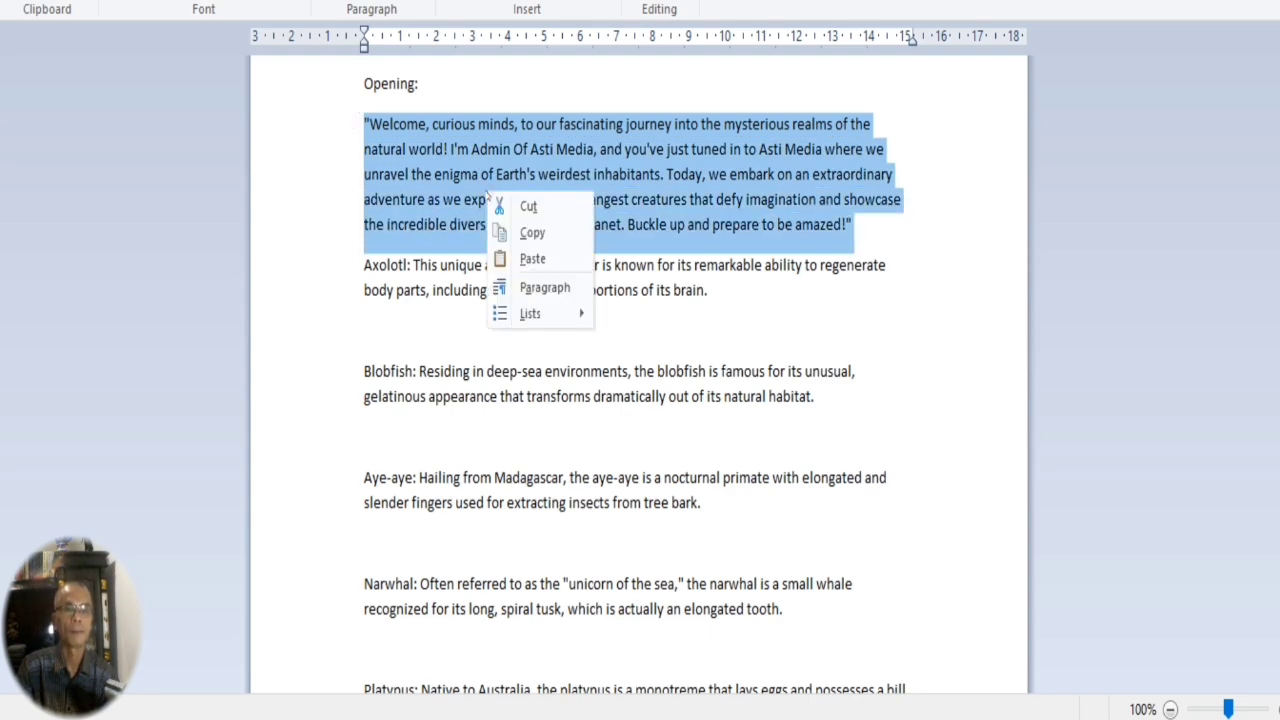
{"action": "left_click", "coordinate": [536, 236]}
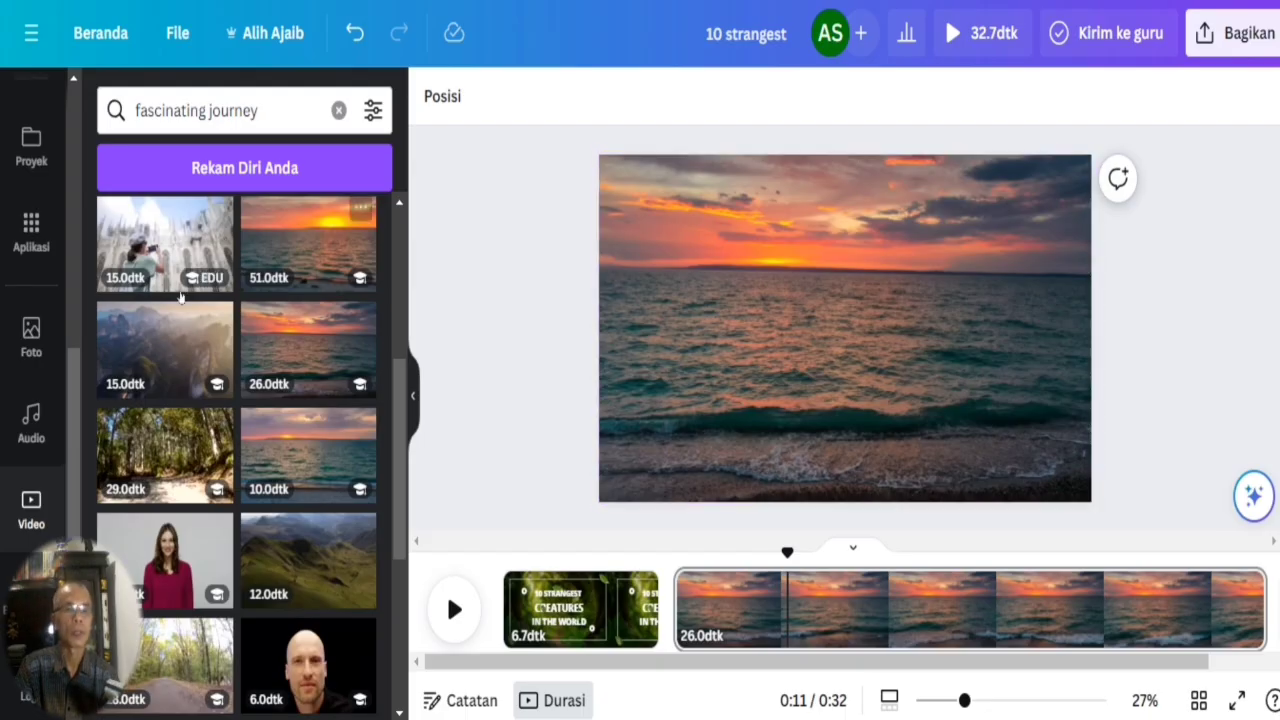
{"action": "scroll", "coordinate": [82, 226], "scroll_direction": "up", "scroll_amount": 1}
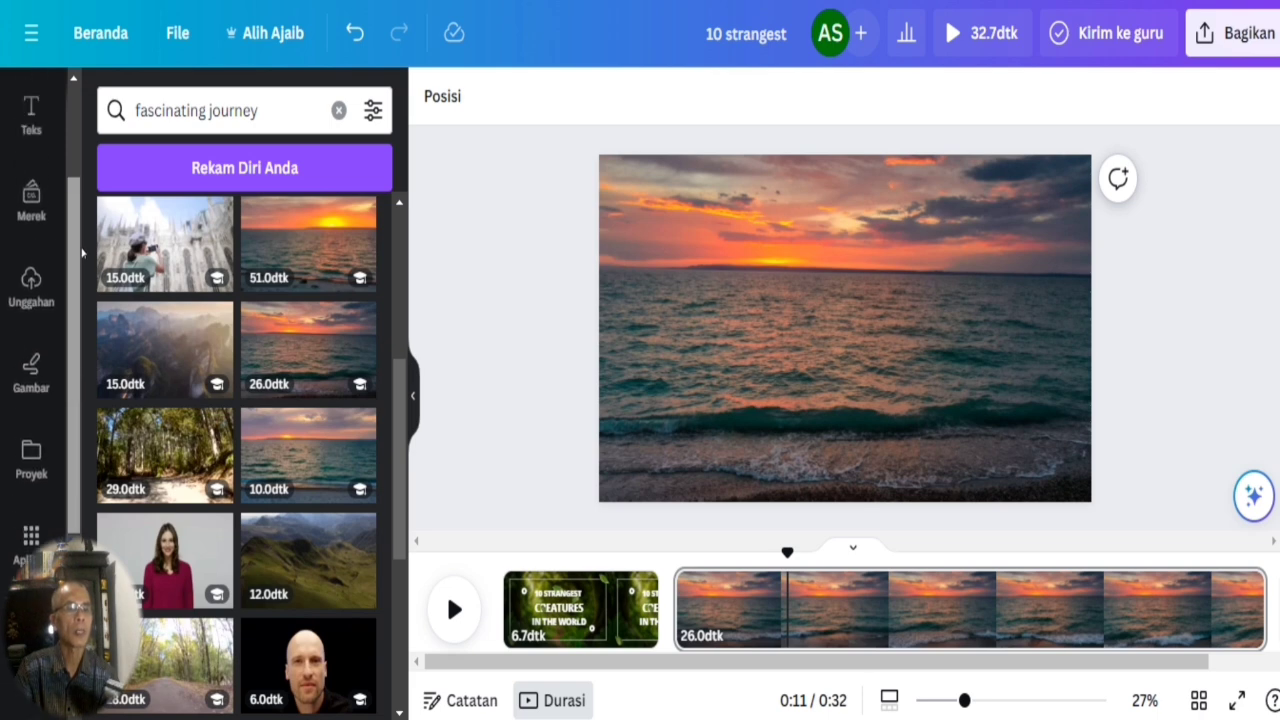
{"action": "scroll", "coordinate": [77, 253], "scroll_direction": "up", "scroll_amount": 2}
{"action": "left_click", "coordinate": [31, 240]}
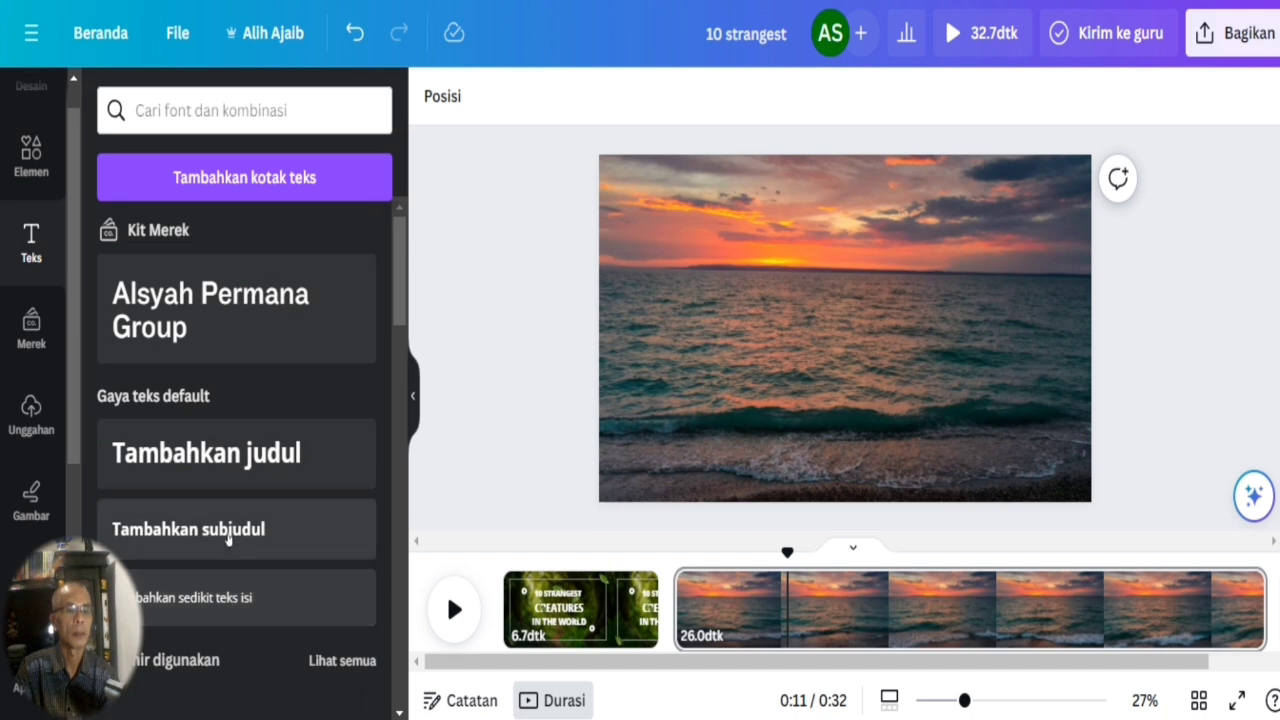
Try the copied opening paragraph as a subheading on page 2 with a smaller font size, and delete that text box.
{"action": "key", "text": "ctrl+v"}
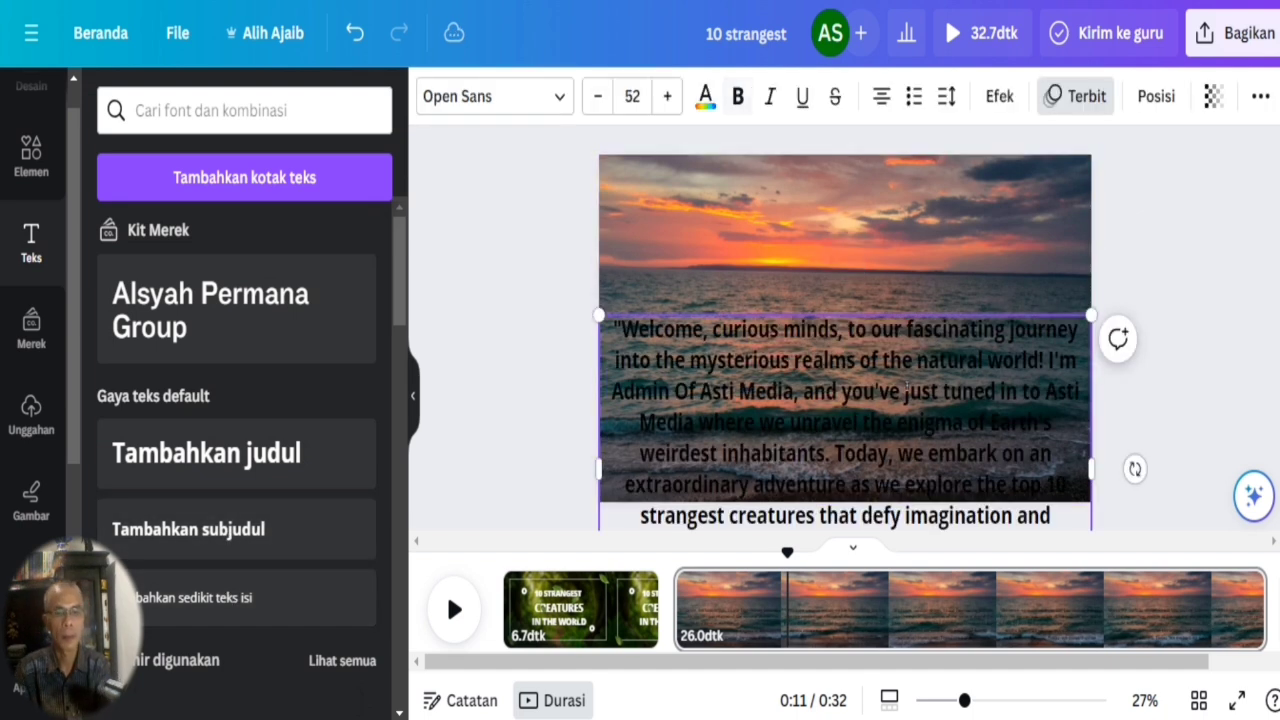
{"action": "left_click", "coordinate": [598, 97]}
{"action": "triple_click", "coordinate": [598, 98]}
{"action": "triple_click", "coordinate": [598, 98]}
{"action": "triple_click", "coordinate": [598, 98]}
{"action": "left_click", "coordinate": [598, 98]}
{"action": "left_click", "coordinate": [777, 399]}
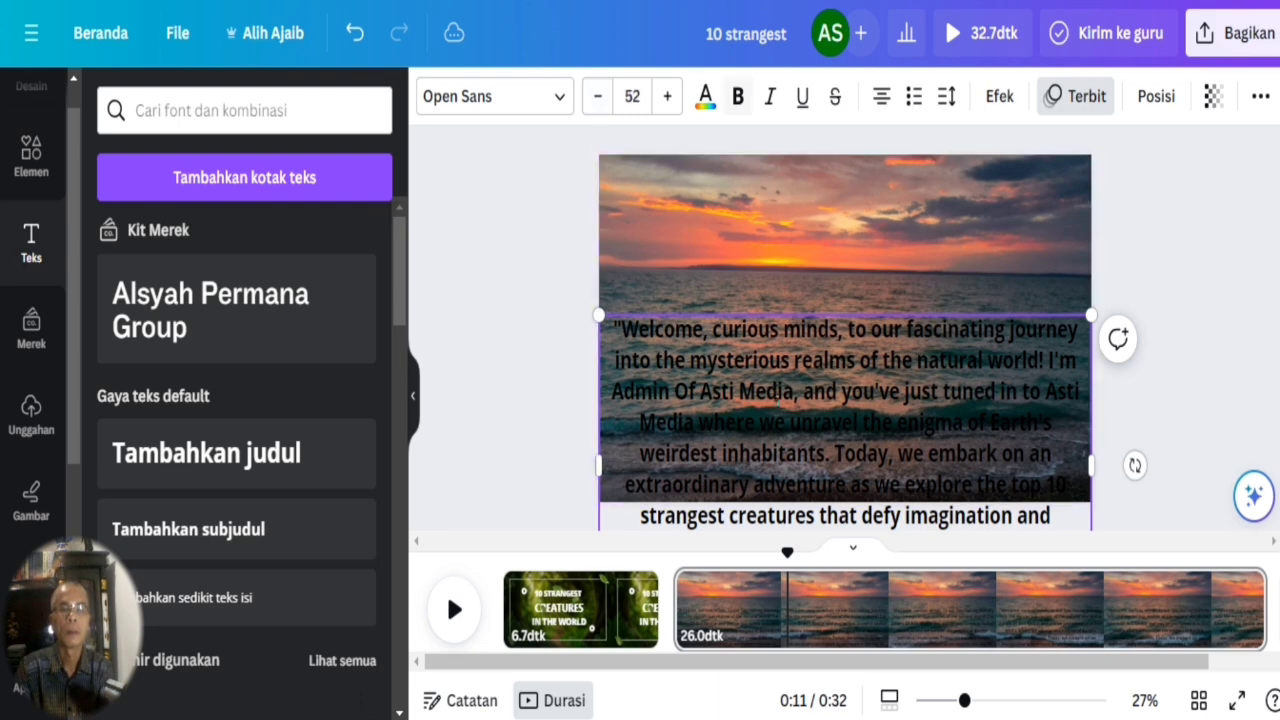
{"action": "key", "text": "ctrl+a"}
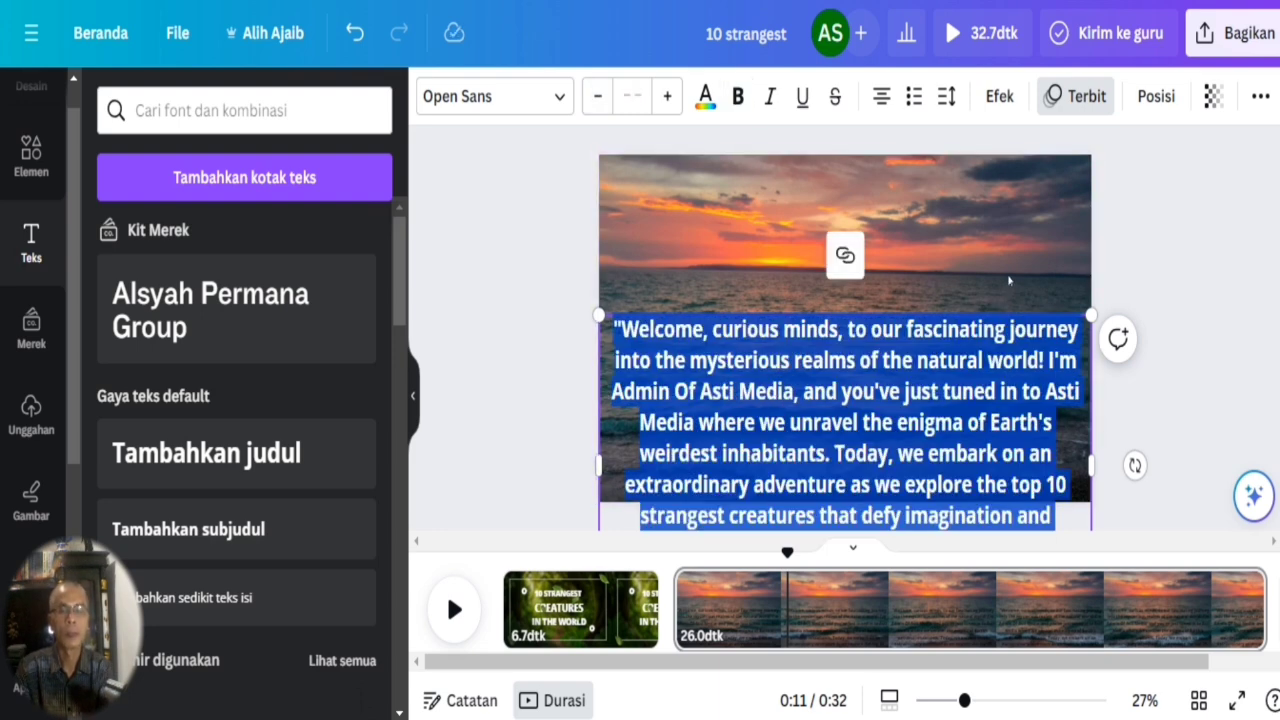
{"action": "key", "text": "Escape"}
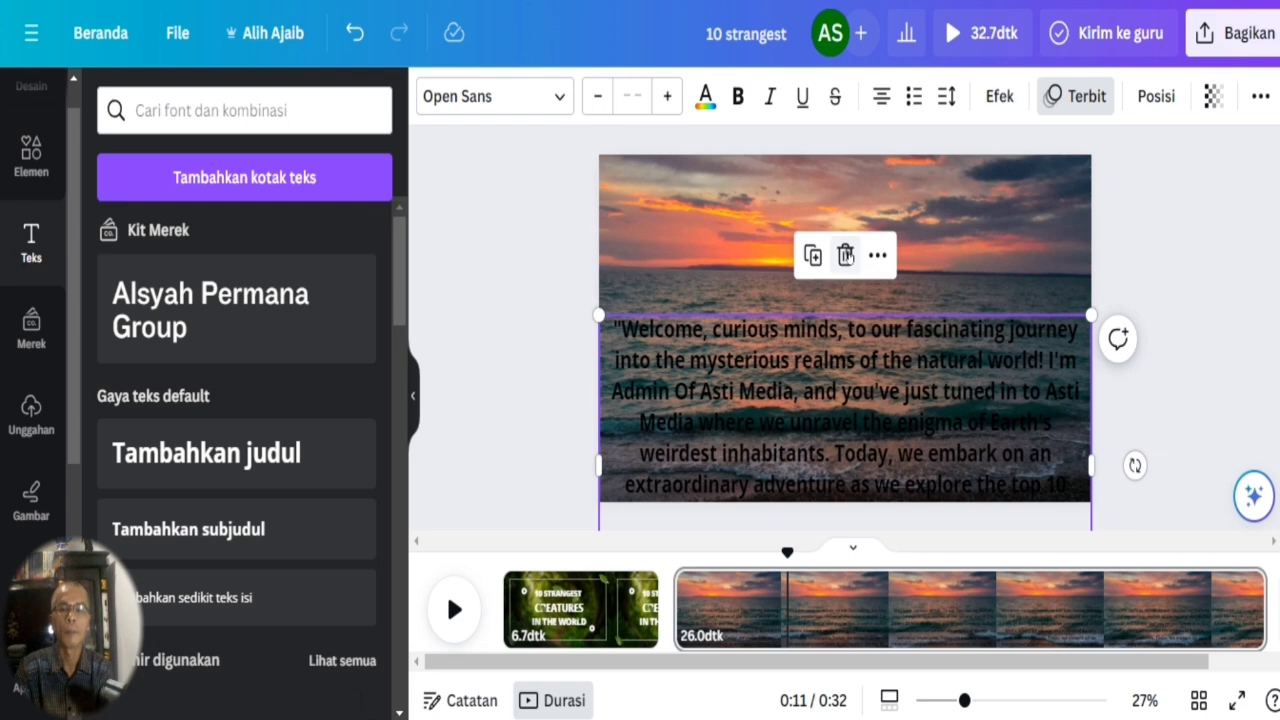
{"action": "left_click", "coordinate": [845, 255]}
Add the opening paragraph as body text on page 2, narrow its box and centre it horizontally over the lower half.
{"action": "left_click", "coordinate": [240, 598]}
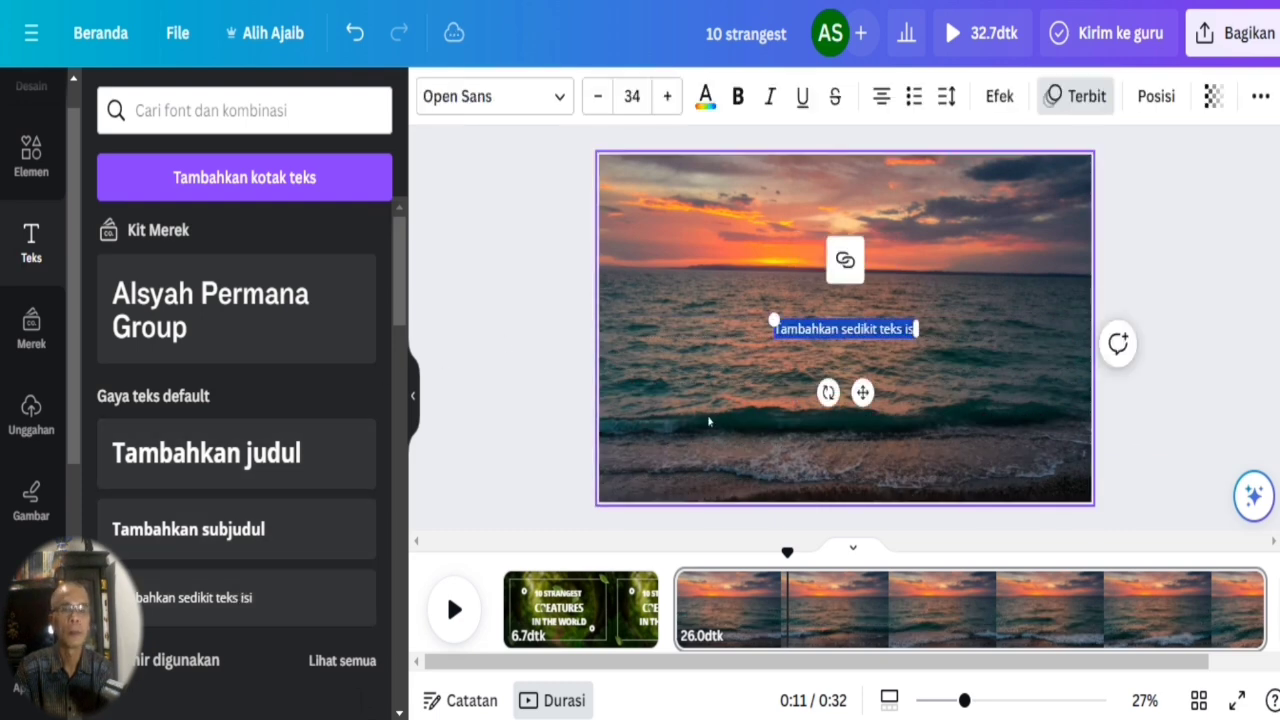
{"action": "key", "text": "ctrl+v"}
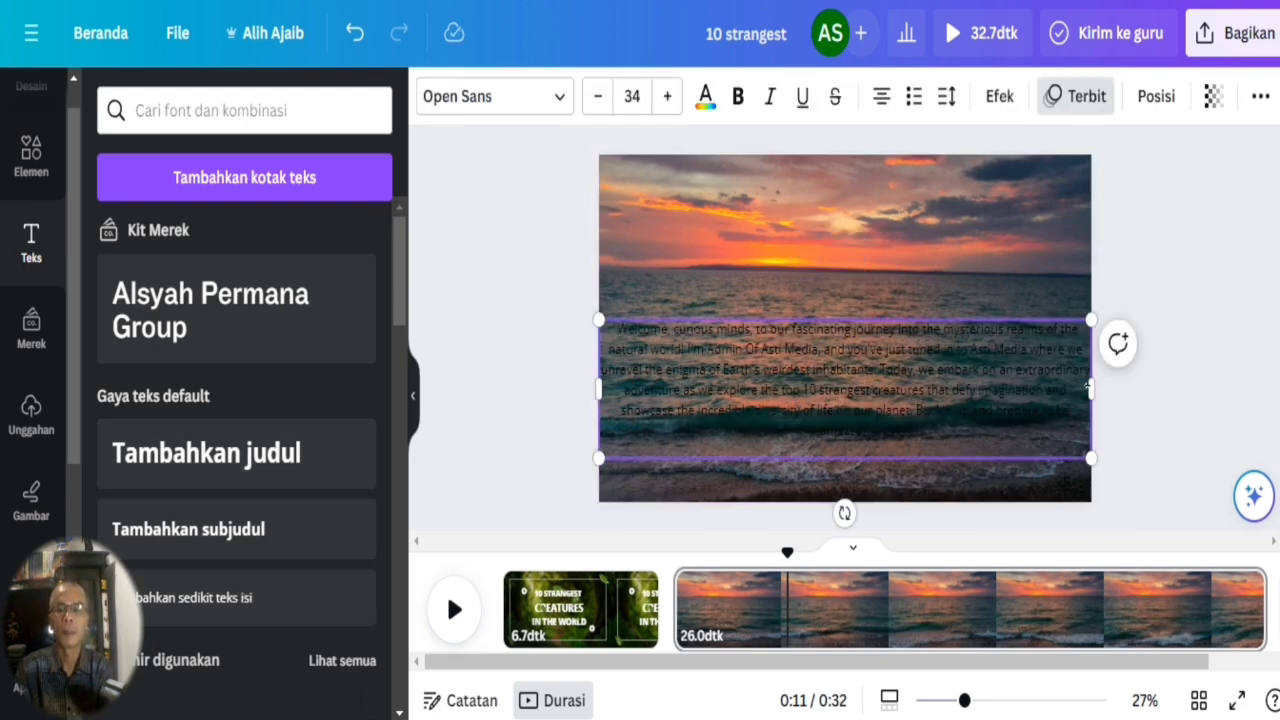
{"action": "left_click_drag", "start_coordinate": [1093, 388], "coordinate": [1032, 388]}
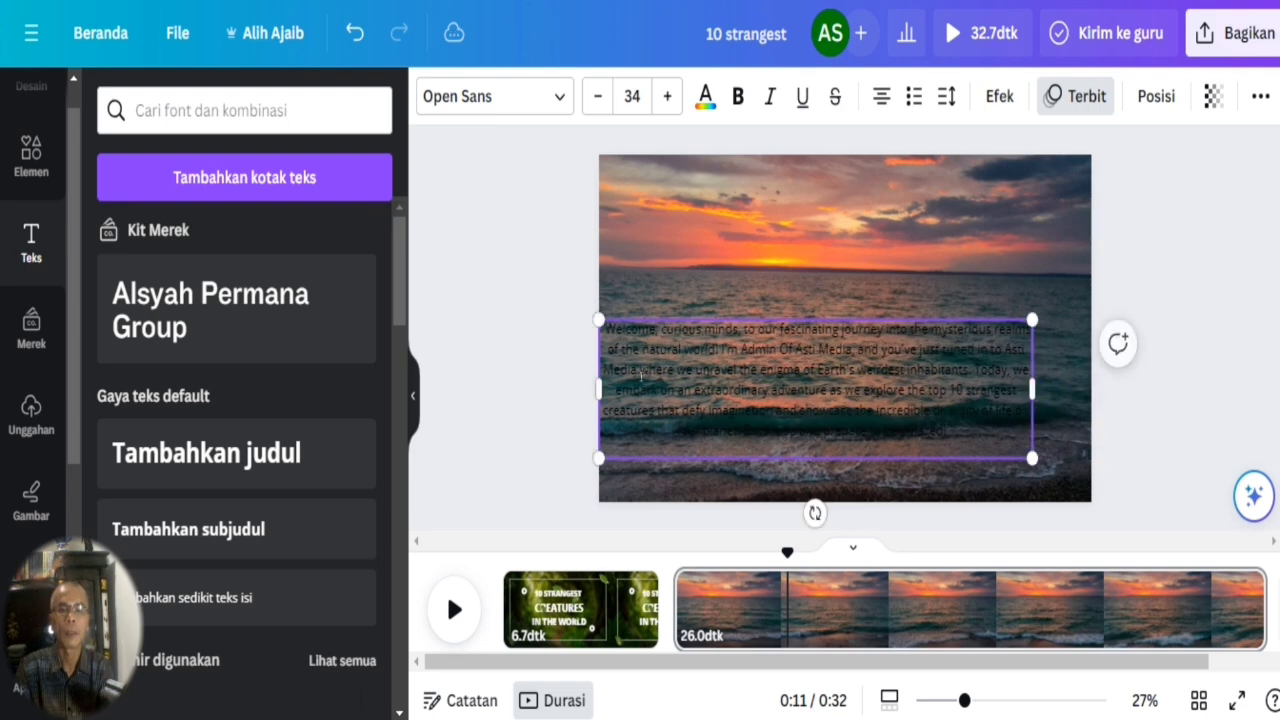
{"action": "left_click", "coordinate": [883, 365]}
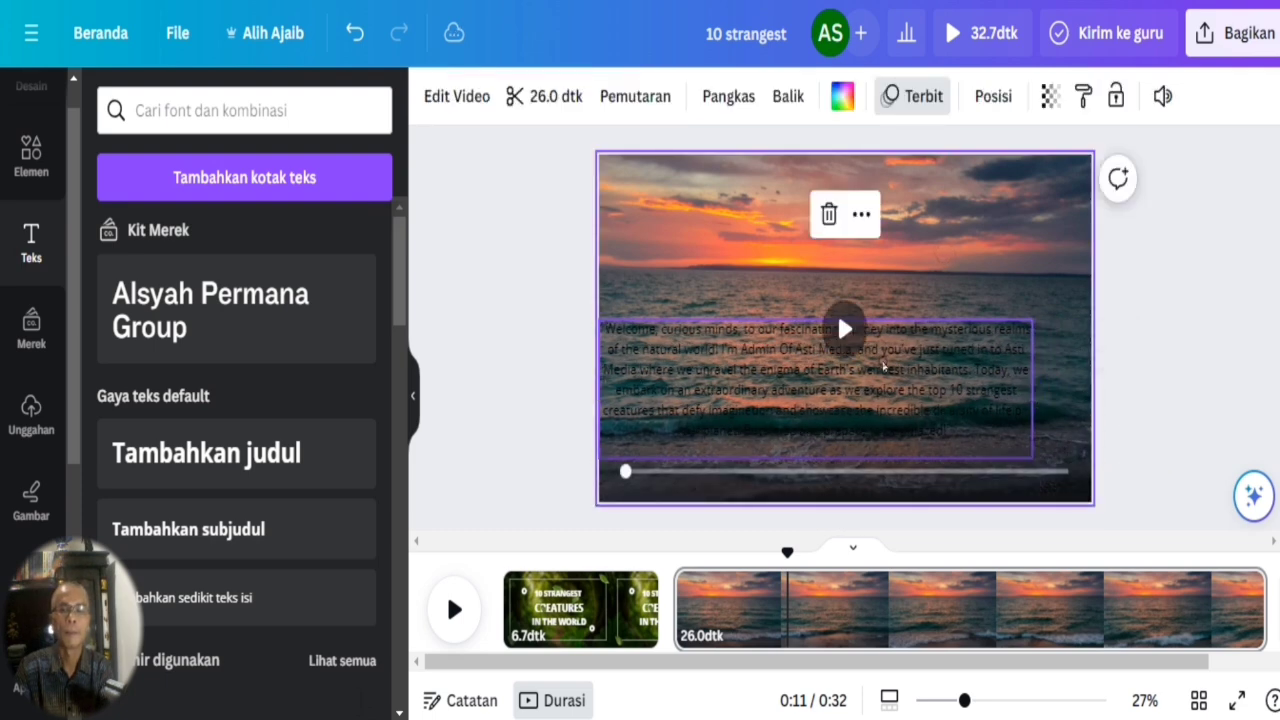
{"action": "mouse_move", "coordinate": [893, 362]}
{"action": "left_mouse_down"}
{"action": "mouse_move", "coordinate": [991, 351]}
{"action": "mouse_move", "coordinate": [909, 374]}
{"action": "left_mouse_up"}
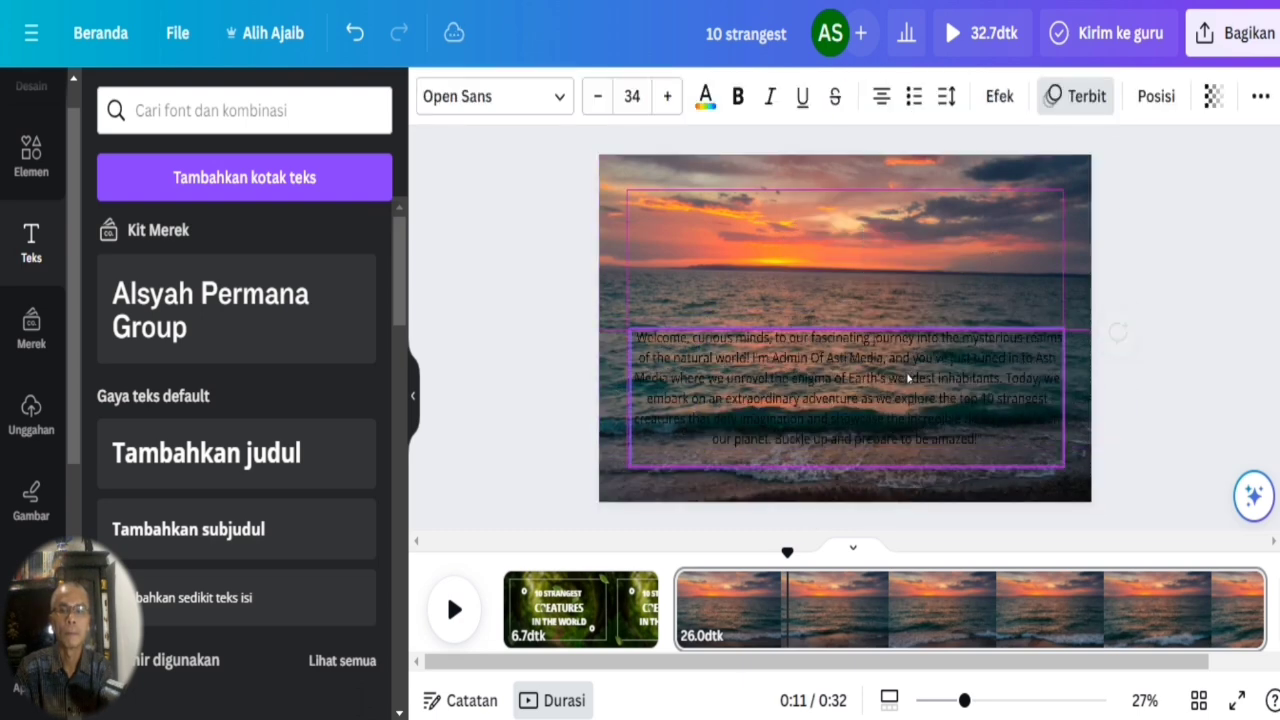
Apply the Latar Belakang effect to the whole opening paragraph with Transparansi 58 and Sebarkan 62.
{"action": "left_click", "coordinate": [892, 380]}
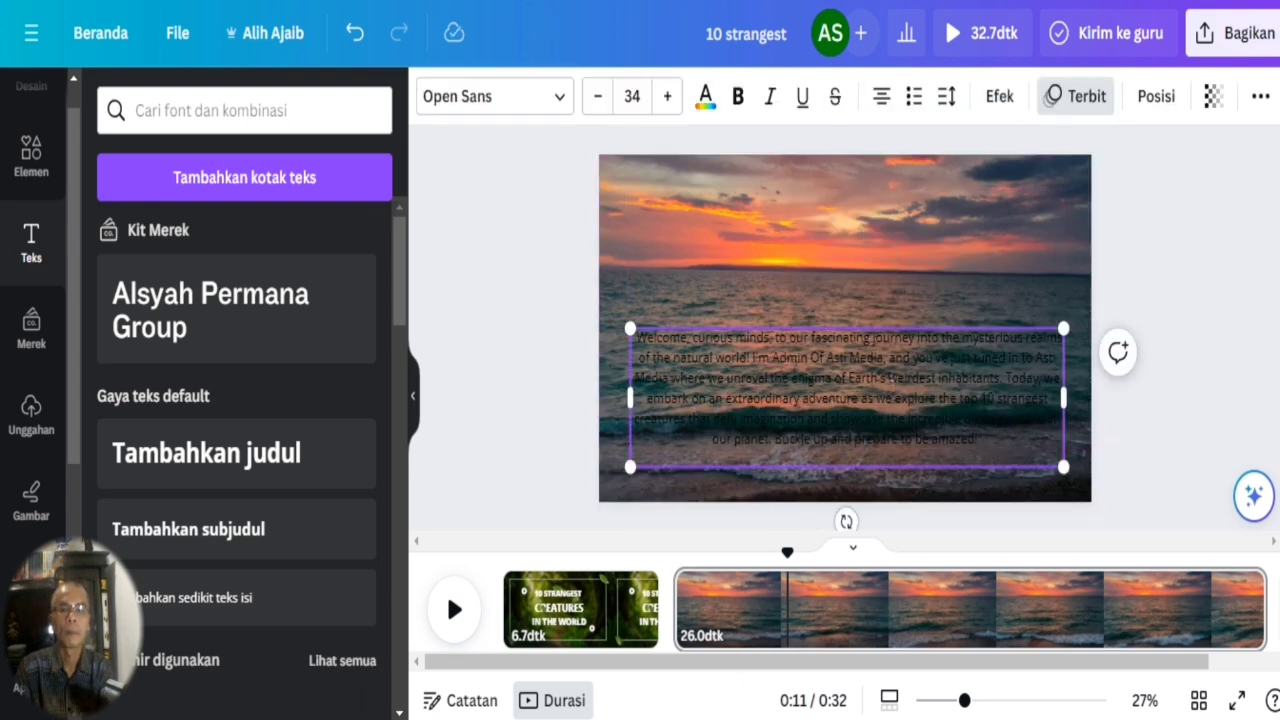
{"action": "key", "text": "ctrl+a"}
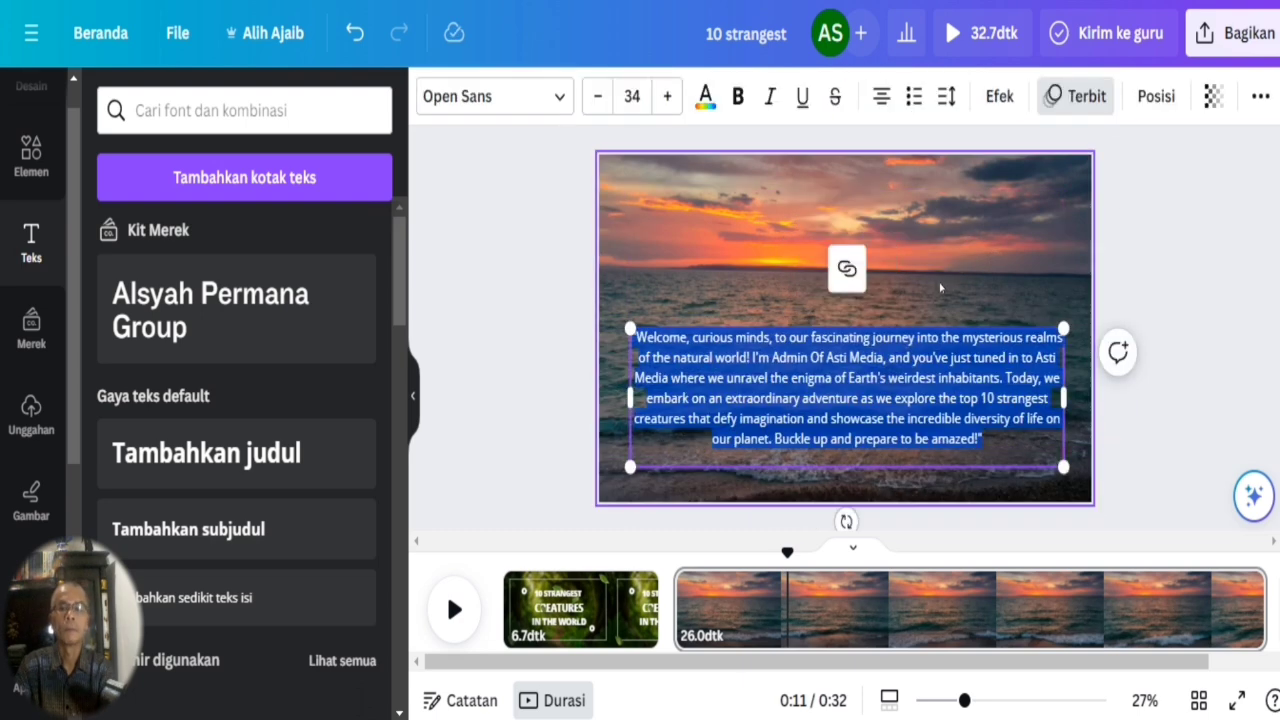
{"action": "left_click", "coordinate": [999, 96]}
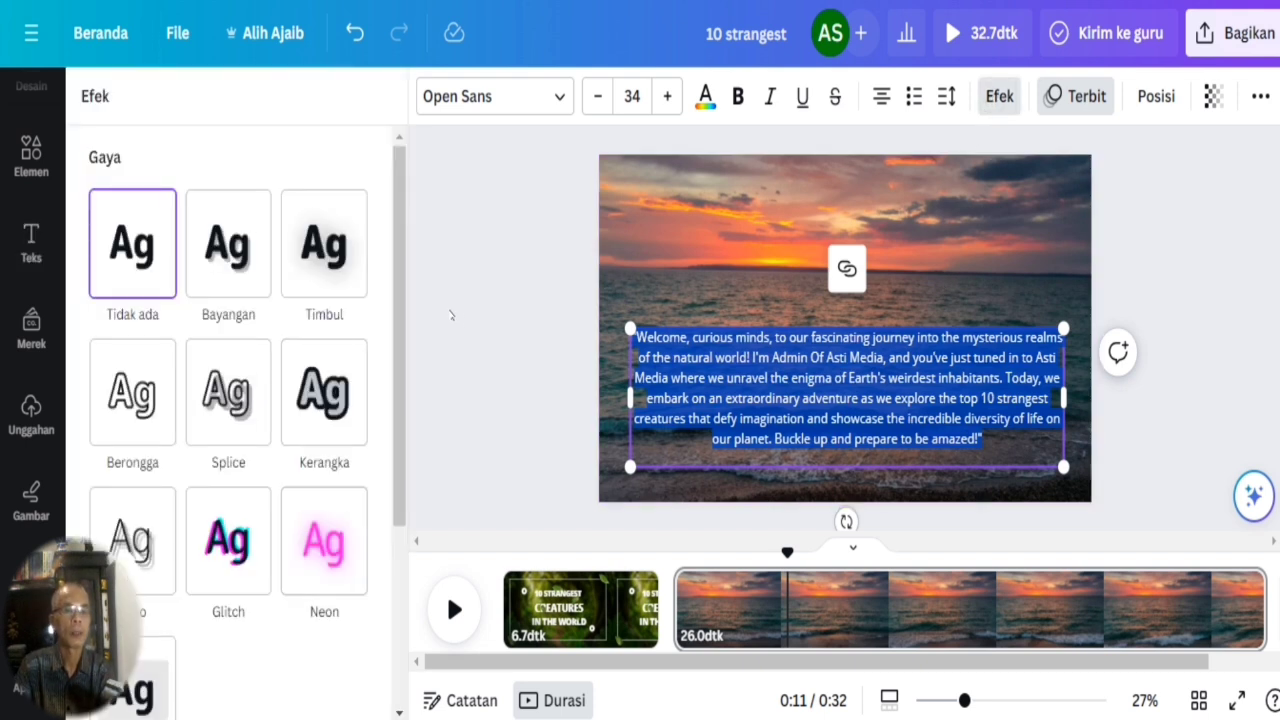
{"action": "scroll", "coordinate": [402, 300], "scroll_direction": "down", "scroll_amount": 2}
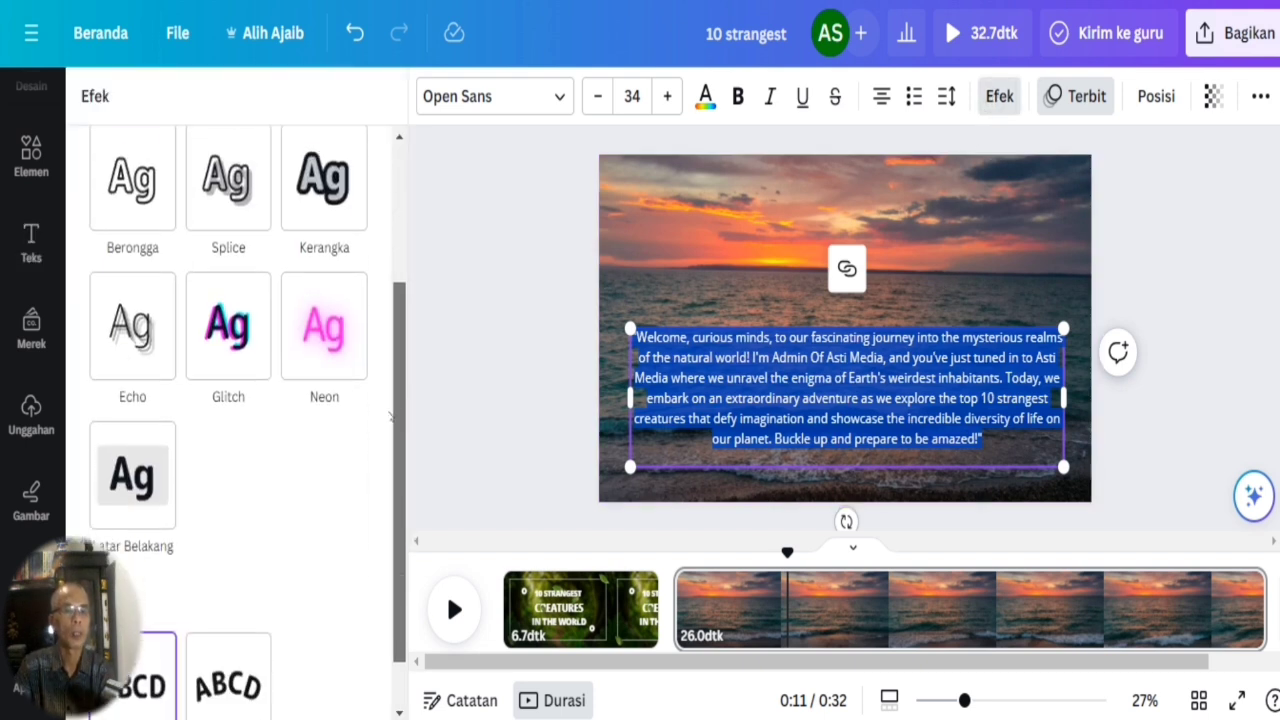
{"action": "left_click", "coordinate": [133, 490]}
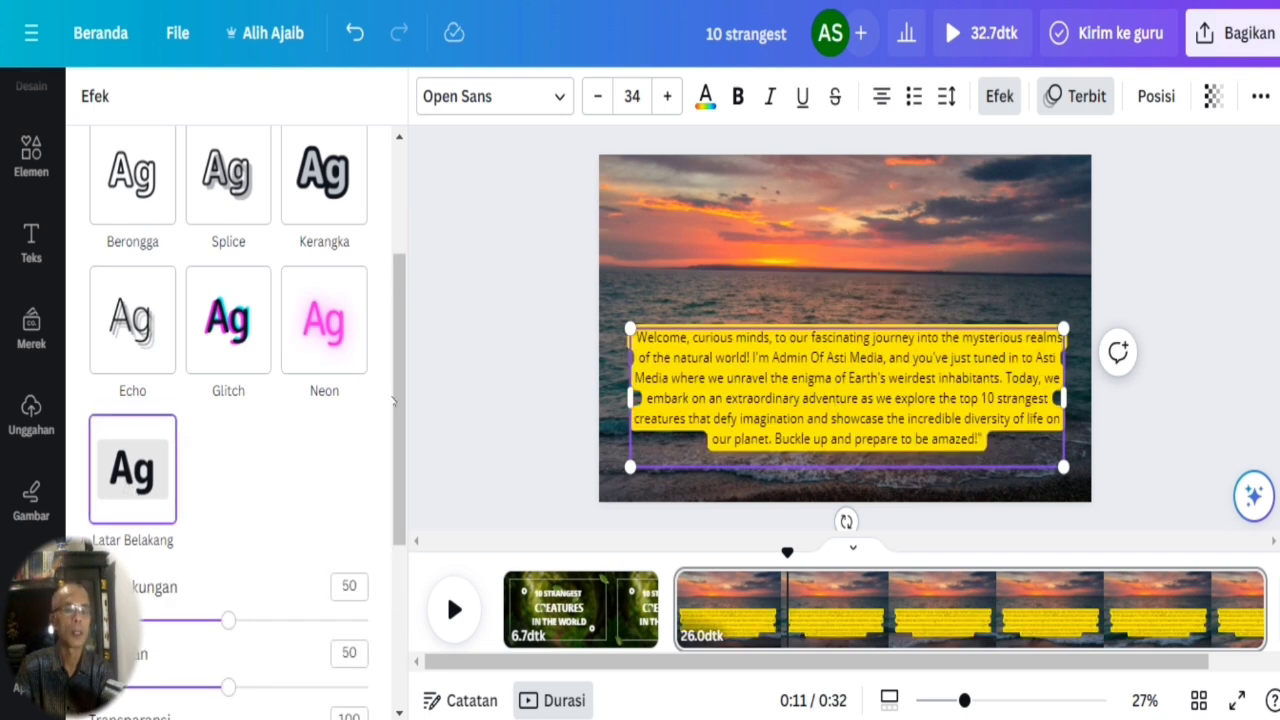
{"action": "scroll", "coordinate": [398, 400], "scroll_direction": "down", "scroll_amount": 2}
{"action": "left_click_drag", "start_coordinate": [368, 575], "coordinate": [252, 577]}
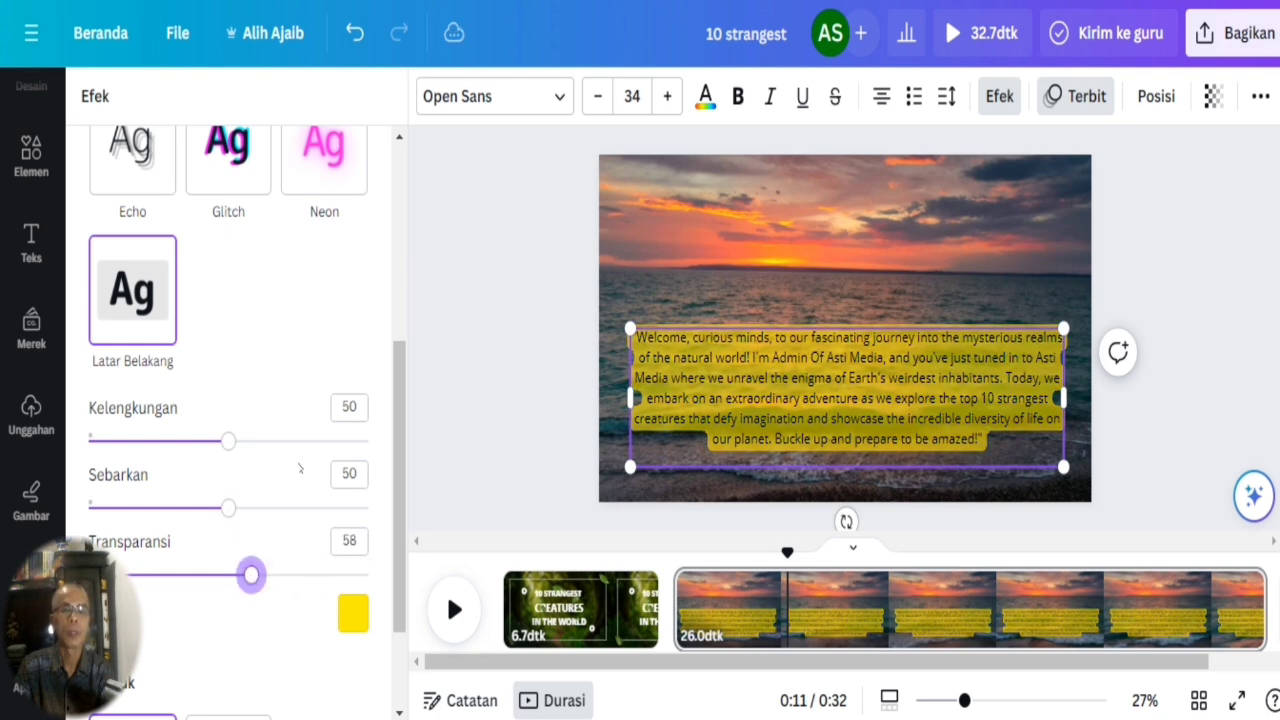
{"action": "left_click_drag", "start_coordinate": [235, 510], "coordinate": [262, 508]}
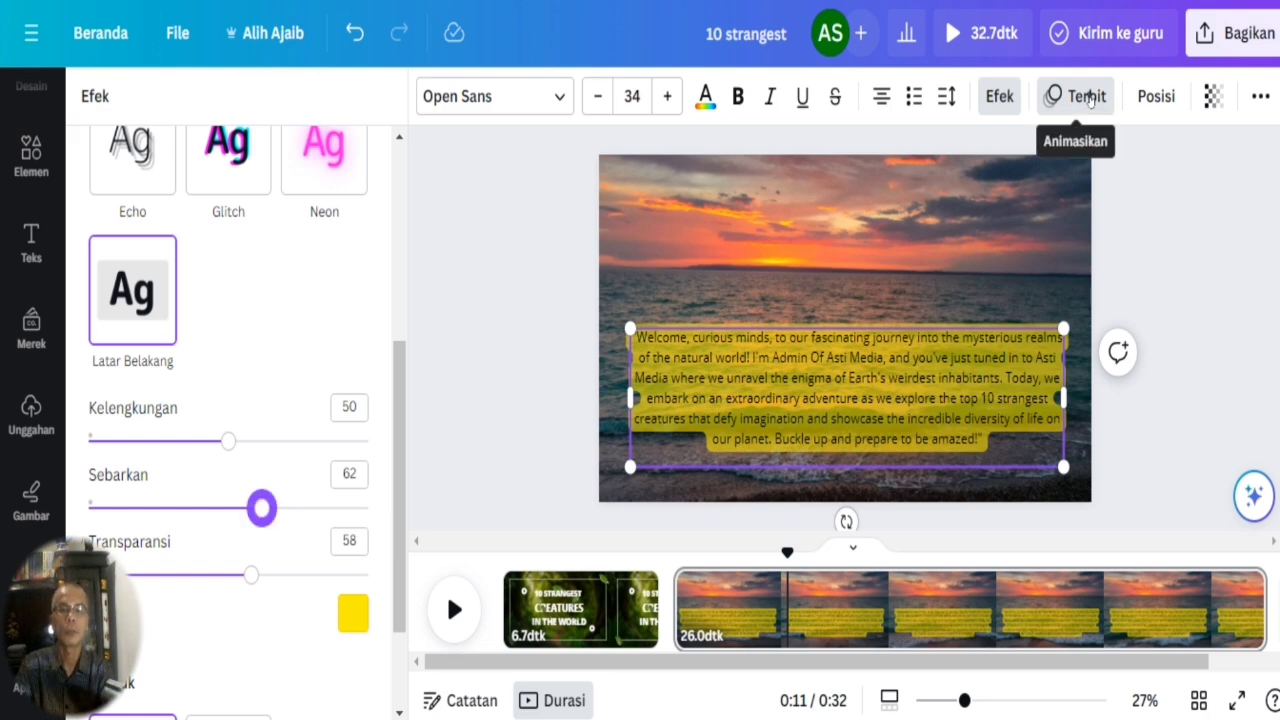
Animate the opening paragraph with the Mesin Tik text animation and switch it to Naik.
{"action": "left_click", "coordinate": [1050, 96]}
{"action": "left_click_drag", "start_coordinate": [399, 195], "coordinate": [412, 400]}
{"action": "left_click", "coordinate": [139, 295]}
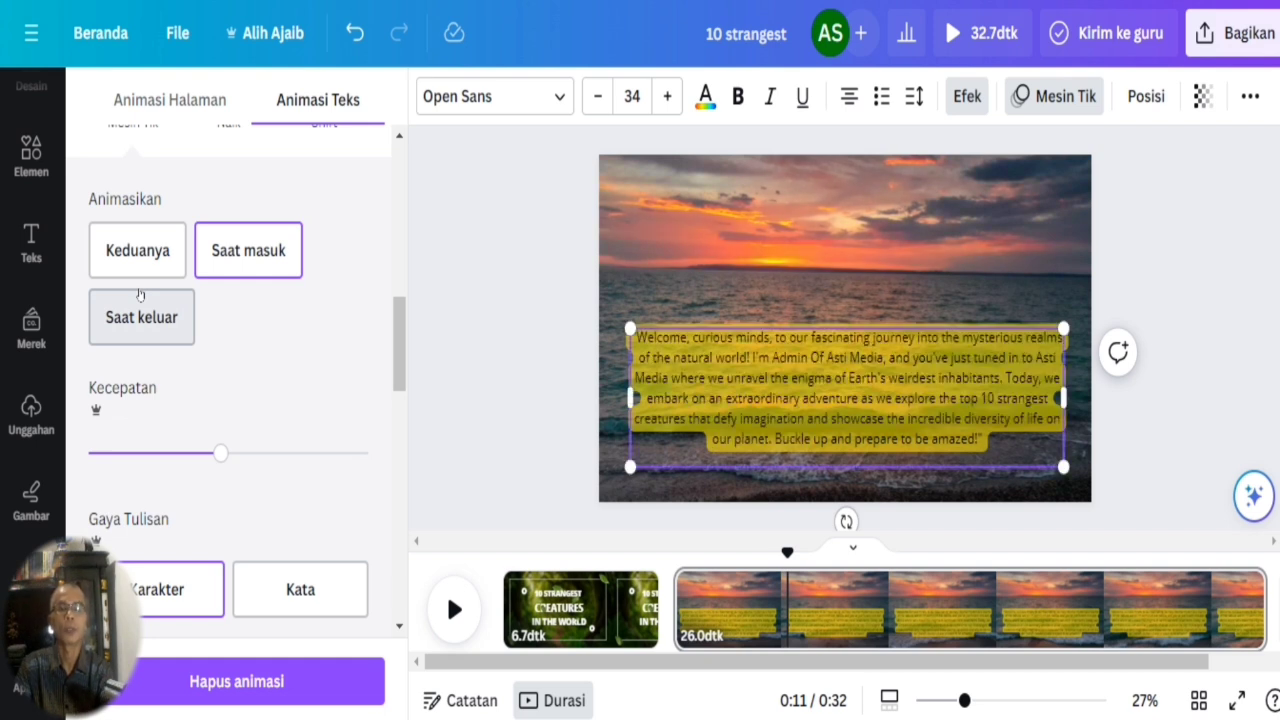
{"action": "left_click_drag", "start_coordinate": [399, 352], "coordinate": [400, 296]}
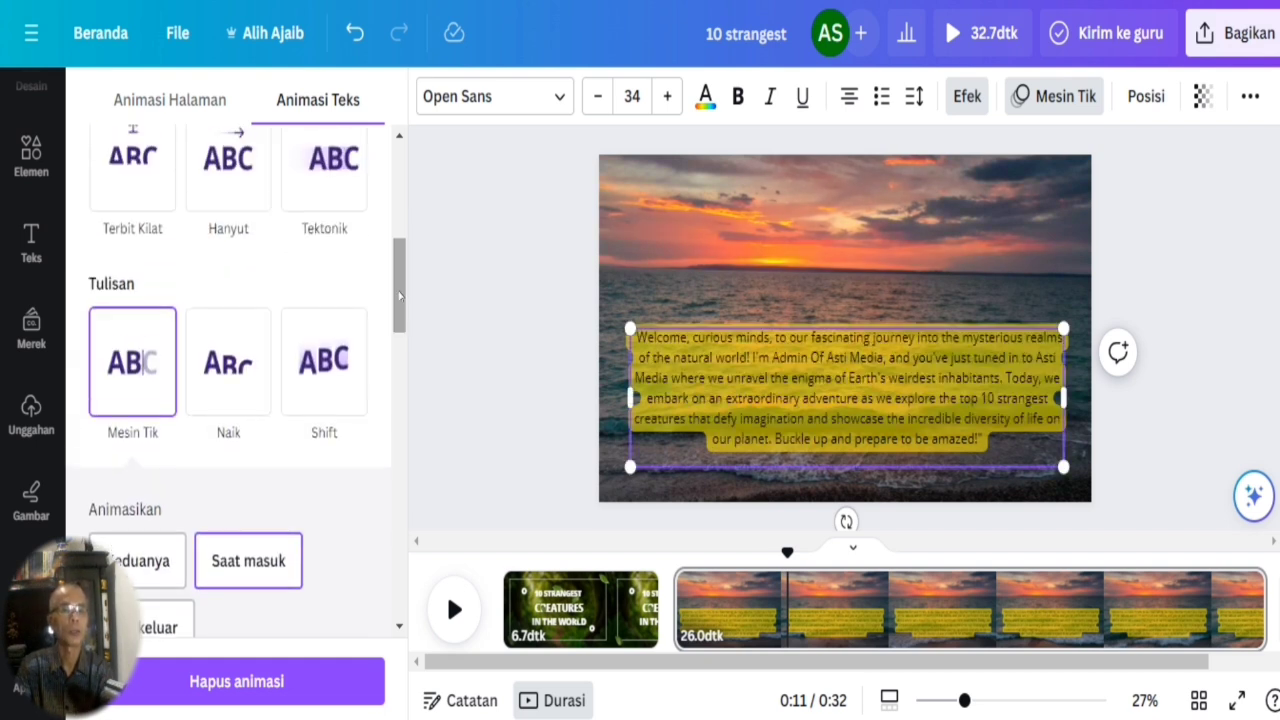
{"action": "left_click", "coordinate": [228, 350]}
{"action": "scroll", "coordinate": [231, 361], "scroll_direction": "down", "scroll_amount": 3}
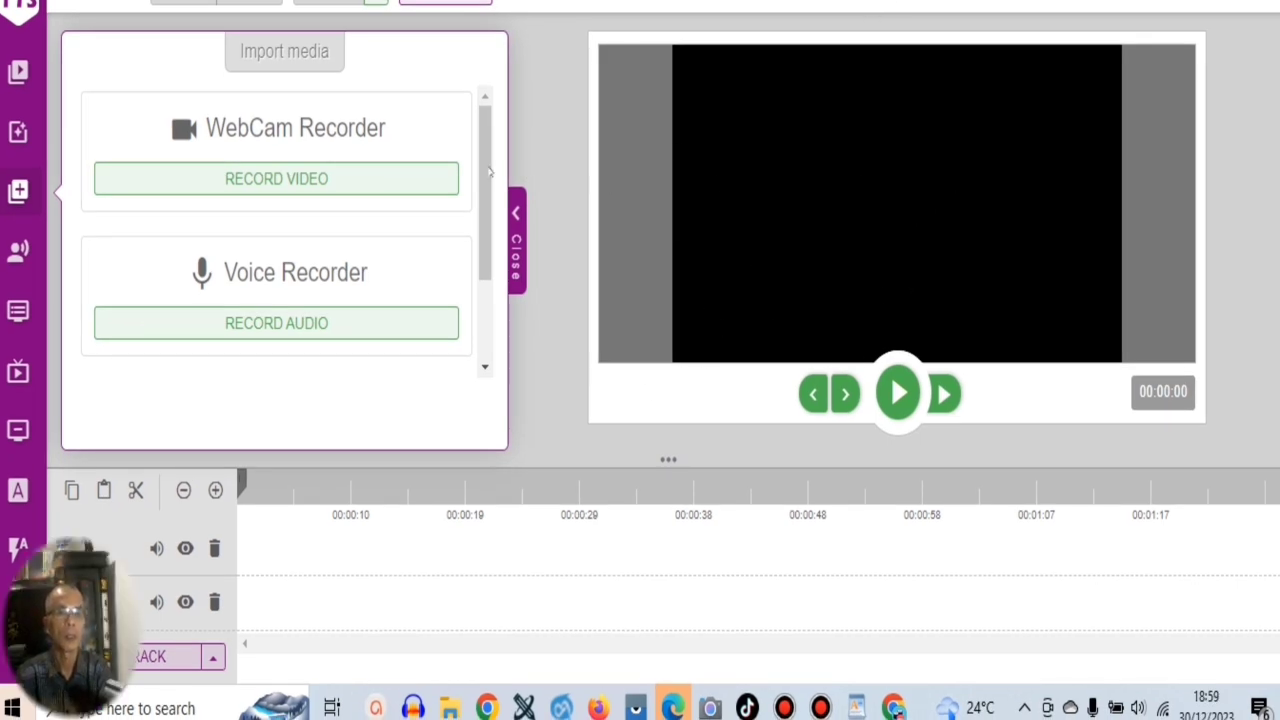
Open the Text to Speech import in the online video editor and copy the opening paragraph again from WordPad.
{"action": "left_click_drag", "start_coordinate": [483, 168], "coordinate": [477, 268]}
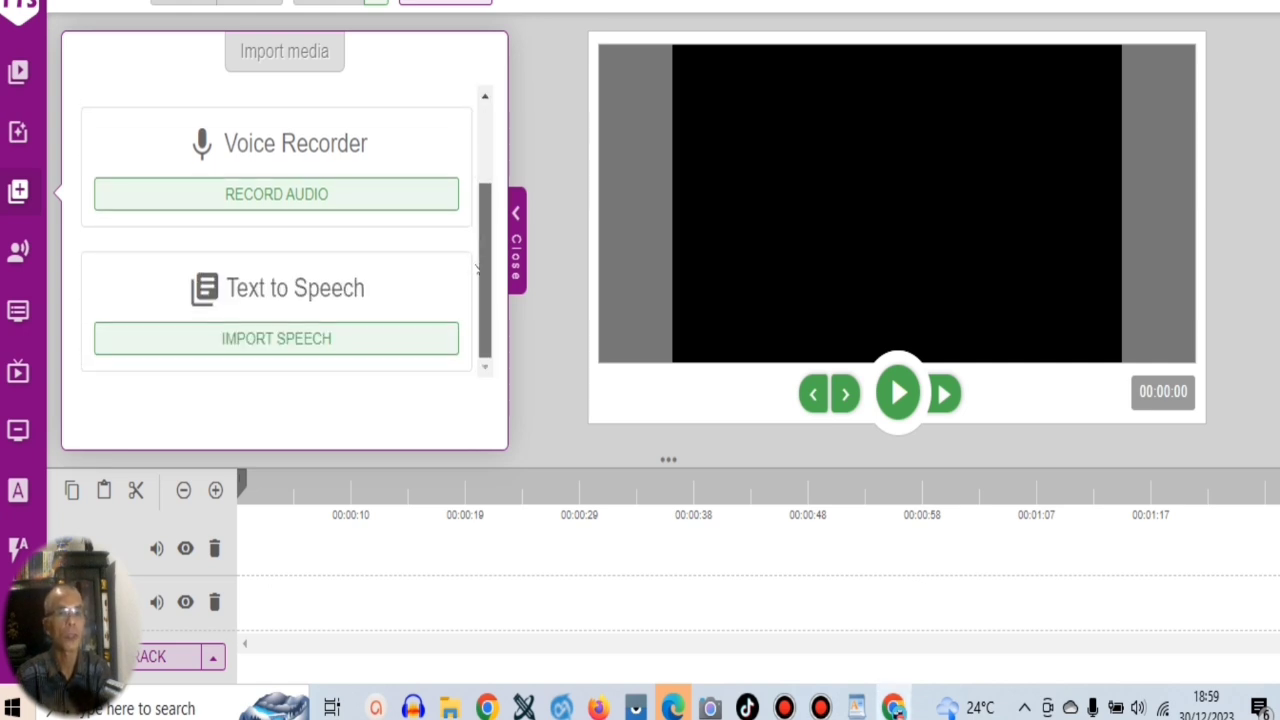
{"action": "left_click", "coordinate": [367, 332]}
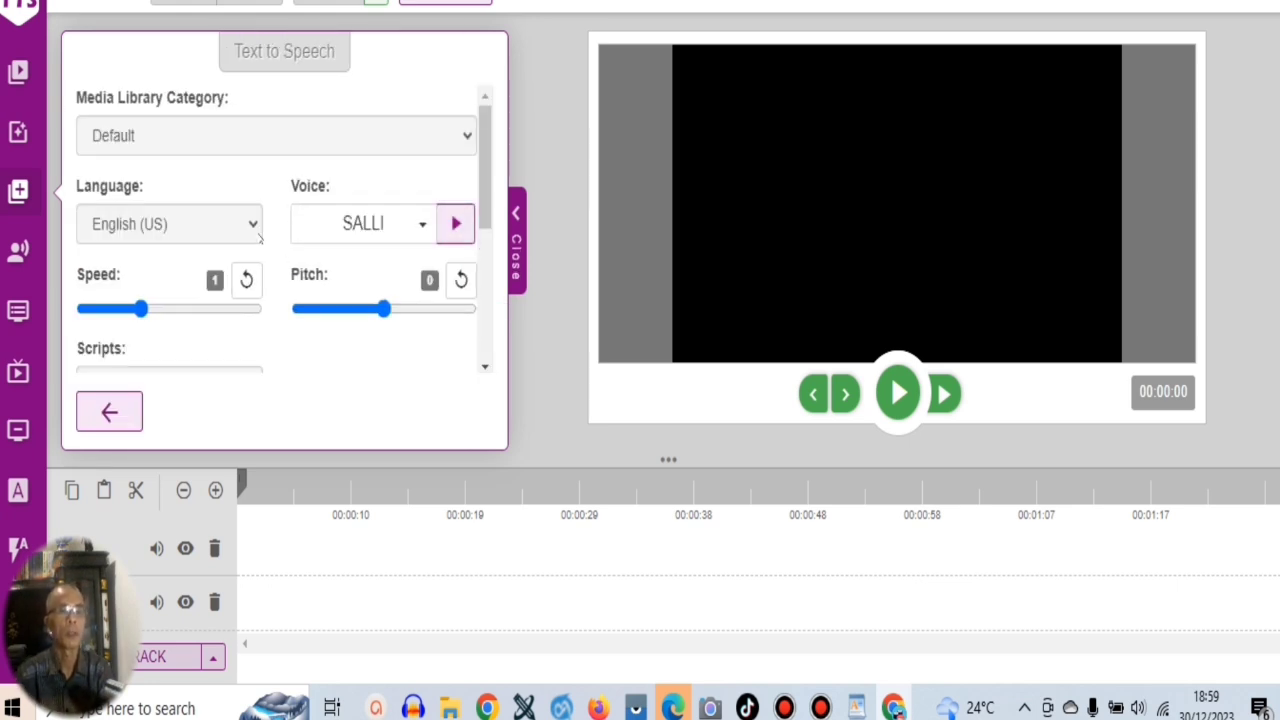
{"action": "left_click", "coordinate": [857, 708]}
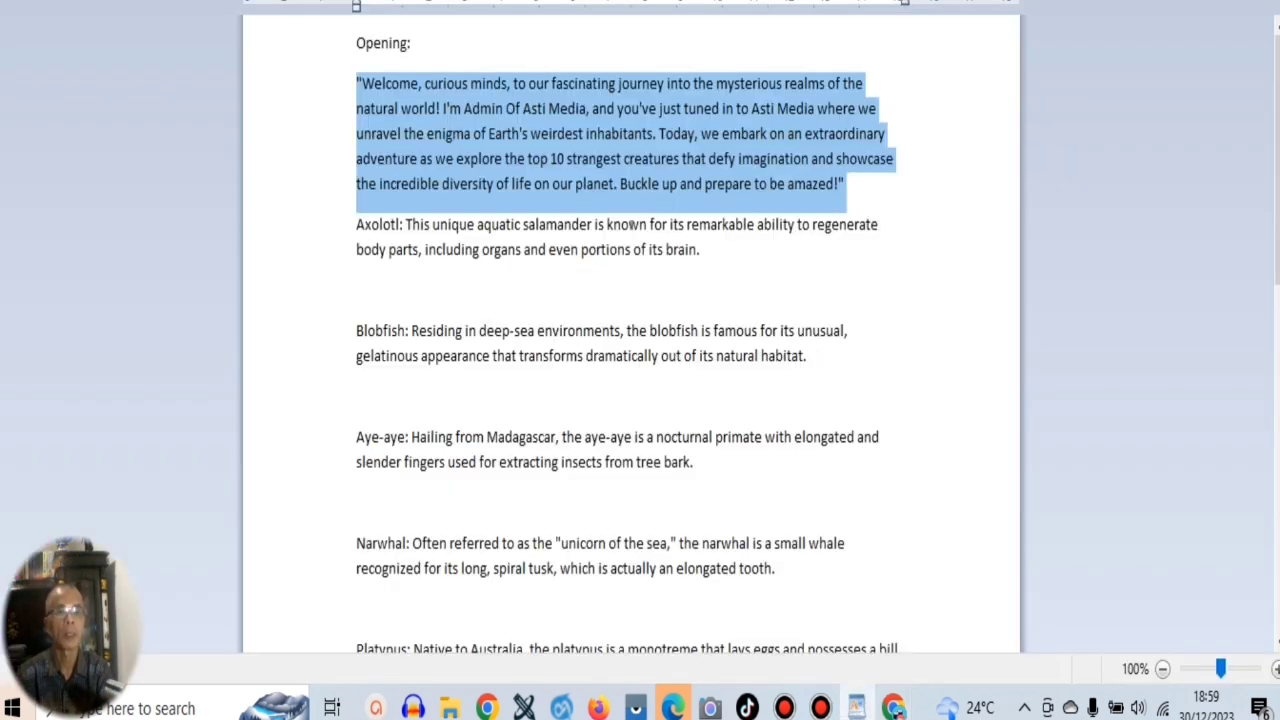
{"action": "right_click", "coordinate": [622, 131]}
{"action": "left_click", "coordinate": [667, 168]}
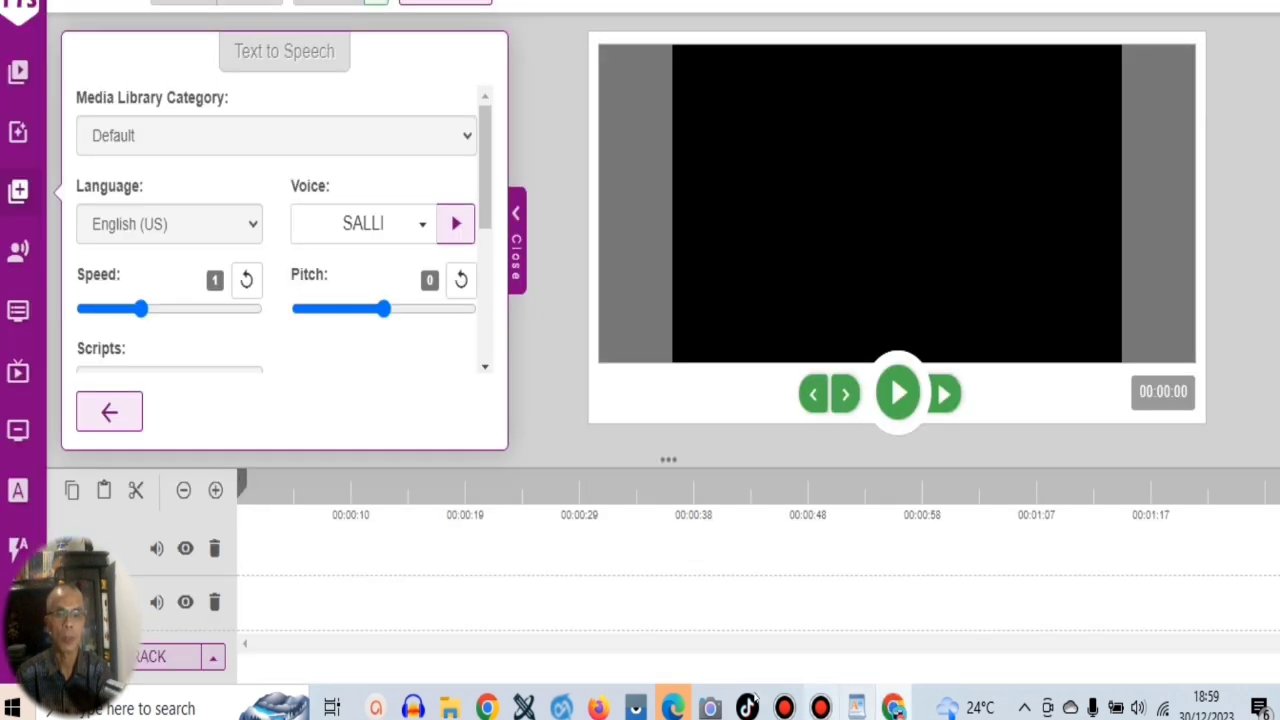
{"action": "left_click", "coordinate": [893, 708]}
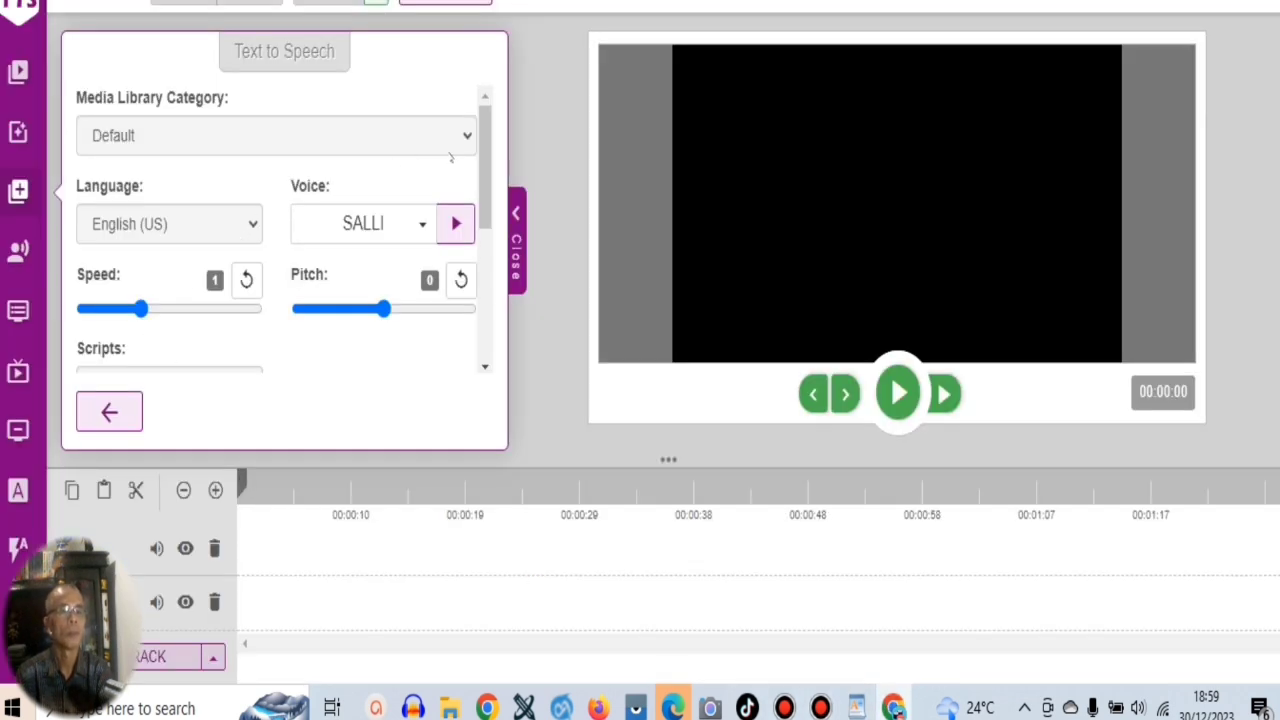
Set the text-to-speech voice to CAMERON, keeping the English (US) language.
{"action": "left_click", "coordinate": [422, 224]}
{"action": "left_click_drag", "start_coordinate": [424, 308], "coordinate": [436, 372]}
{"action": "left_click", "coordinate": [350, 312]}
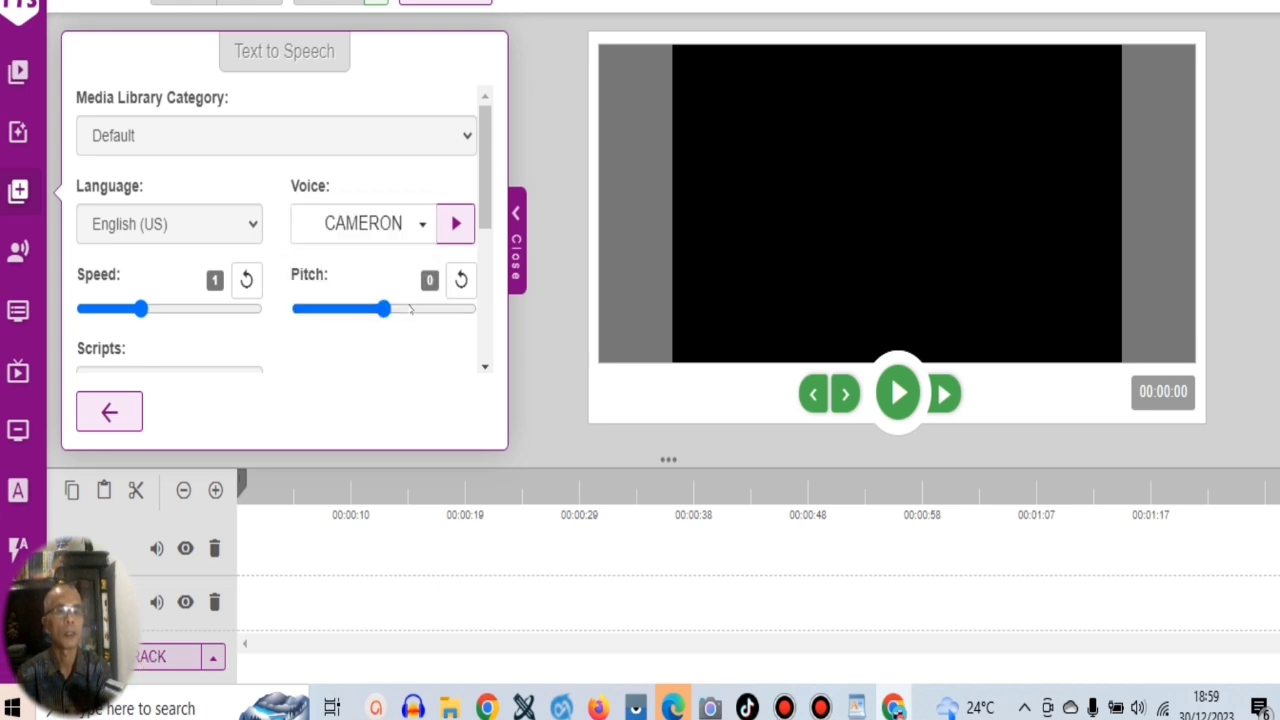
Paste the copied opening paragraph as the text-to-speech script and import it as speech.
{"action": "left_click_drag", "start_coordinate": [486, 183], "coordinate": [487, 283]}
{"action": "left_click", "coordinate": [357, 269]}
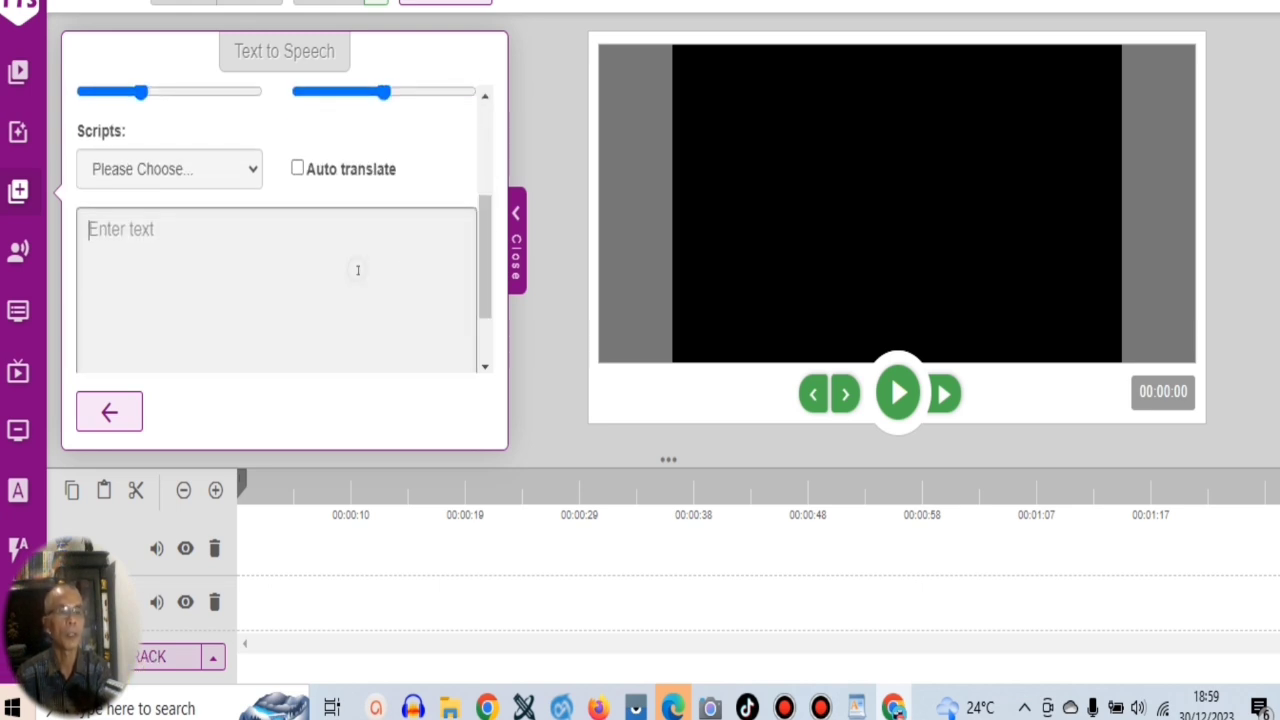
{"action": "key", "text": "ctrl+v"}
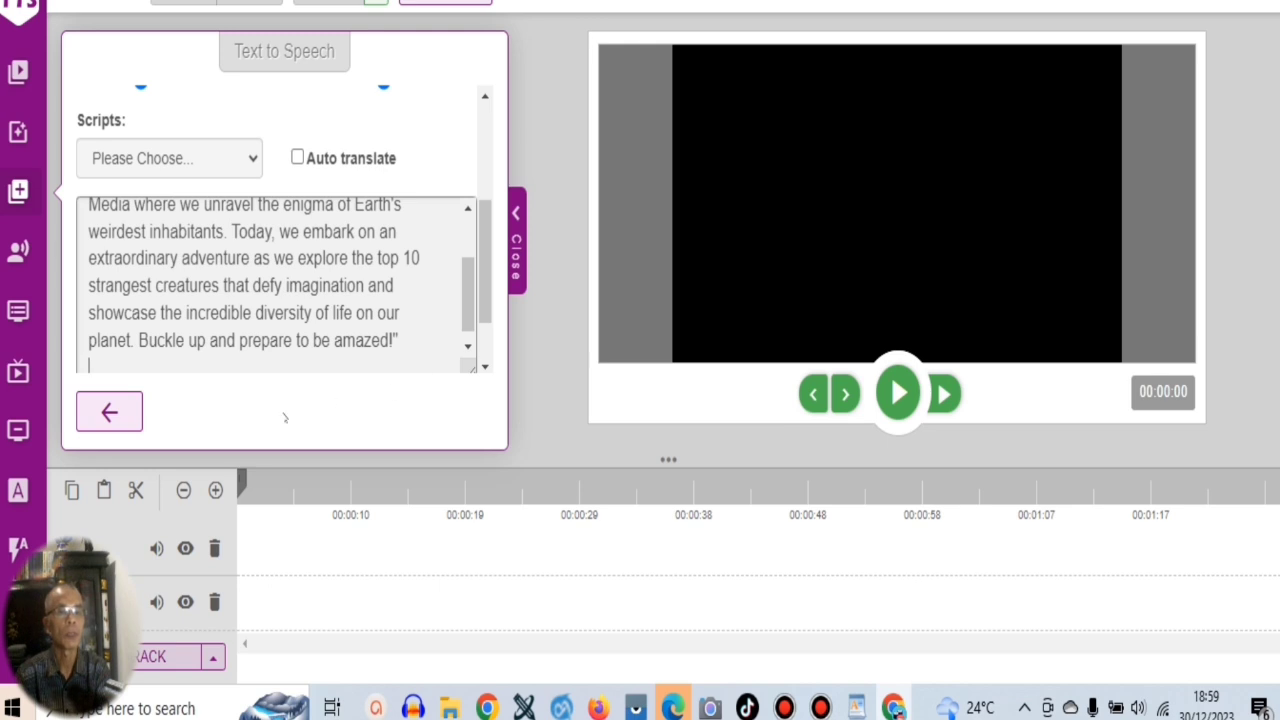
{"action": "left_click_drag", "start_coordinate": [476, 289], "coordinate": [488, 348]}
{"action": "left_click", "coordinate": [285, 337]}
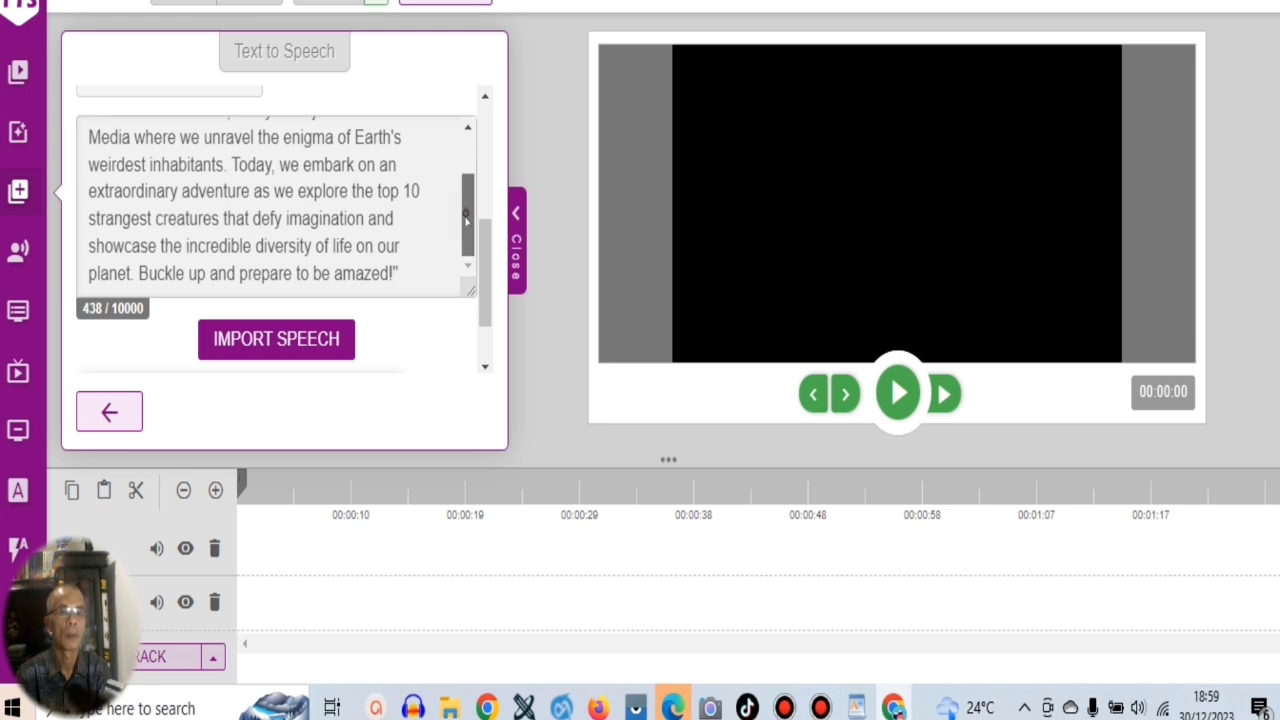
Download the generated speech audio from the online video editor and show the MP3 file in its download folder.
{"action": "scroll", "coordinate": [485, 280], "scroll_direction": "down", "scroll_amount": 1}
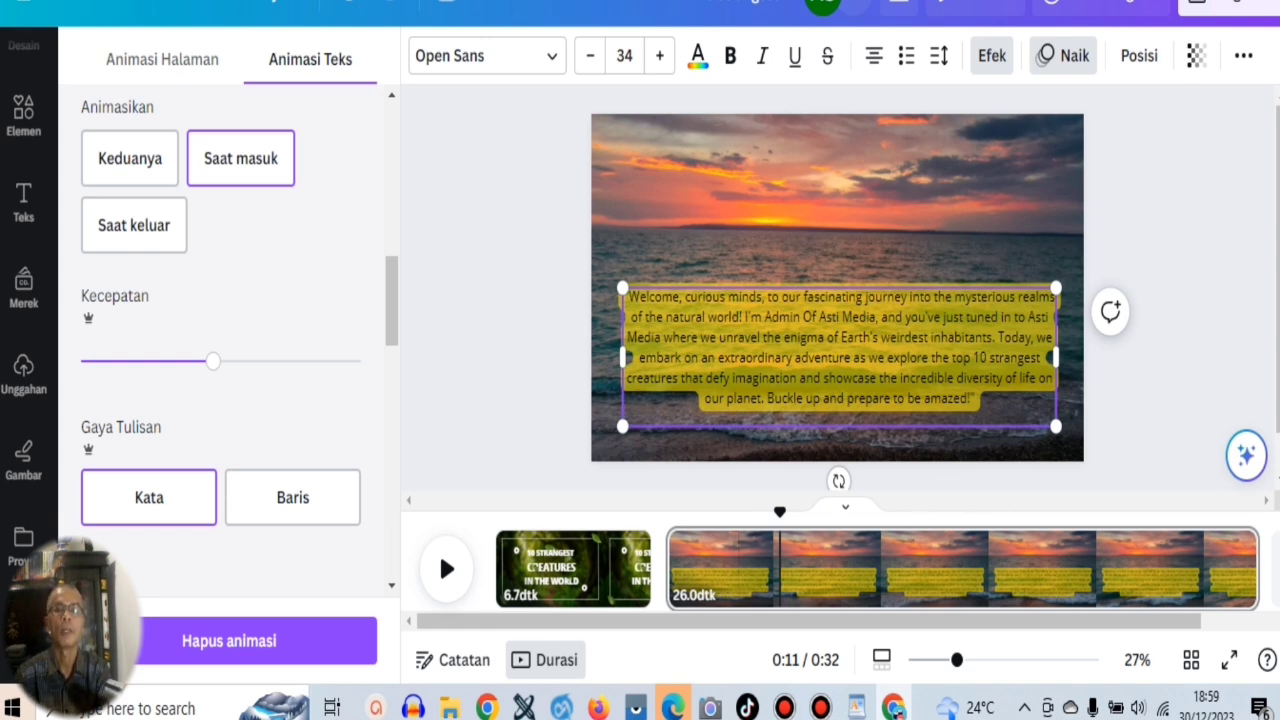
{"action": "left_click", "coordinate": [1000, 1]}
{"action": "left_click", "coordinate": [375, 328]}
{"action": "left_click", "coordinate": [268, 254]}
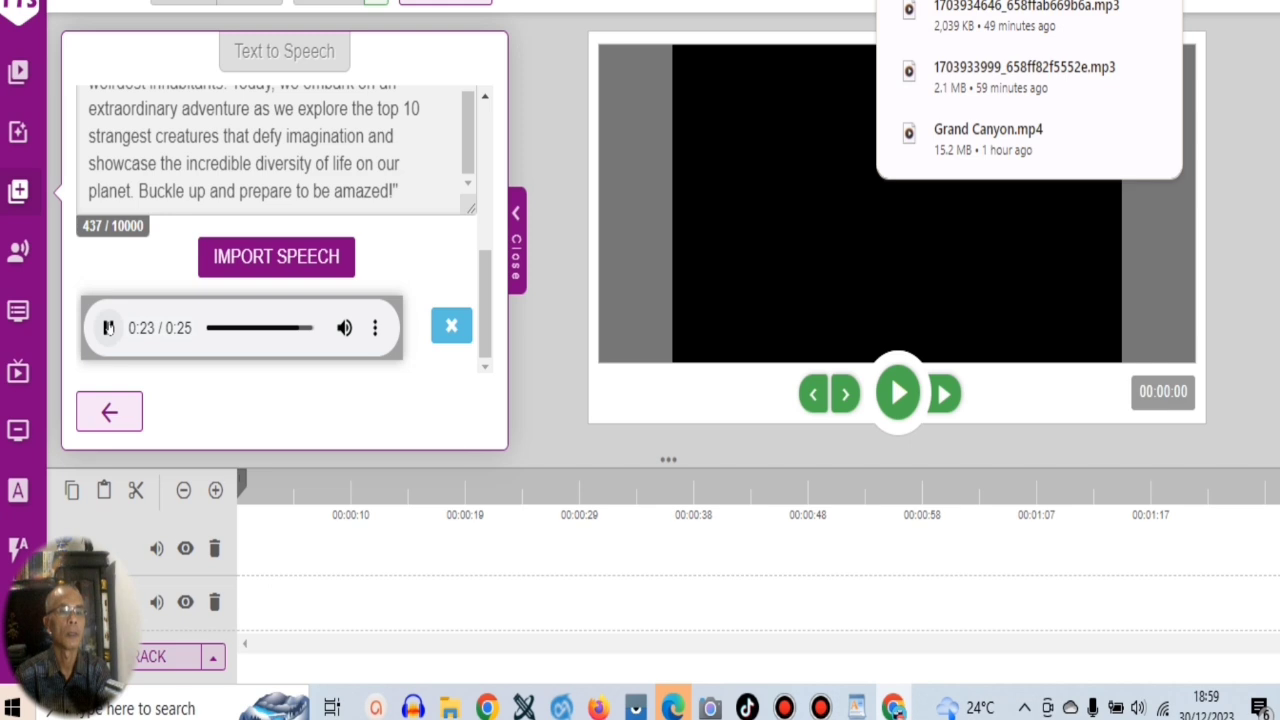
{"action": "left_click", "coordinate": [811, 272]}
{"action": "left_click", "coordinate": [1164, 2]}
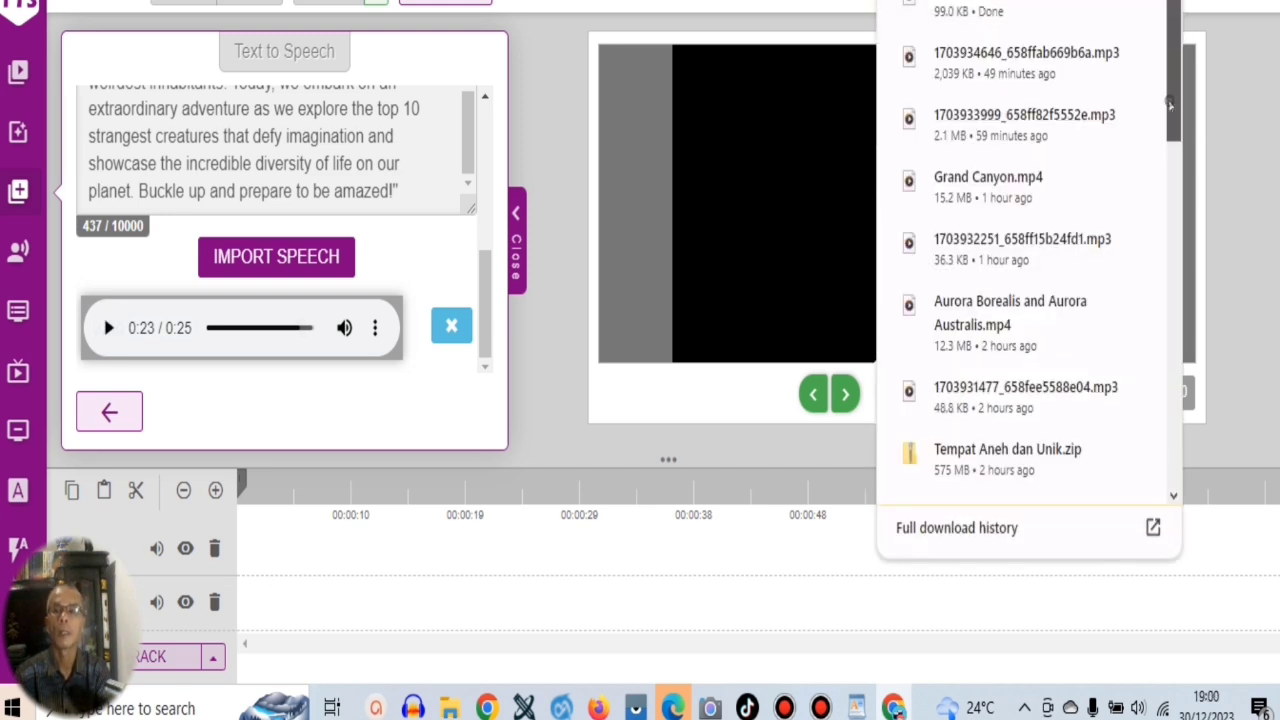
{"action": "mouse_move", "coordinate": [1174, 71]}
{"action": "left_mouse_down"}
{"action": "mouse_move", "coordinate": [1174, 84]}
{"action": "mouse_move", "coordinate": [1180, 65]}
{"action": "left_mouse_up"}
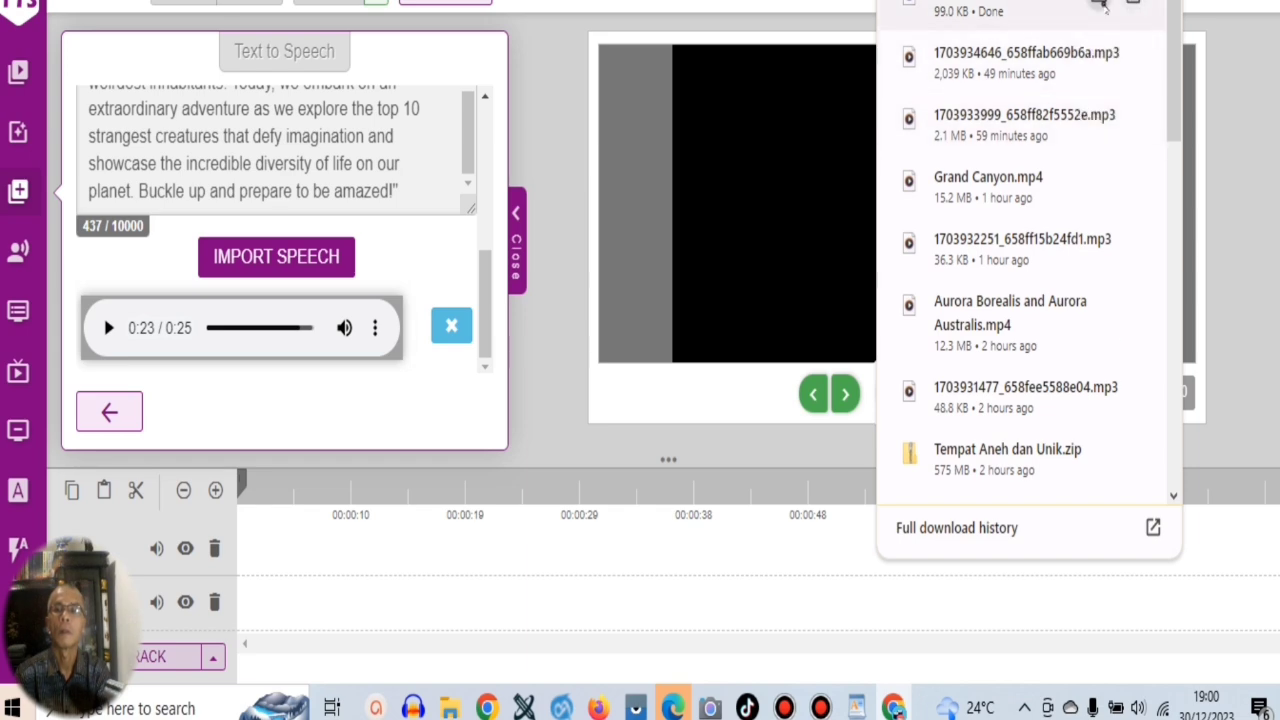
{"action": "left_click", "coordinate": [1100, 5]}
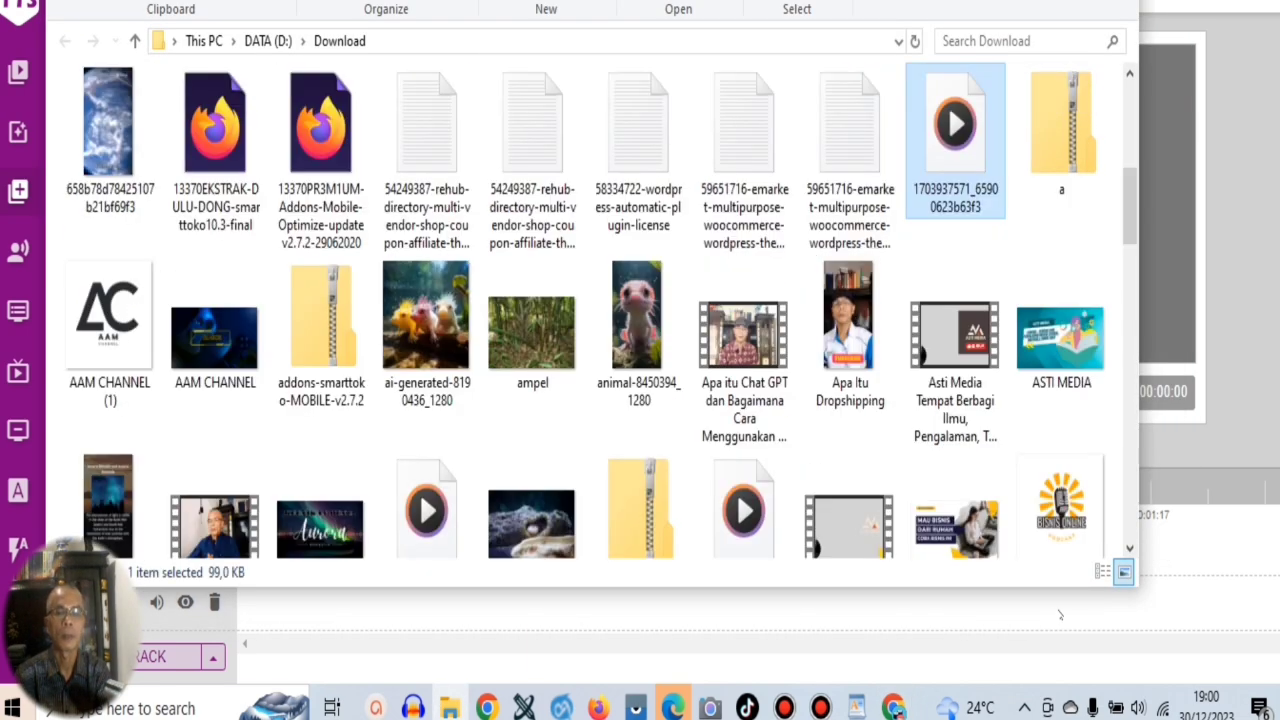
Rename the downloaded speech file in the Download folder as contoh.
{"action": "right_click", "coordinate": [972, 203]}
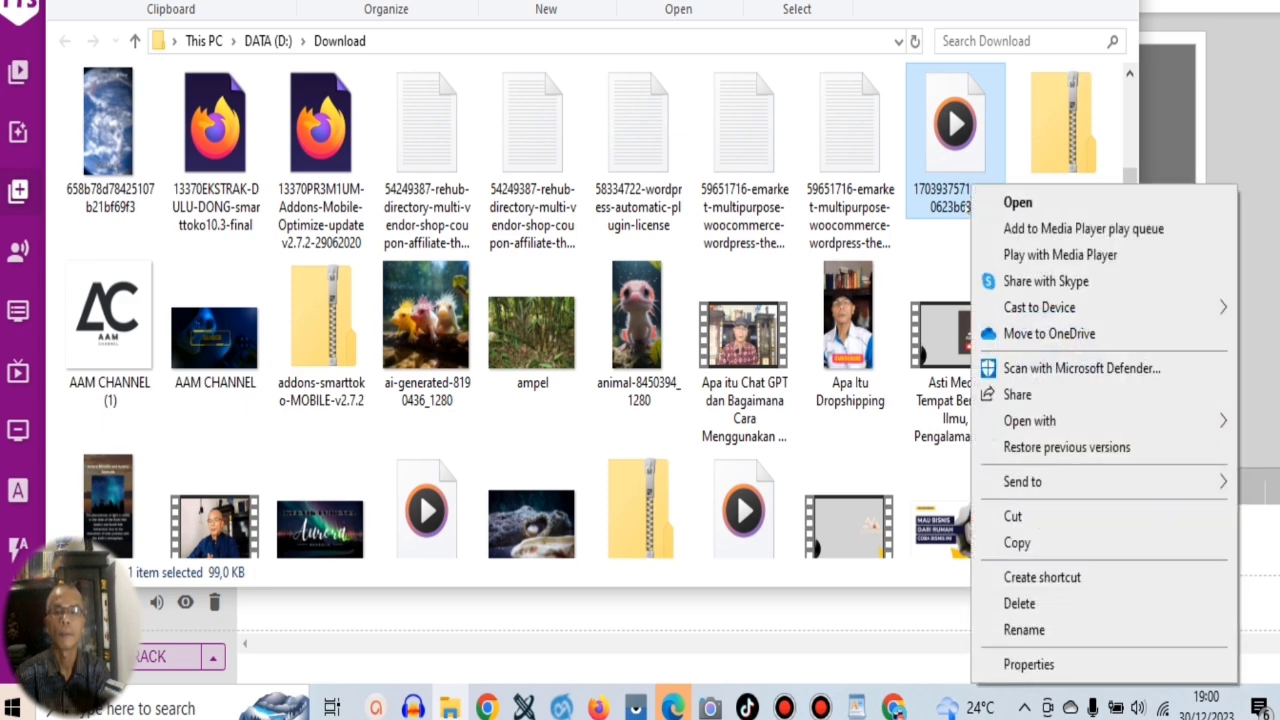
{"action": "left_click", "coordinate": [1022, 630]}
{"action": "type", "text": "contoh"}
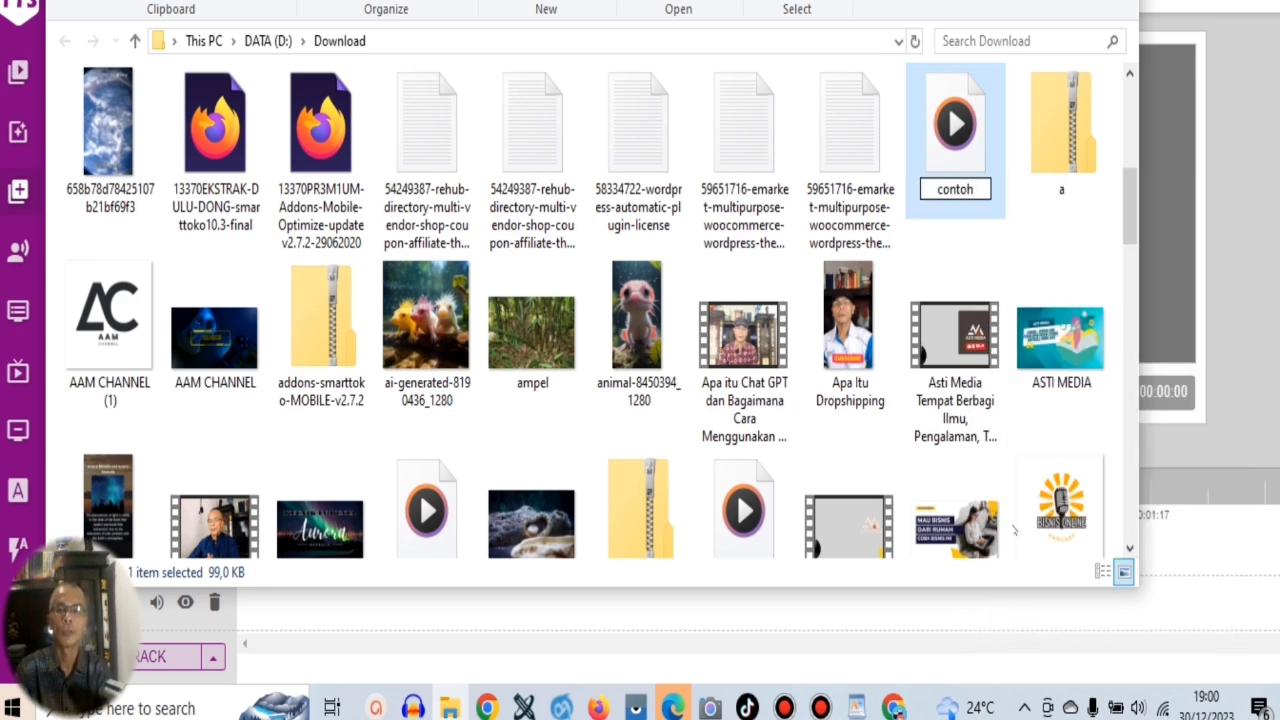
{"action": "left_click", "coordinate": [948, 138]}
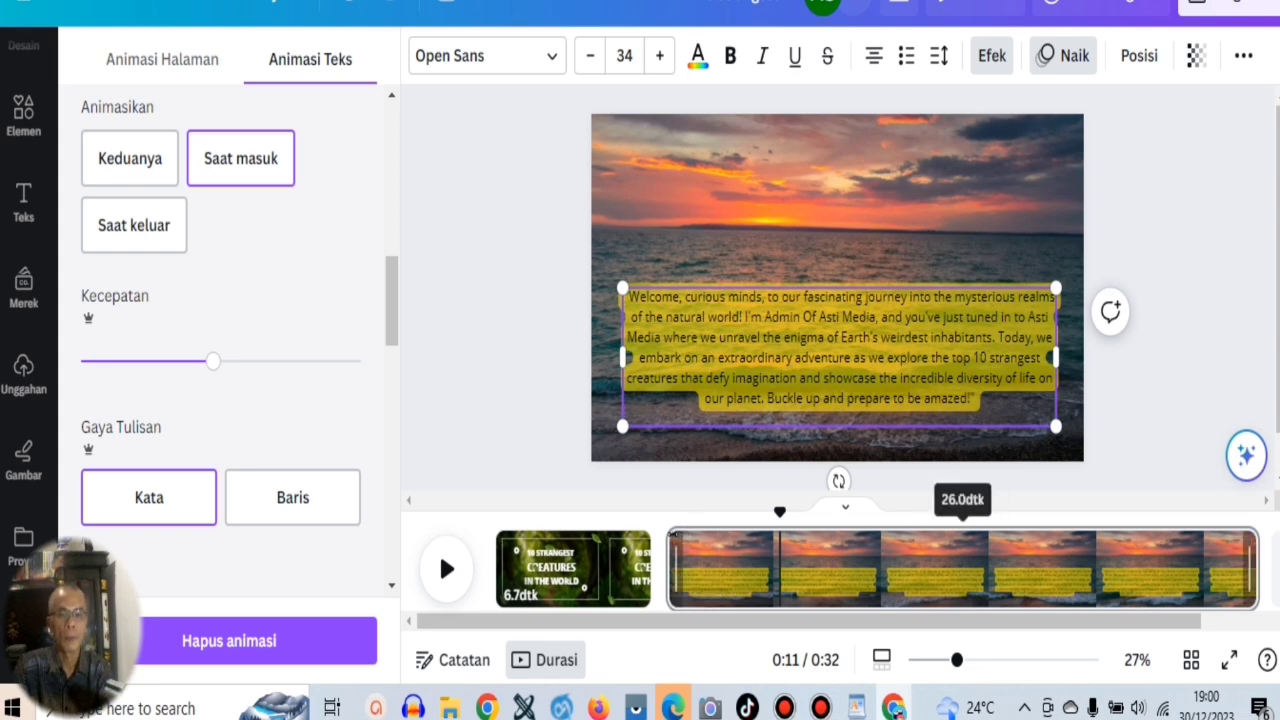
Upload contoh.mp3 to Canva and add it as the voice-over under the 26-second sunset page.
{"action": "left_click", "coordinate": [962, 565]}
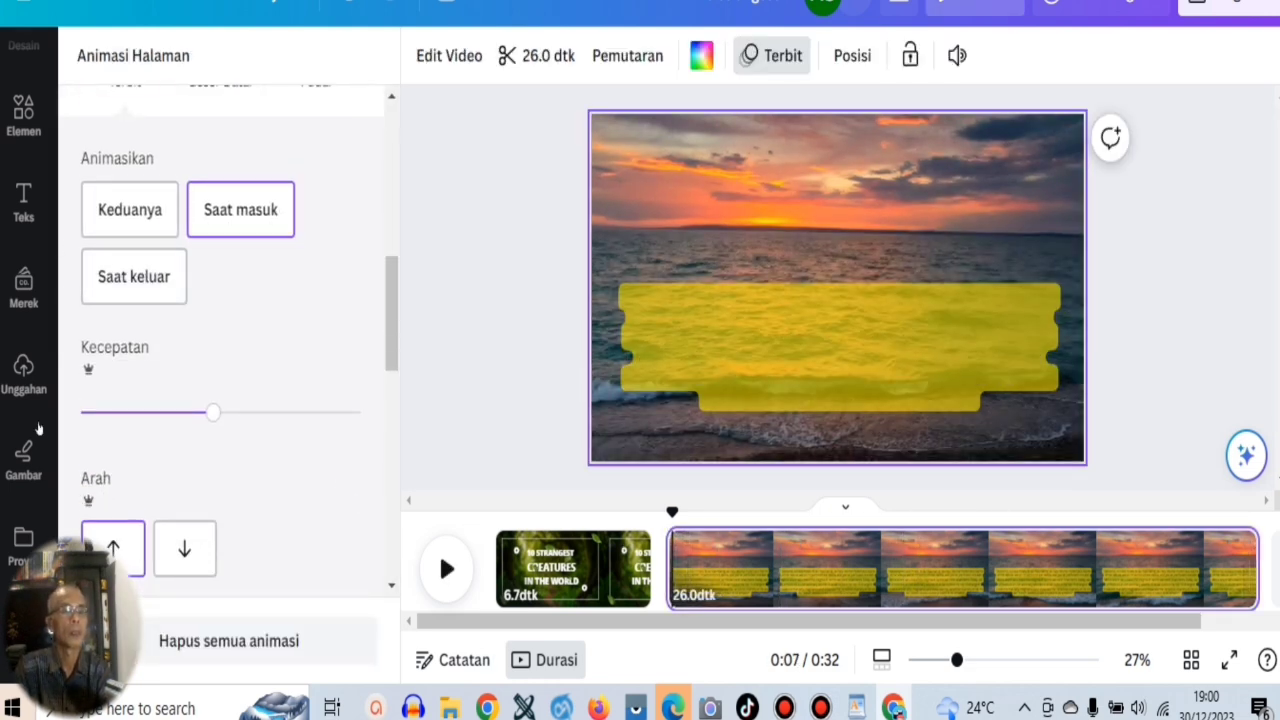
{"action": "left_click", "coordinate": [33, 385]}
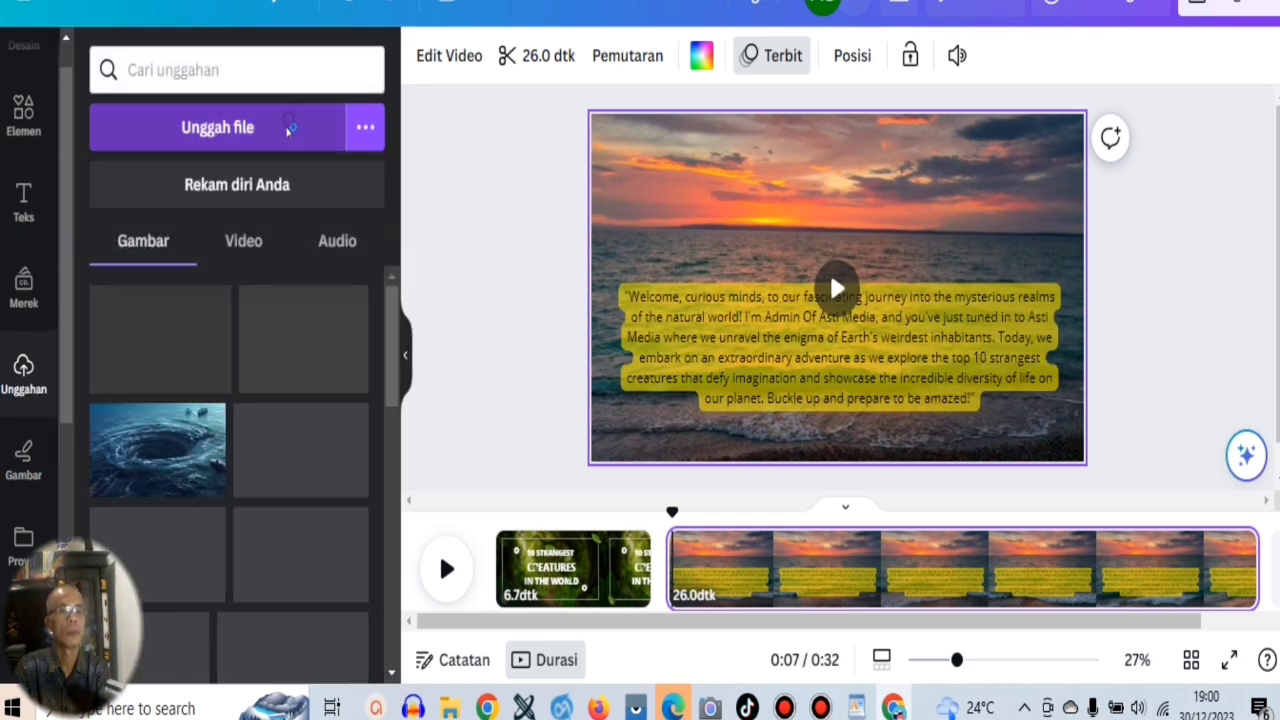
{"action": "left_click", "coordinate": [296, 140]}
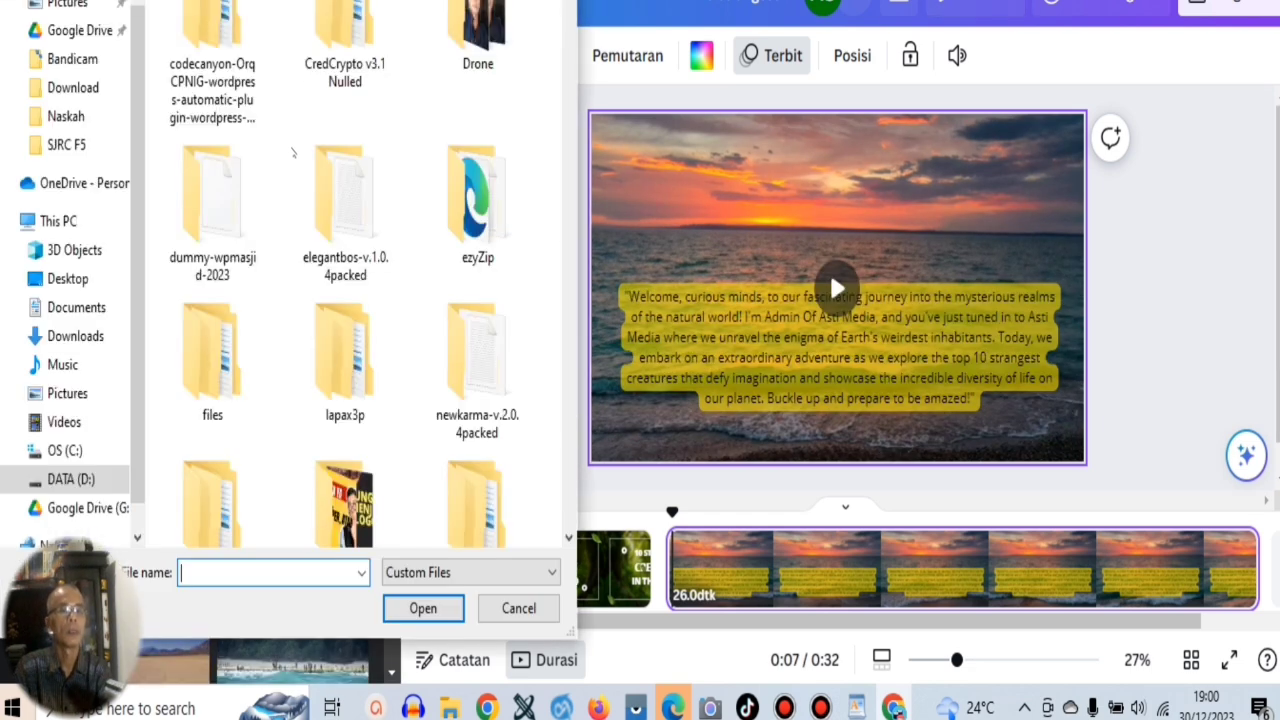
{"action": "type", "text": "con"}
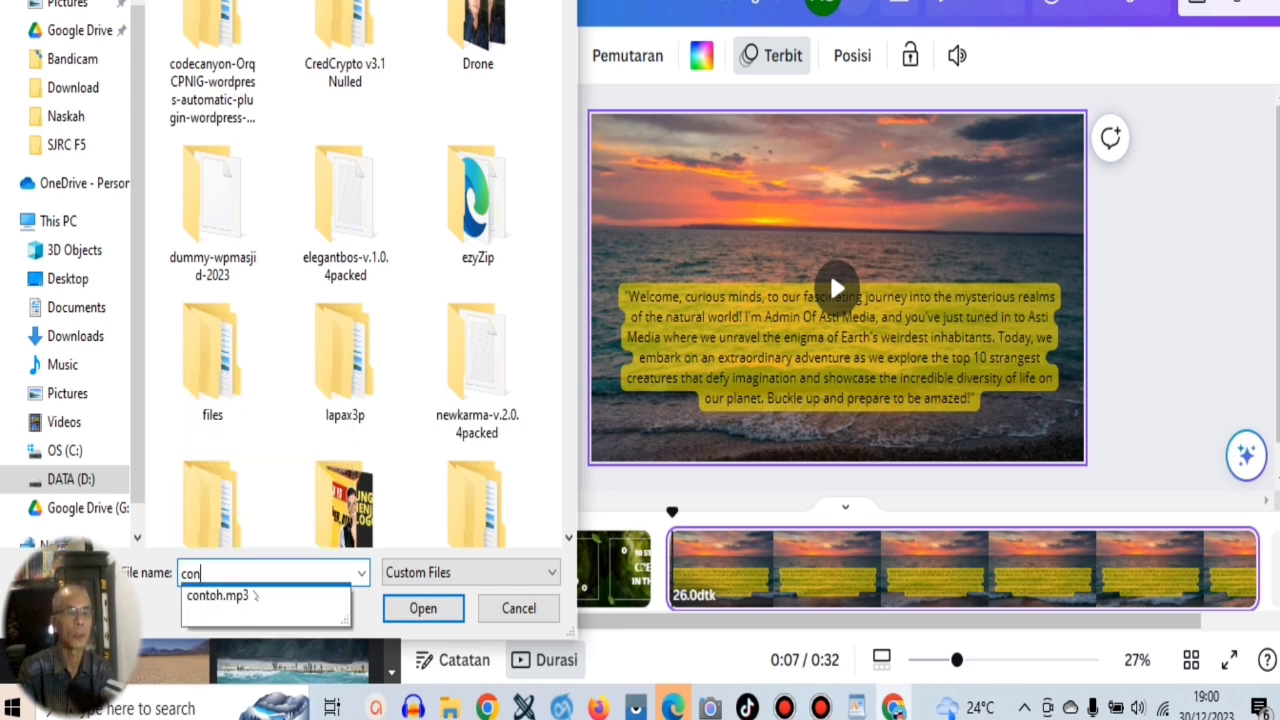
{"action": "left_click", "coordinate": [256, 595]}
{"action": "key", "text": "Return"}
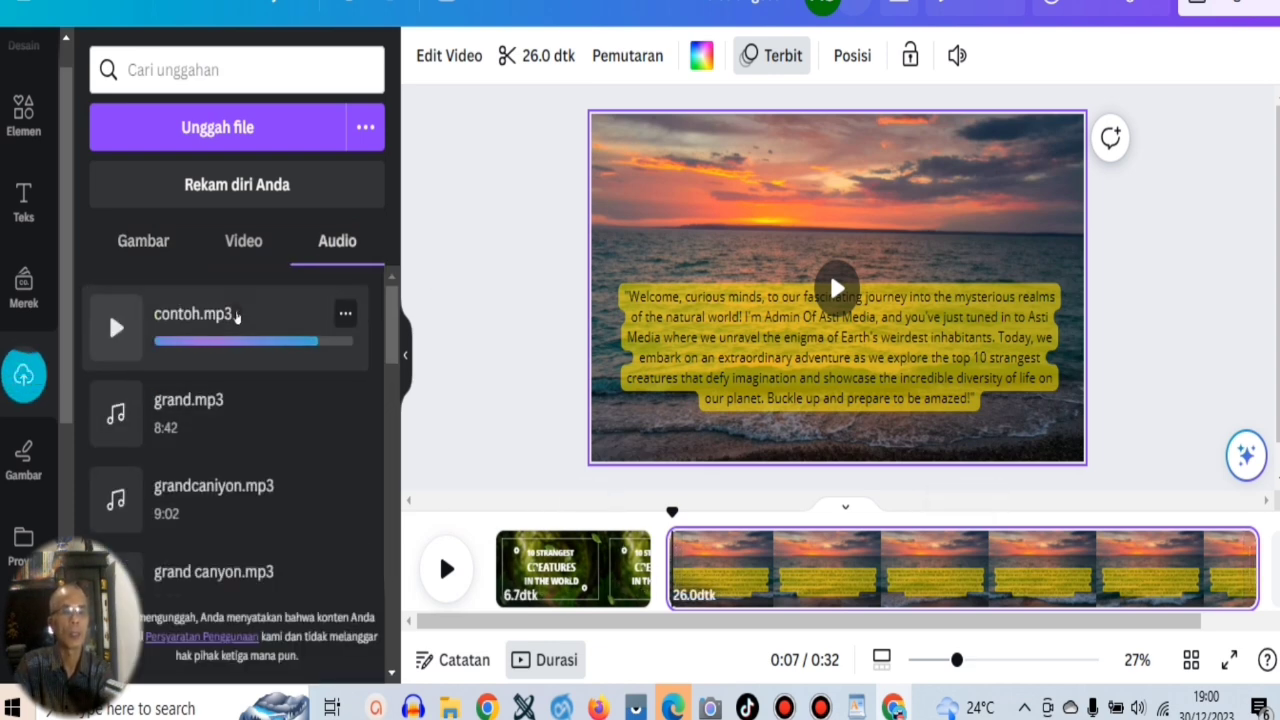
{"action": "left_click", "coordinate": [237, 316]}
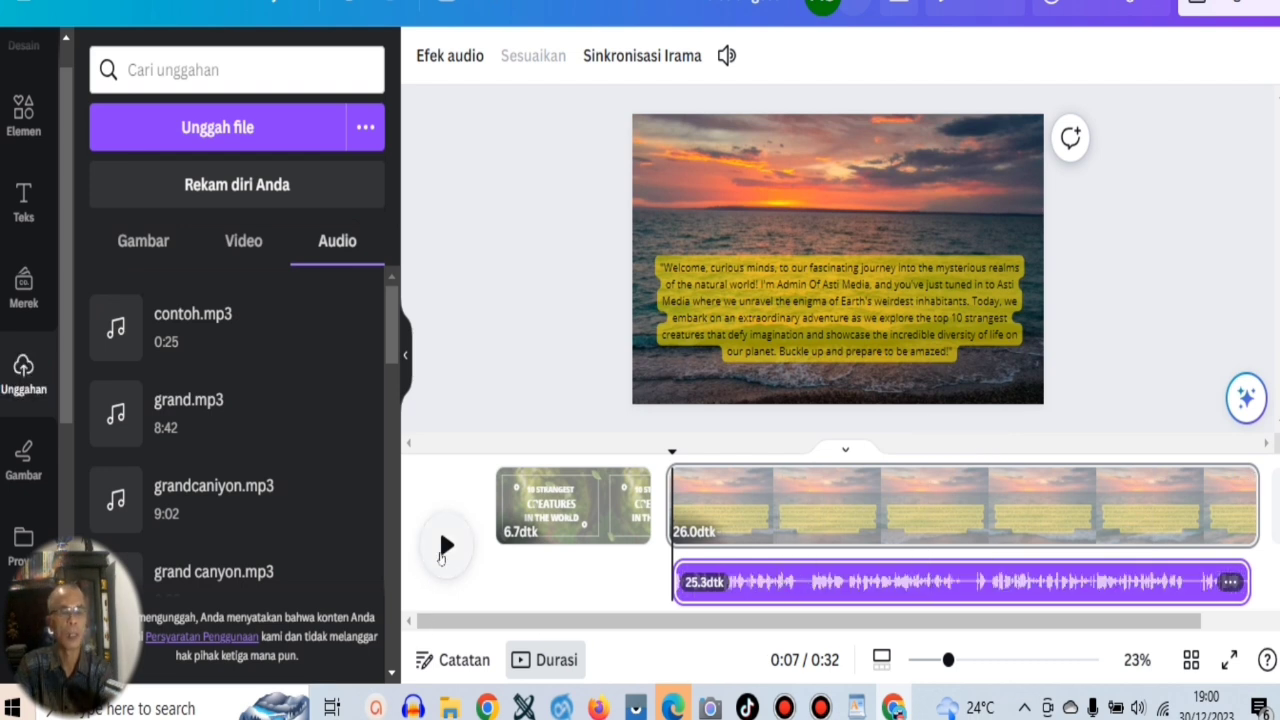
Play the sunset page with its voice-over and delete the opening paragraph text box from it.
{"action": "left_click", "coordinate": [441, 557]}
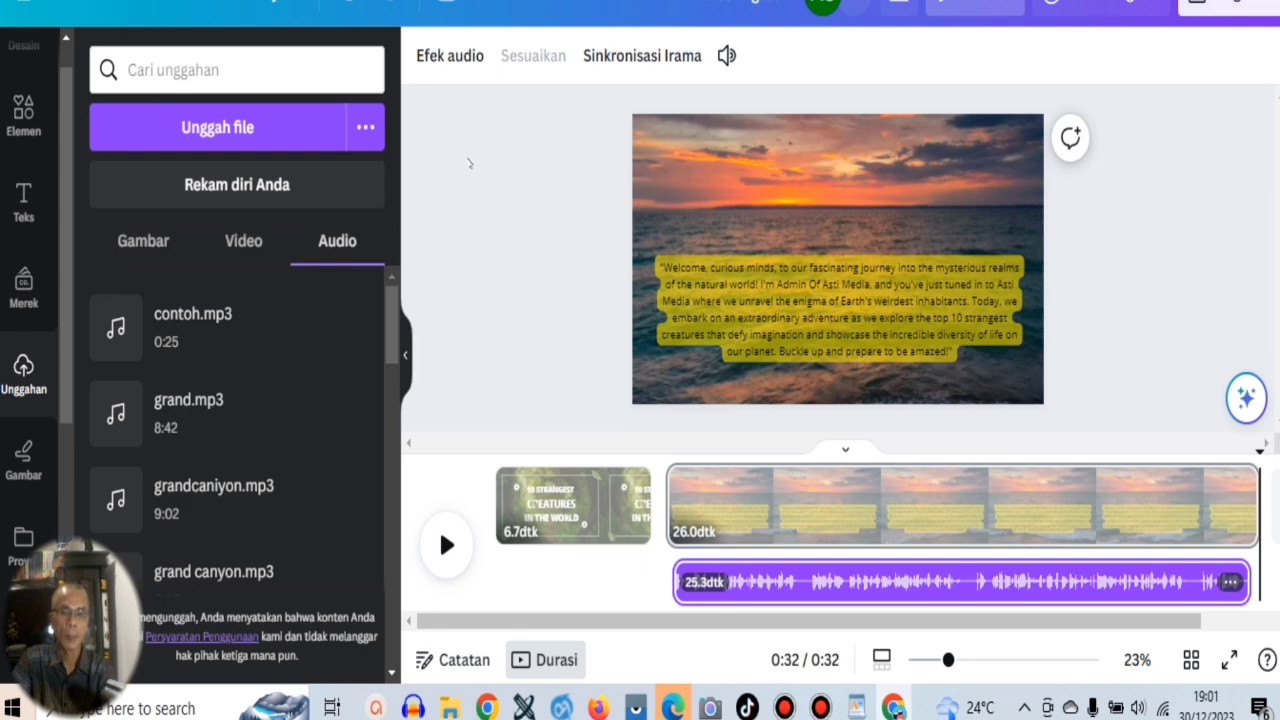
{"action": "left_click", "coordinate": [812, 305]}
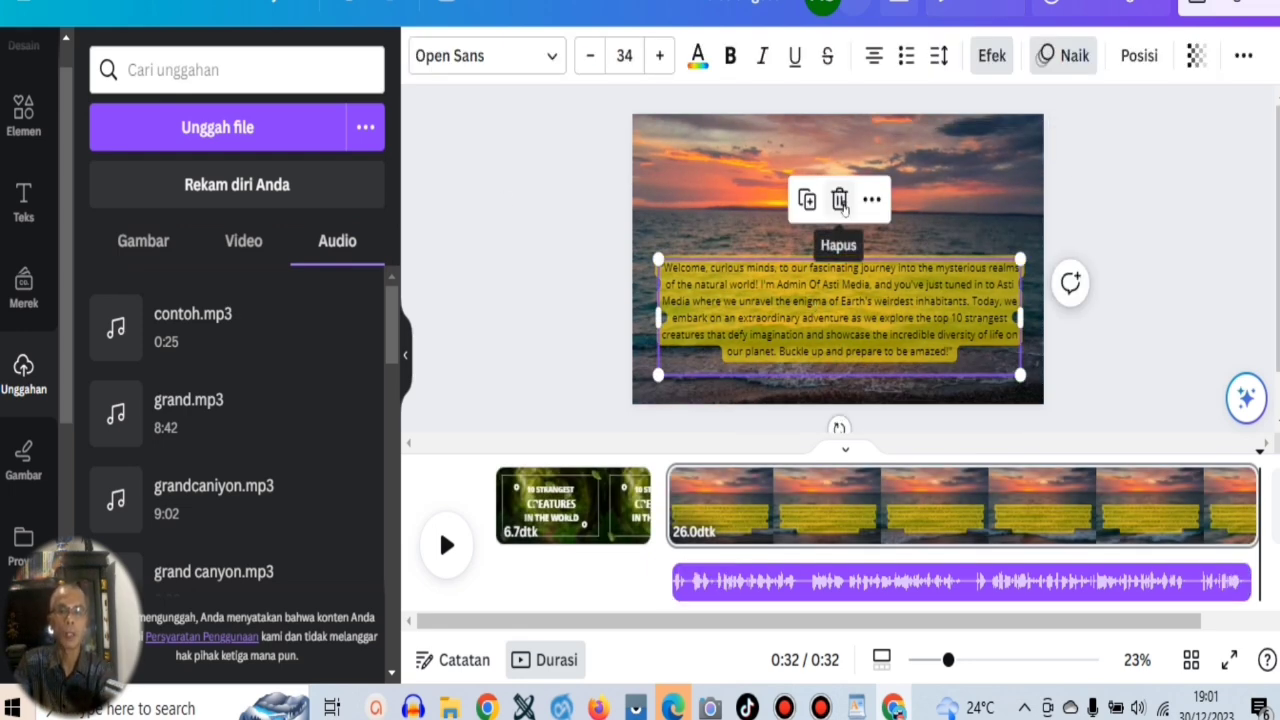
{"action": "left_click", "coordinate": [839, 199]}
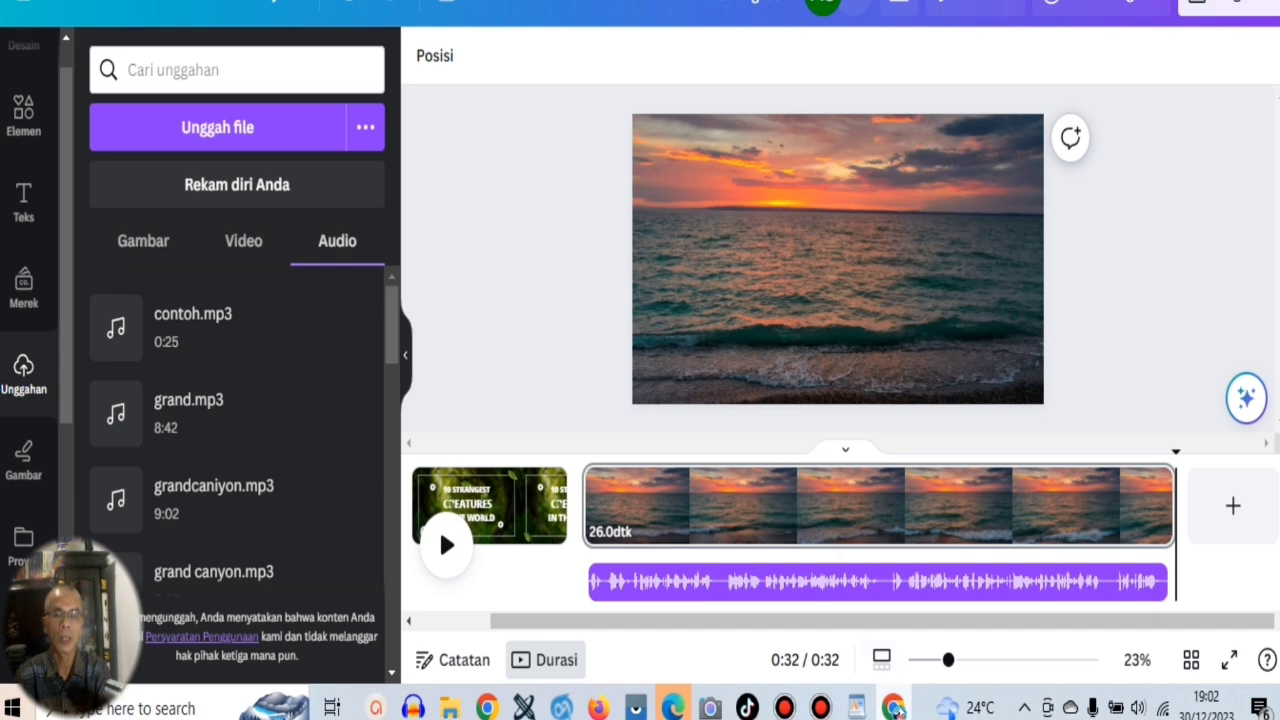
Highlight the opening paragraph of the script in WordPad for review and return to Canva.
{"action": "left_click", "coordinate": [893, 708]}
{"action": "left_click", "coordinate": [562, 250]}
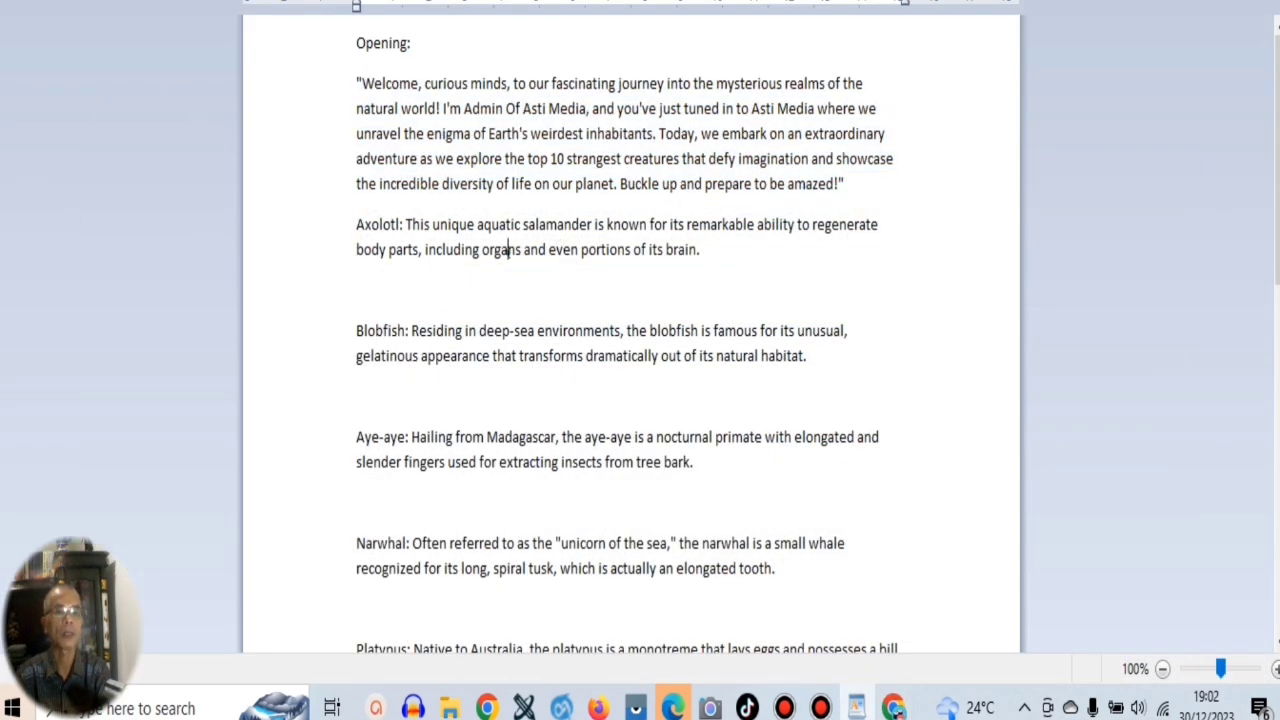
{"action": "left_click_drag", "start_coordinate": [346, 88], "coordinate": [346, 188]}
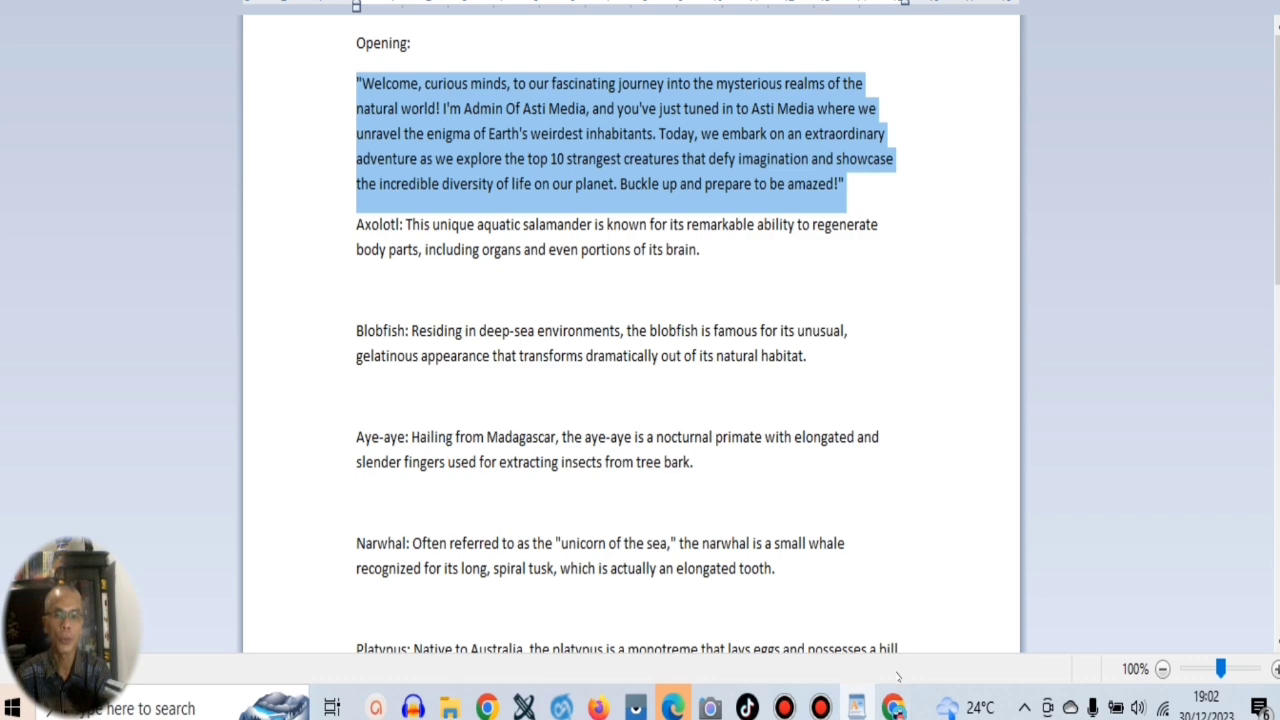
{"action": "left_click", "coordinate": [893, 708]}
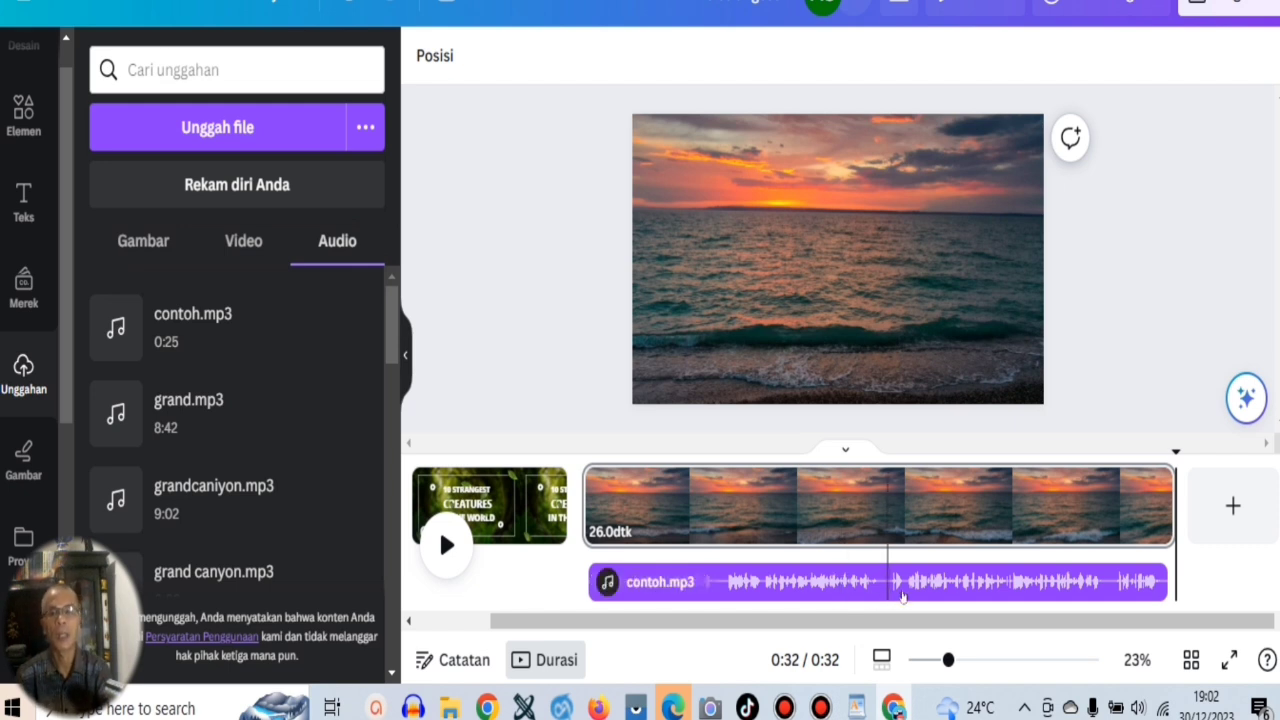
Add a blank page after the sunset clip in Canva and copy the heading "Axolotl:" from the WordPad script.
{"action": "left_click", "coordinate": [1236, 524]}
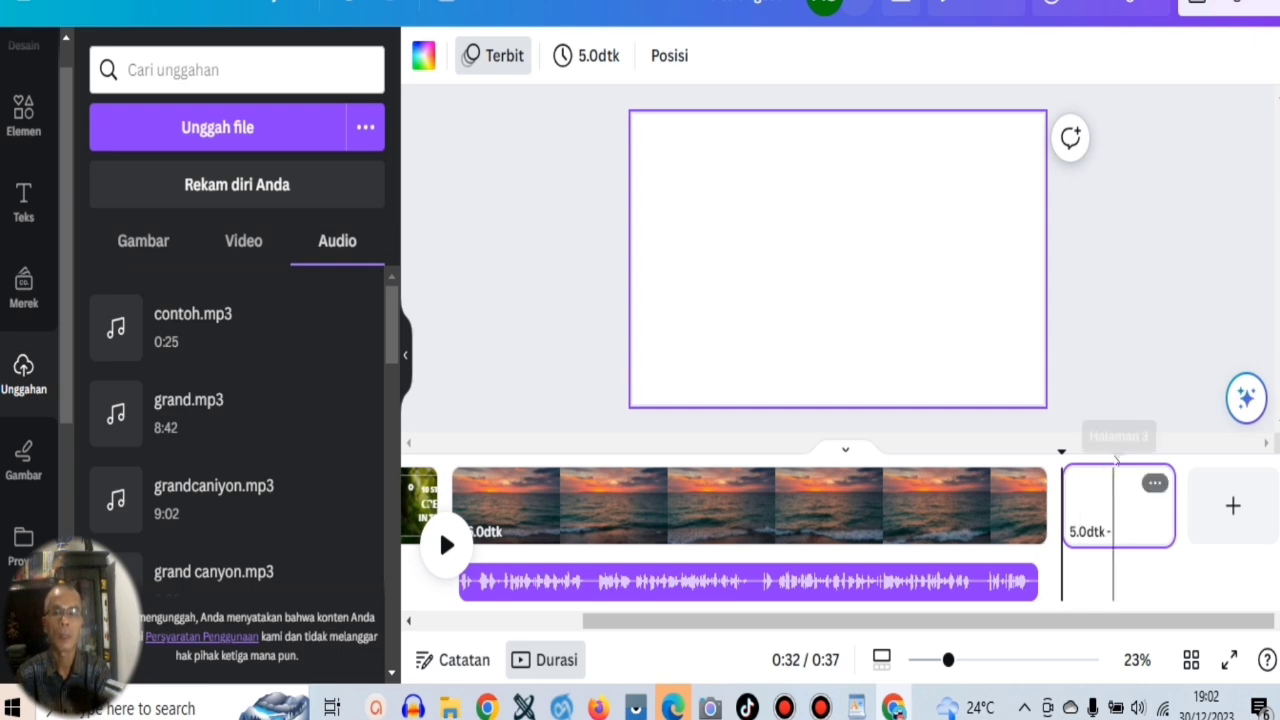
{"action": "left_click", "coordinate": [857, 707]}
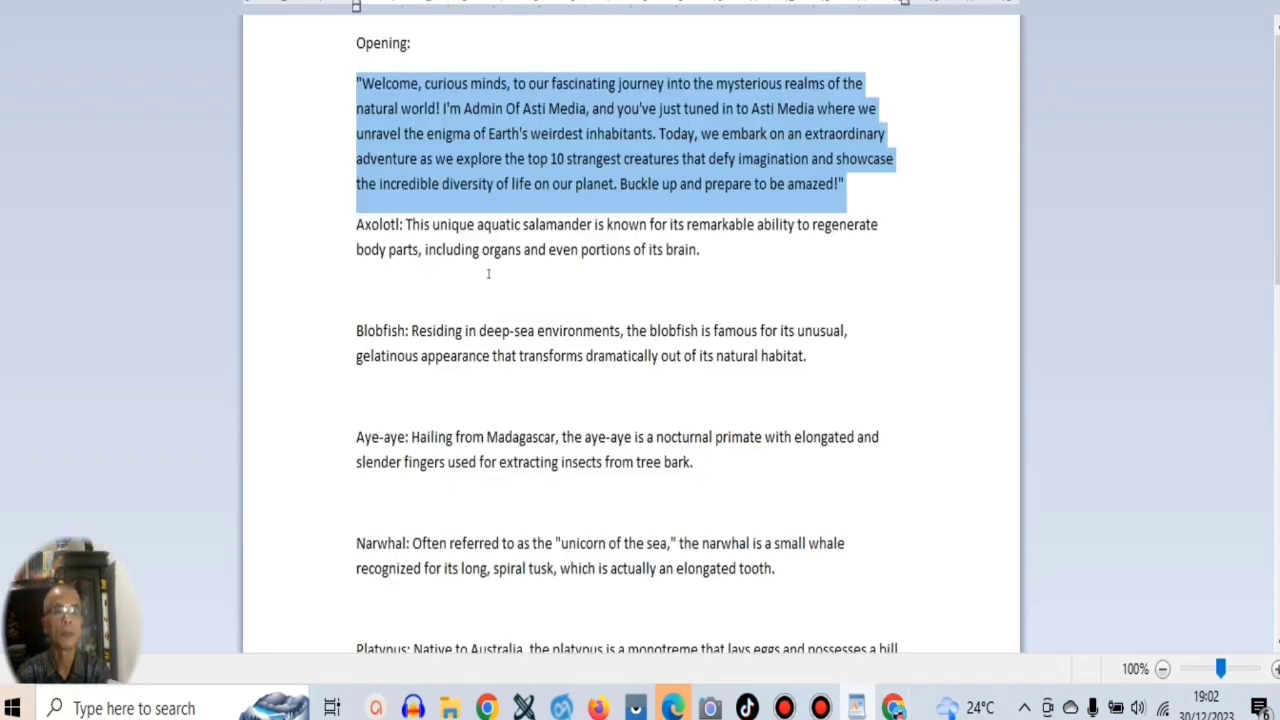
{"action": "left_click_drag", "start_coordinate": [345, 225], "coordinate": [347, 254]}
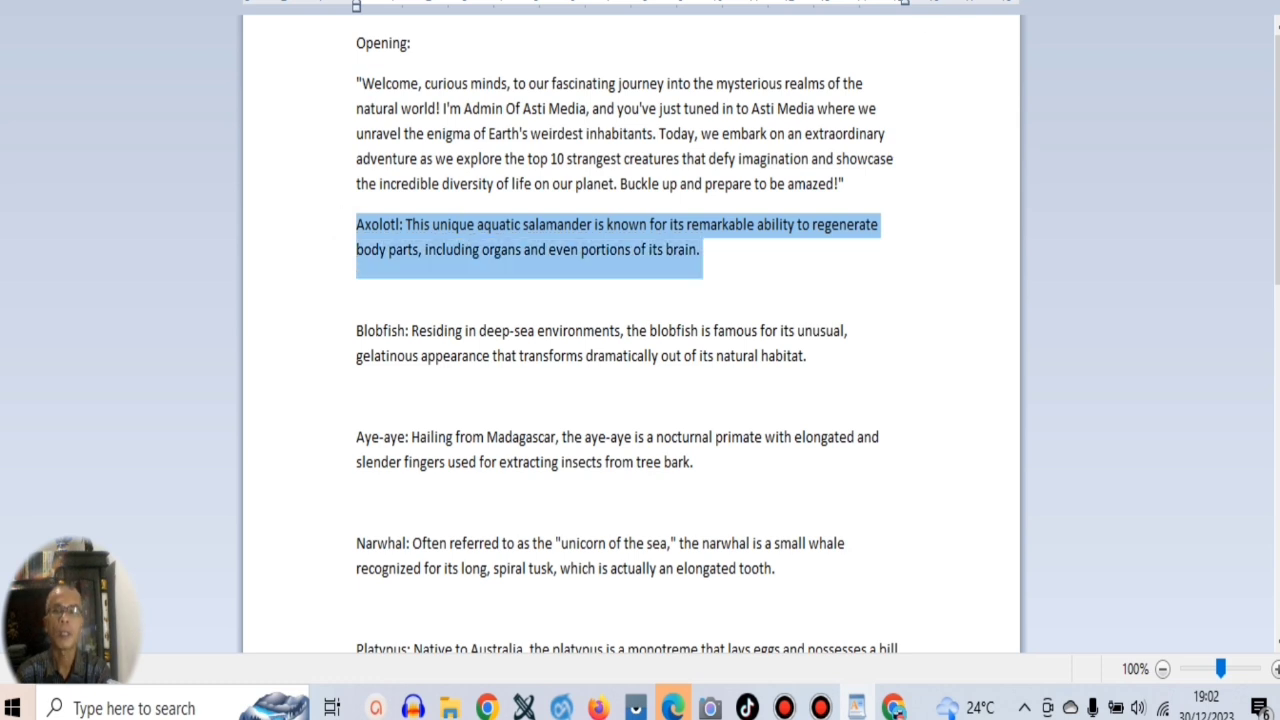
{"action": "left_click", "coordinate": [433, 224]}
{"action": "double_click", "coordinate": [400, 225]}
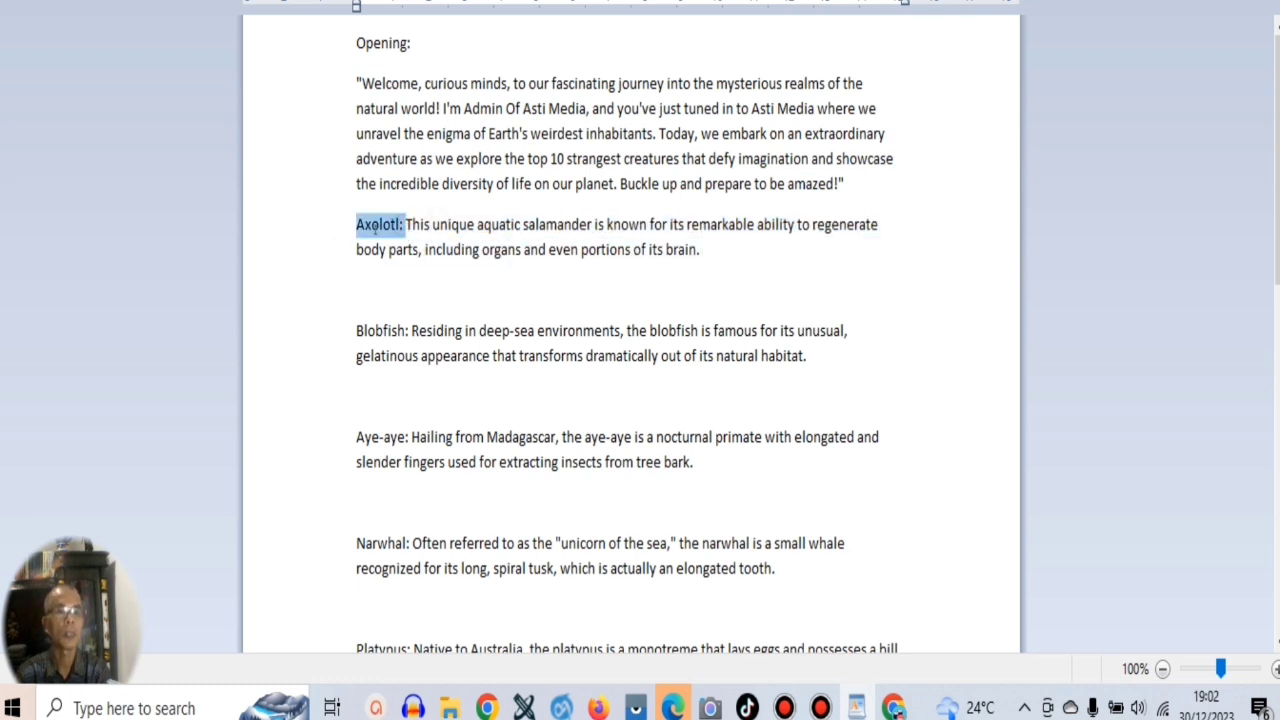
{"action": "right_click", "coordinate": [376, 228]}
{"action": "left_click", "coordinate": [414, 268]}
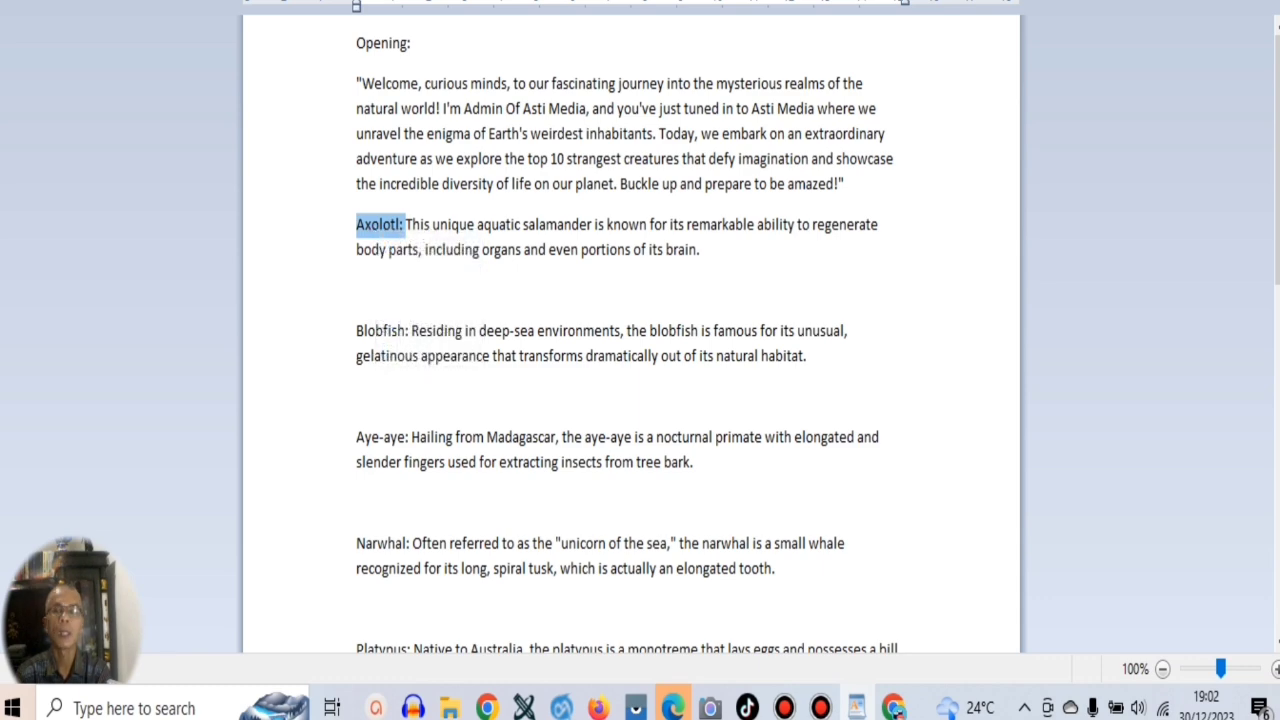
Search Canva's stock videos for the copied term "Axolotl:" in place of the previous search.
{"action": "left_click", "coordinate": [893, 708]}
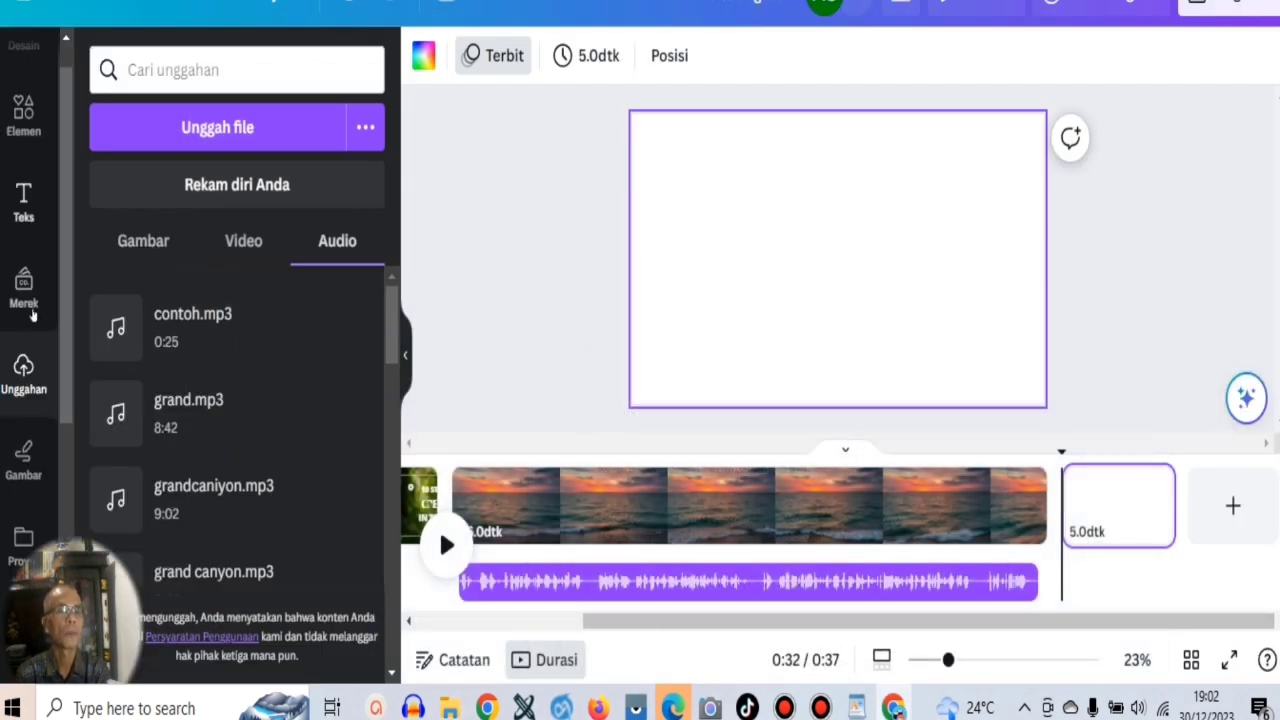
{"action": "scroll", "coordinate": [62, 258], "scroll_direction": "down", "scroll_amount": 3}
{"action": "scroll", "coordinate": [70, 262], "scroll_direction": "up", "scroll_amount": 3}
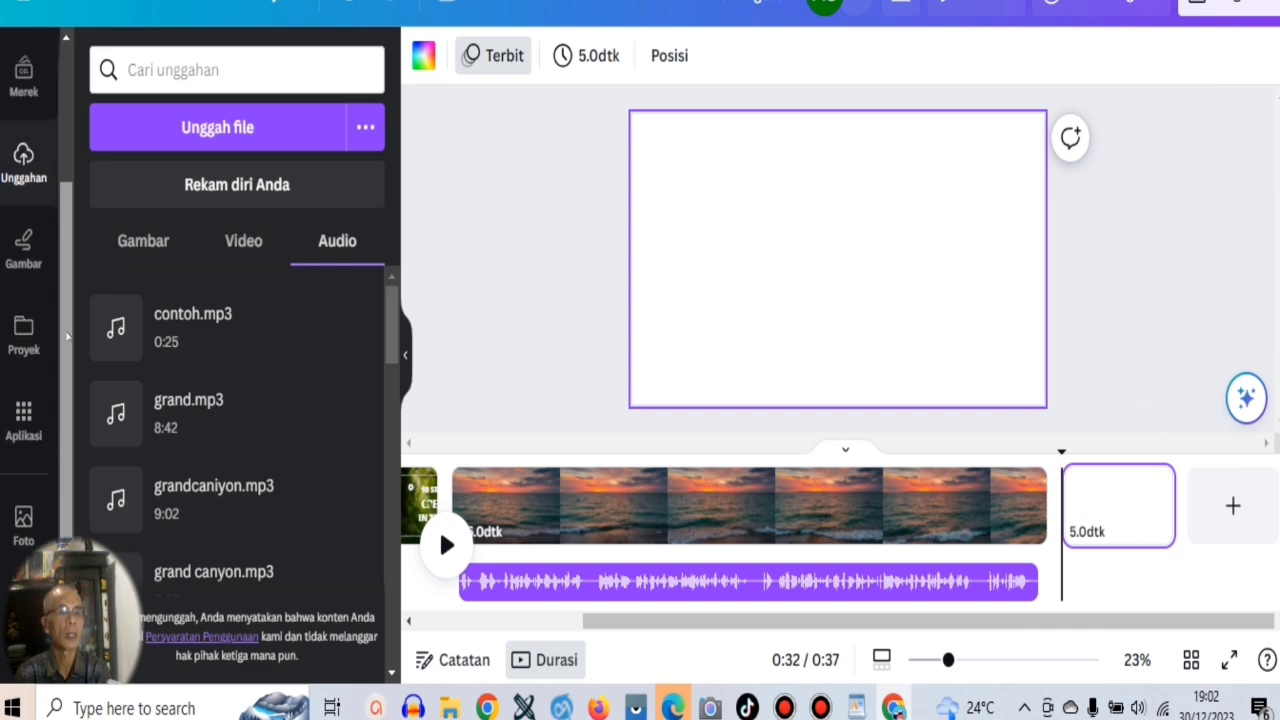
{"action": "scroll", "coordinate": [76, 265], "scroll_direction": "up", "scroll_amount": 1}
{"action": "scroll", "coordinate": [75, 400], "scroll_direction": "down", "scroll_amount": 4}
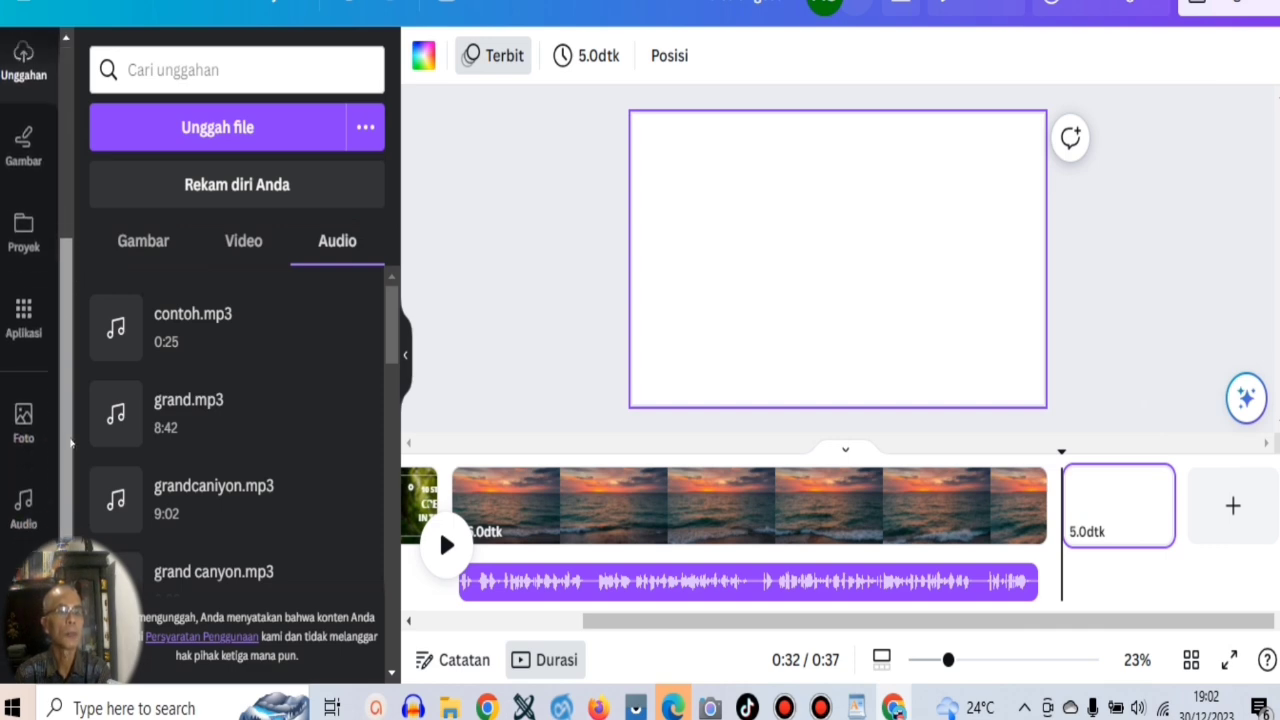
{"action": "left_click", "coordinate": [23, 508]}
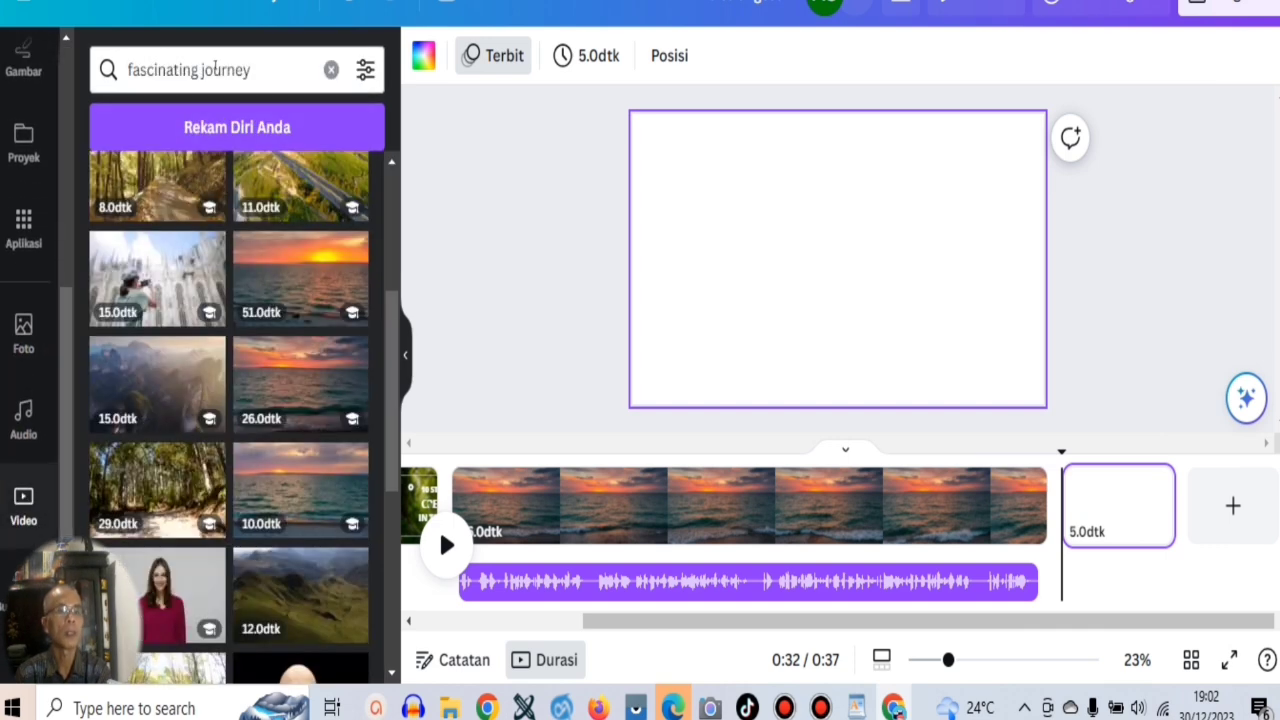
{"action": "triple_click", "coordinate": [213, 68]}
{"action": "right_click", "coordinate": [213, 66]}
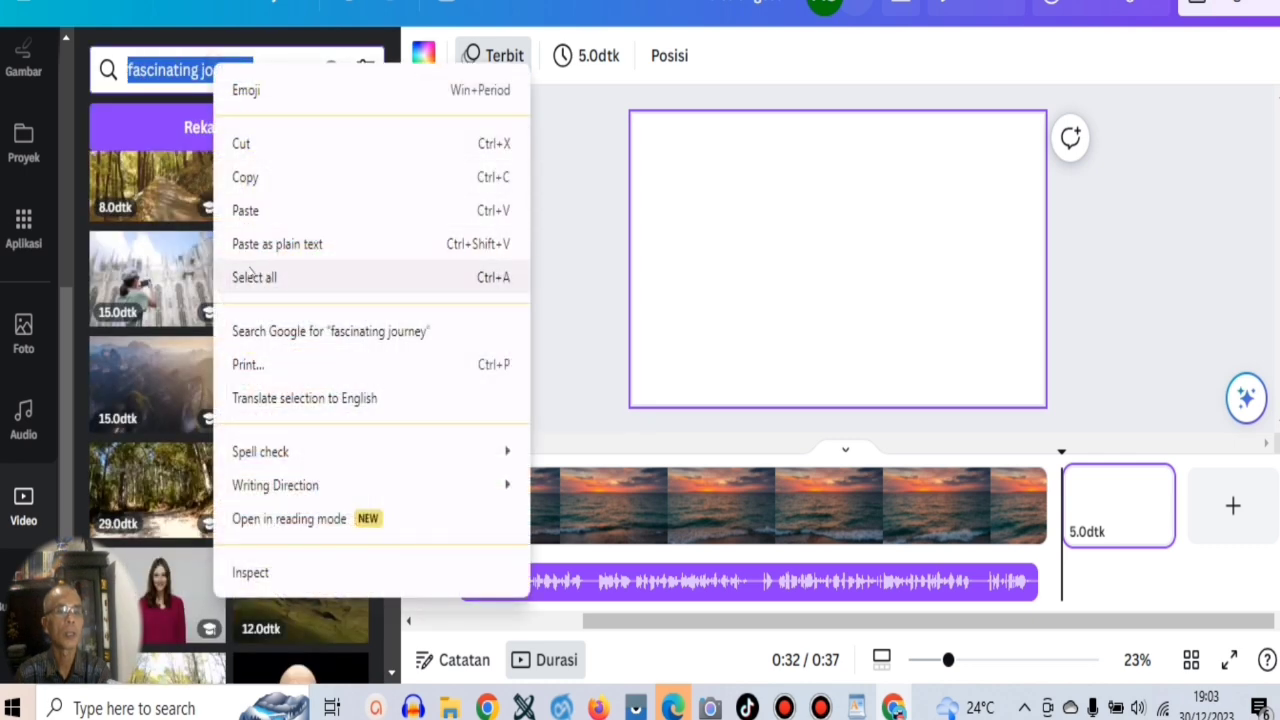
{"action": "left_click", "coordinate": [243, 210]}
{"action": "key", "text": "Return"}
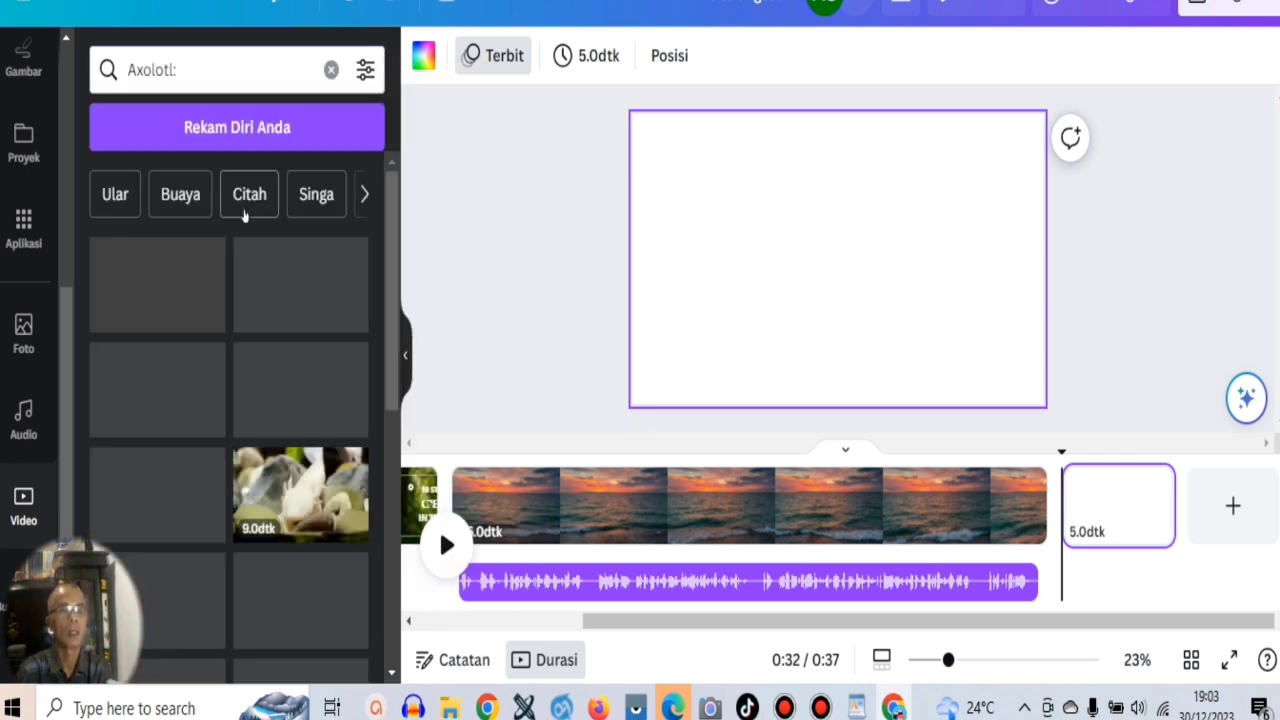
Insert the 21-second close-up clip of the pink-gilled axolotl on the blank page and set it as the page background.
{"action": "mouse_move", "coordinate": [197, 265]}
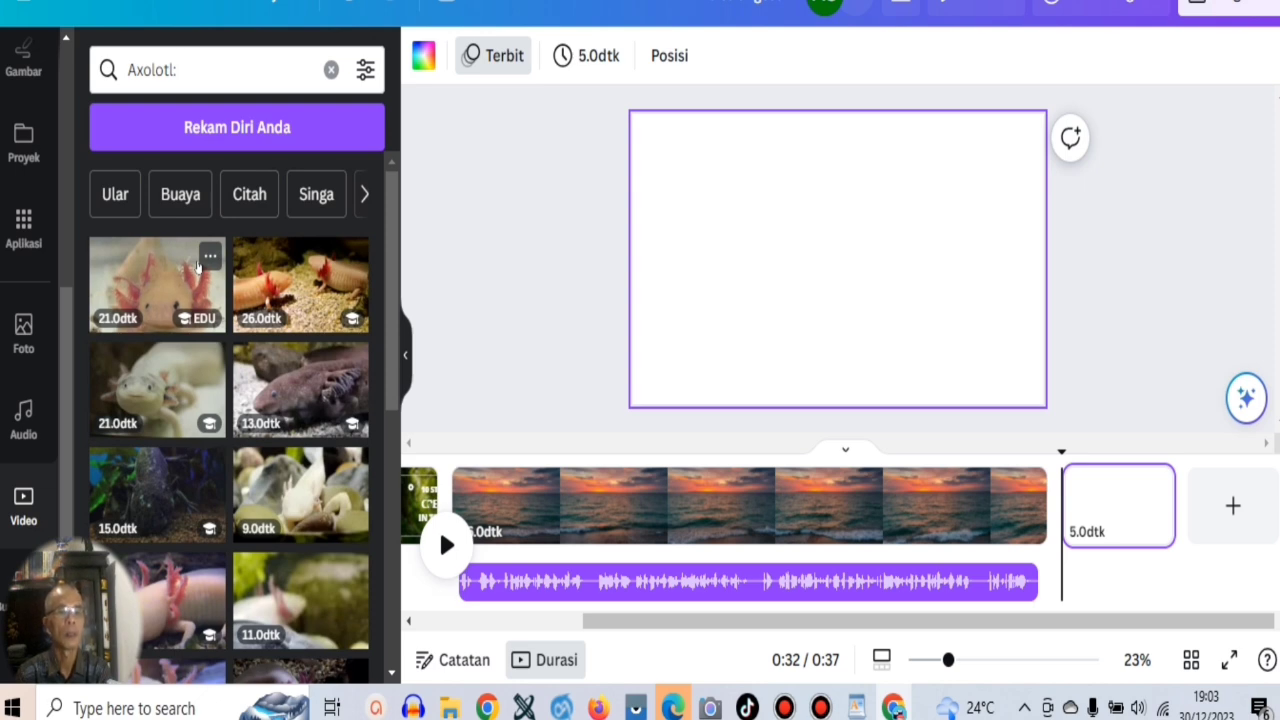
{"action": "left_click", "coordinate": [197, 265]}
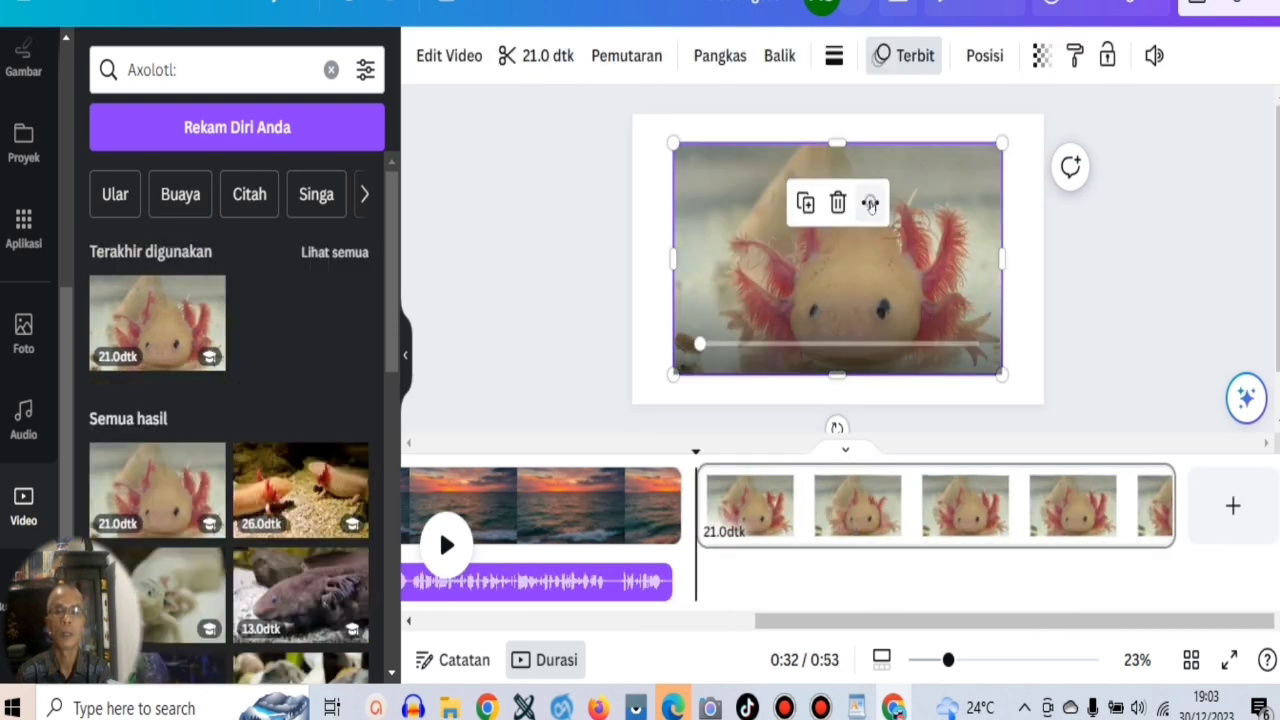
{"action": "left_click", "coordinate": [866, 202]}
{"action": "left_click", "coordinate": [932, 672]}
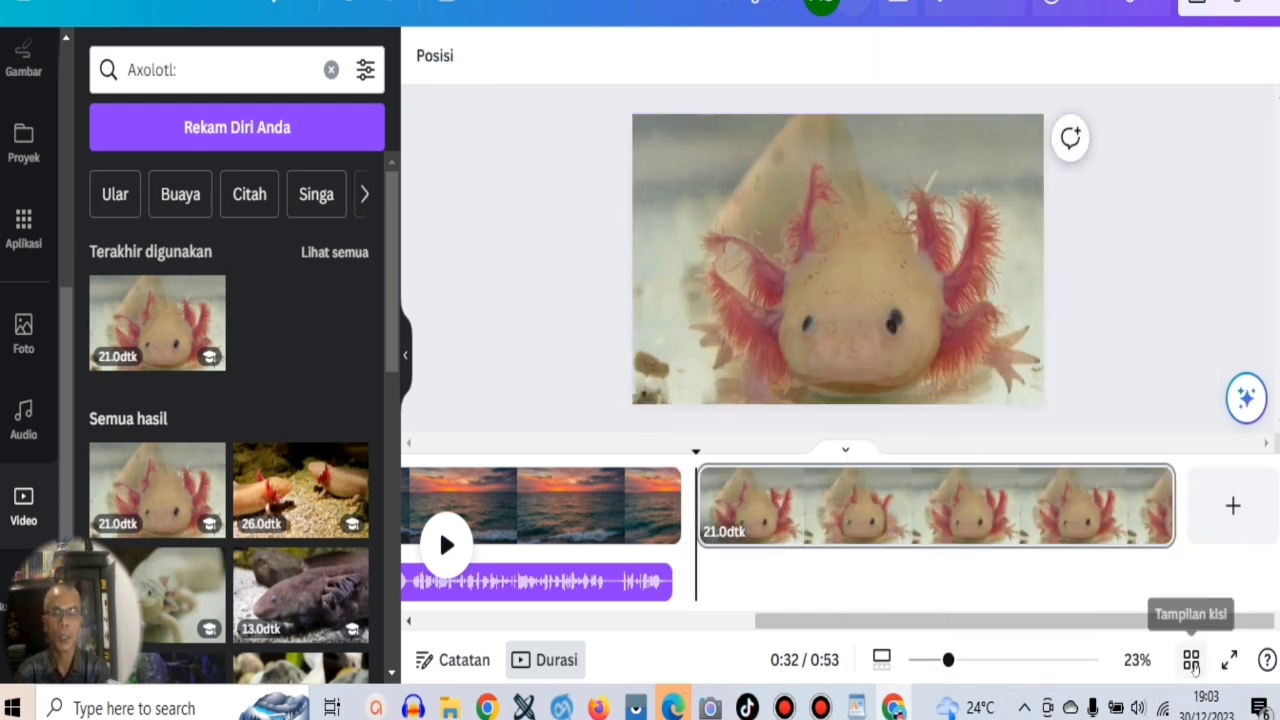
Highlight the Axolotl paragraph in the WordPad script for review and return to the sunset page in Canva.
{"action": "left_click", "coordinate": [856, 708]}
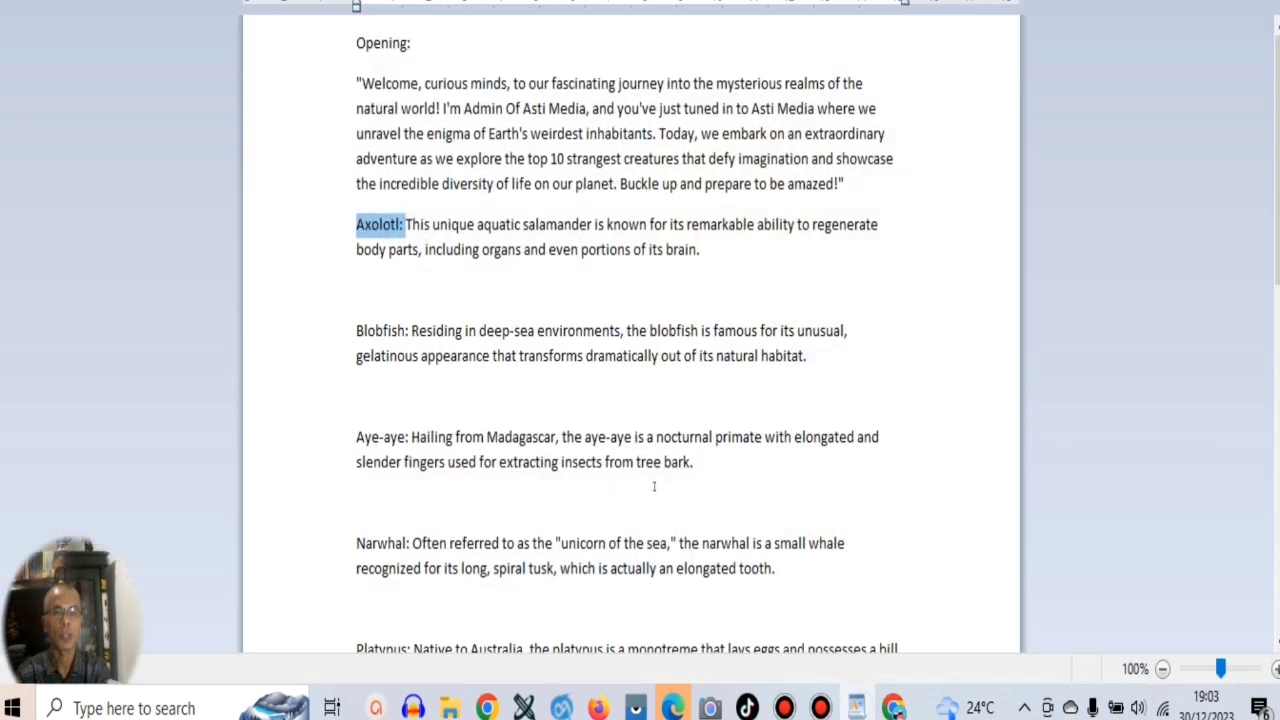
{"action": "left_click_drag", "start_coordinate": [716, 265], "coordinate": [361, 281]}
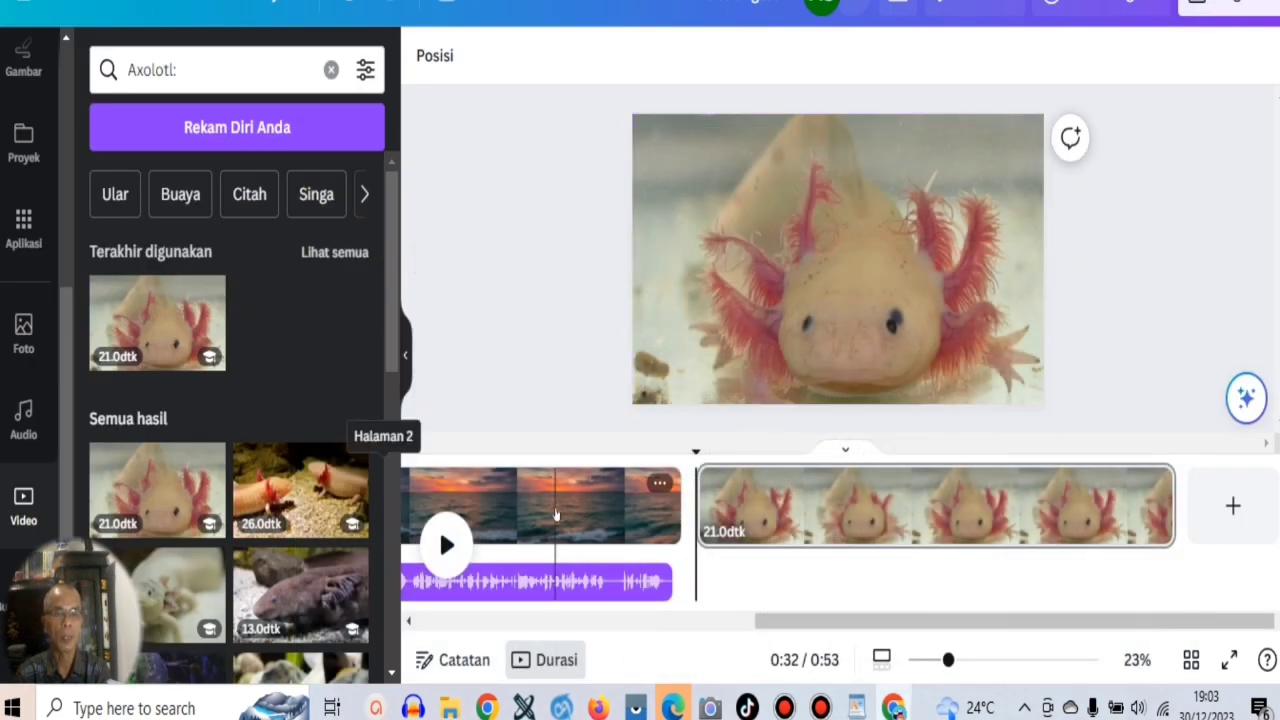
{"action": "left_click", "coordinate": [555, 513]}
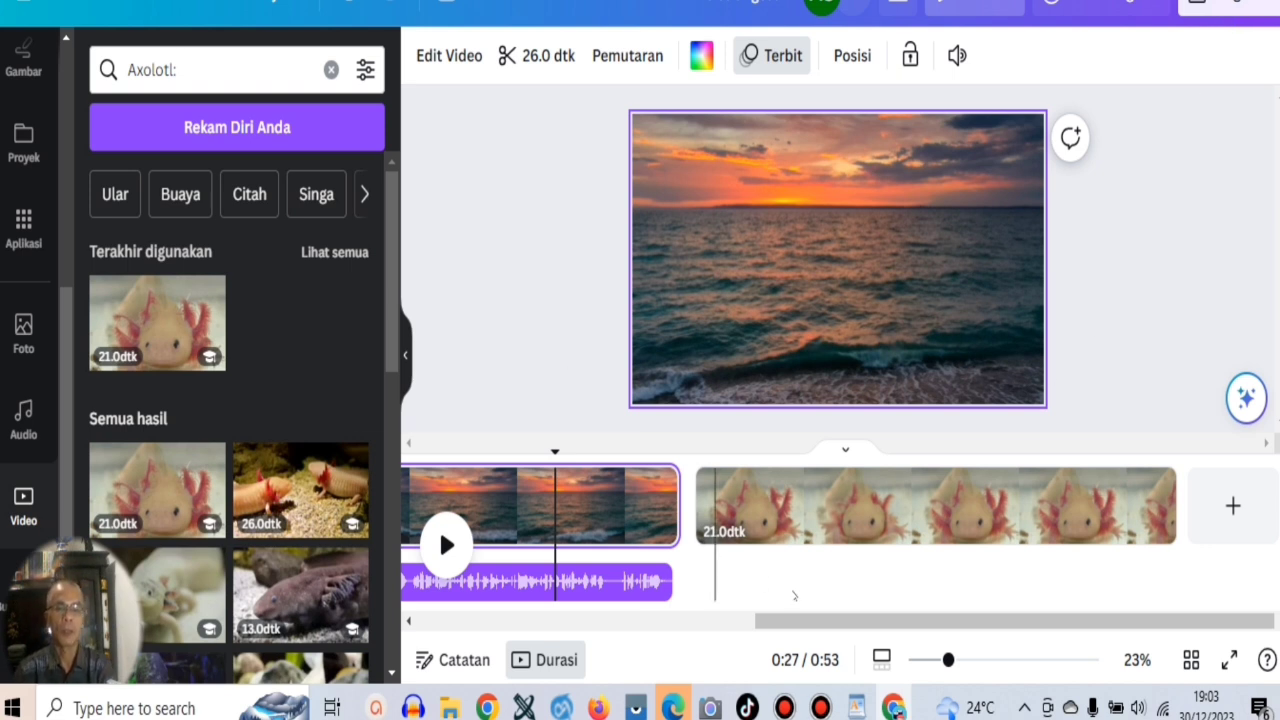
Preview the 26-second sunset page at several points along the timeline, near its start and its end.
{"action": "scroll", "coordinate": [828, 505], "scroll_direction": "left", "scroll_amount": 5}
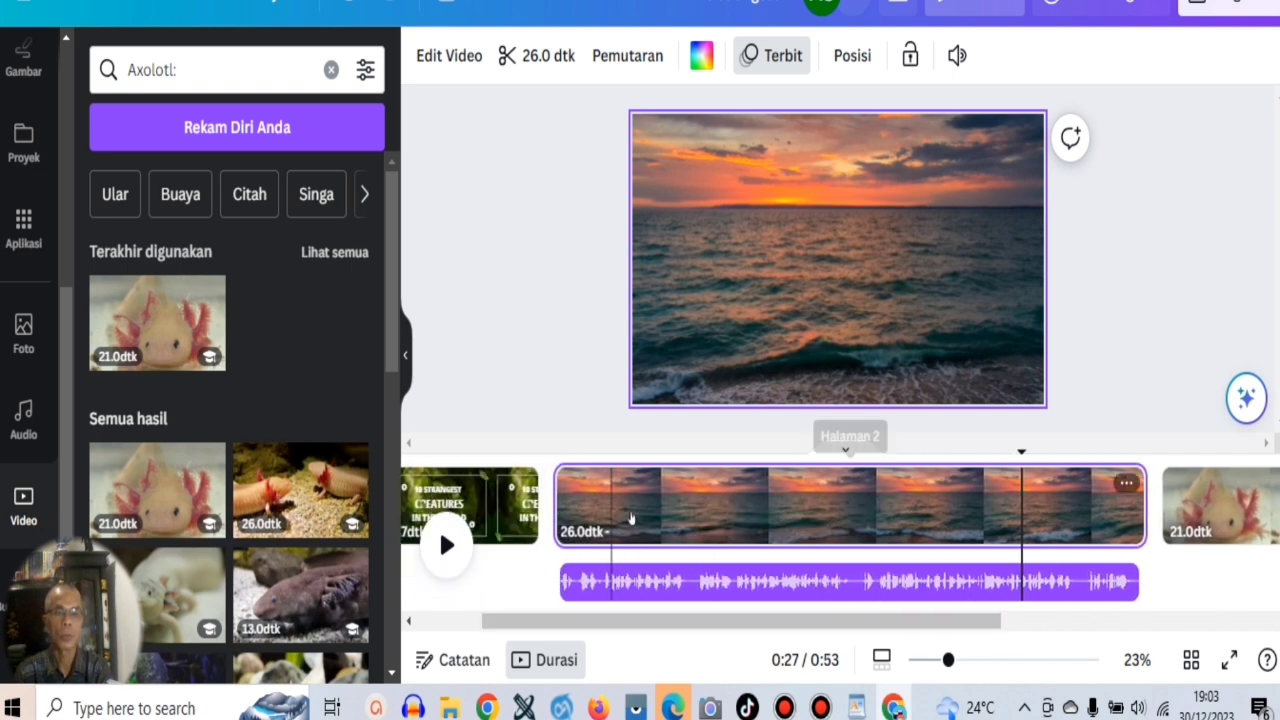
{"action": "left_click", "coordinate": [597, 497]}
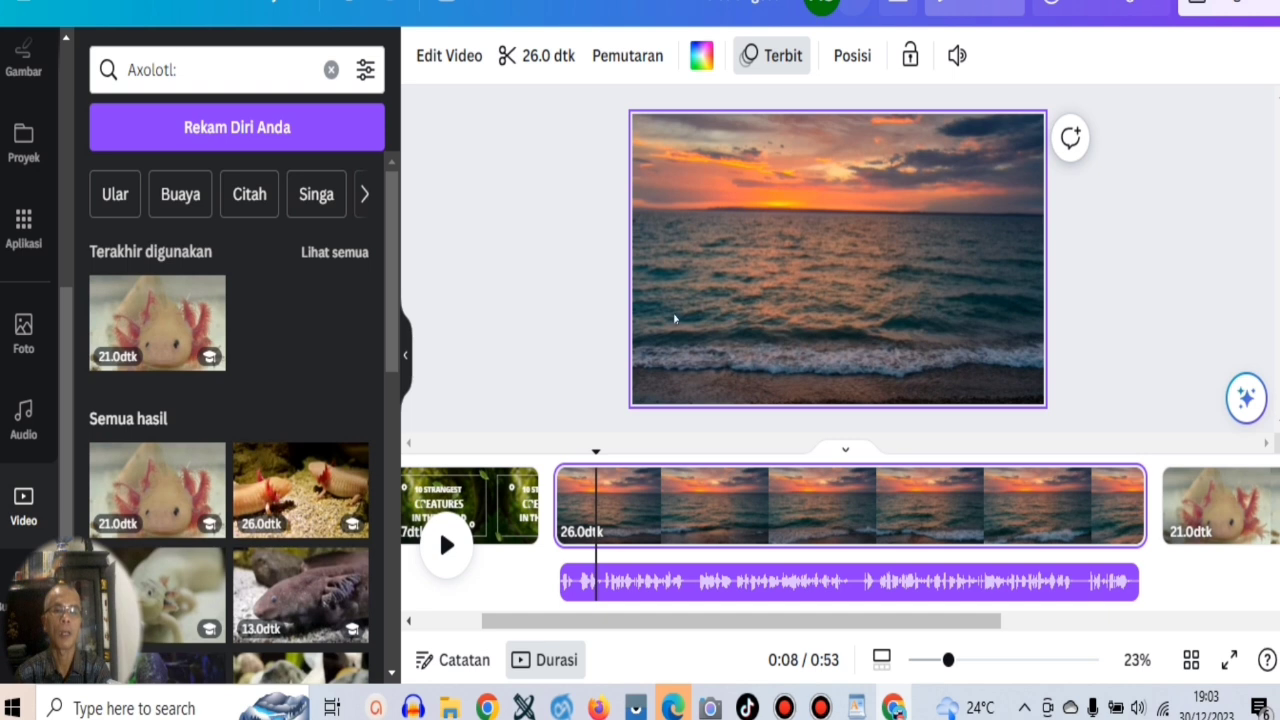
{"action": "left_click", "coordinate": [529, 237]}
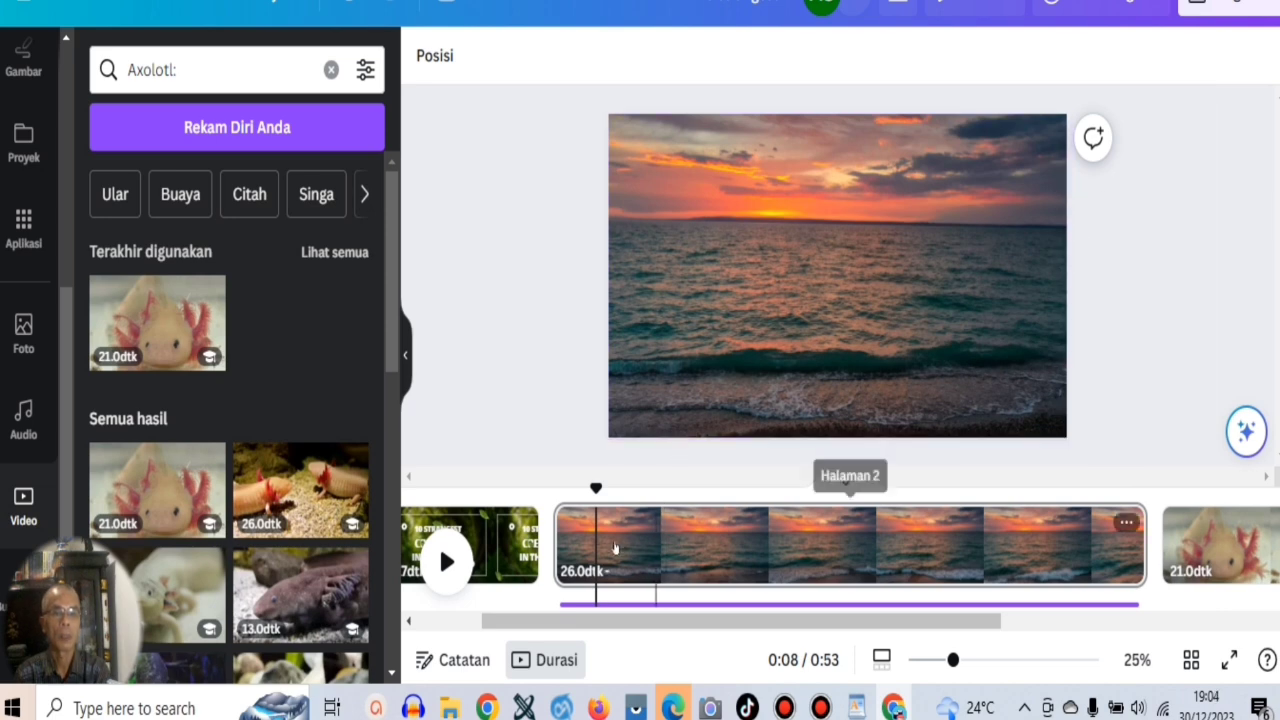
{"action": "left_click", "coordinate": [577, 544]}
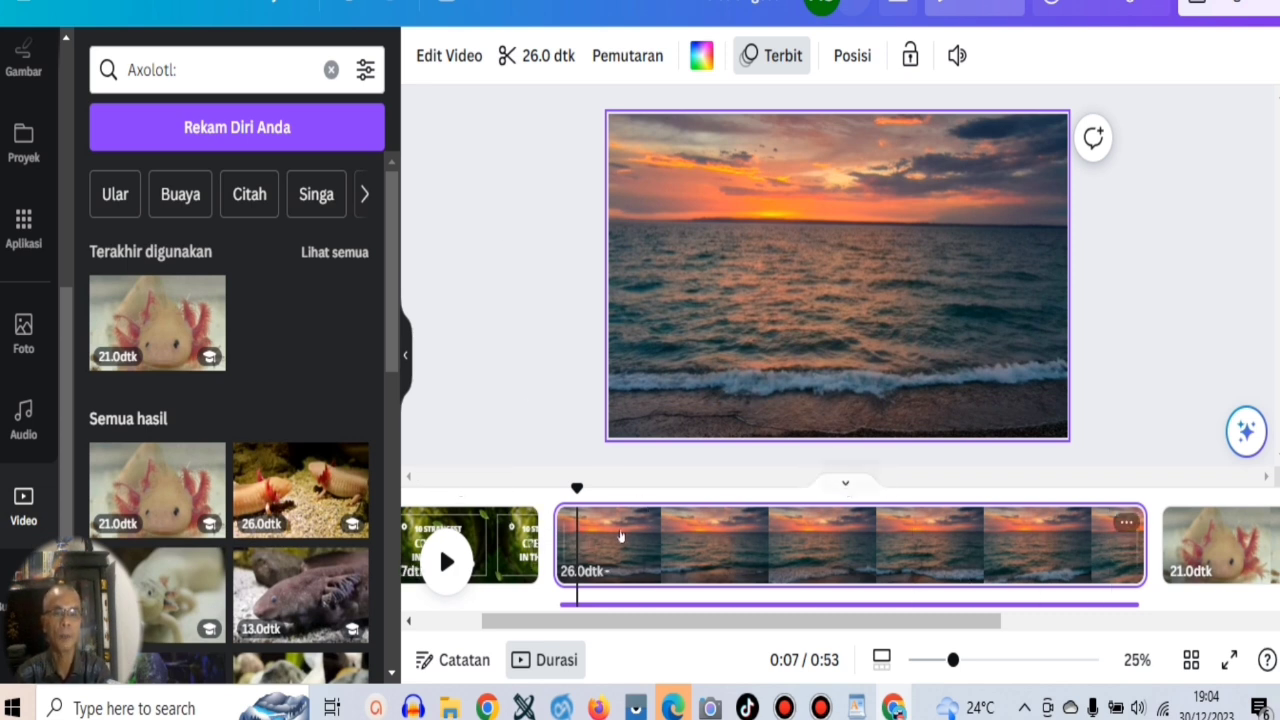
{"action": "left_click", "coordinate": [1017, 531]}
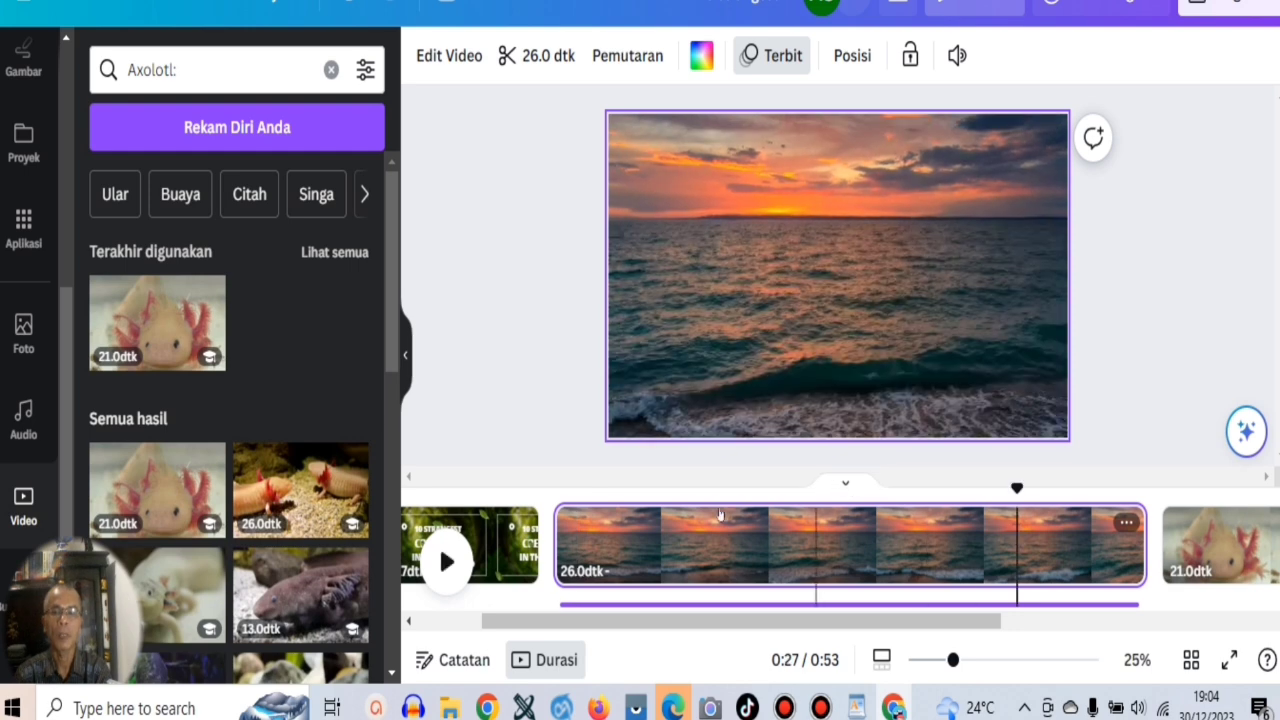
{"action": "left_click", "coordinate": [606, 540]}
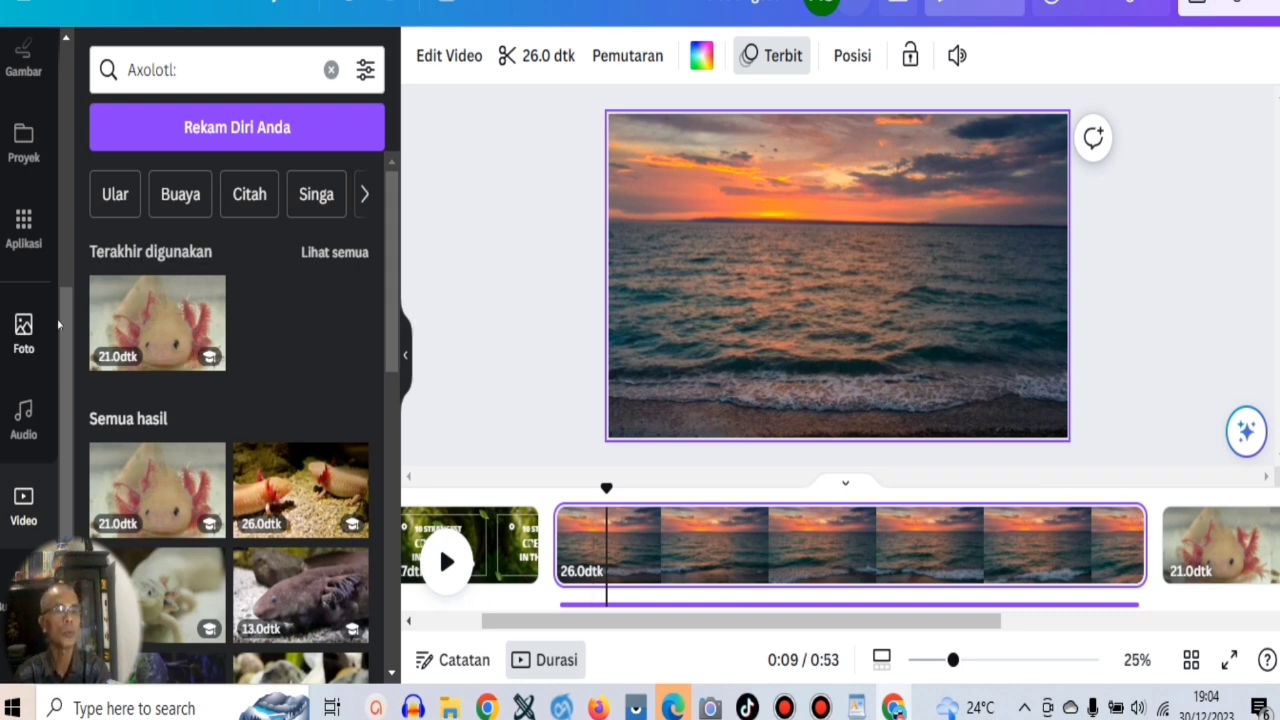
Add a square shape to the sunset page and stretch it to cover the whole frame.
{"action": "scroll", "coordinate": [55, 276], "scroll_direction": "up", "scroll_amount": 1}
{"action": "scroll", "coordinate": [55, 276], "scroll_direction": "up", "scroll_amount": 4}
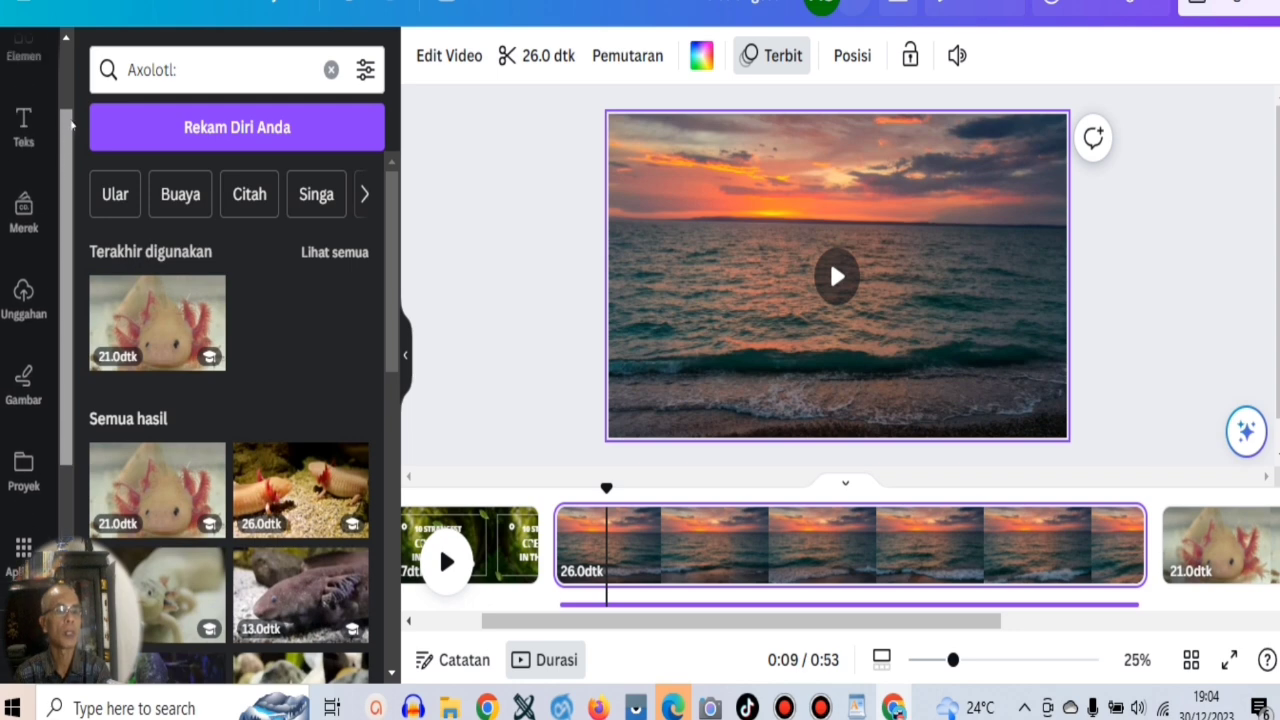
{"action": "left_click", "coordinate": [23, 150]}
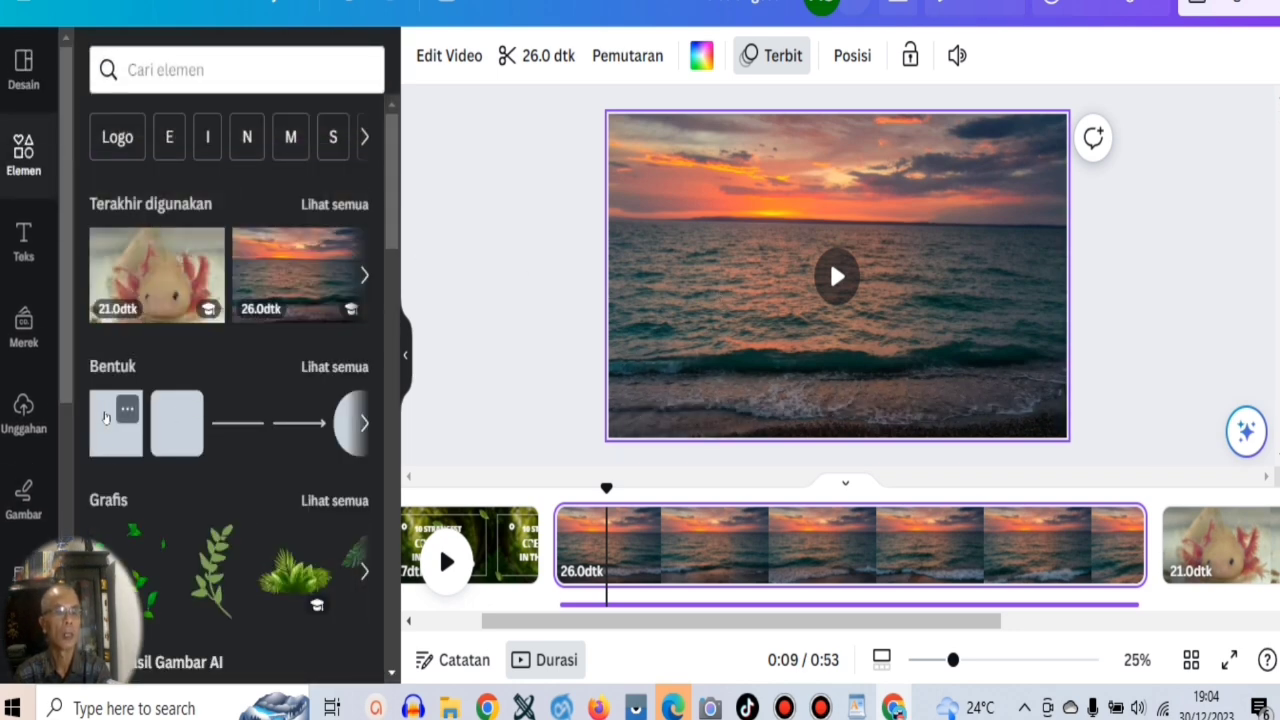
{"action": "left_click", "coordinate": [105, 418]}
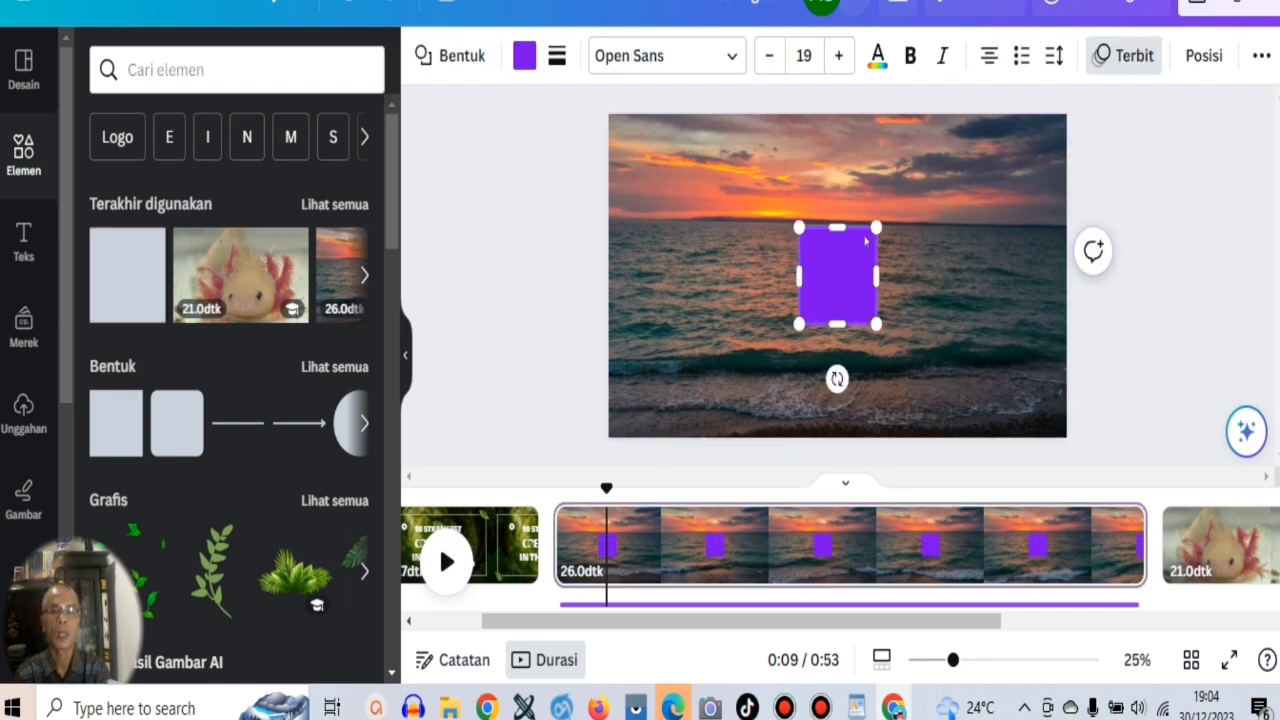
{"action": "left_click_drag", "start_coordinate": [876, 226], "coordinate": [1067, 113]}
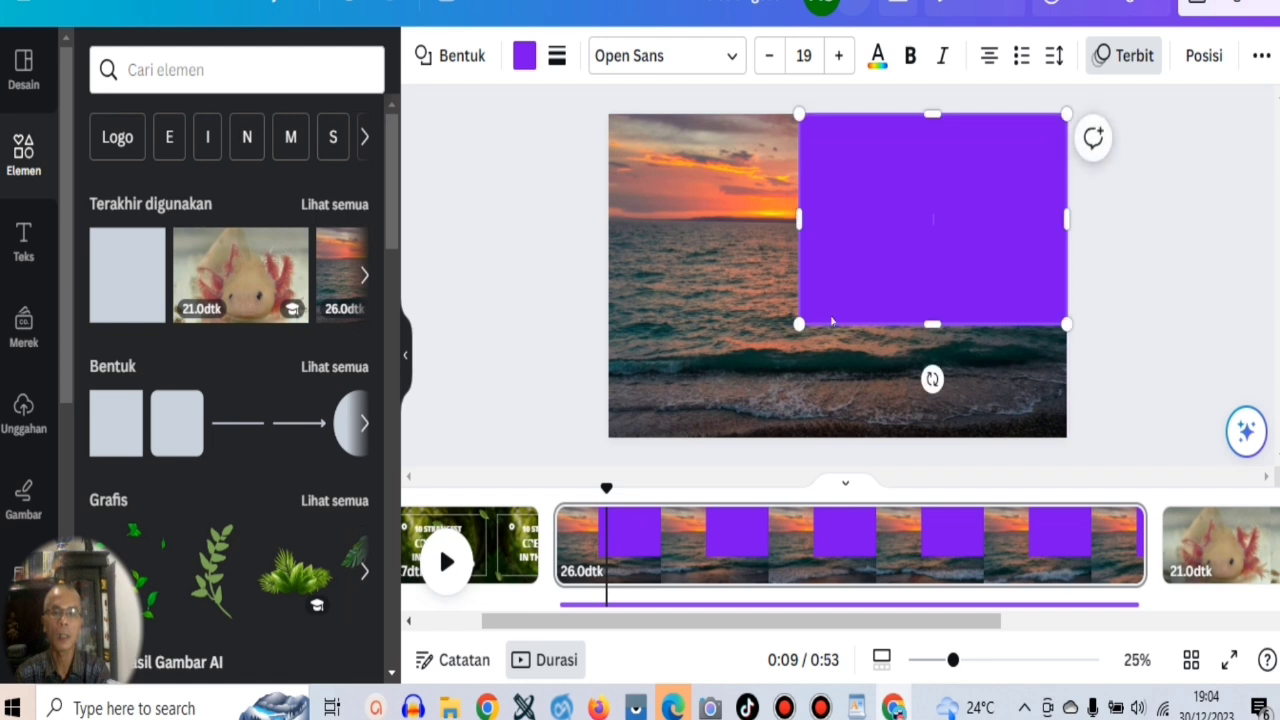
{"action": "left_click_drag", "start_coordinate": [799, 324], "coordinate": [607, 399]}
{"action": "left_click_drag", "start_coordinate": [837, 400], "coordinate": [836, 437]}
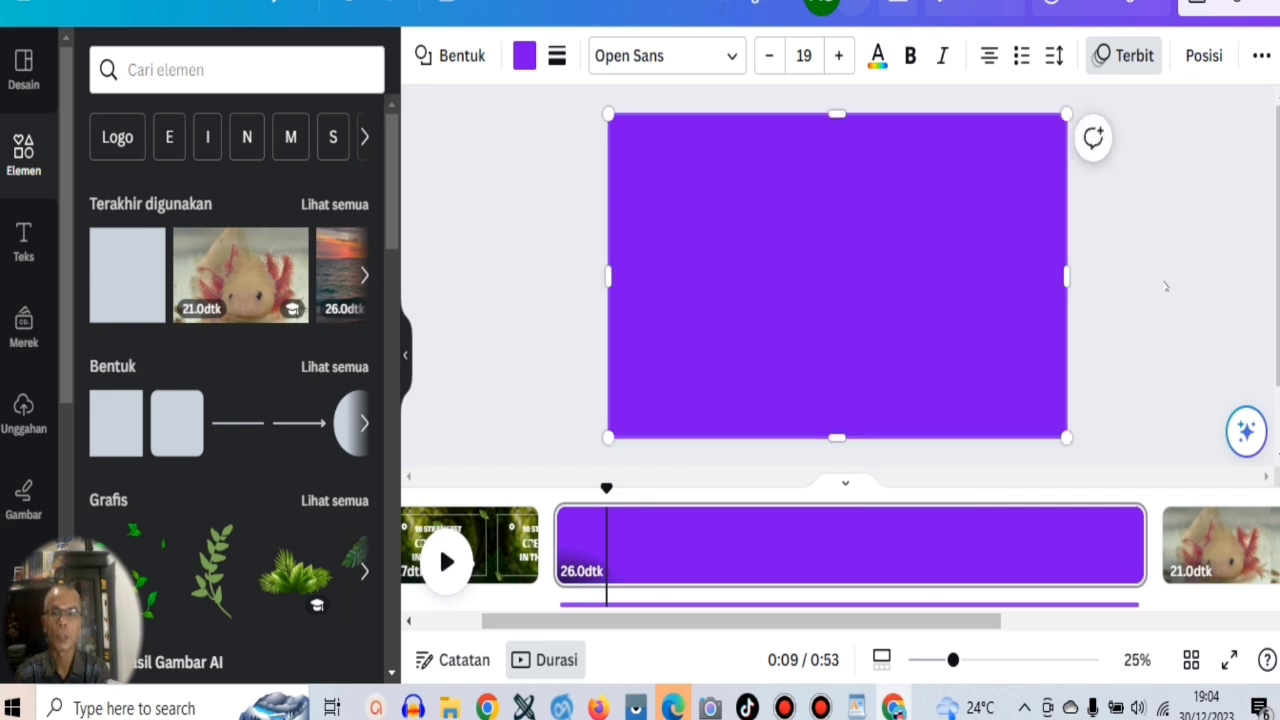
Fill the full-frame shape with black from the brand palette and set its transparency to 45.
{"action": "left_click", "coordinate": [524, 55]}
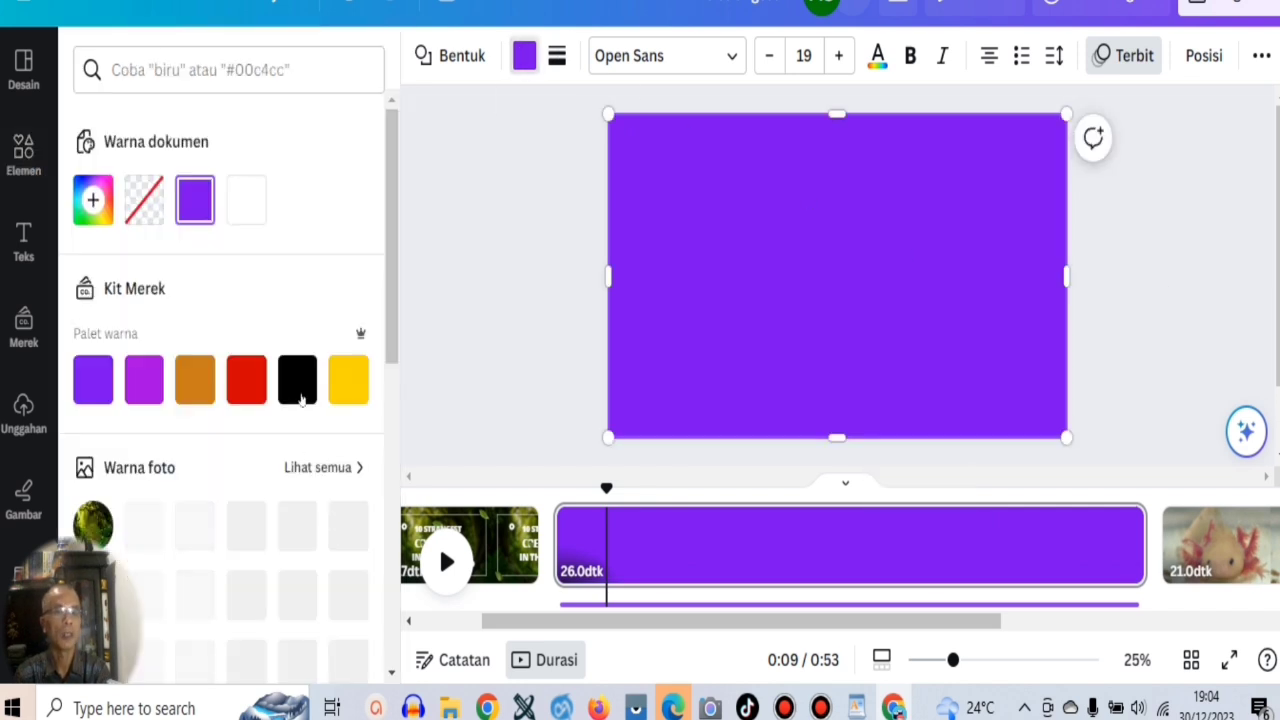
{"action": "left_click", "coordinate": [300, 393]}
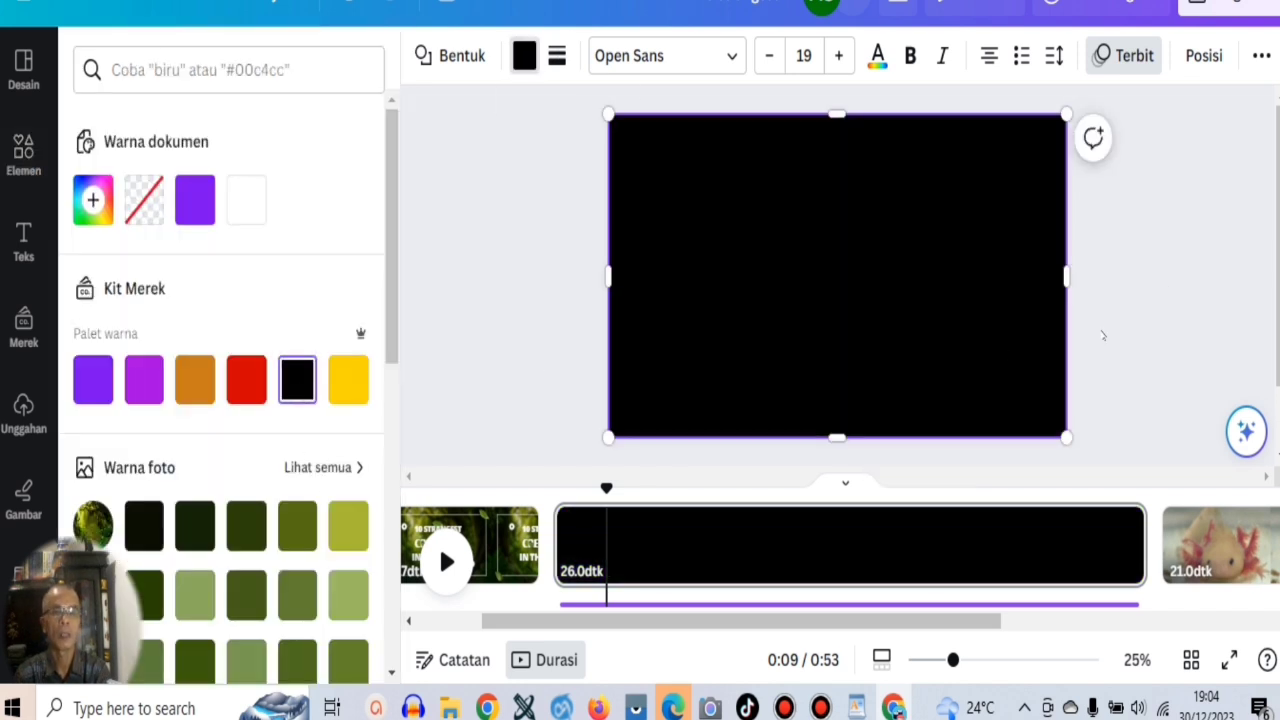
{"action": "left_click", "coordinate": [1261, 55]}
{"action": "left_click", "coordinate": [1184, 113]}
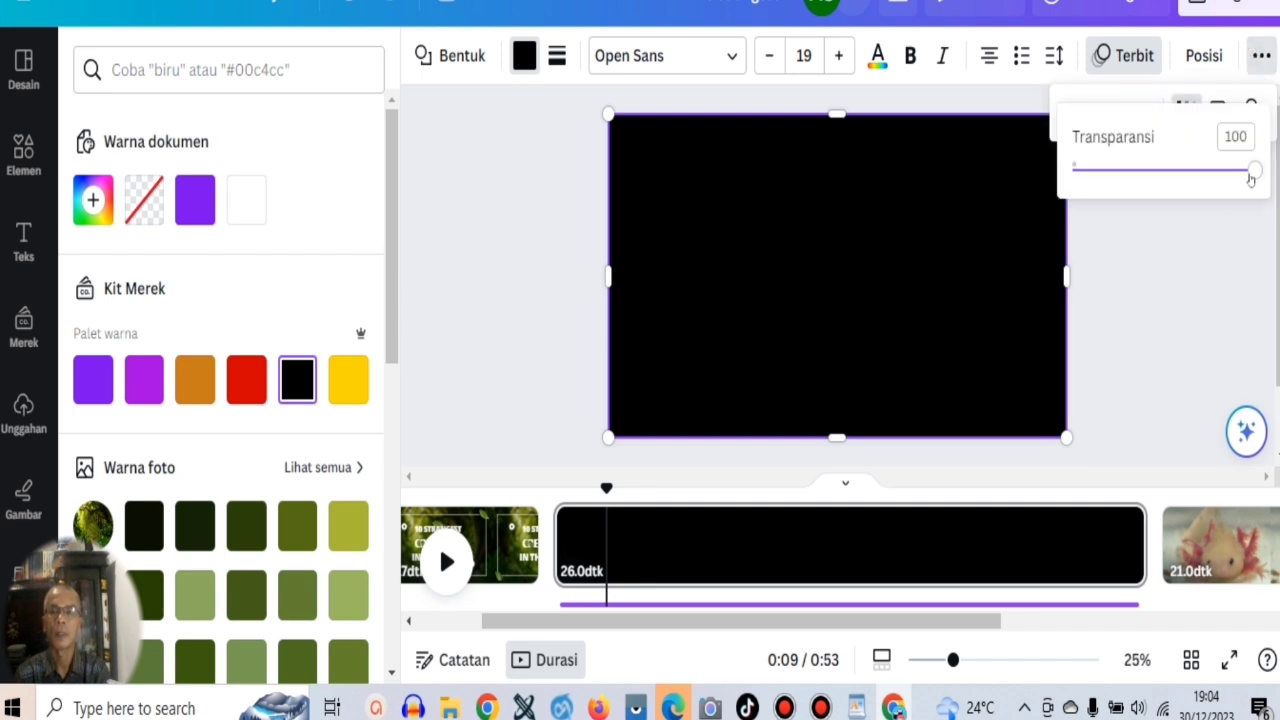
{"action": "left_click_drag", "start_coordinate": [1253, 170], "coordinate": [1154, 170]}
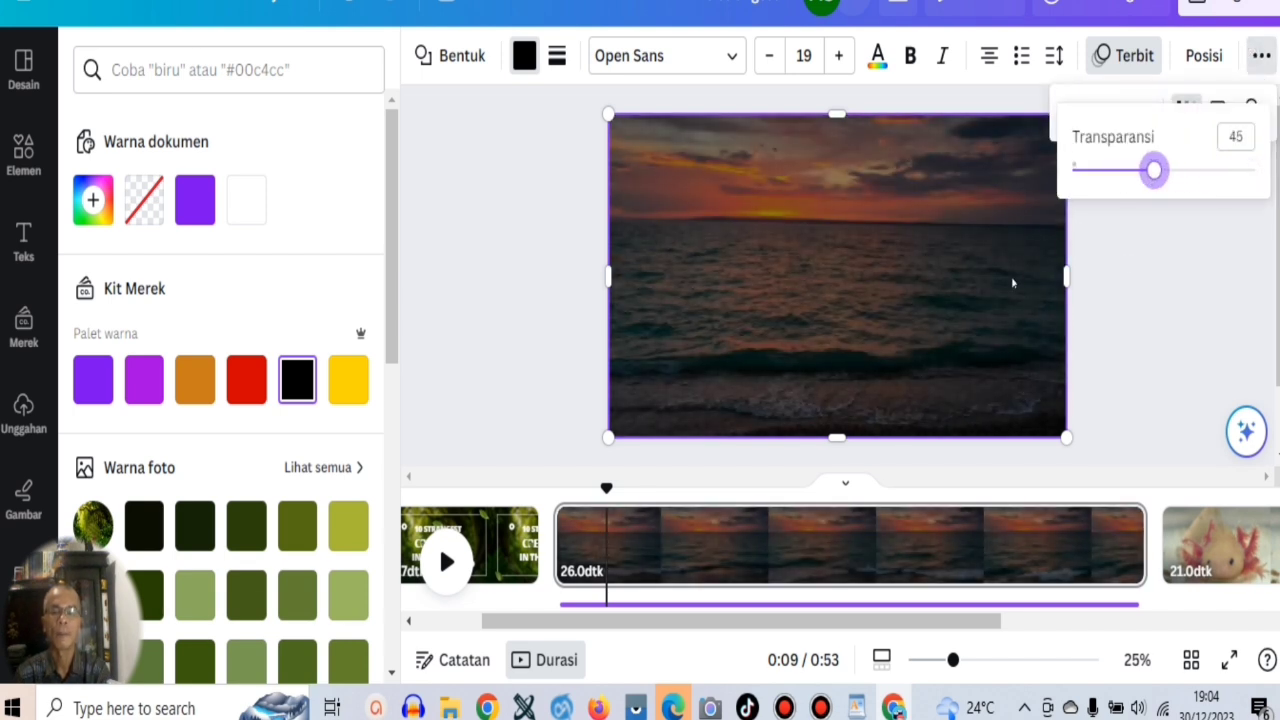
{"action": "left_click", "coordinate": [557, 258]}
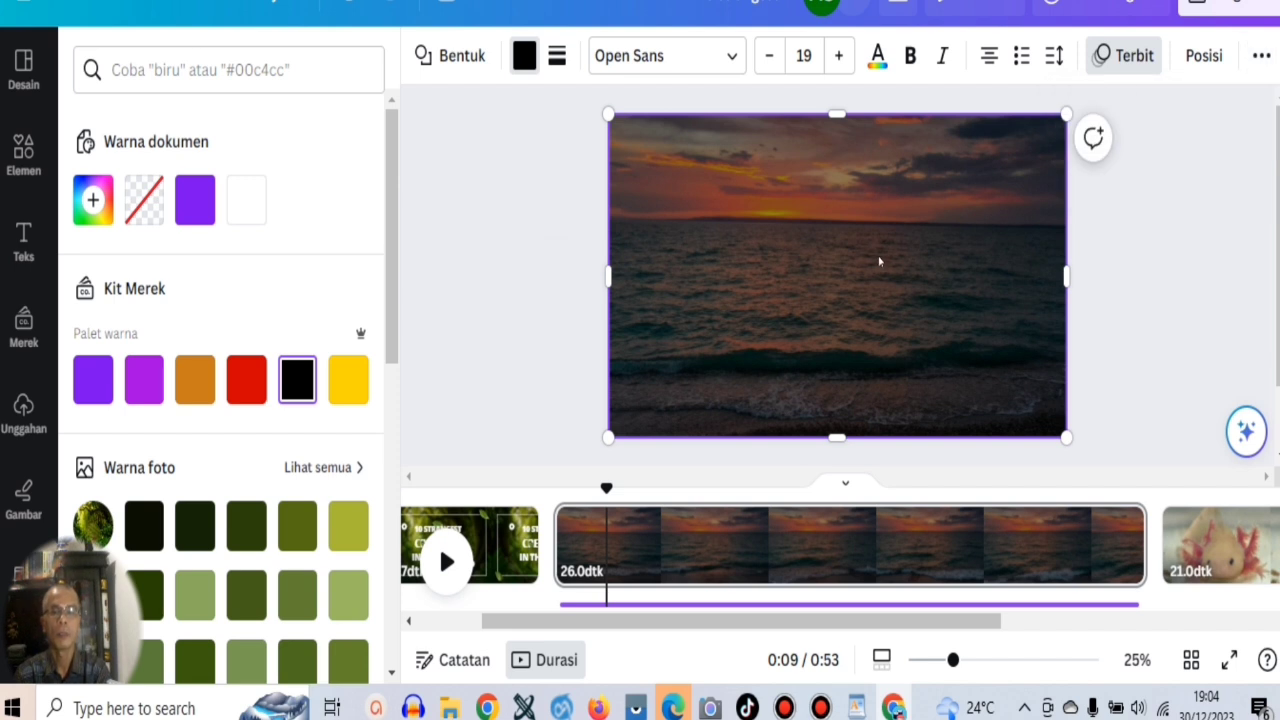
Reselect the black overlay on the sunset page, set its transparency to 38 and deselect it.
{"action": "left_click", "coordinate": [1201, 545]}
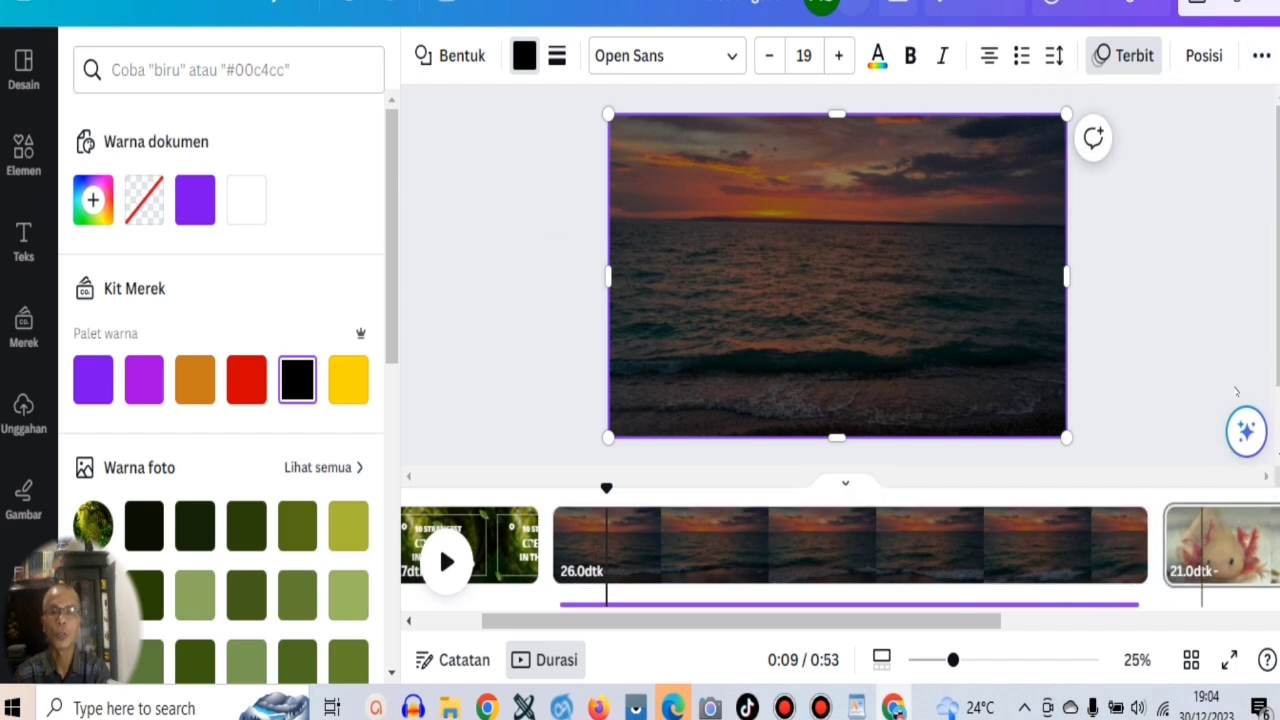
{"action": "left_click", "coordinate": [844, 560]}
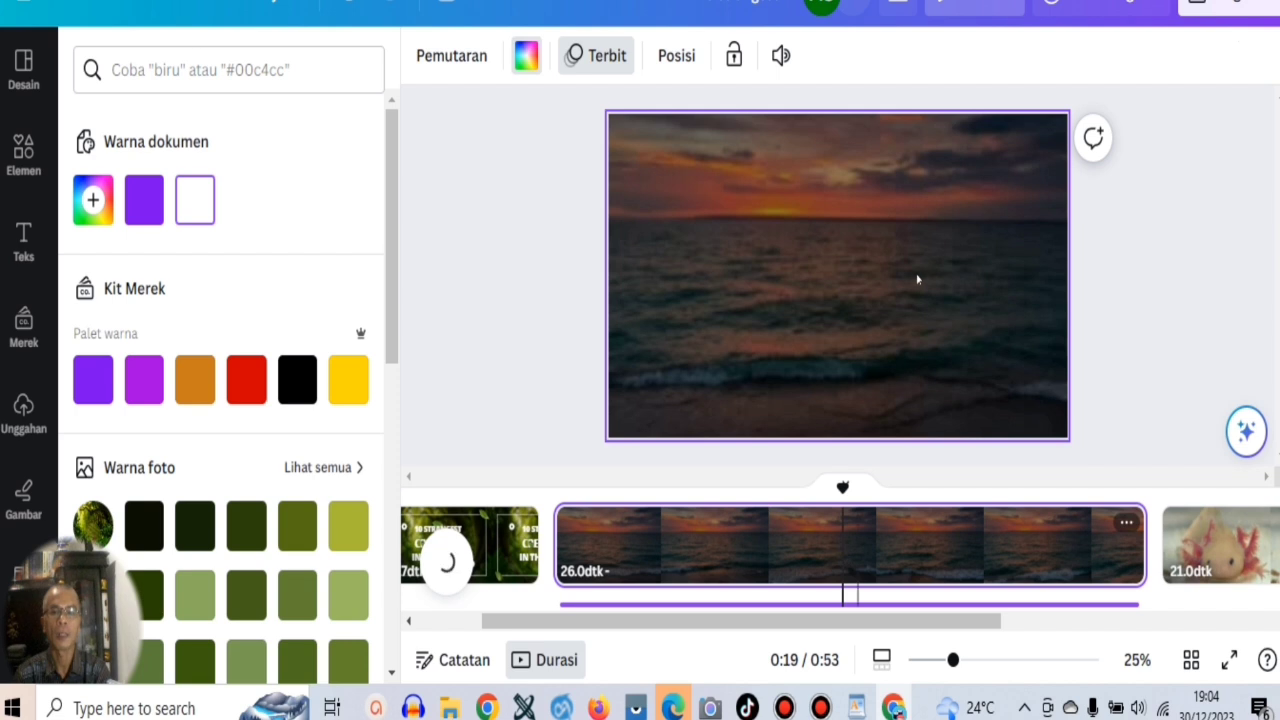
{"action": "left_click", "coordinate": [917, 279]}
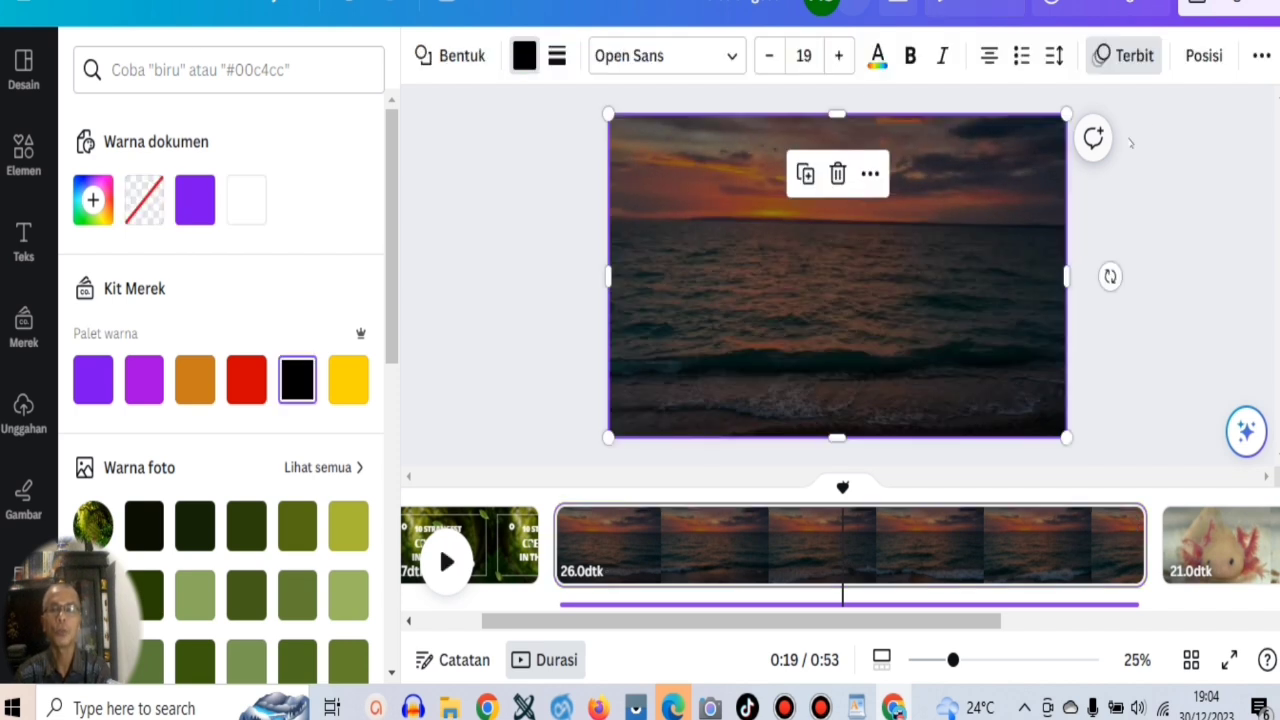
{"action": "left_click", "coordinate": [1262, 55]}
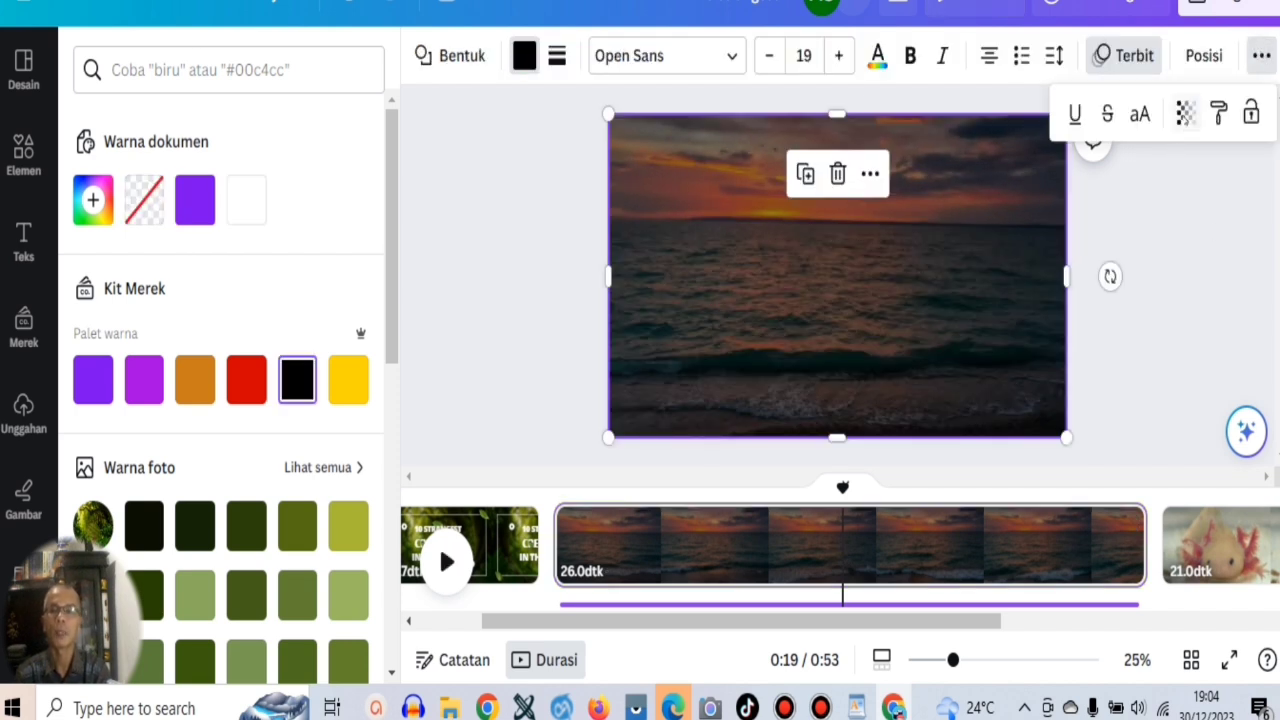
{"action": "left_click", "coordinate": [1184, 108]}
{"action": "left_click_drag", "start_coordinate": [1154, 171], "coordinate": [1140, 173]}
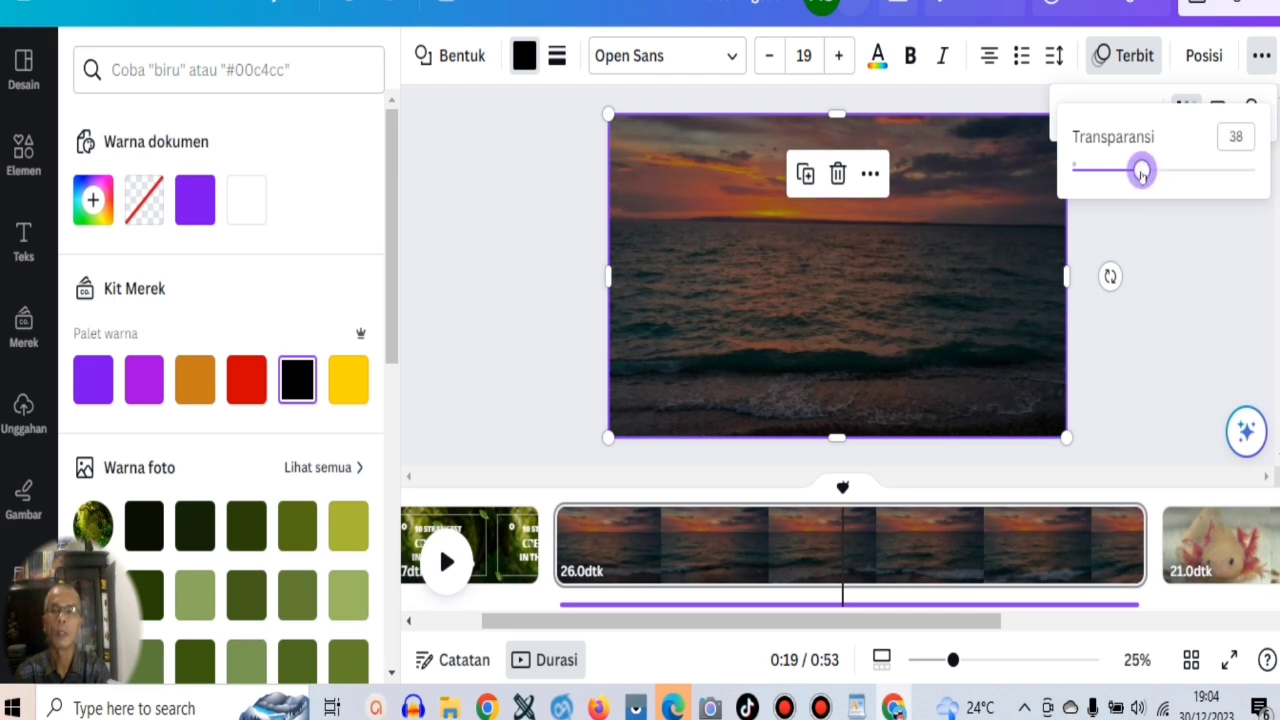
{"action": "left_click", "coordinate": [914, 300]}
{"action": "left_click", "coordinate": [517, 267]}
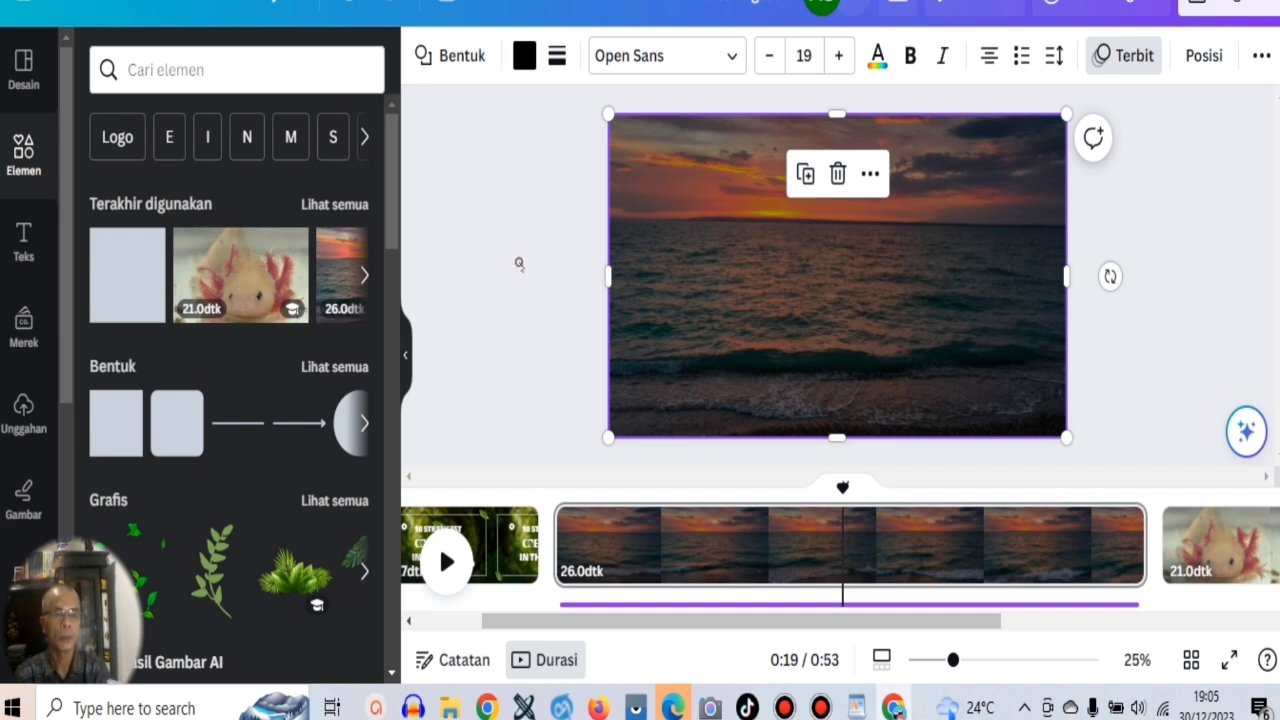
{"action": "left_click", "coordinate": [519, 264]}
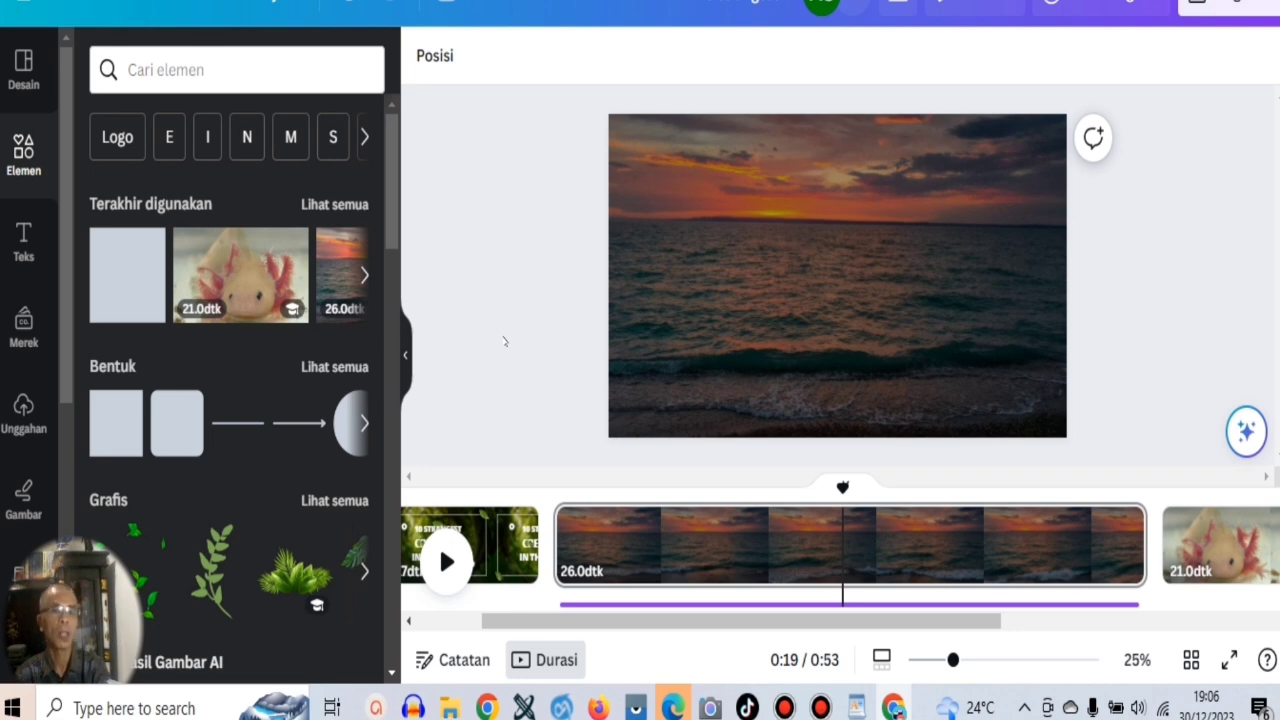
Switch to the ChatGPT conversation containing the list of the 10 strangest creatures.
{"action": "left_click", "coordinate": [446, 2]}
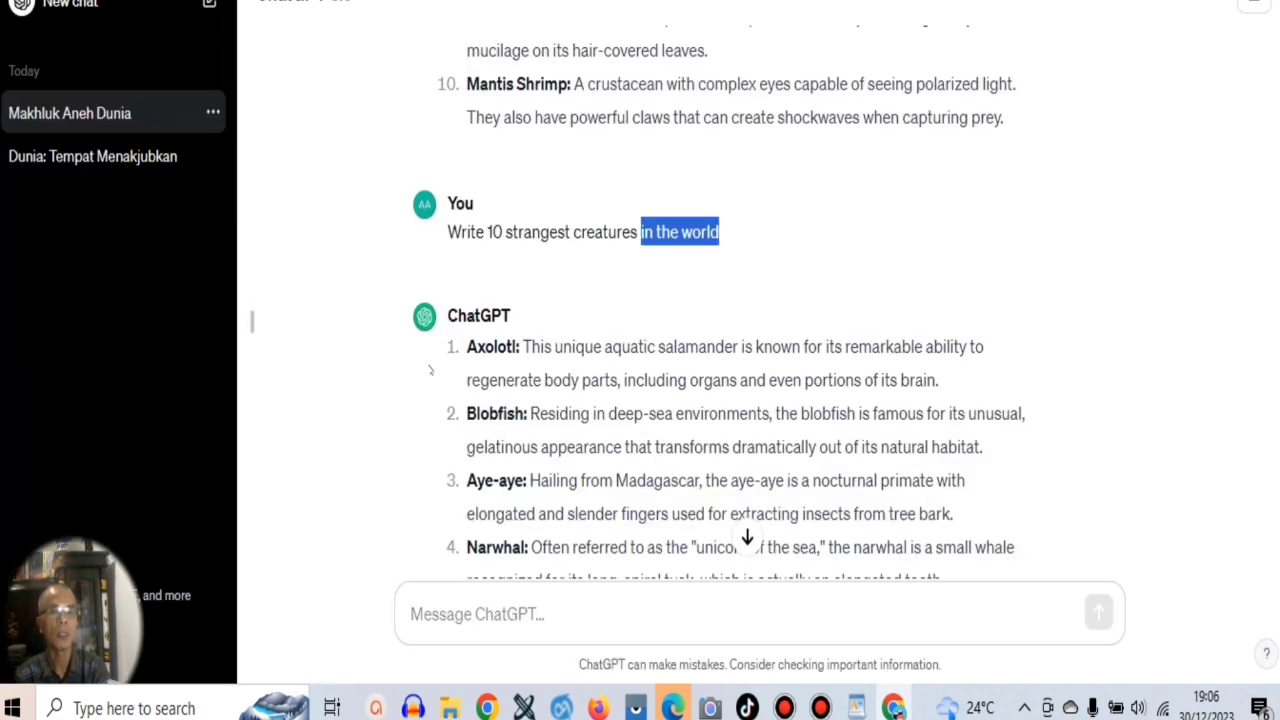